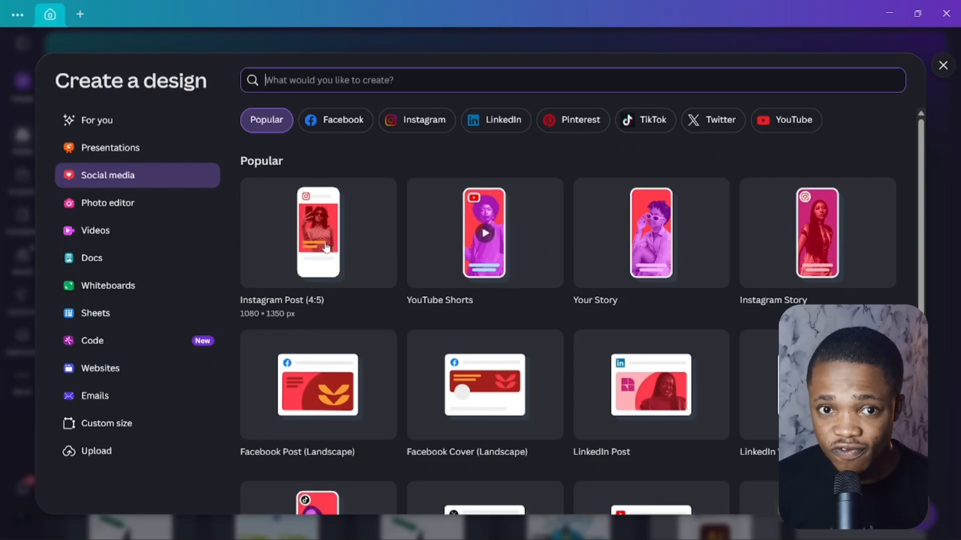
Create a blank Instagram Post (4:5) and frame it with two horizontal and two vertical edge guides.
left_click(327, 248)
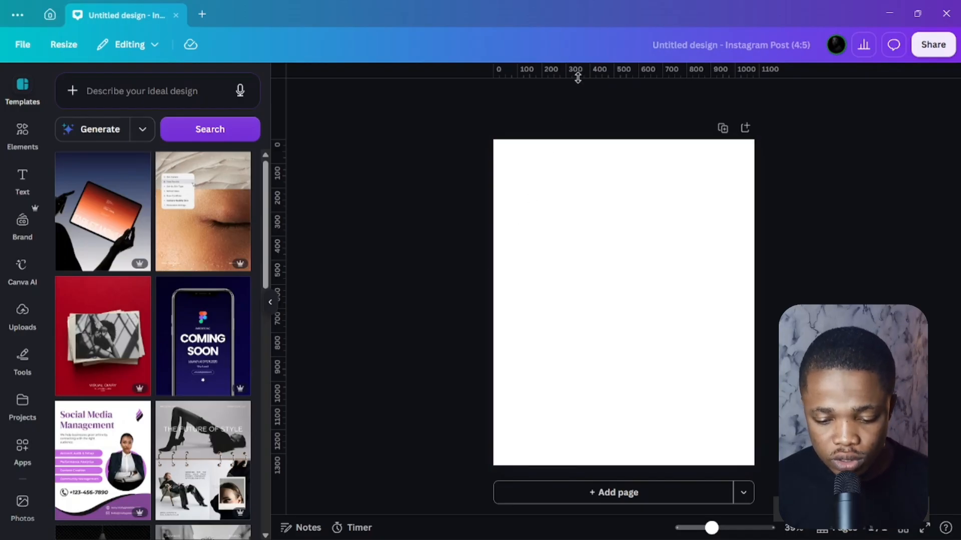
left_click_drag(577, 77, 590, 156)
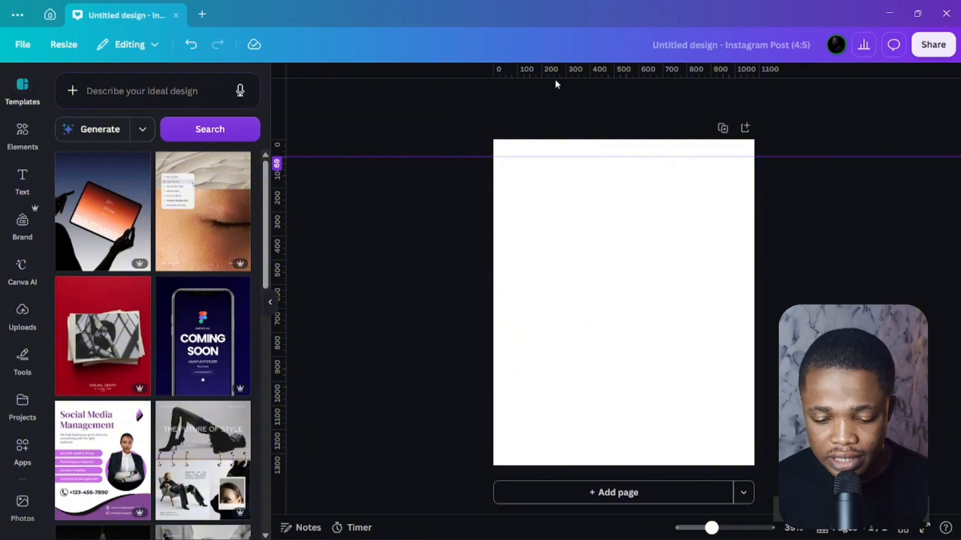
left_click_drag(568, 81, 576, 443)
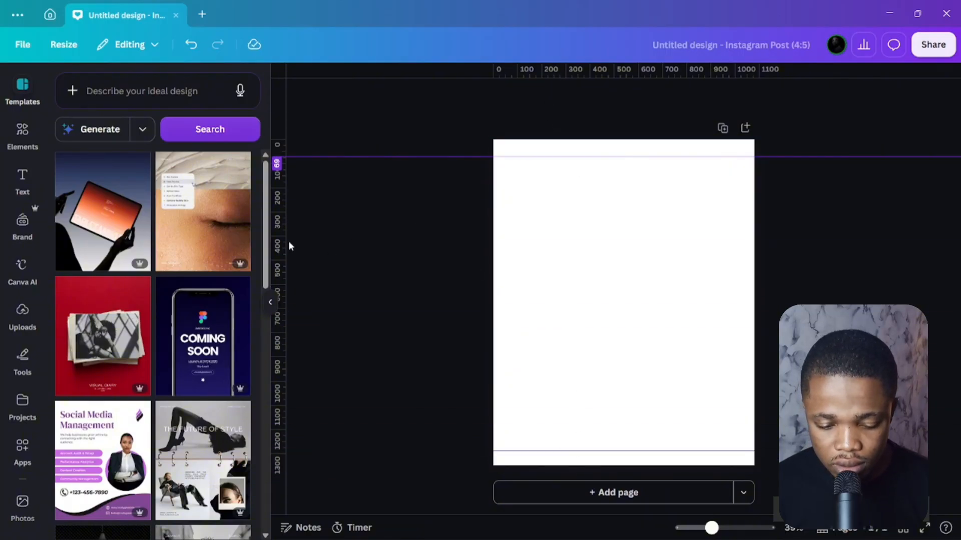
left_click_drag(278, 244, 514, 270)
left_click_drag(279, 245, 728, 283)
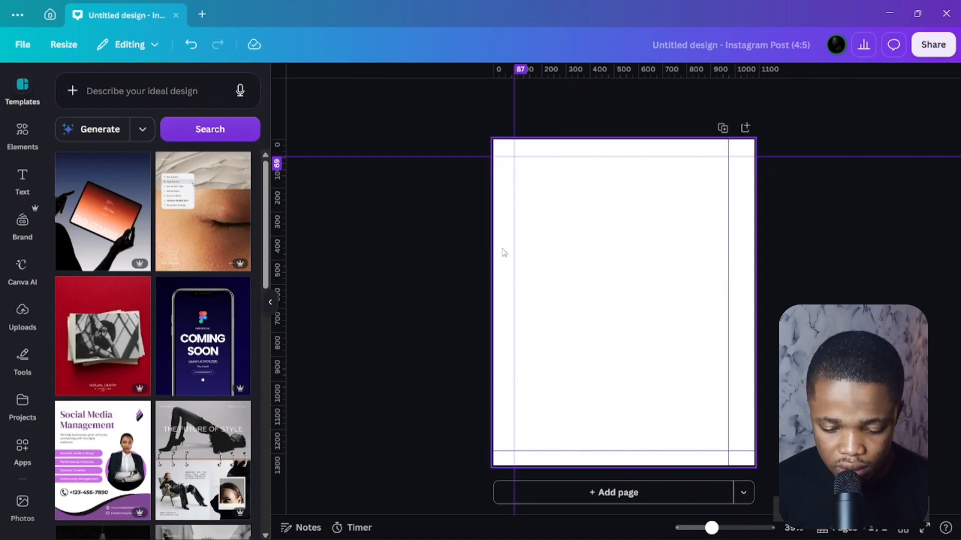
left_click_drag(516, 245, 510, 245)
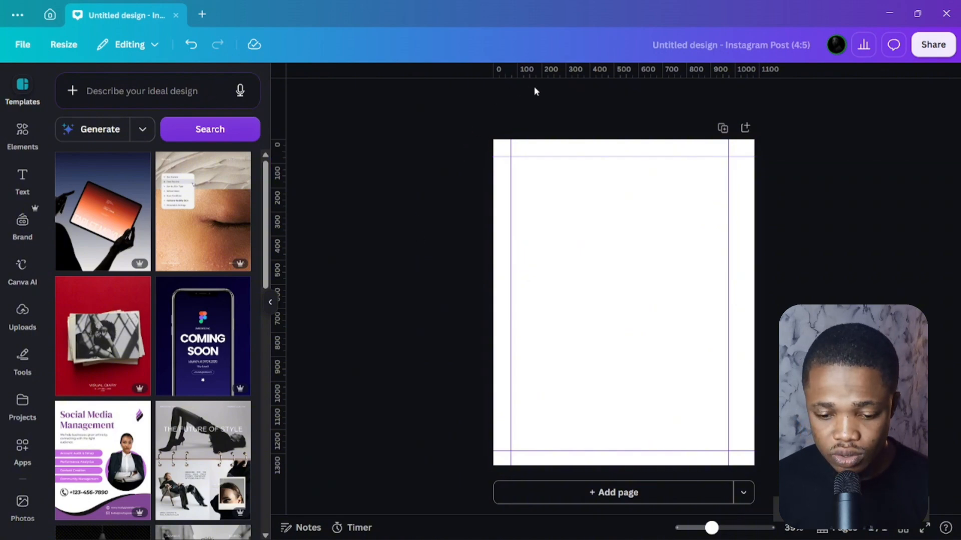
Check the File settings, then lock all four margin guides from the page's Guides menu.
left_click(22, 45)
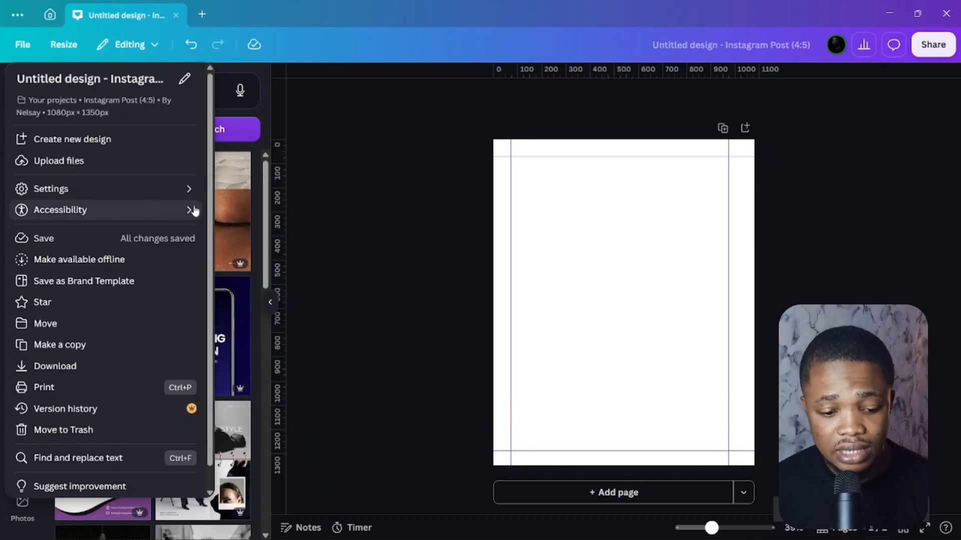
mouse_move(173, 193)
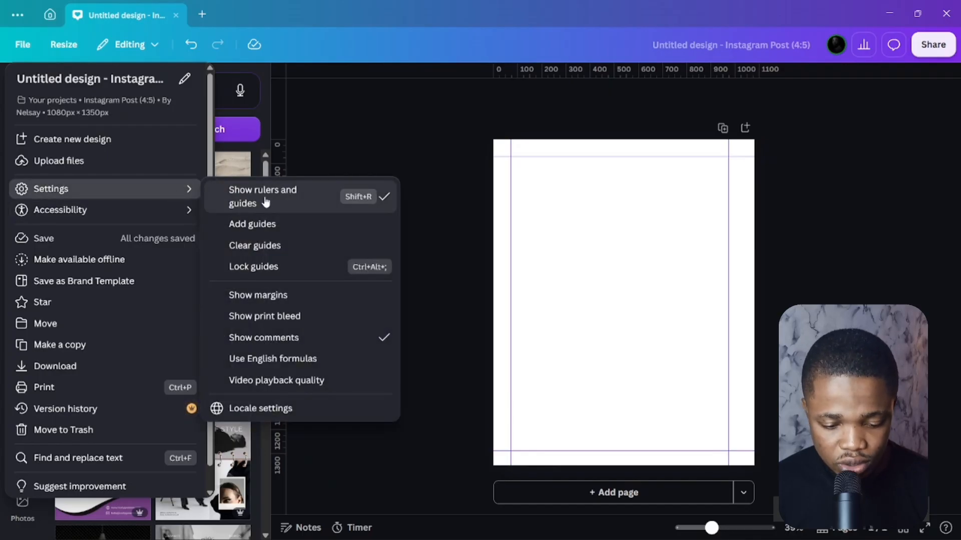
left_click(399, 150)
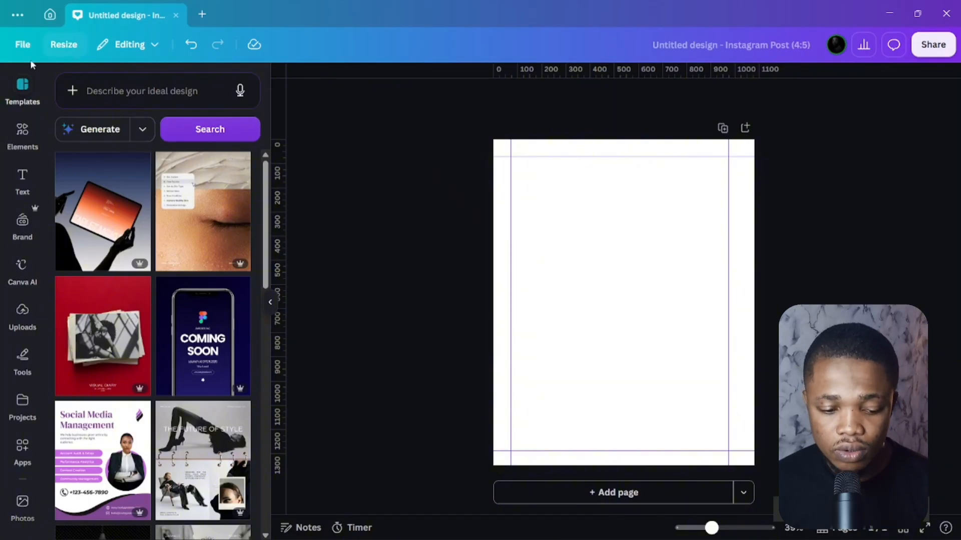
left_click(22, 44)
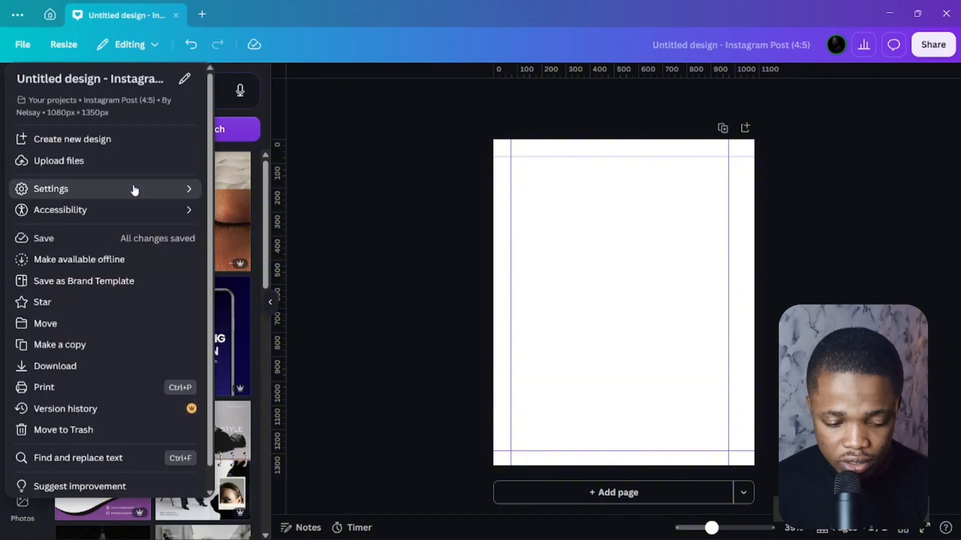
mouse_move(131, 187)
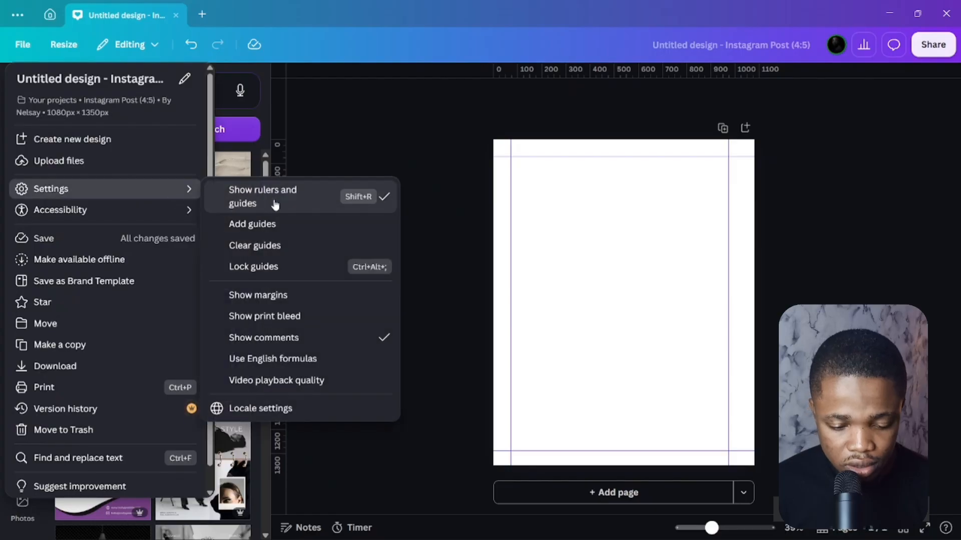
left_click(443, 147)
right_click(549, 218)
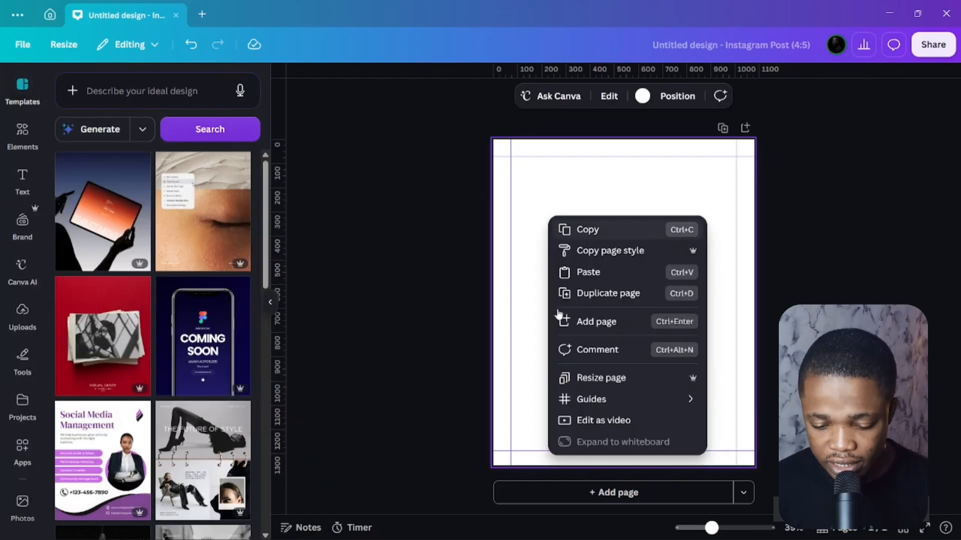
mouse_move(607, 399)
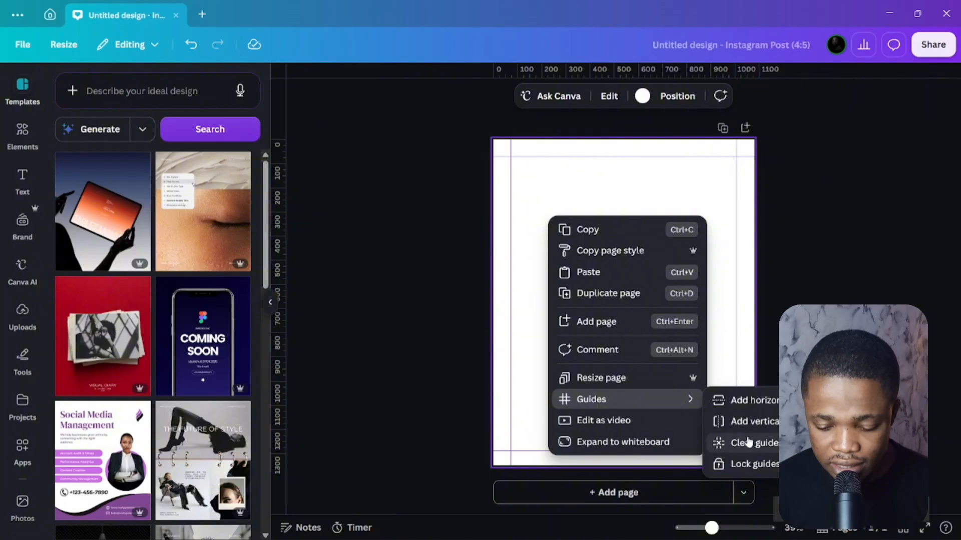
left_click(749, 464)
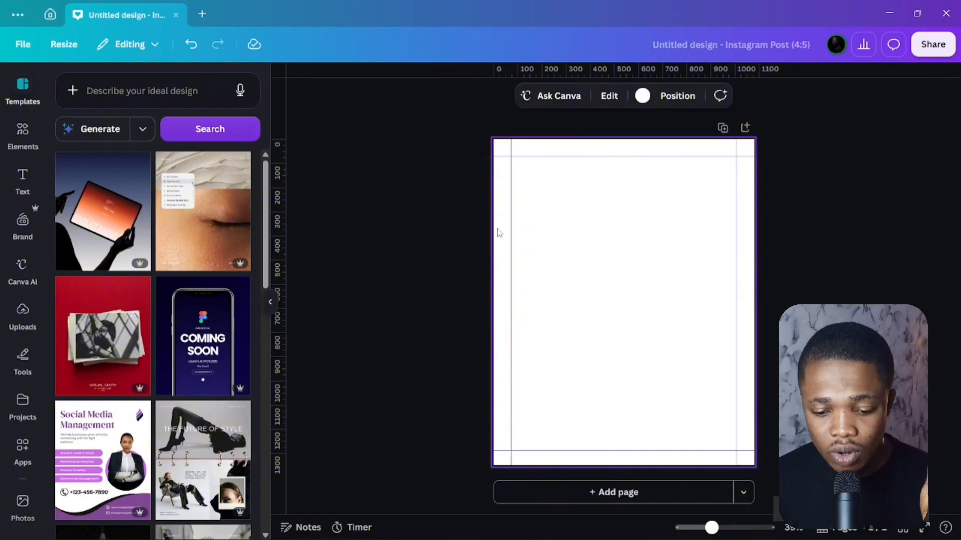
left_click(649, 87)
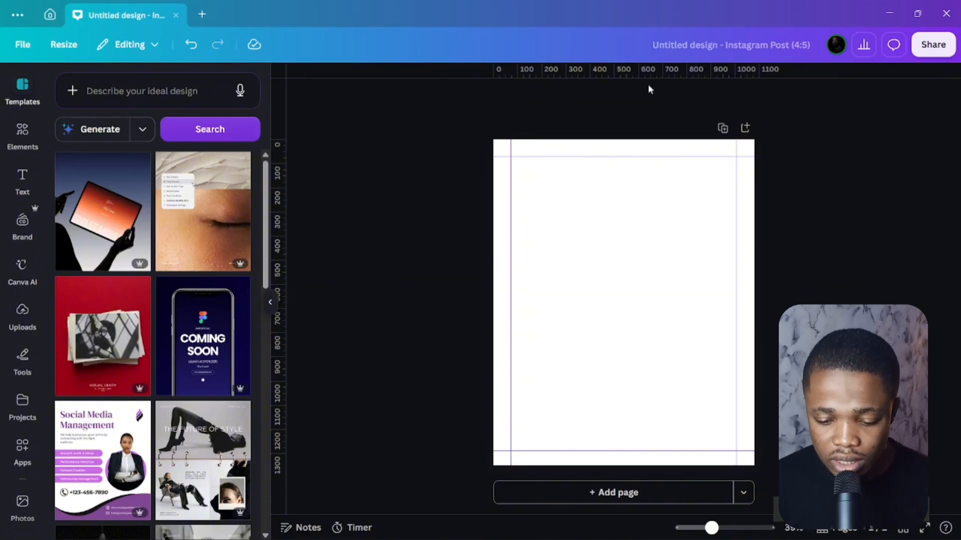
left_click(648, 162)
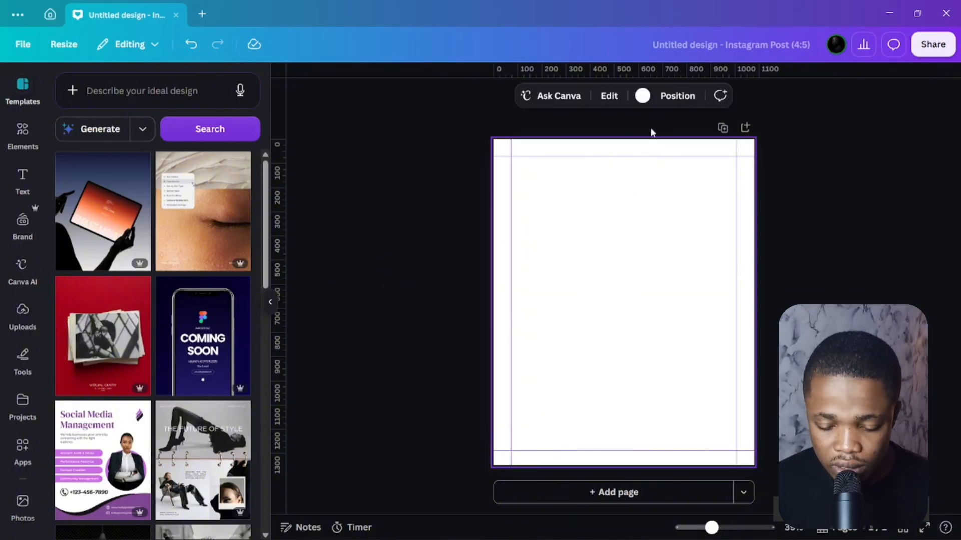
left_click(643, 98)
left_click(67, 172)
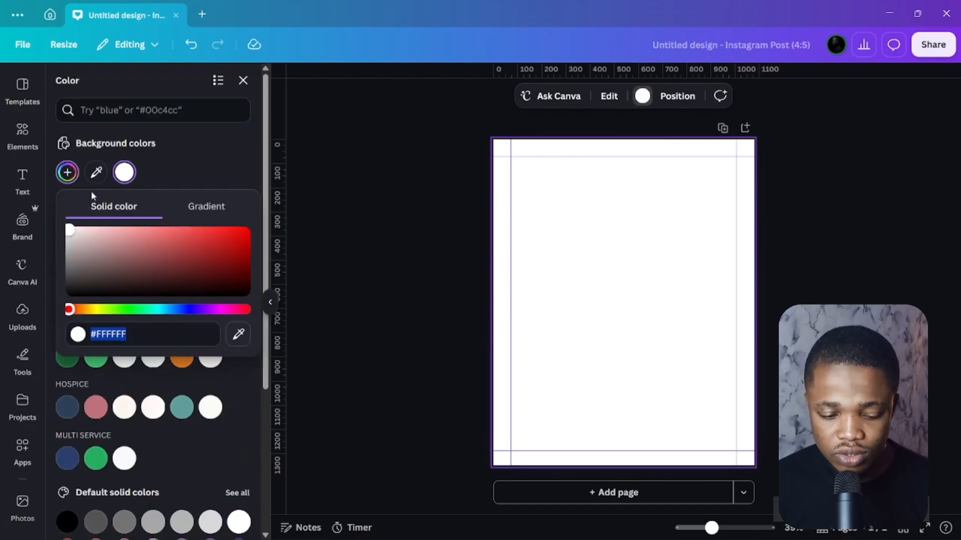
left_click_drag(155, 281, 69, 292)
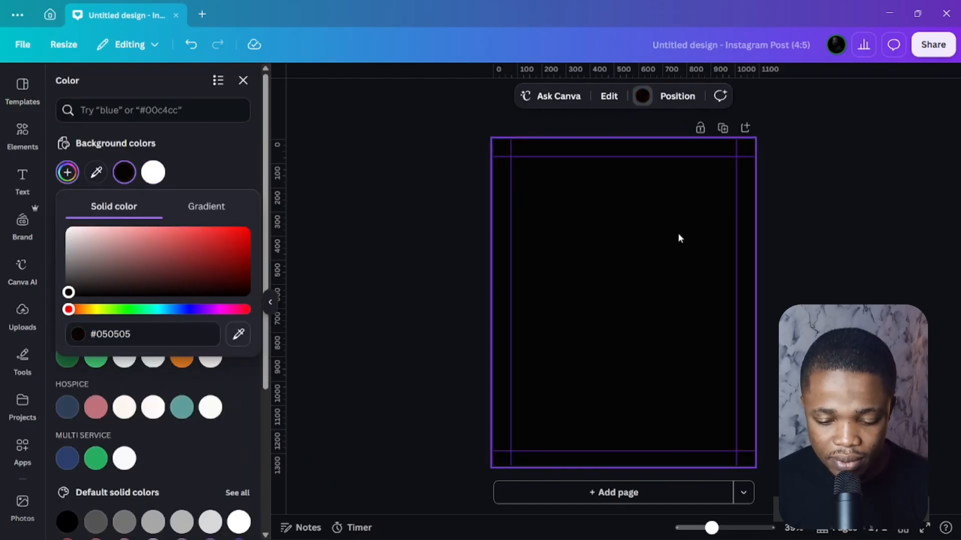
left_click(155, 176)
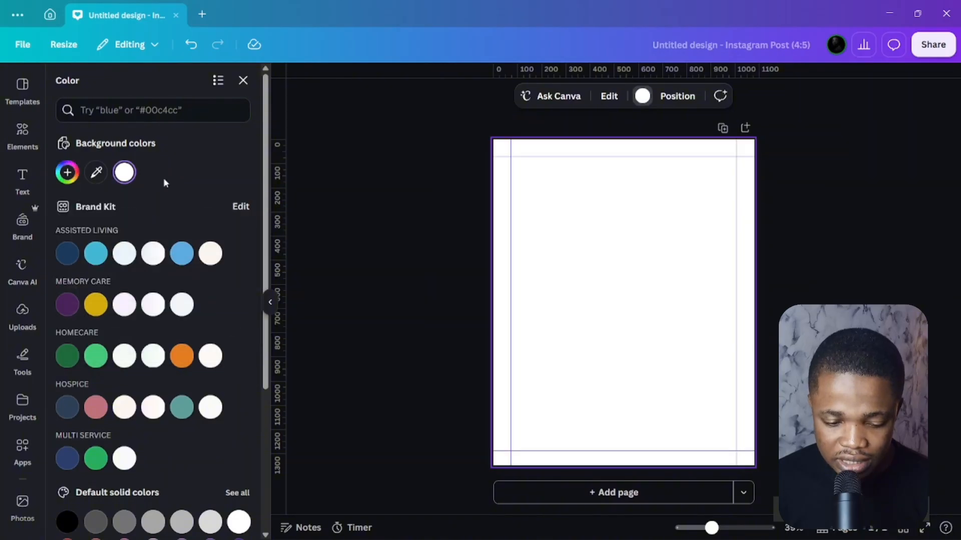
left_click(419, 181)
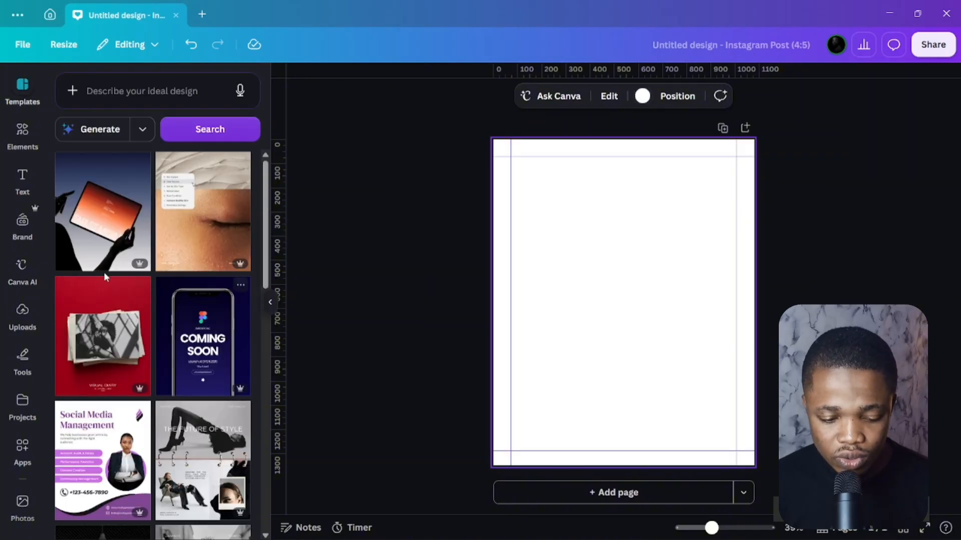
Add a square from Elements > Shapes and stretch it across the top of the page.
left_click(26, 141)
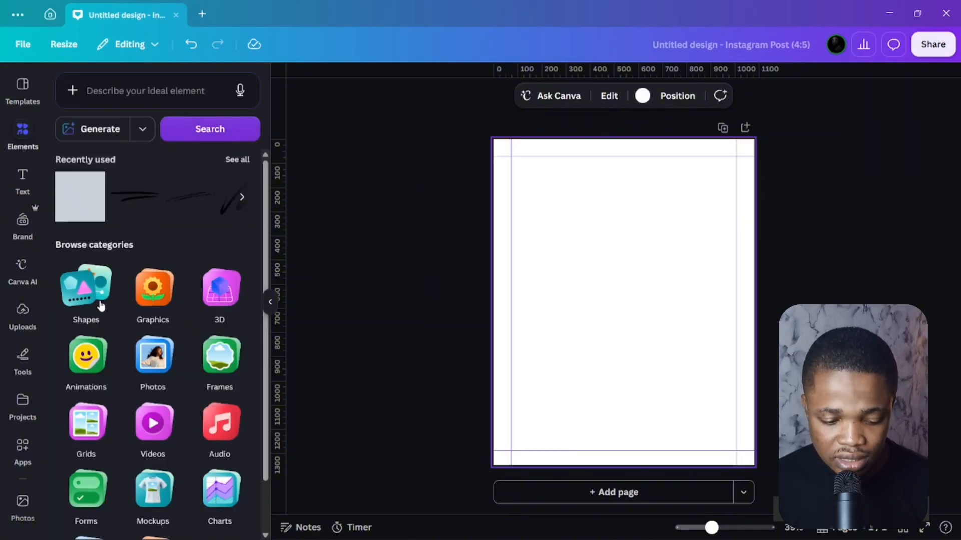
left_click(99, 303)
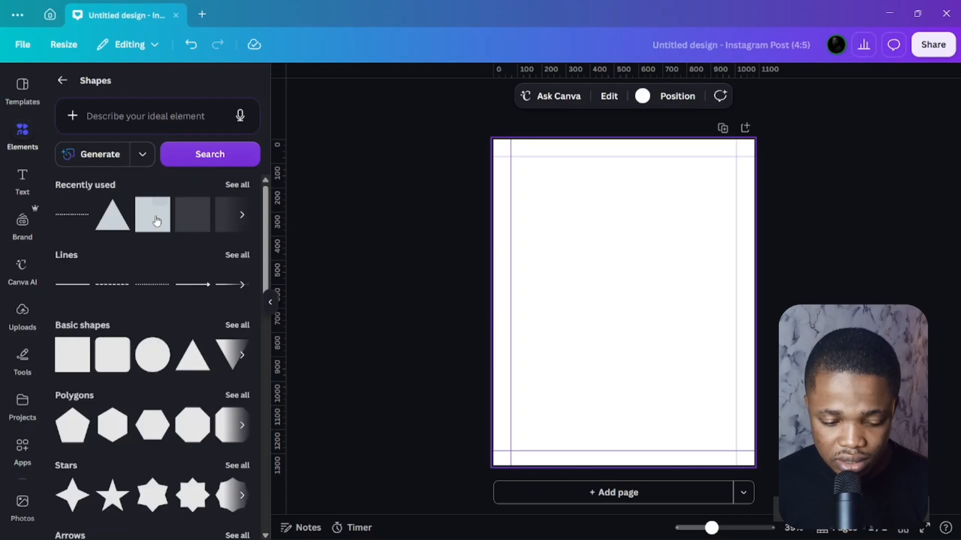
left_click(157, 221)
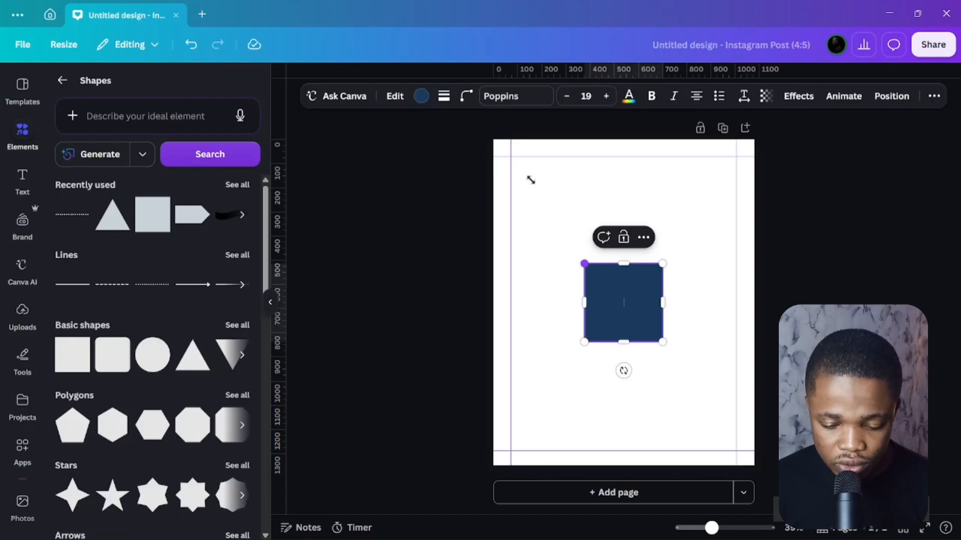
left_click_drag(530, 181, 477, 131)
left_click_drag(665, 234, 759, 240)
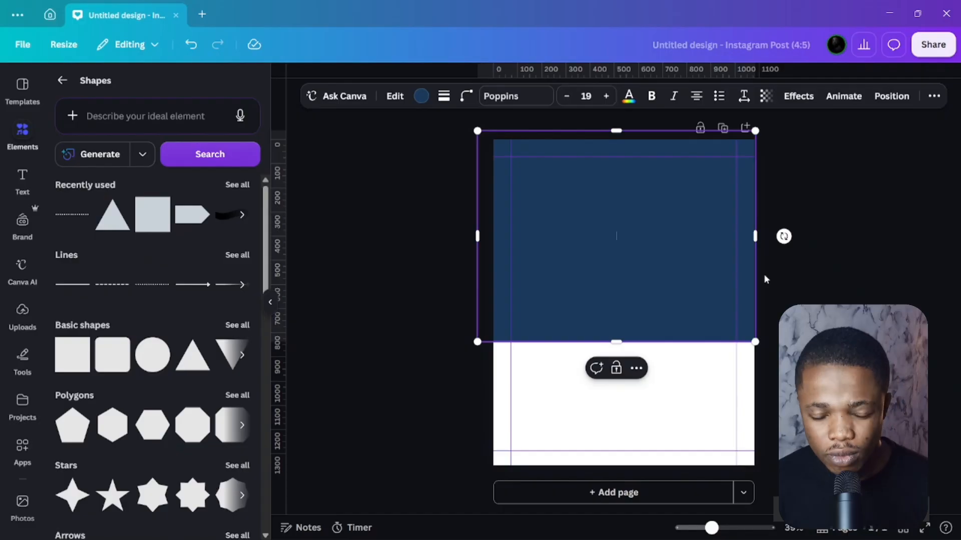
Delete the trial navy rectangle so the page is blank again.
left_click(658, 308)
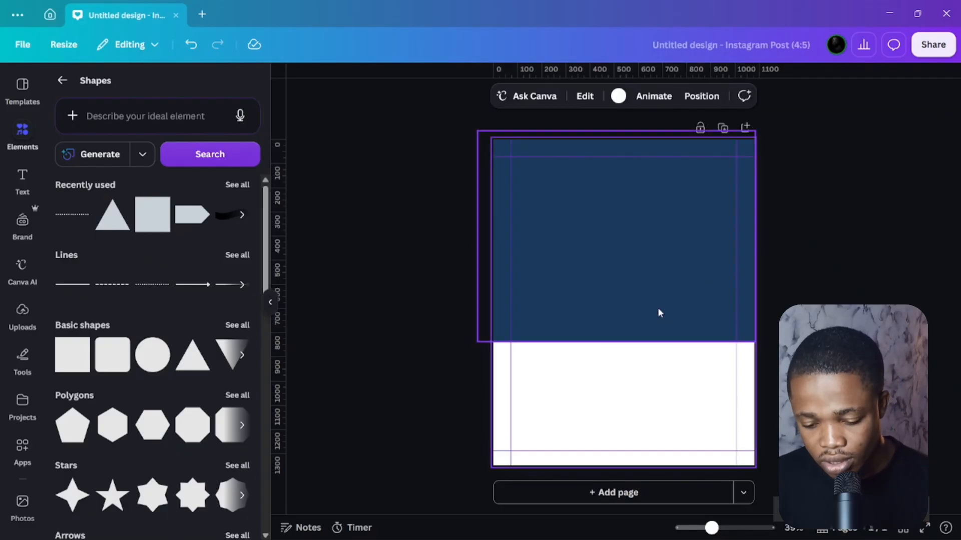
key("Delete")
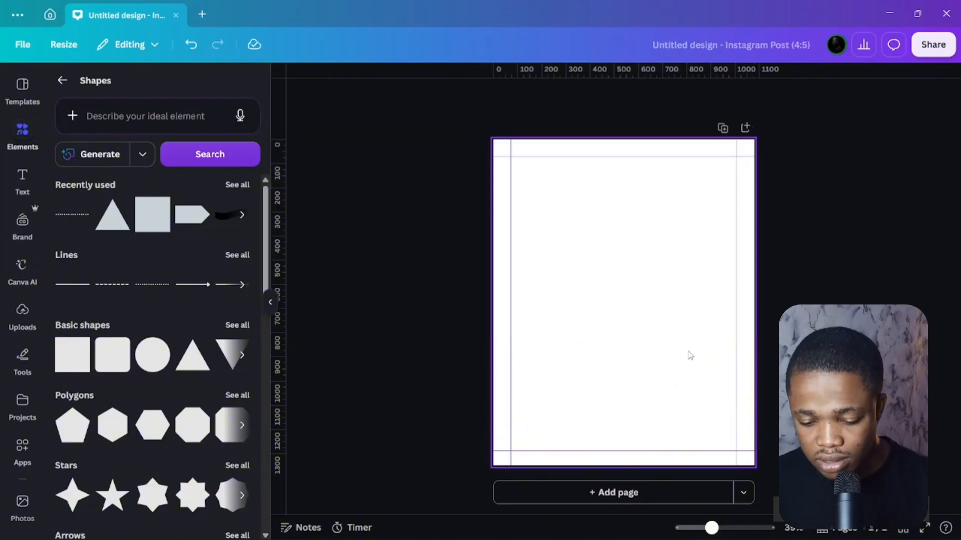
scroll(23, 300, "down", 3)
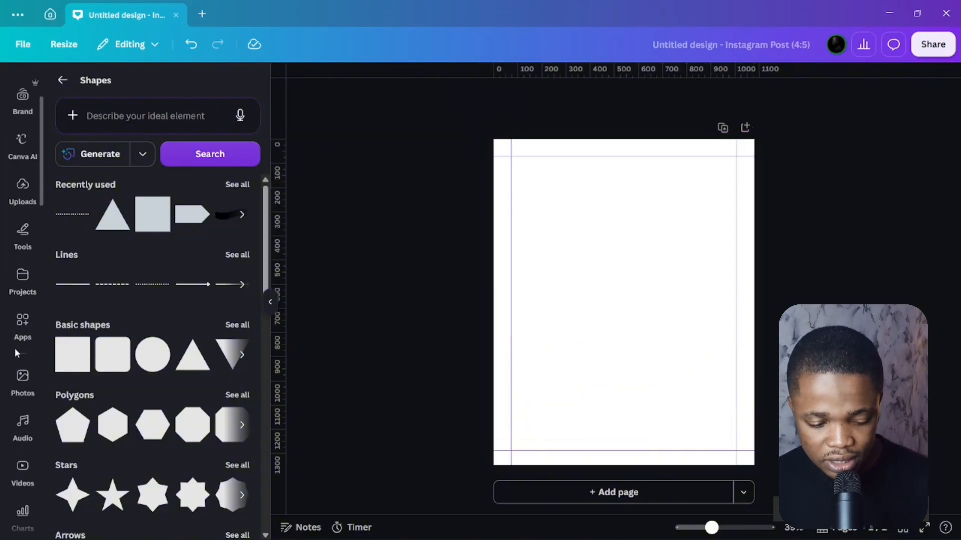
Search the Apps library for 'gradient' and open the Gradients app.
left_click(22, 326)
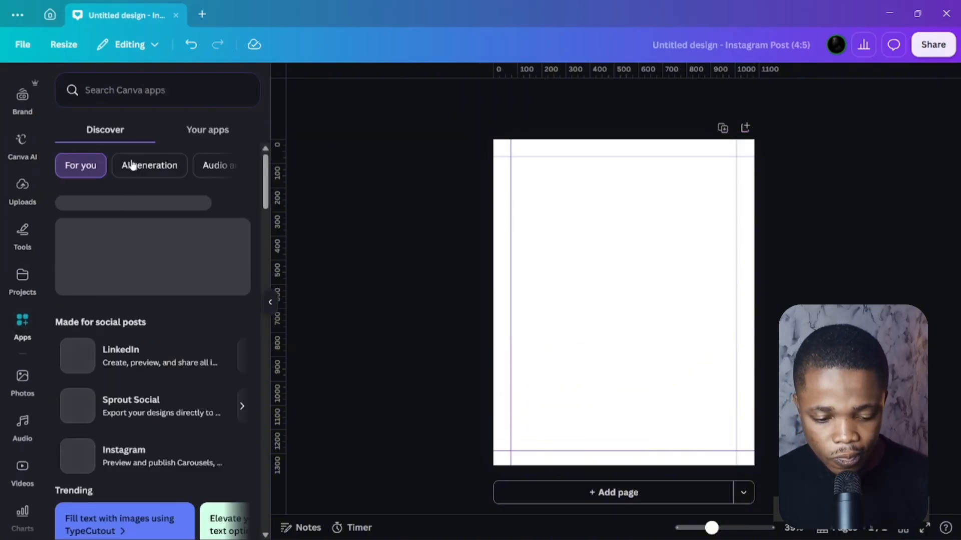
left_click(149, 90)
type("g")
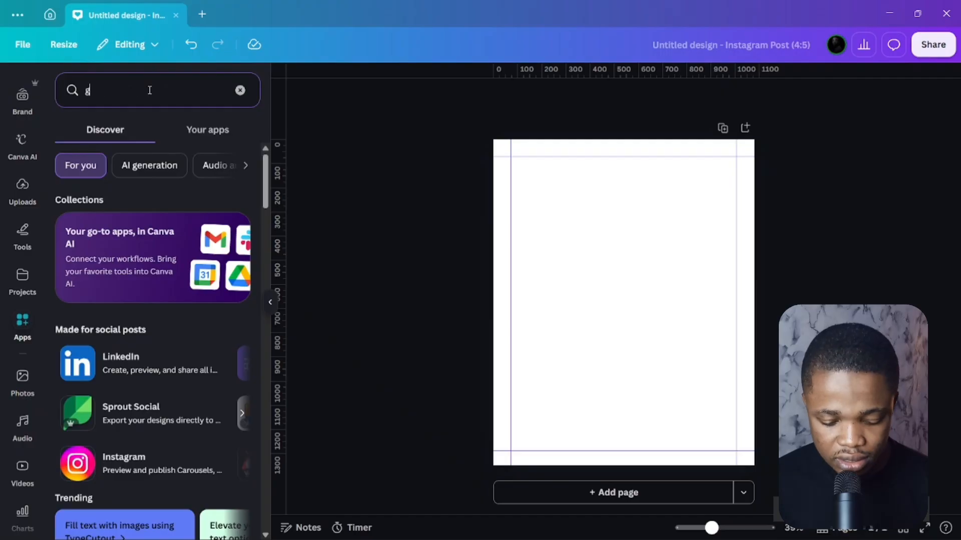
type("radien")
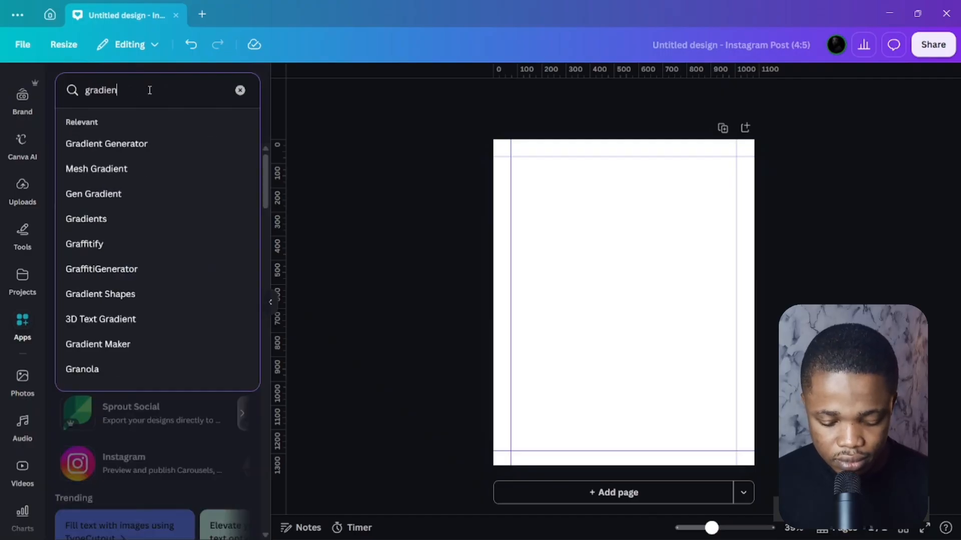
type("t")
key("Return")
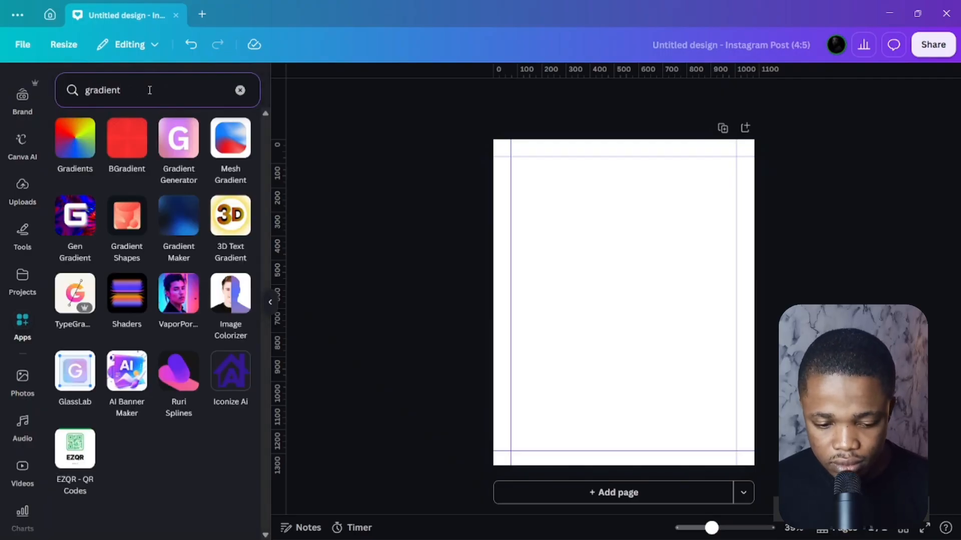
left_click(83, 142)
Set the gradient resolution to Custom, 1080 wide by 1350 high.
scroll(149, 237, "down", 2)
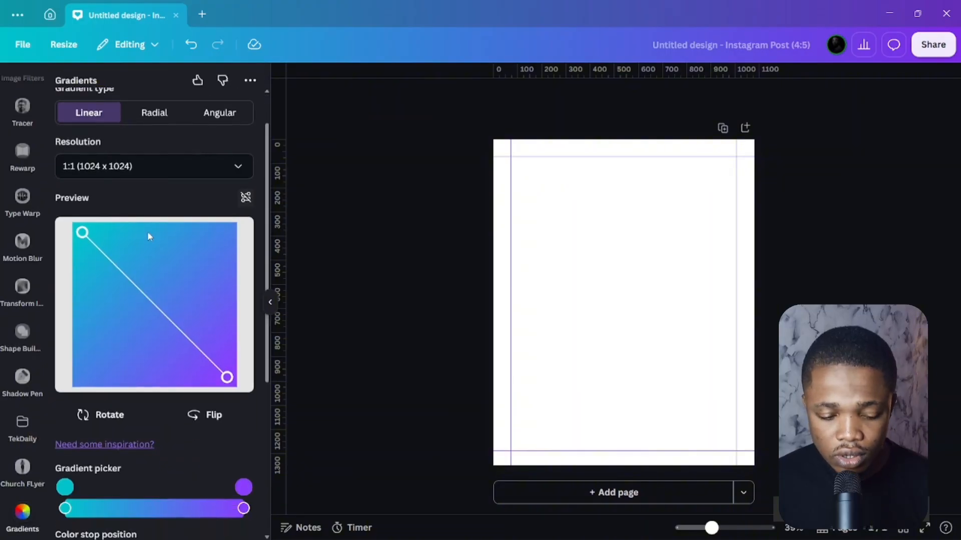
scroll(159, 204, "up", 2)
left_click(154, 214)
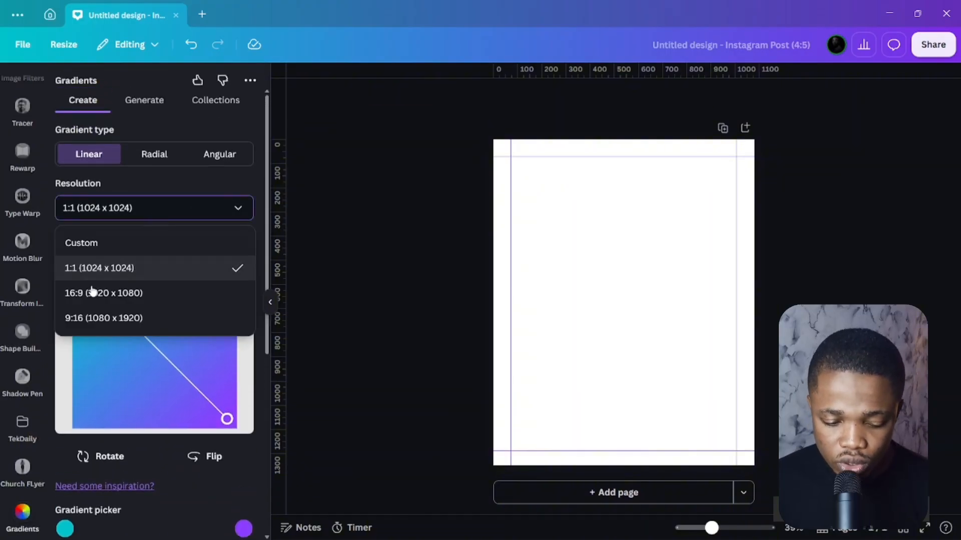
left_click(128, 208)
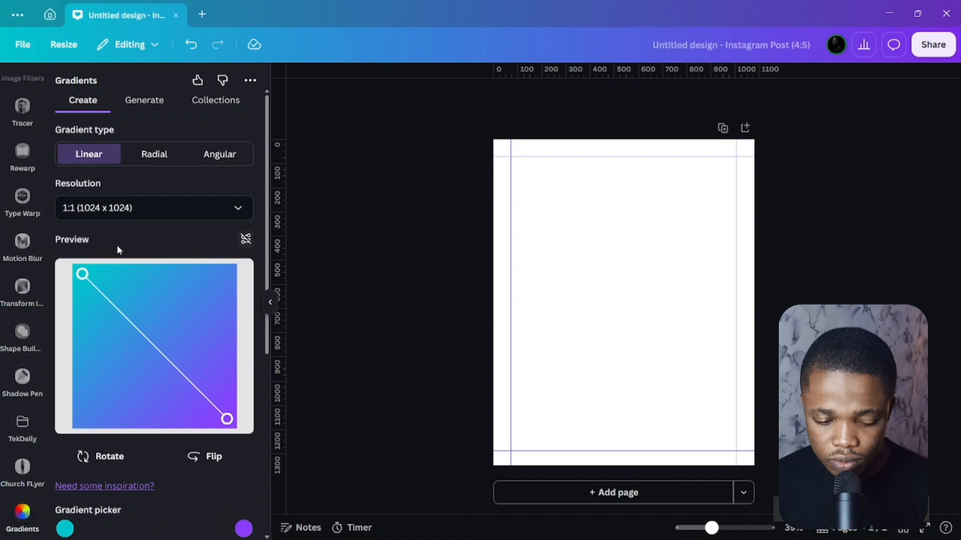
left_click(125, 220)
left_click(112, 242)
left_click(123, 251)
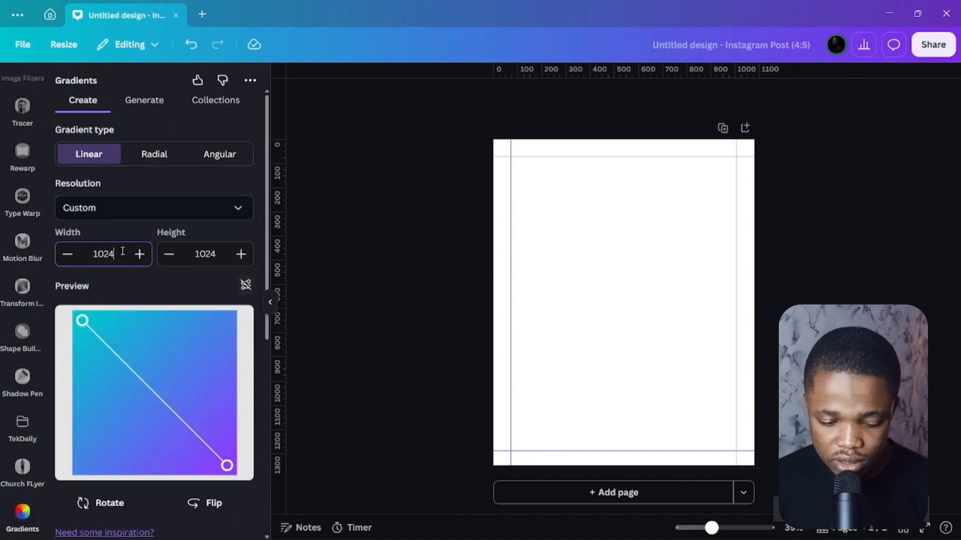
key("BackSpace")
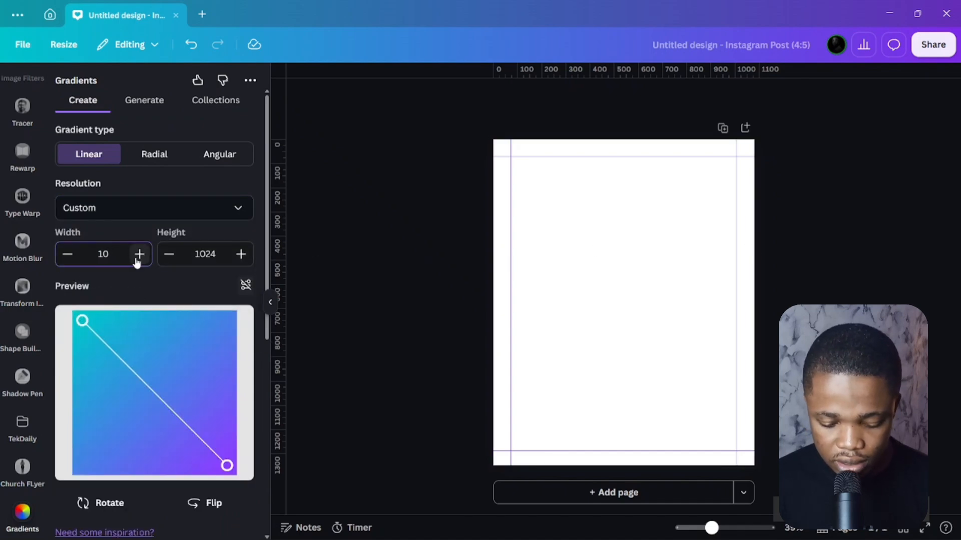
type("80")
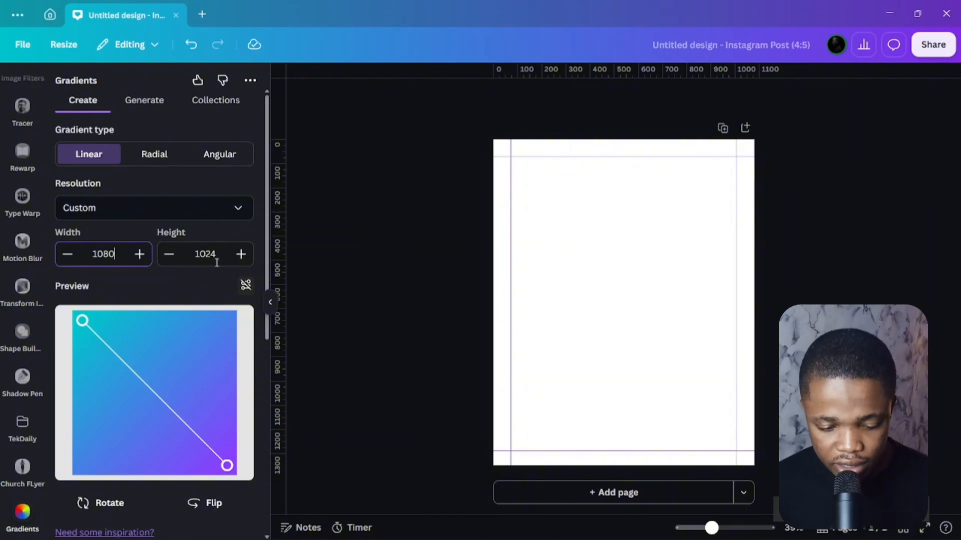
left_click(218, 260)
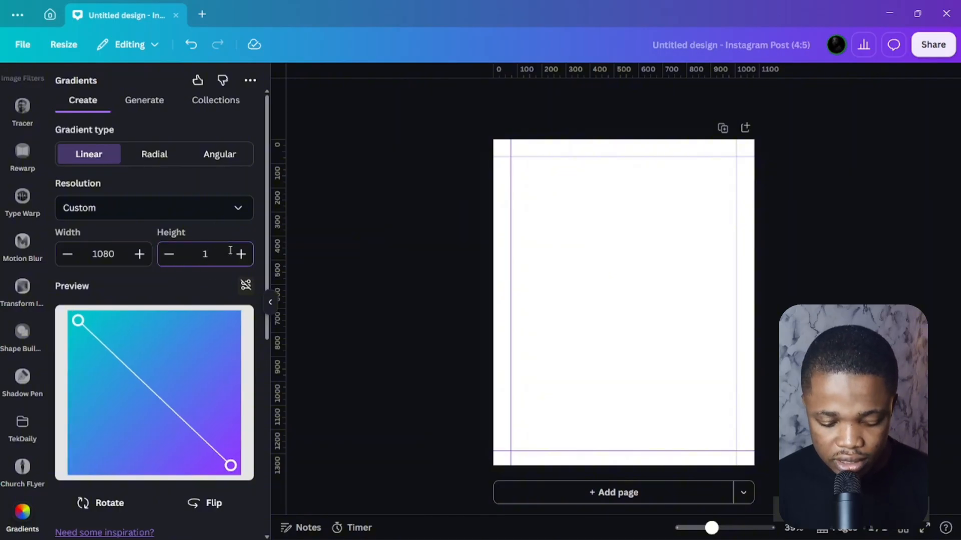
type("1350")
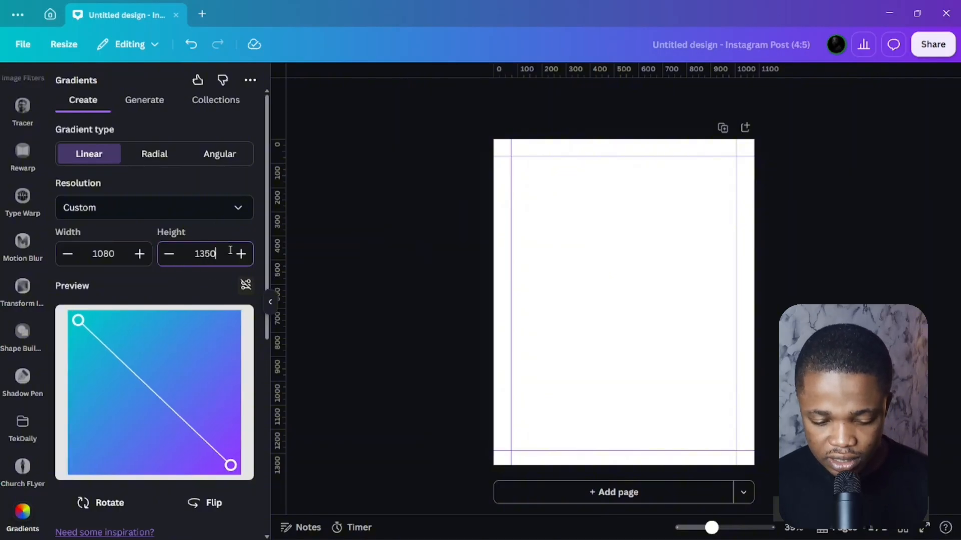
left_click(174, 182)
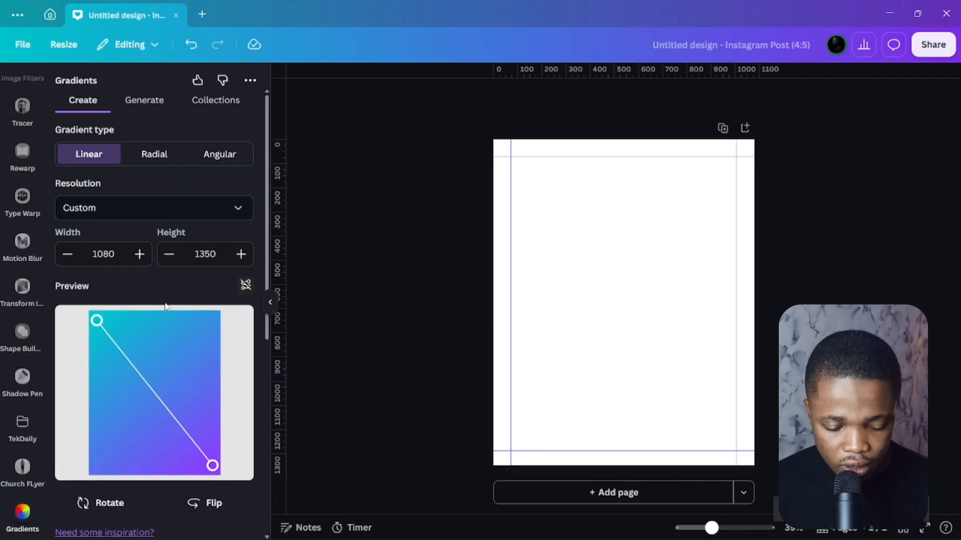
Set both gradient colour stops to hex #1A1A1A.
scroll(209, 320, "down", 3)
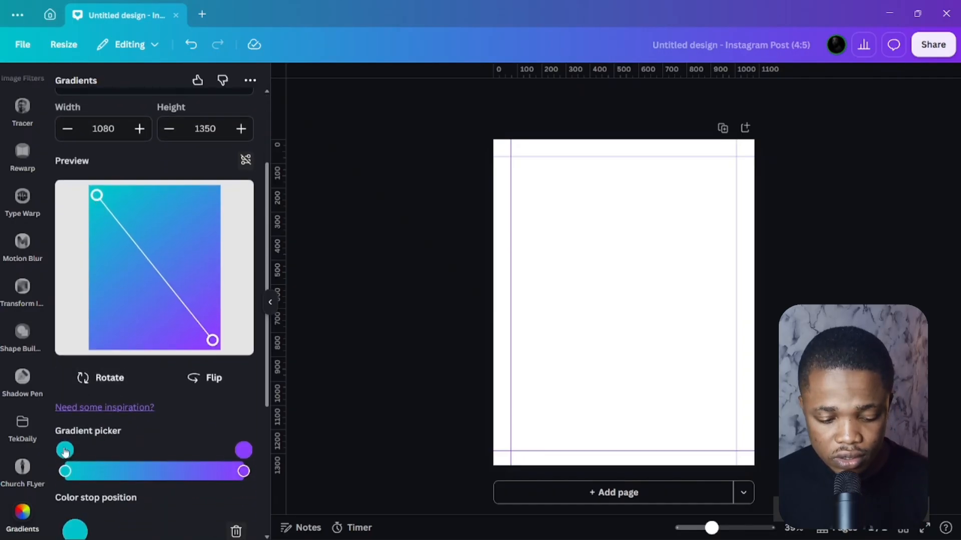
scroll(199, 407, "down", 2)
left_click(70, 388)
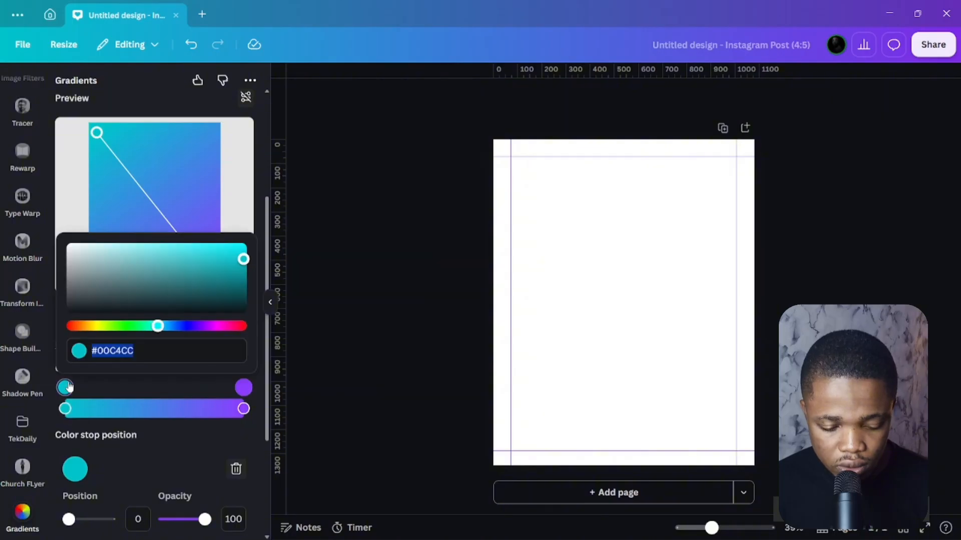
type("#1")
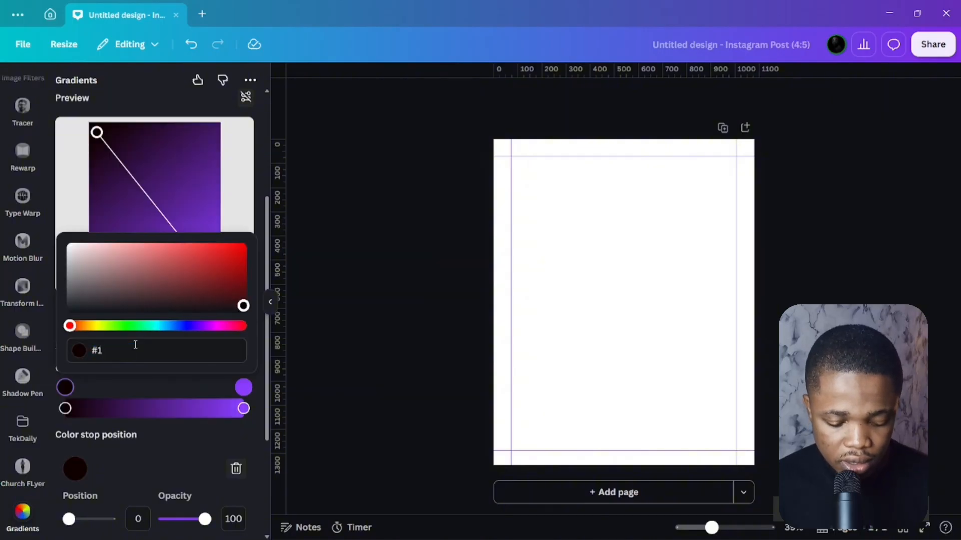
type("A1A1A")
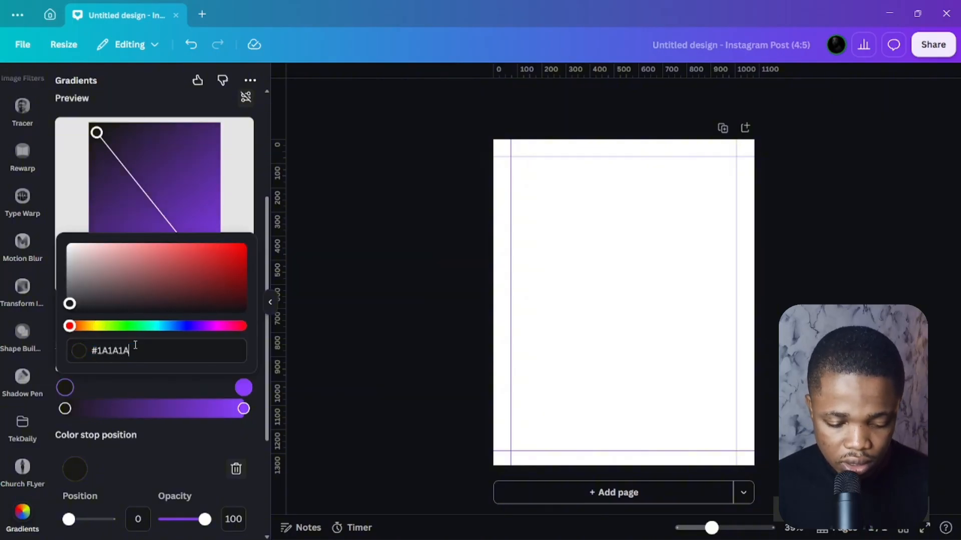
left_click(244, 388)
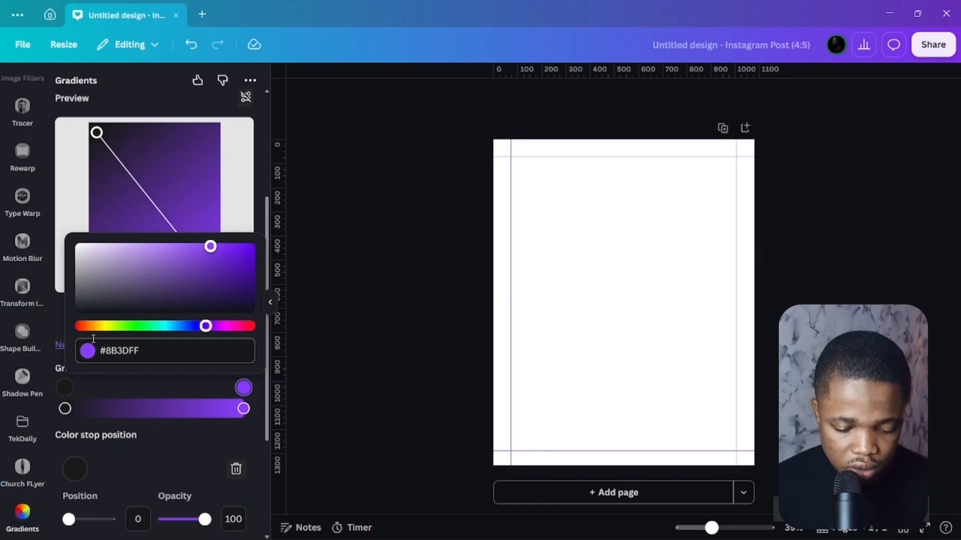
left_click(152, 356)
type("#1A1A1A")
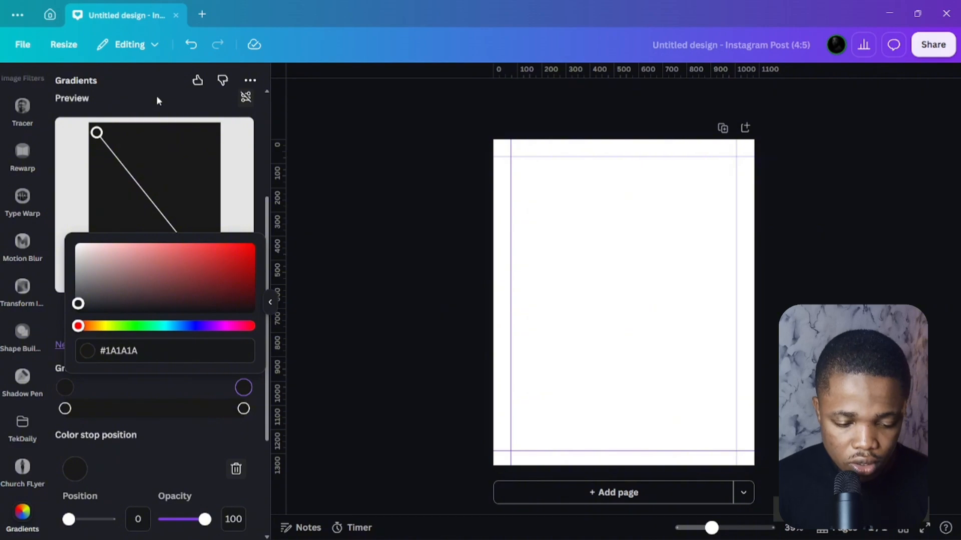
scroll(125, 461, "down", 3)
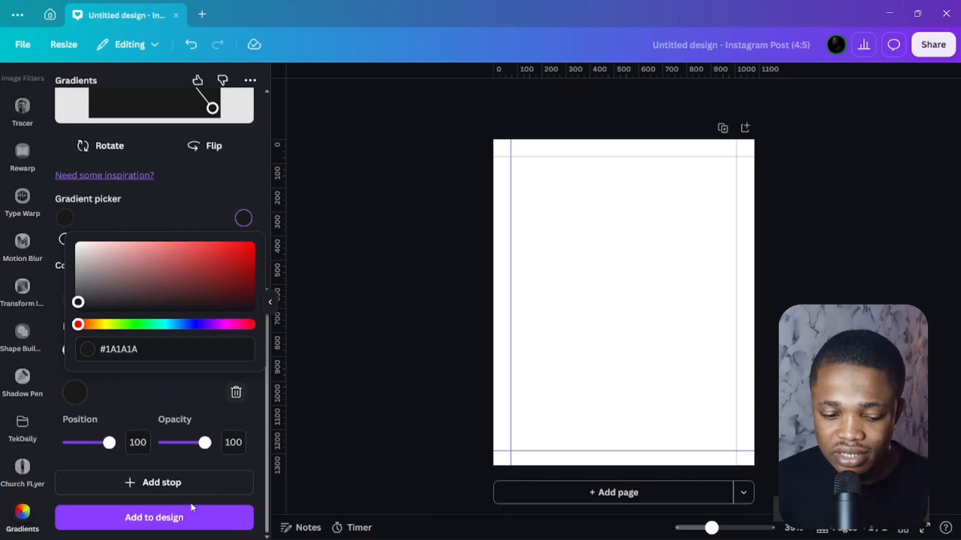
Add the dark #1A1A1A gradient to the design and stretch it edge to edge over the page.
left_click(179, 518)
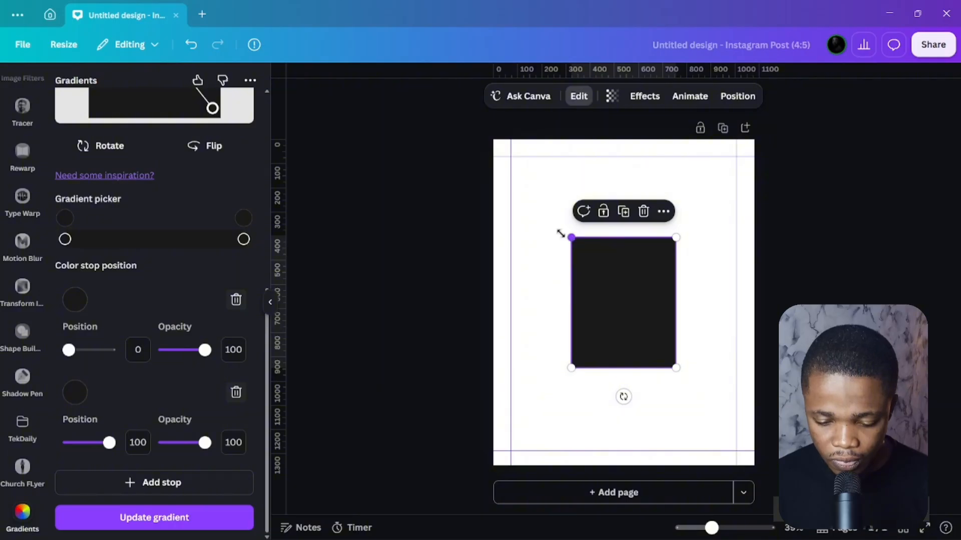
left_click_drag(560, 233, 481, 138)
left_click(403, 242)
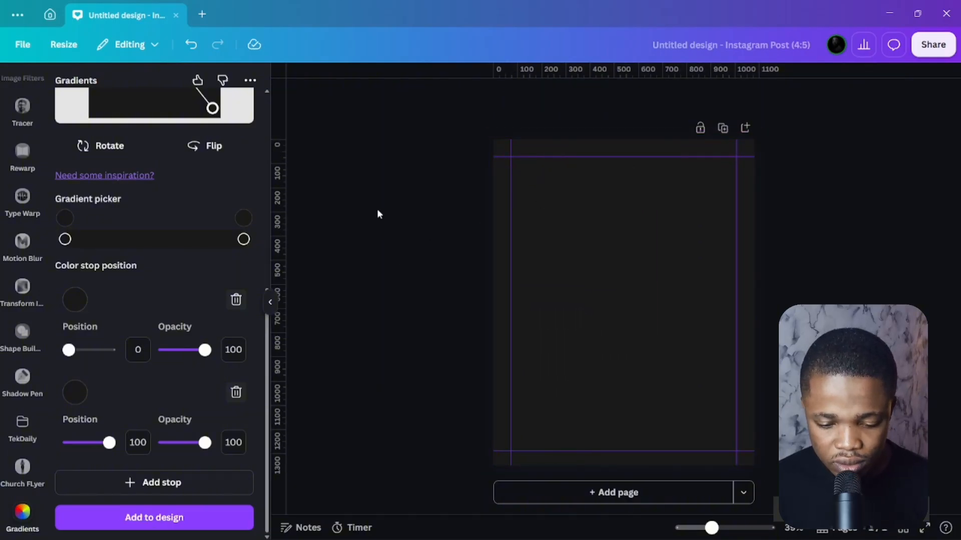
left_click(570, 247)
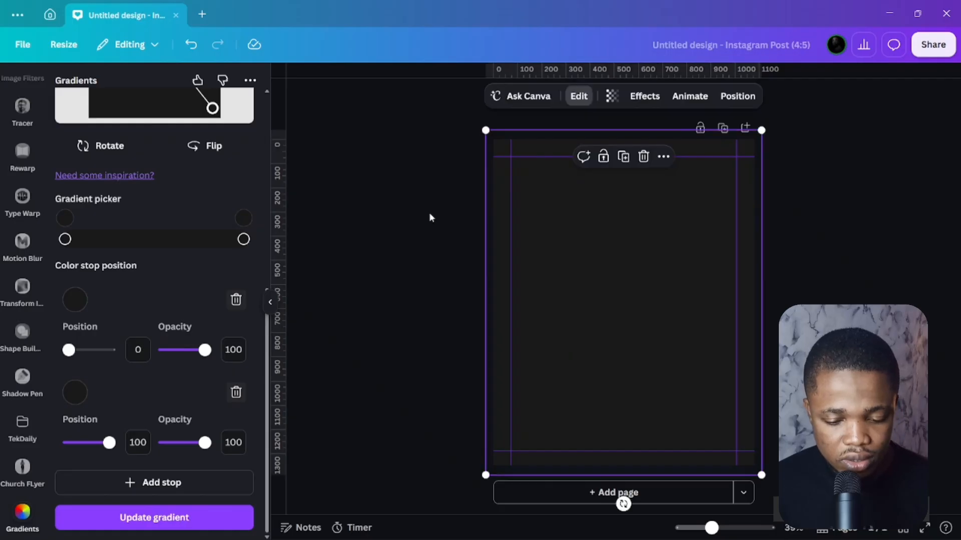
left_click(368, 179)
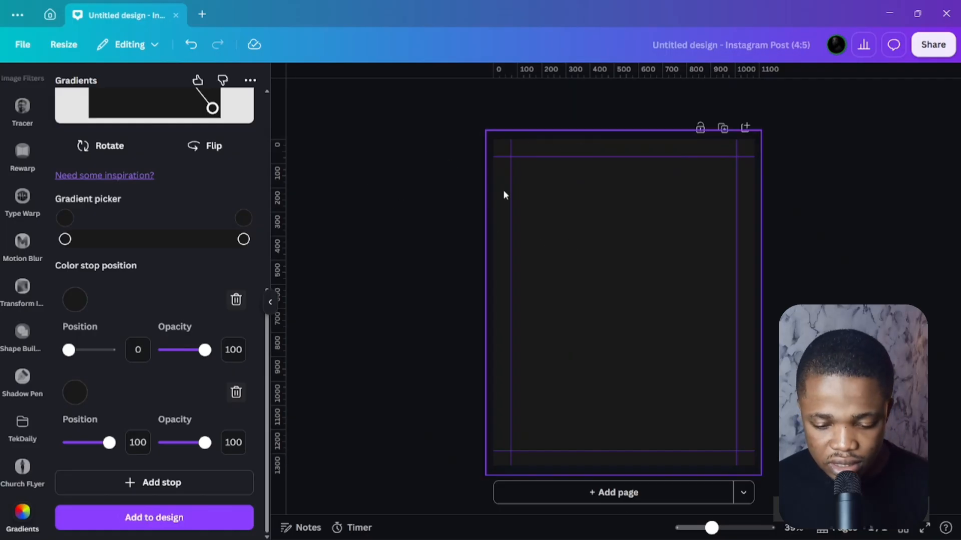
scroll(215, 204, "up", 7)
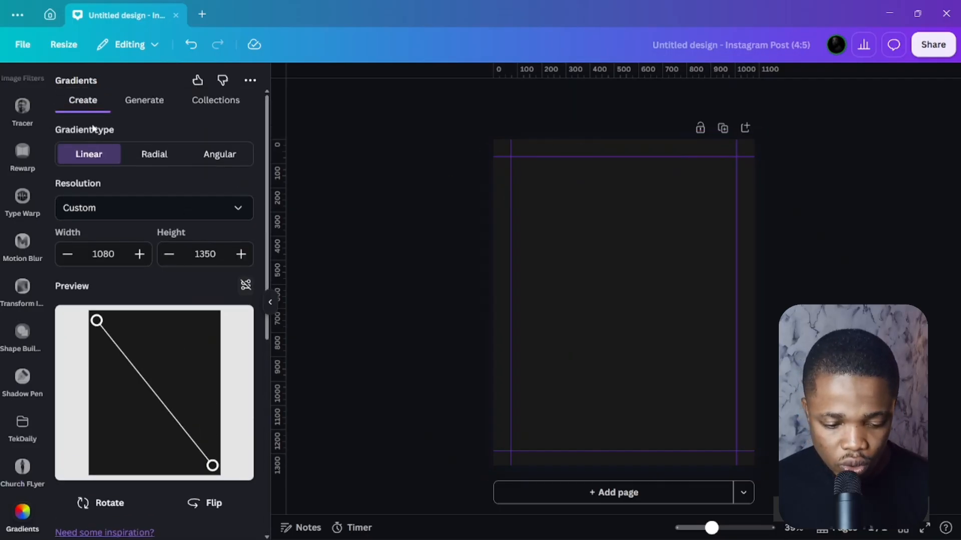
scroll(25, 248, "up", 1)
scroll(25, 248, "up", 10)
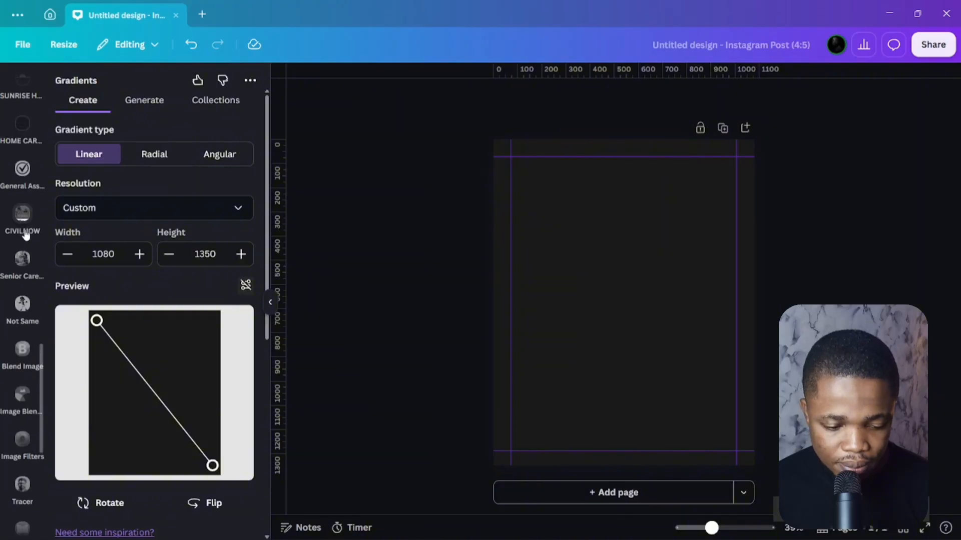
Search the Apps library for 'blend image' and open the Blend Image app.
left_click(30, 212)
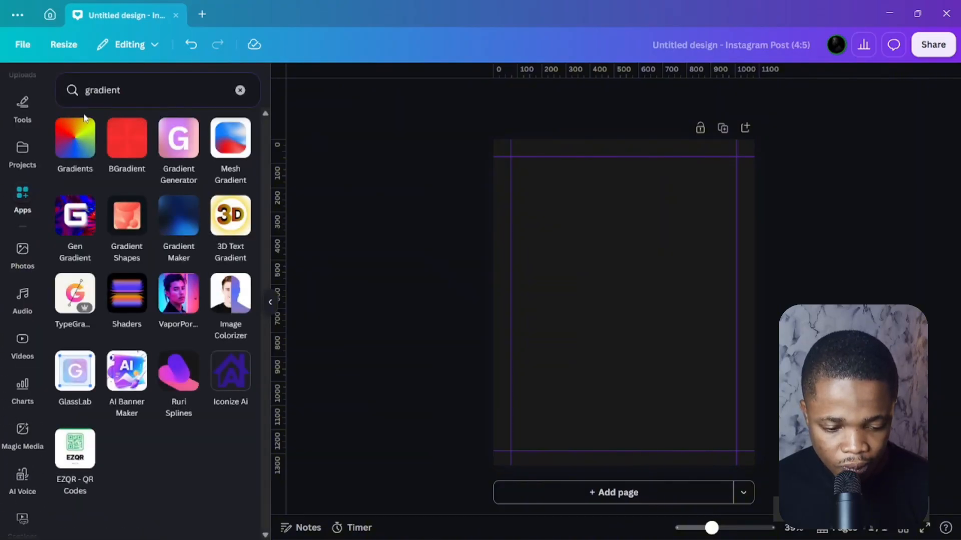
left_click(240, 90)
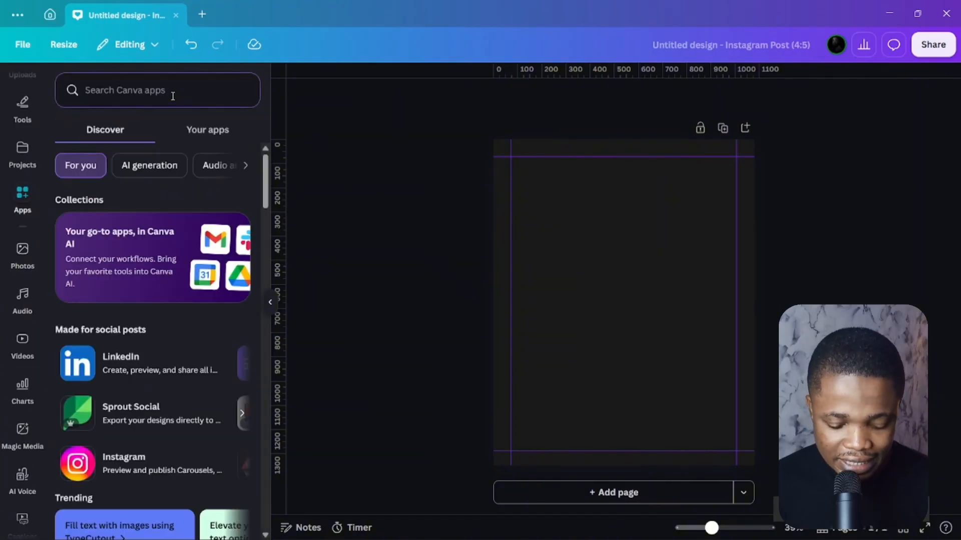
type("blend i")
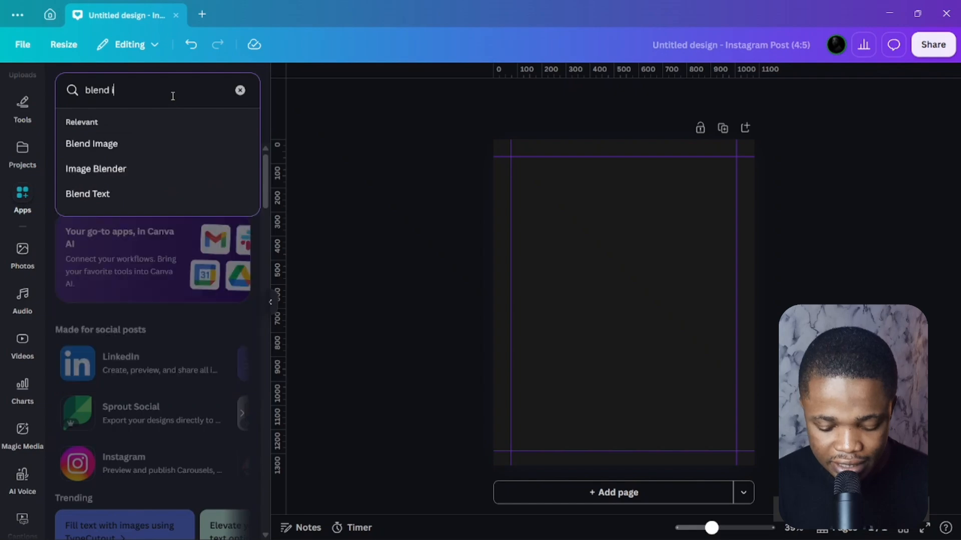
type("mage")
key("Return")
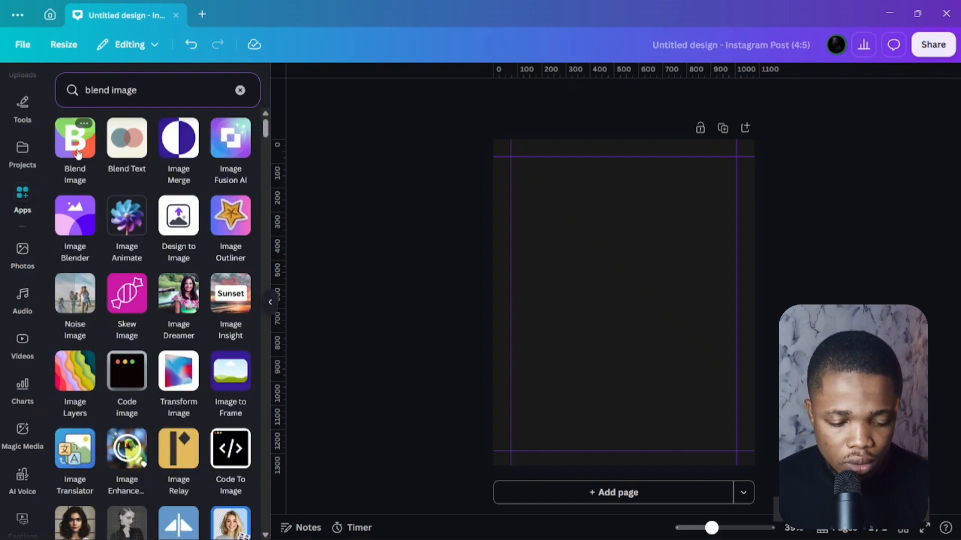
left_click(76, 149)
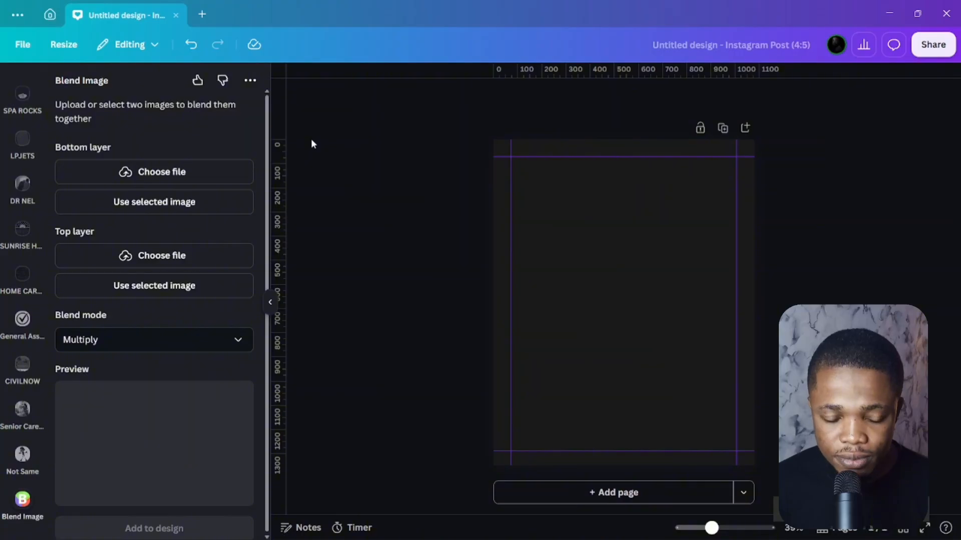
Use the dark background as the bottom layer with Normal blend mode.
left_click(127, 346)
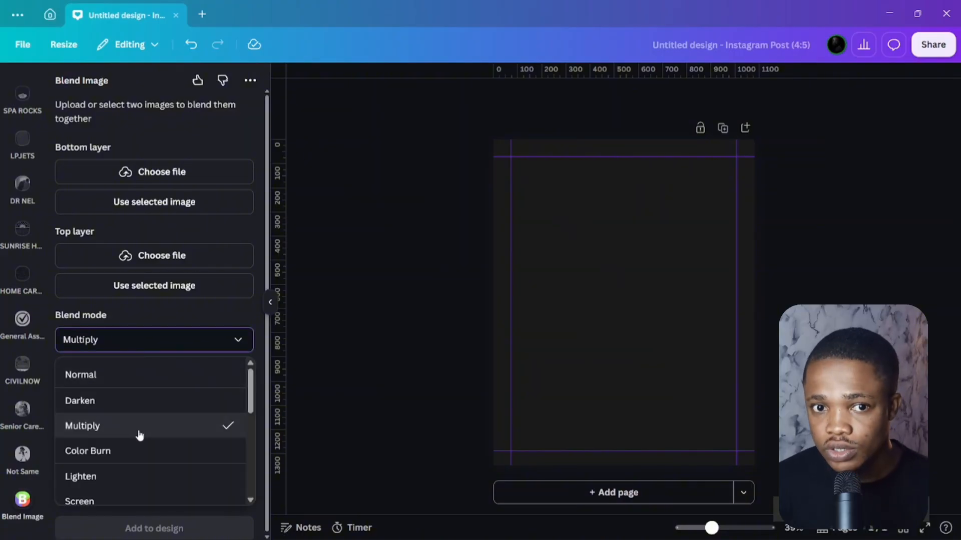
left_click(527, 214)
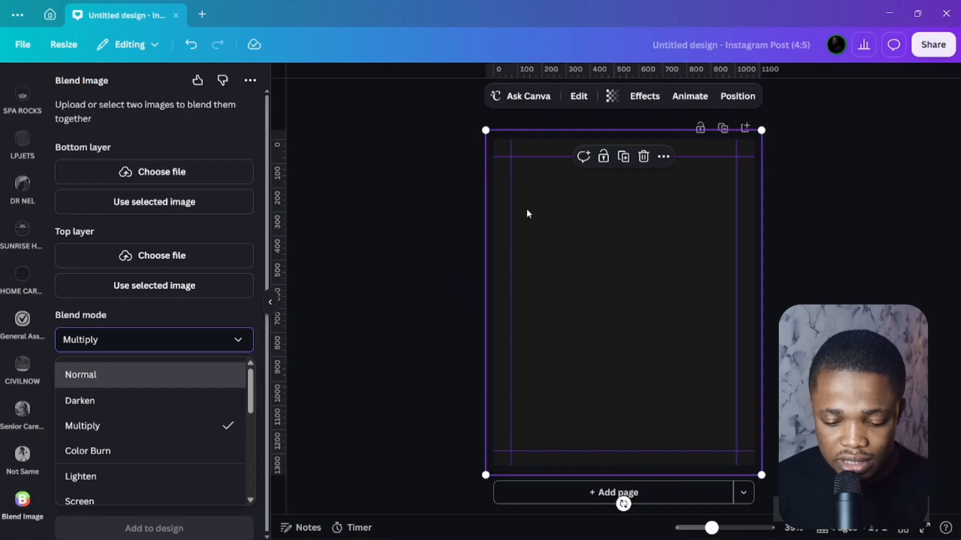
left_click(144, 206)
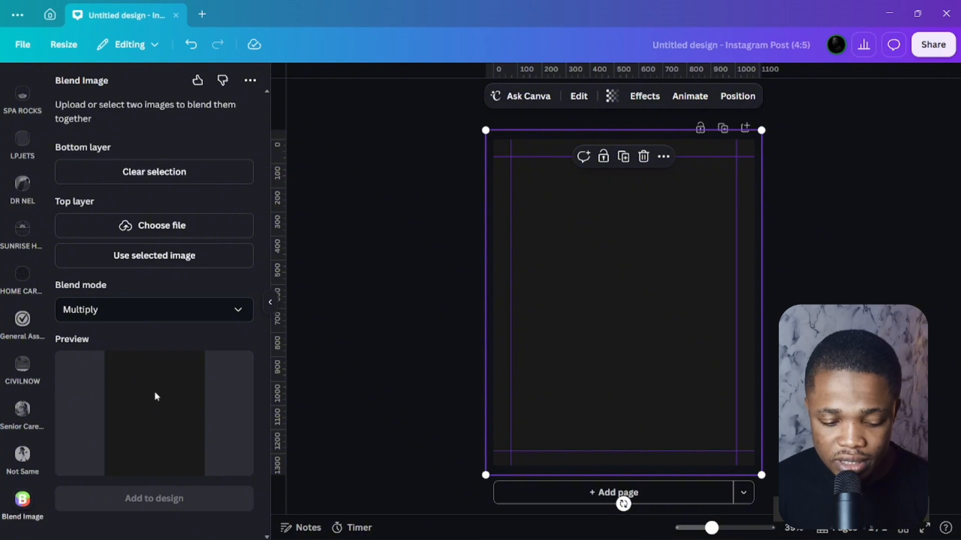
left_click(181, 314)
left_click(97, 345)
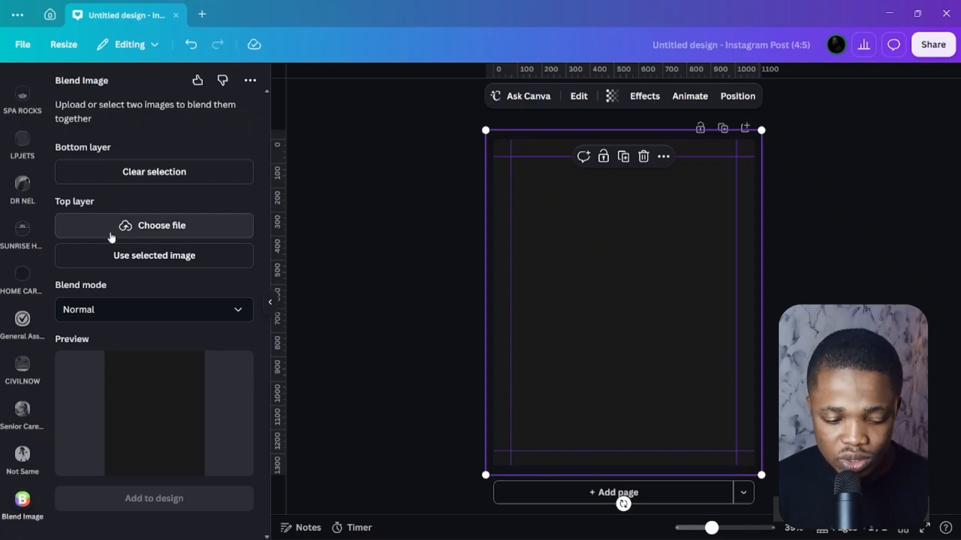
left_click(145, 229)
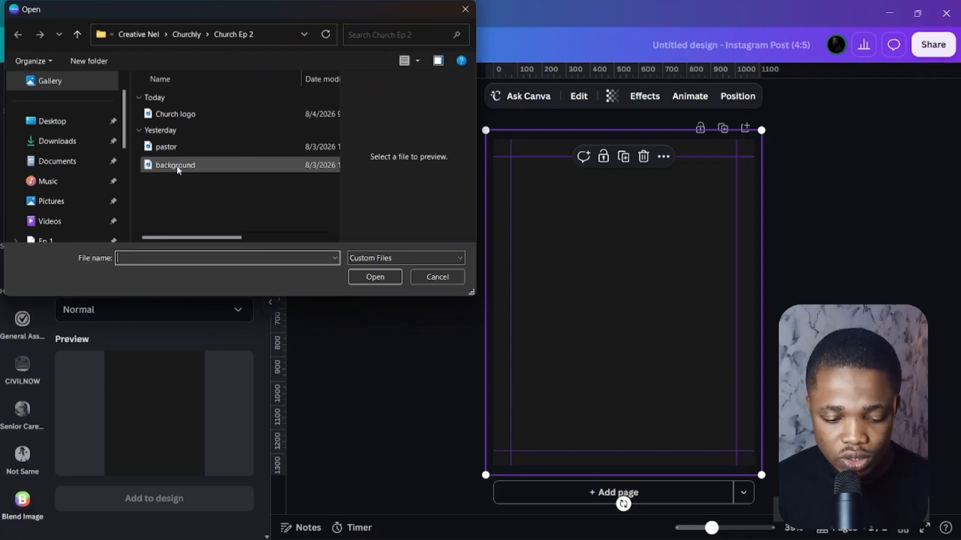
Load background.jpg from the Church Ep 2 folder as the blend's top layer.
left_click(176, 166)
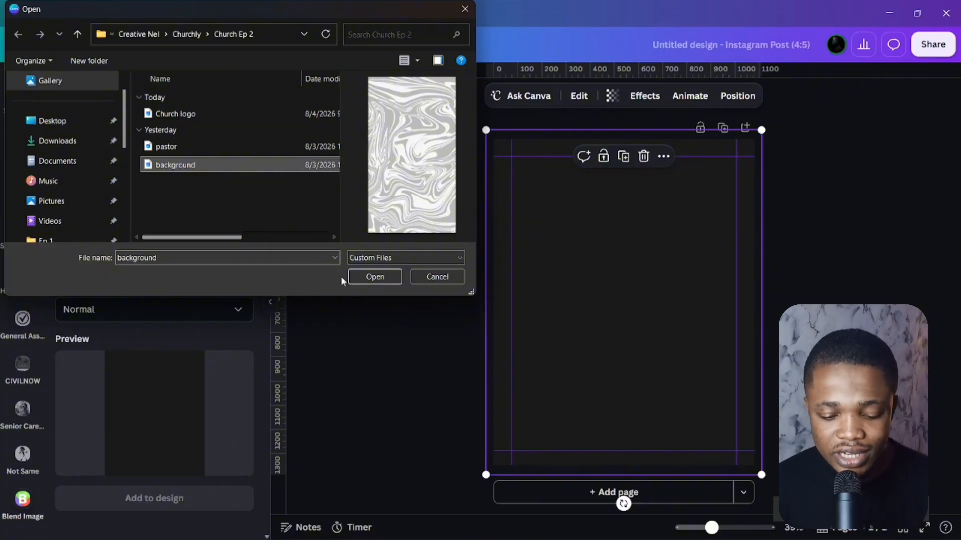
left_click(371, 277)
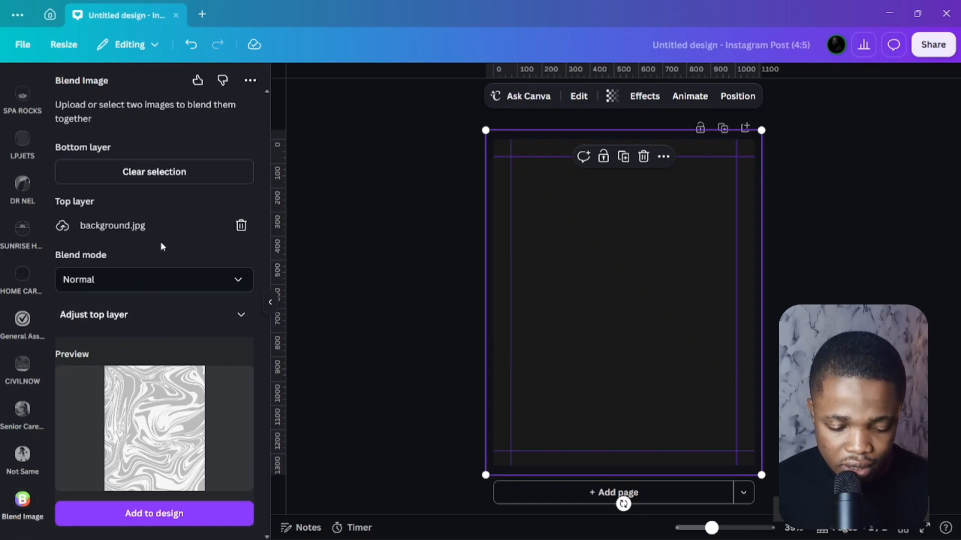
Blend the marble in Multiply mode and add the result to the design.
left_click(163, 280)
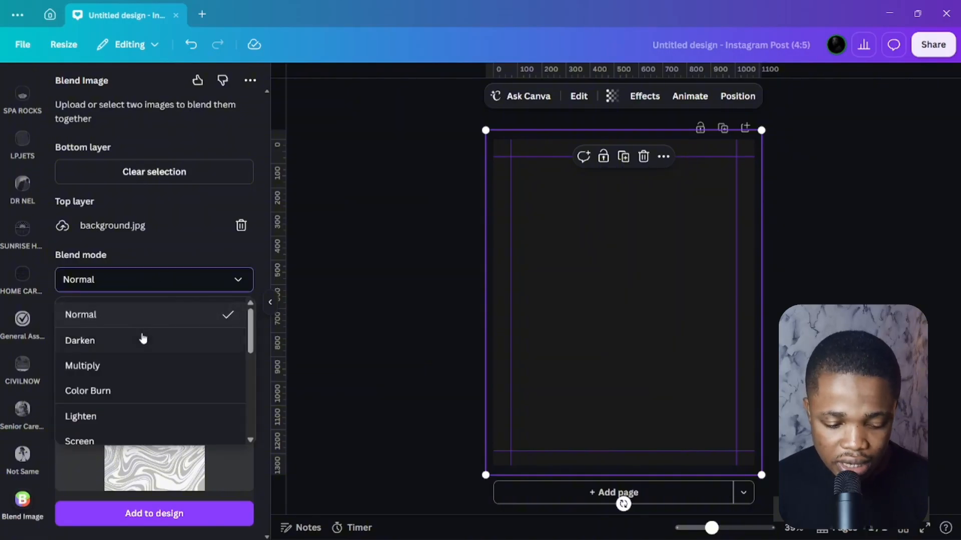
left_click(128, 365)
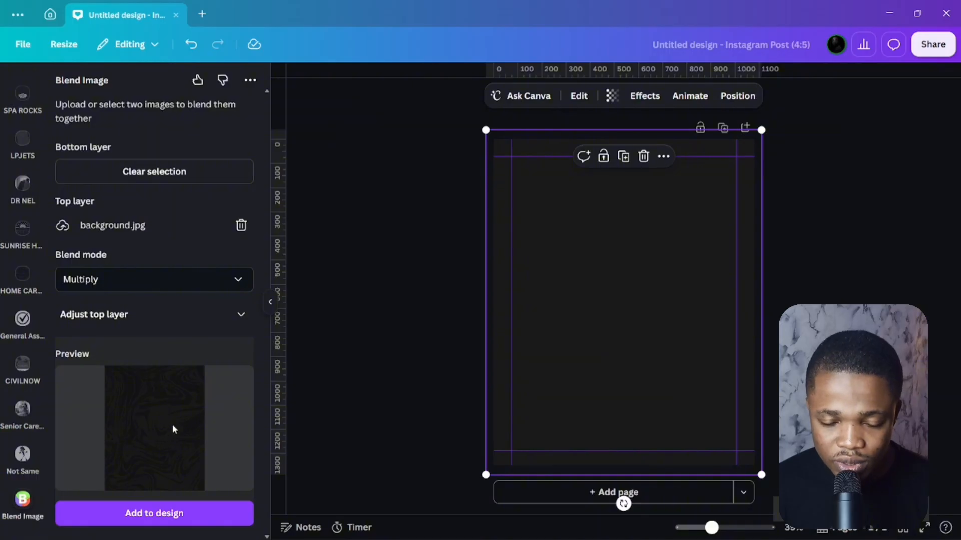
left_click(207, 516)
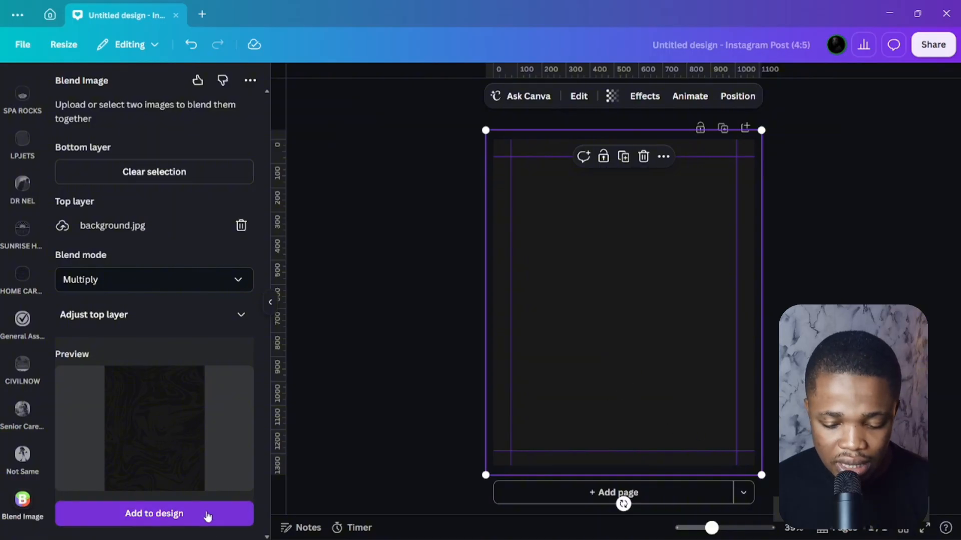
Stretch the marble image over the whole page and lock it as the background.
left_click(524, 288)
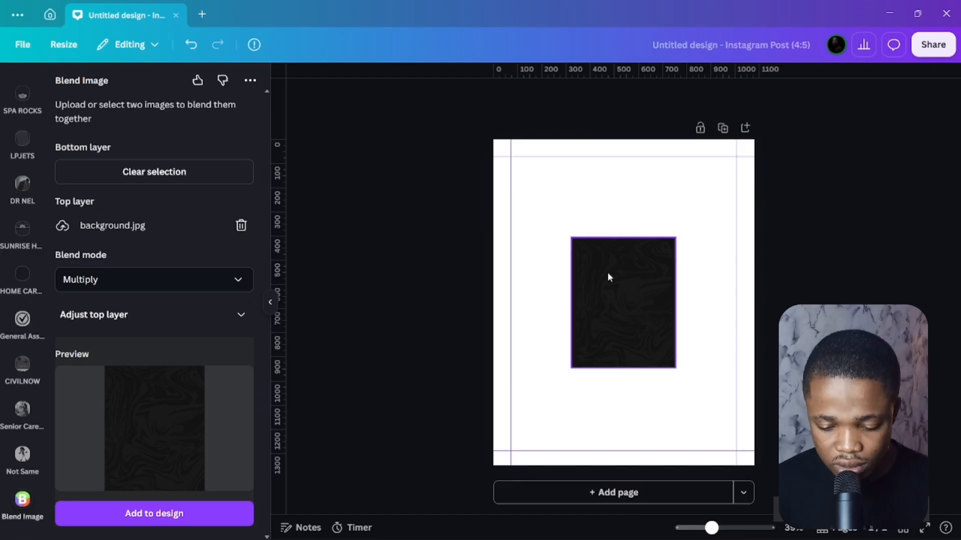
left_click(616, 281)
left_click_drag(671, 366, 752, 487)
key("Escape")
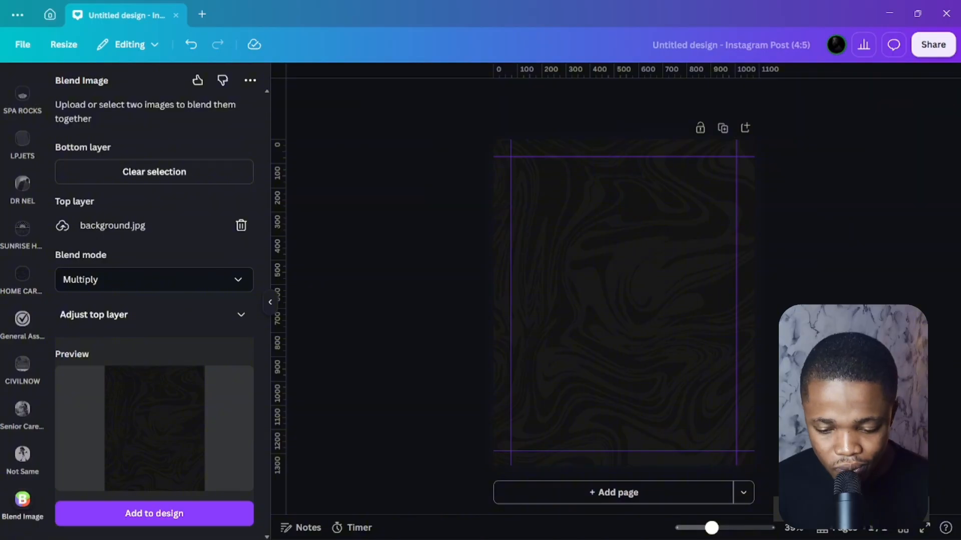
left_click(657, 188)
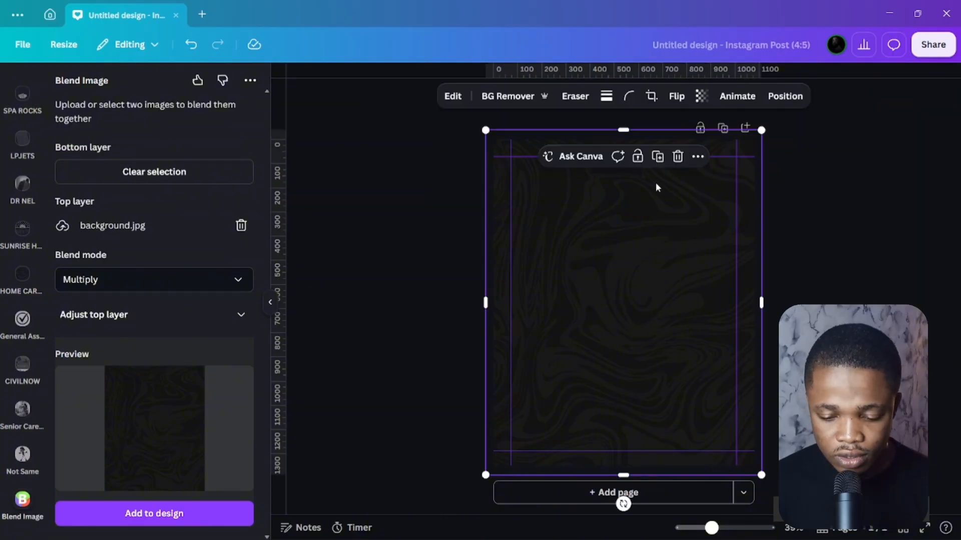
left_click(638, 157)
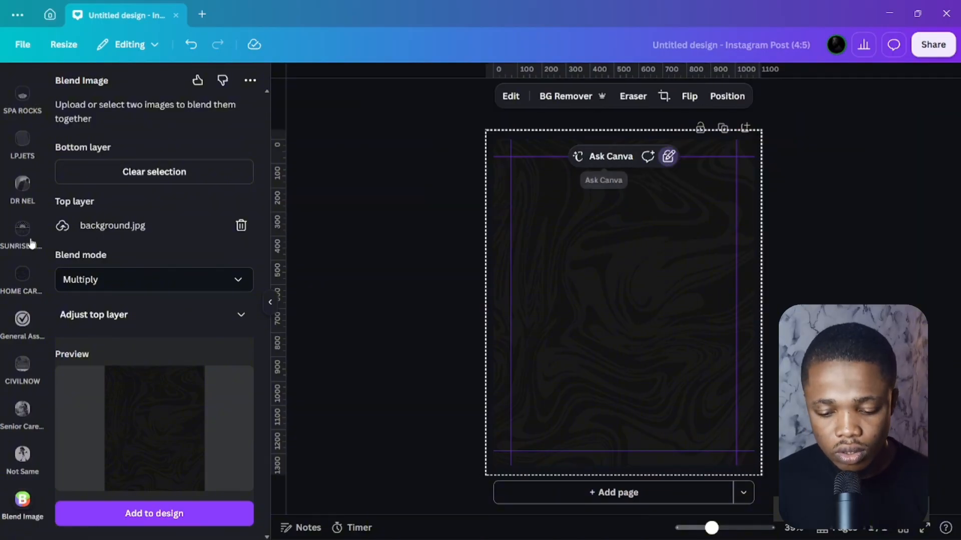
left_click(400, 203)
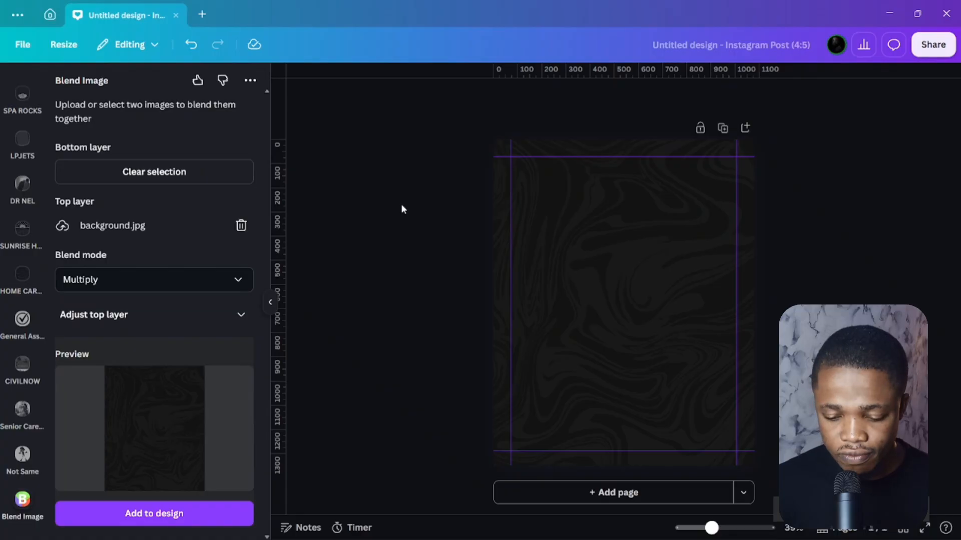
left_click(22, 133)
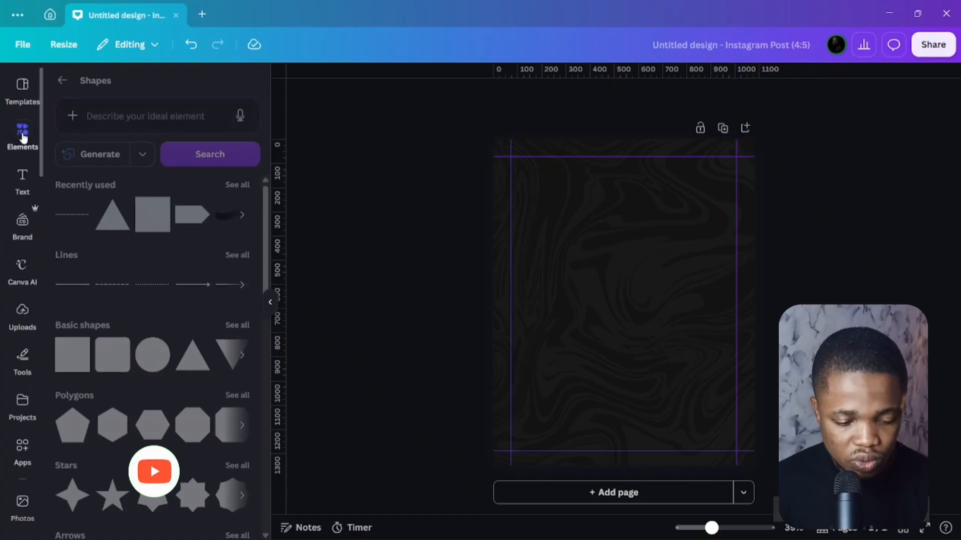
Add a frame from Elements > Frames and reshape it into a wide landscape frame in the lower half.
left_click(62, 80)
scroll(158, 256, "down", 3)
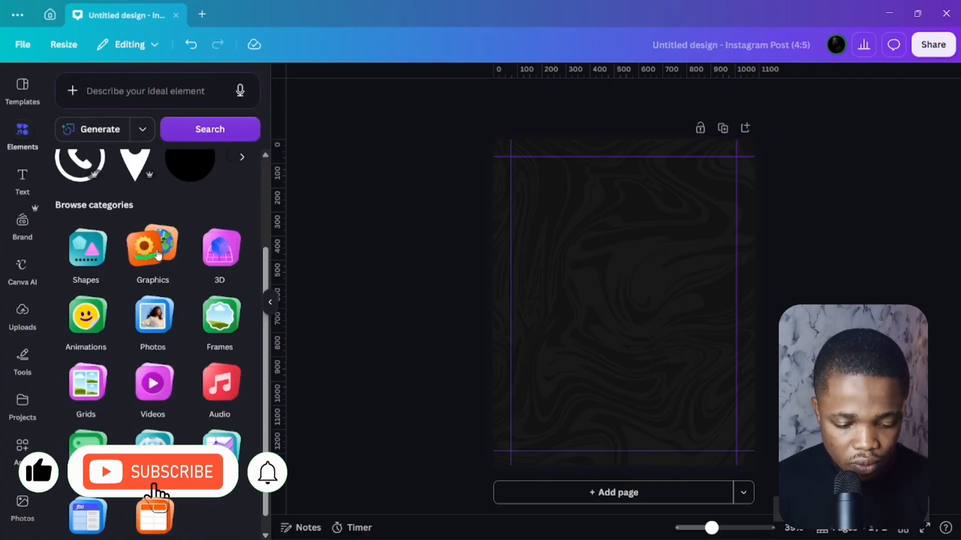
left_click(219, 324)
left_click(79, 207)
left_click_drag(616, 260, 586, 333)
left_click_drag(657, 371, 686, 370)
left_click_drag(605, 412, 609, 421)
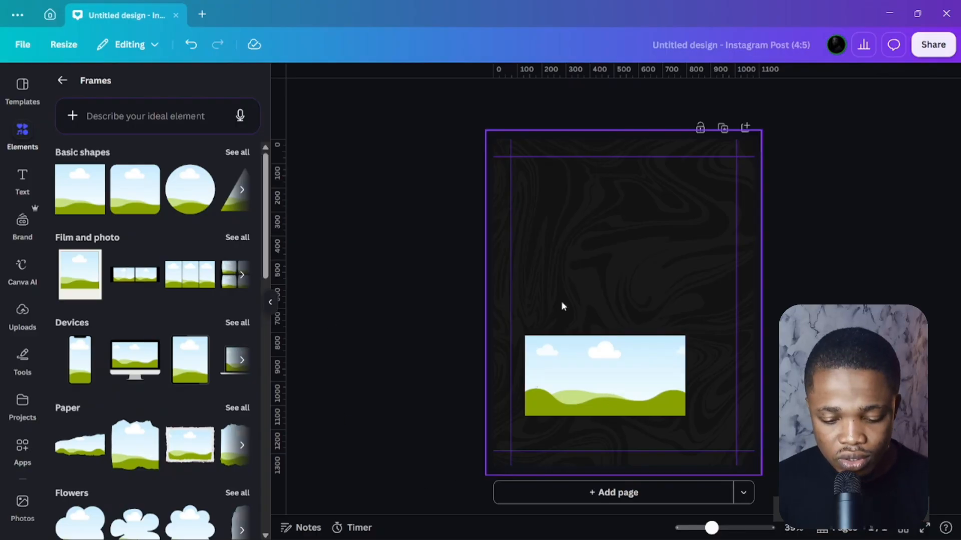
left_click(25, 134)
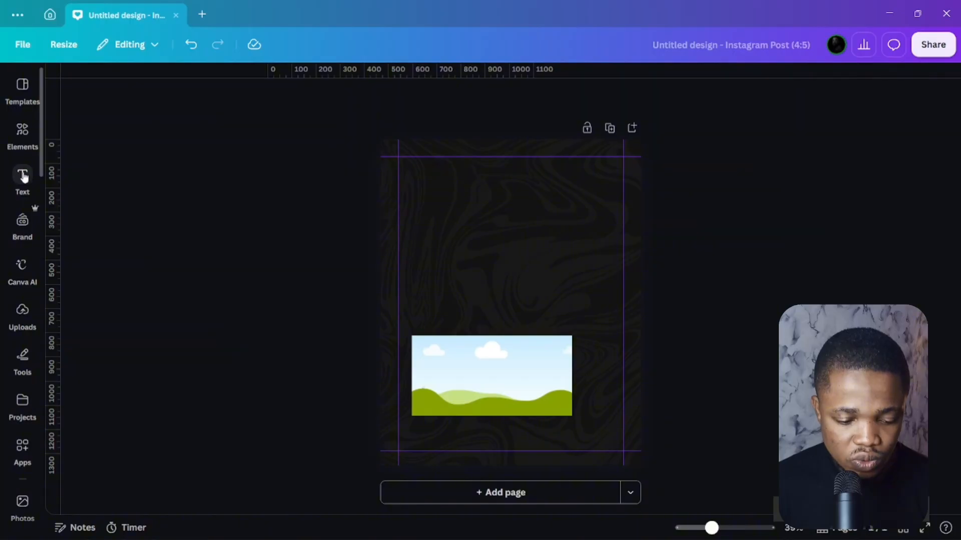
left_click(25, 137)
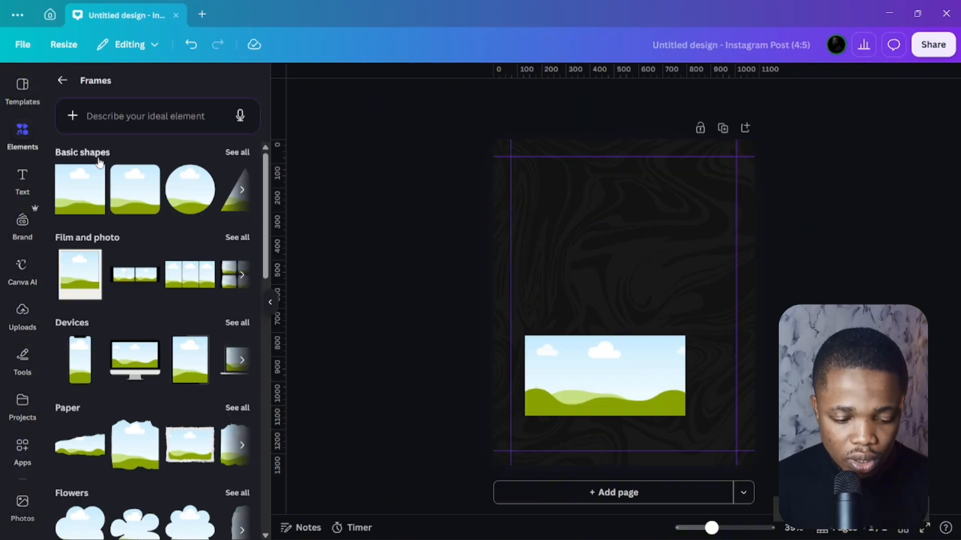
left_click(73, 87)
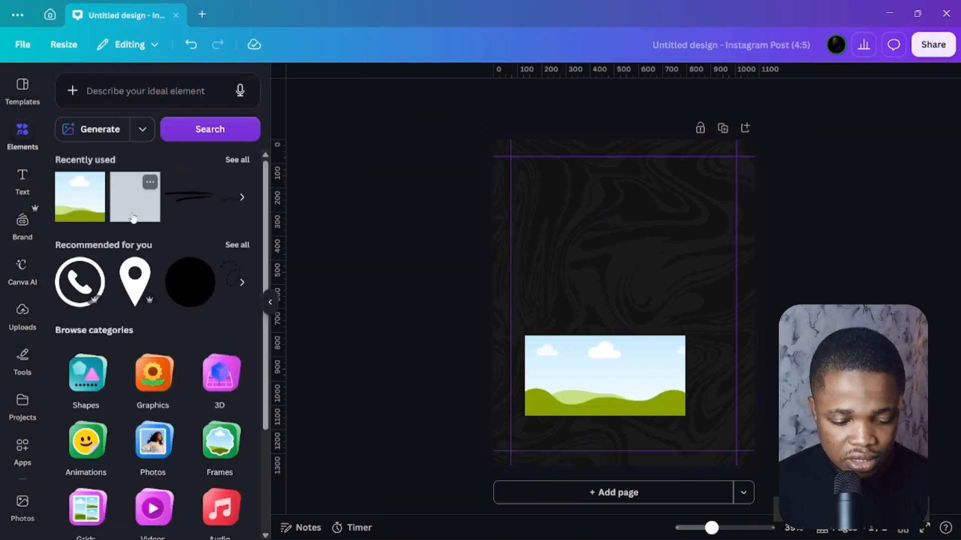
Place a blue square above the landscape frame and stretch it into a wider, larger rectangle.
left_click(133, 217)
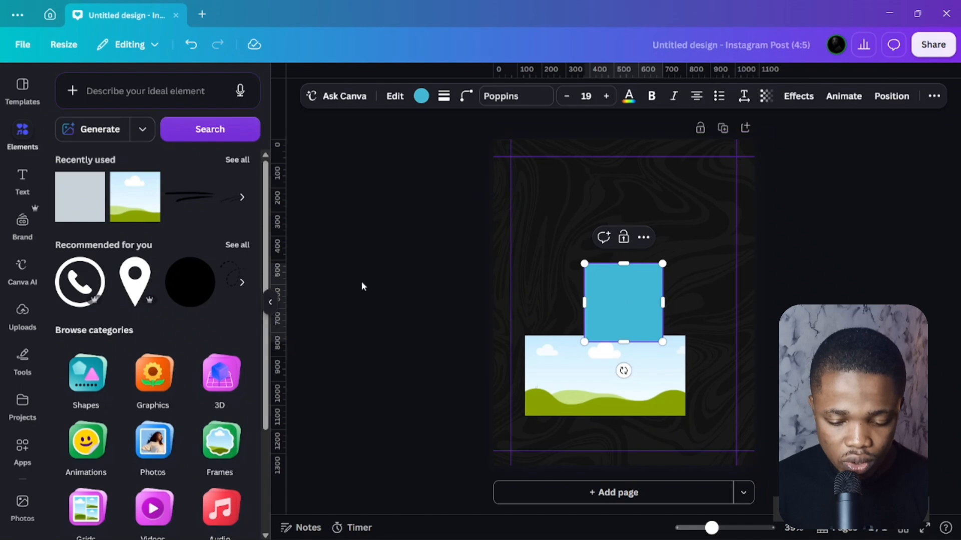
left_click_drag(590, 302, 611, 242)
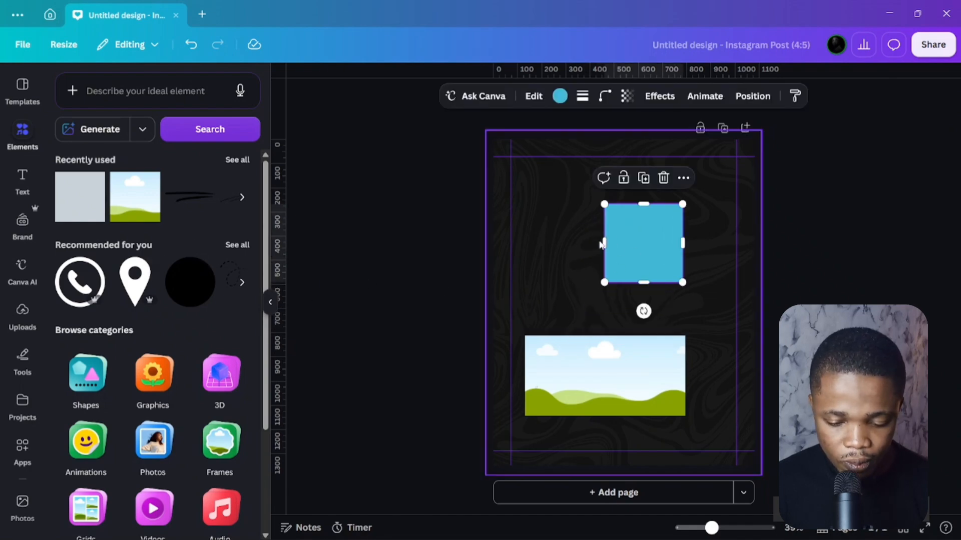
left_click_drag(603, 243, 529, 243)
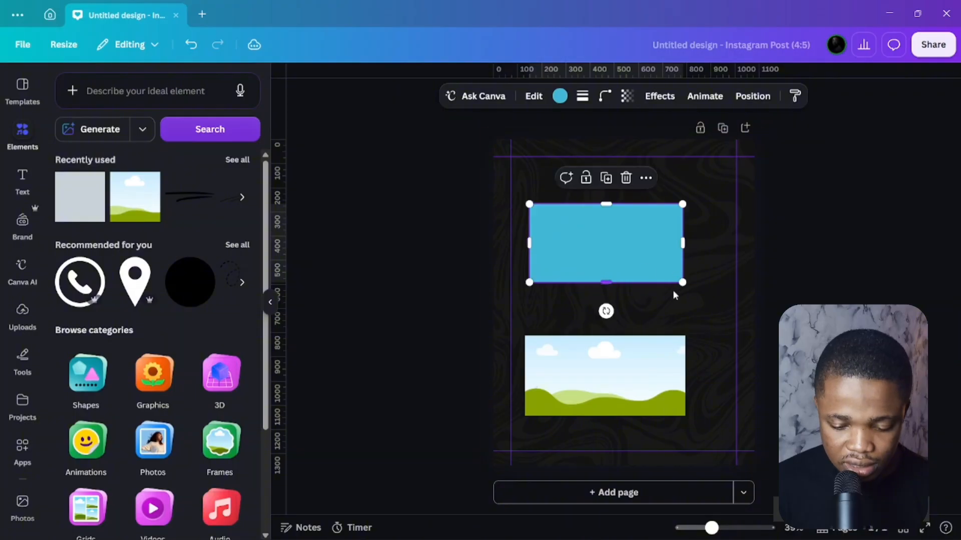
left_click_drag(682, 282, 710, 292)
Centre the blue rectangle on the page and add the red f8 logo from Uploads.
left_click_drag(637, 260, 642, 277)
left_click(460, 258)
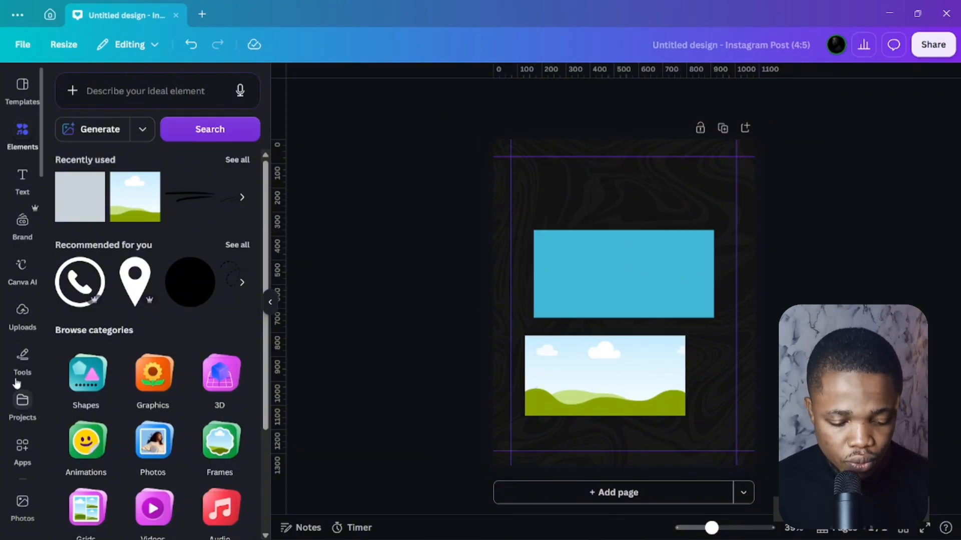
left_click(22, 314)
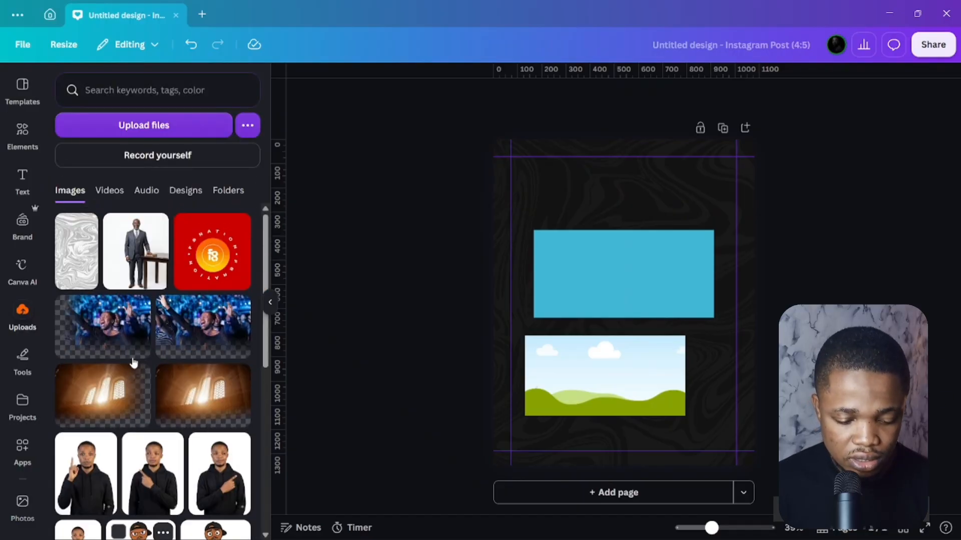
left_click(210, 267)
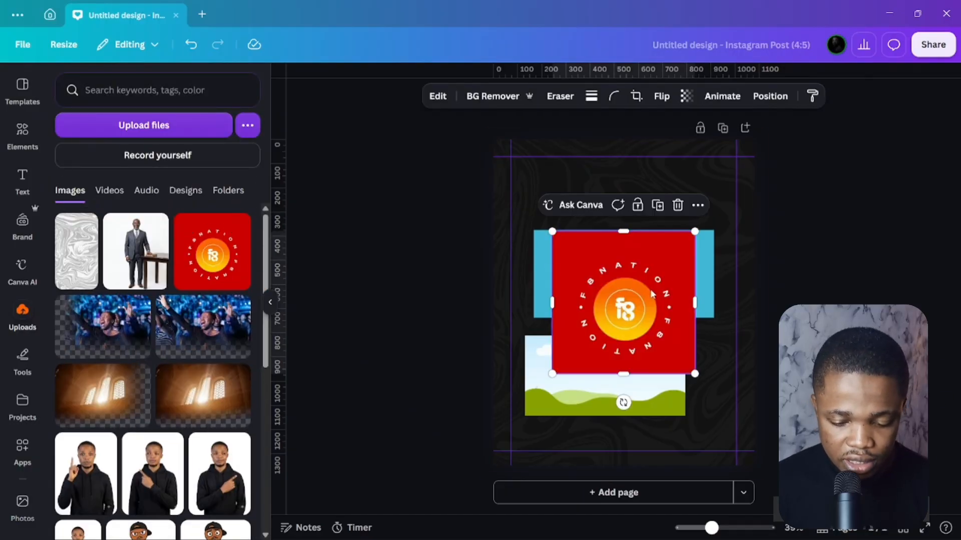
Shrink the red f8 logo and move it into the page's top-right corner.
left_click_drag(652, 294, 692, 213)
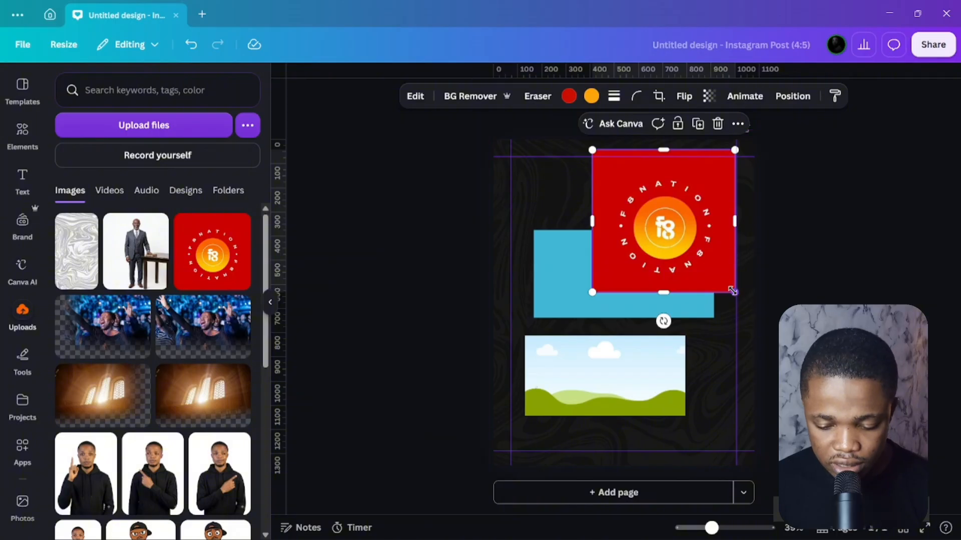
left_click_drag(733, 291, 693, 249)
left_click_drag(651, 225, 663, 190)
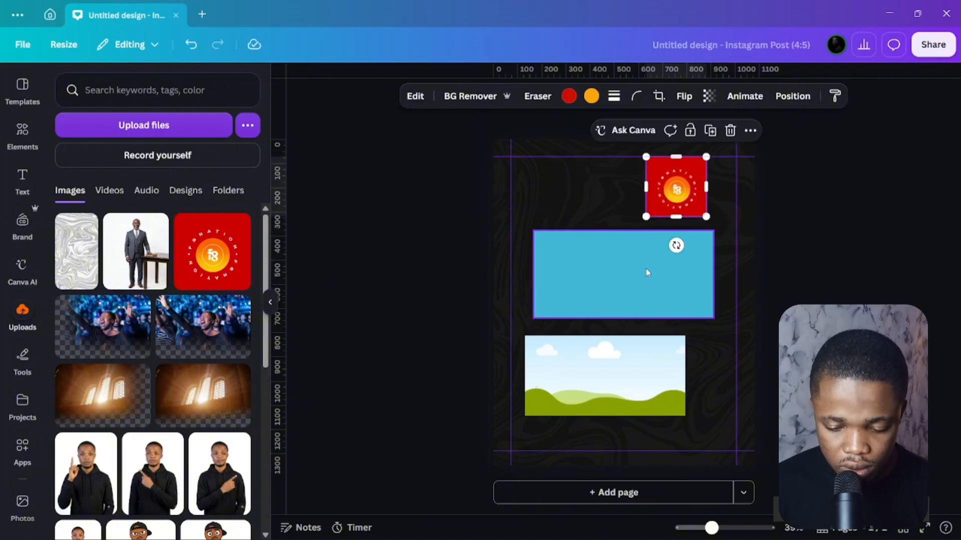
left_click(616, 278)
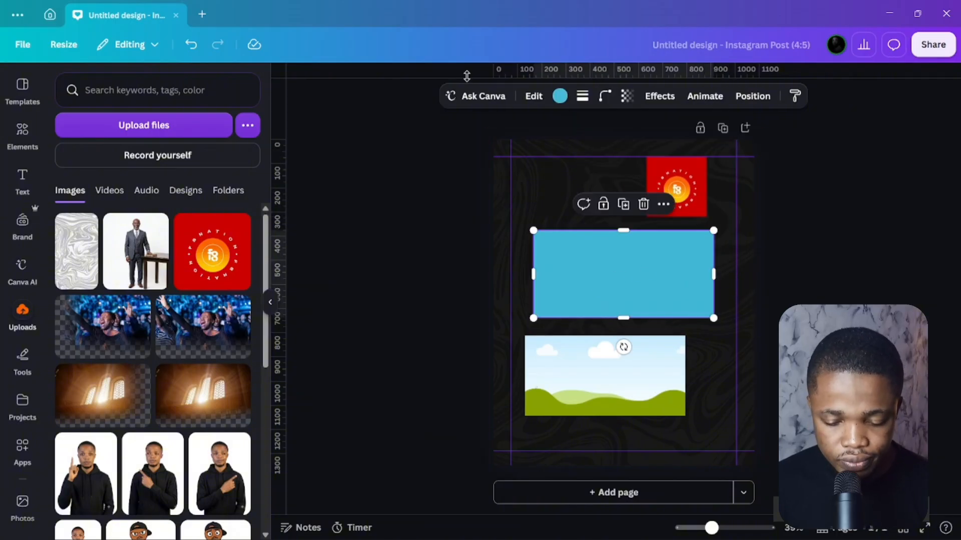
Fill the rectangle with red to match the logo.
left_click(560, 96)
scroll(148, 400, "down", 7)
left_click(153, 248)
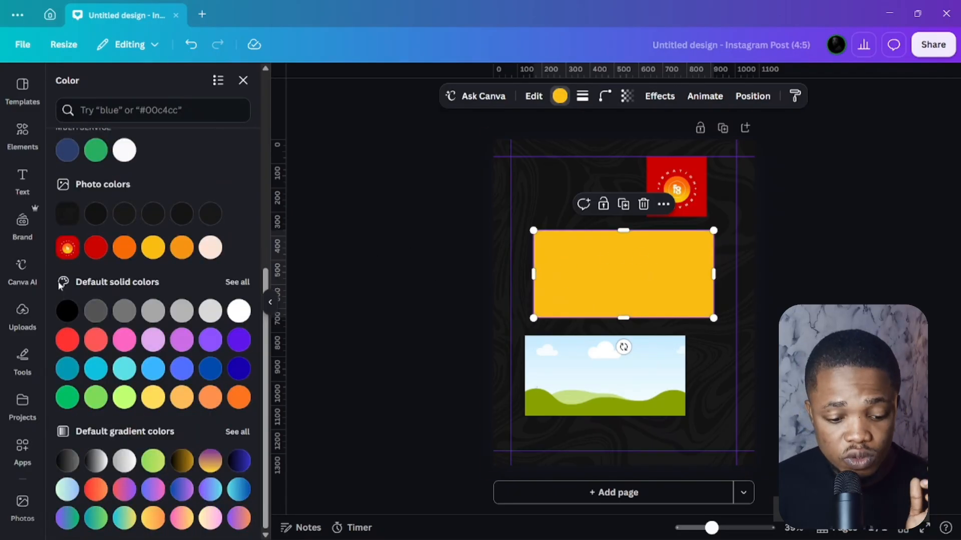
left_click(93, 254)
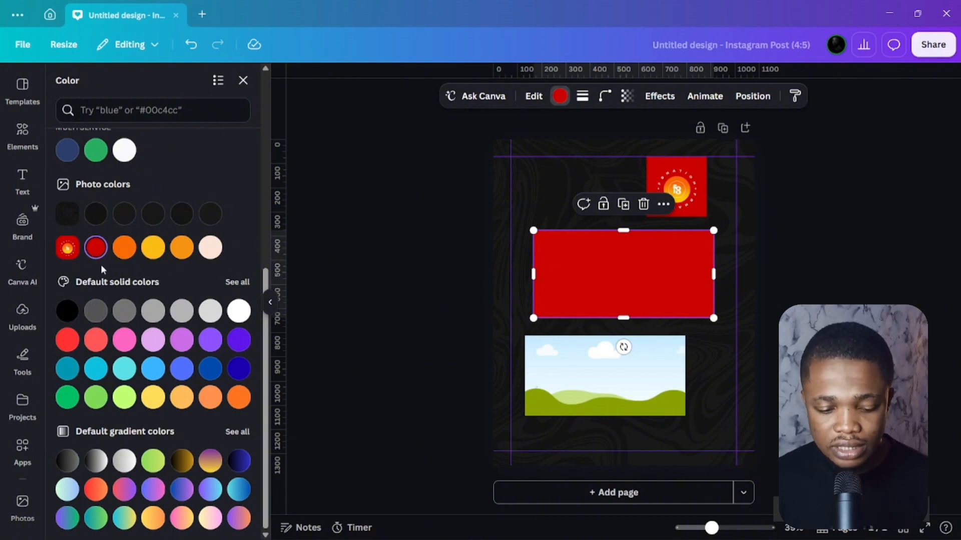
Turn the red fill into a gradient whose second stop is #FBBD13 yellow.
scroll(186, 228, "up", 5)
scroll(190, 211, "up", 1)
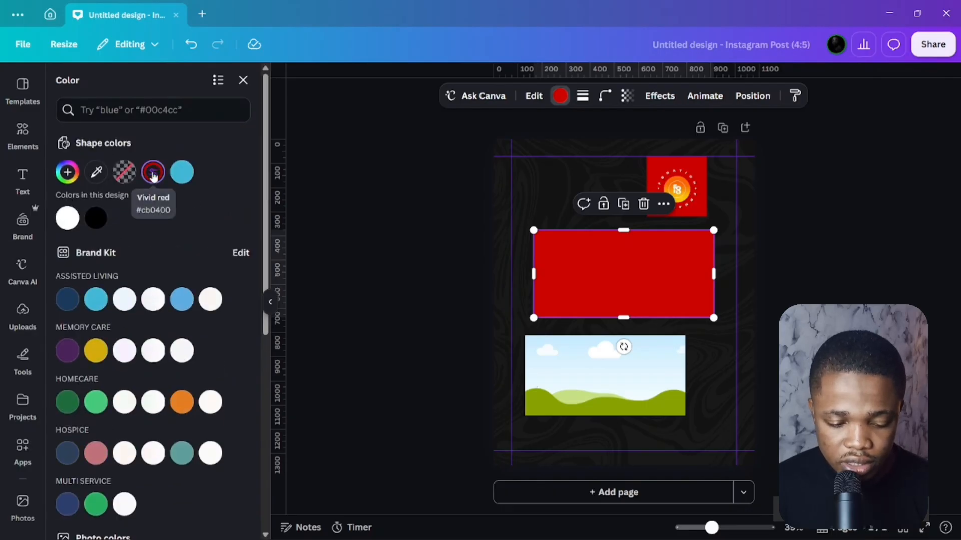
left_click(153, 173)
left_click(208, 212)
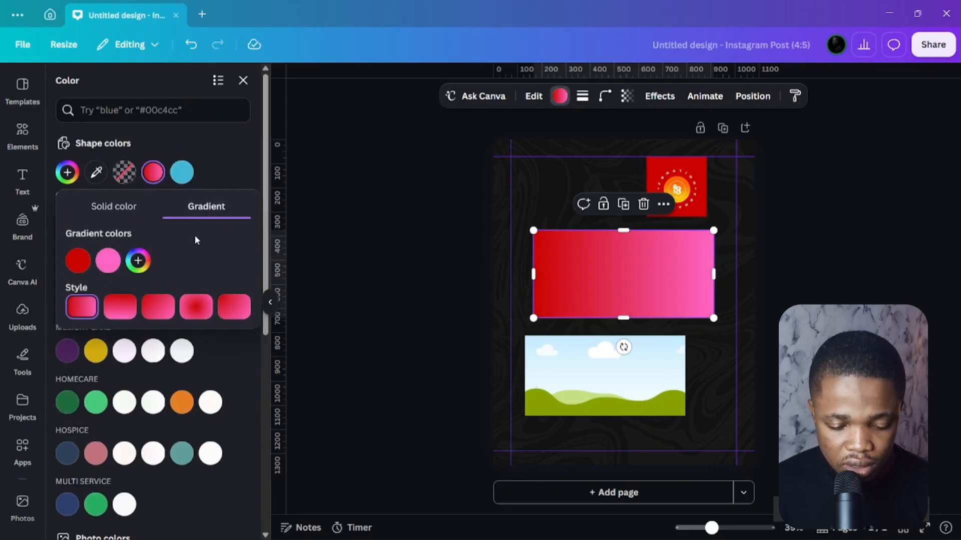
left_click(108, 260)
left_click(185, 410)
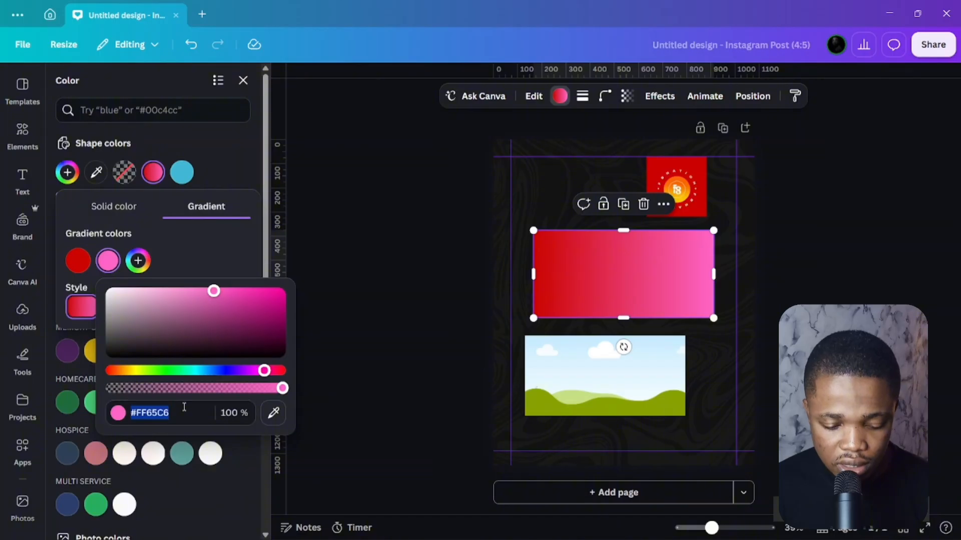
type("#FBBD13")
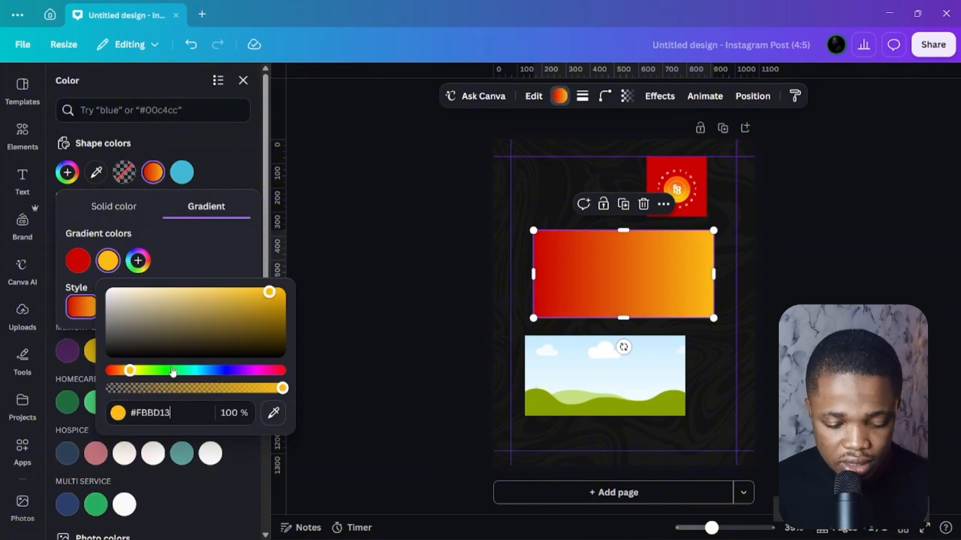
left_click(187, 257)
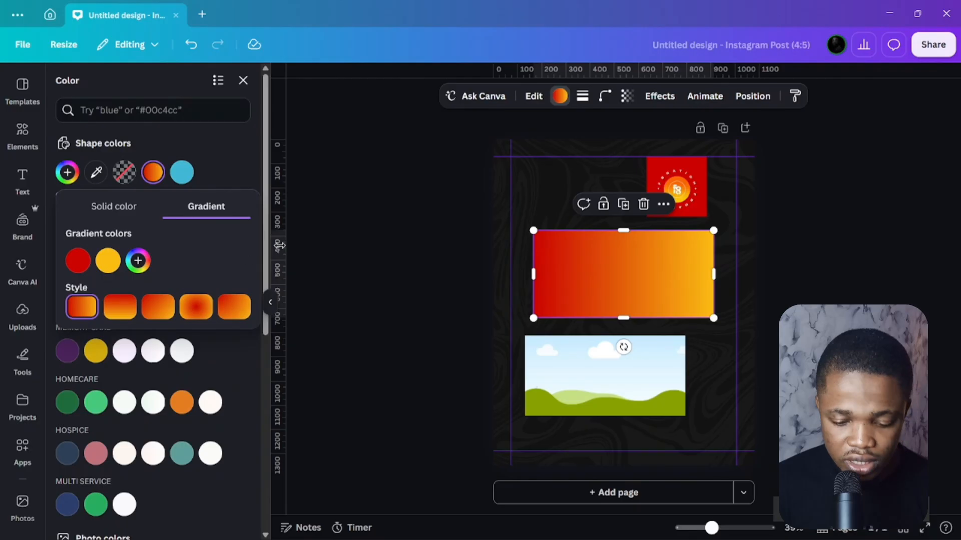
Add a text box reading HONOUR.
left_click(22, 180)
left_click(93, 130)
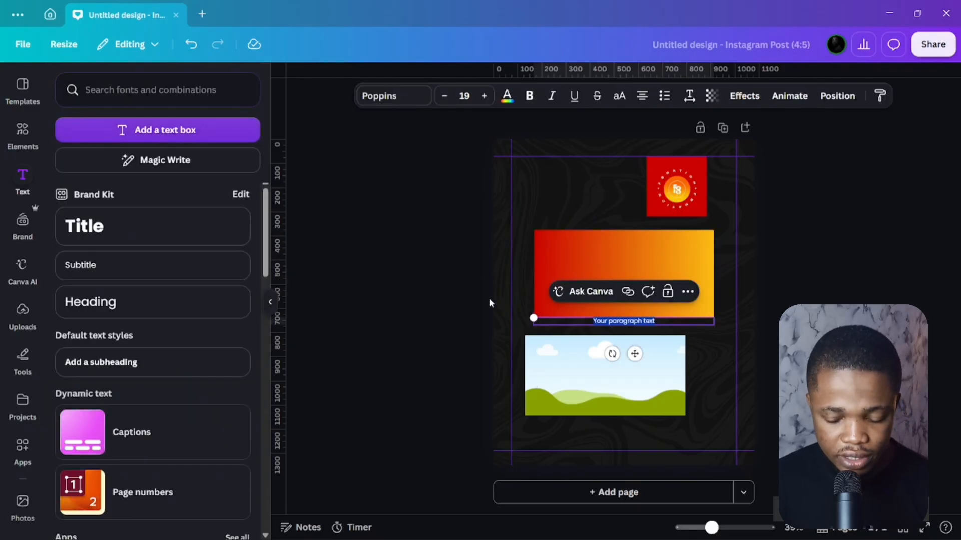
type("HONOUR")
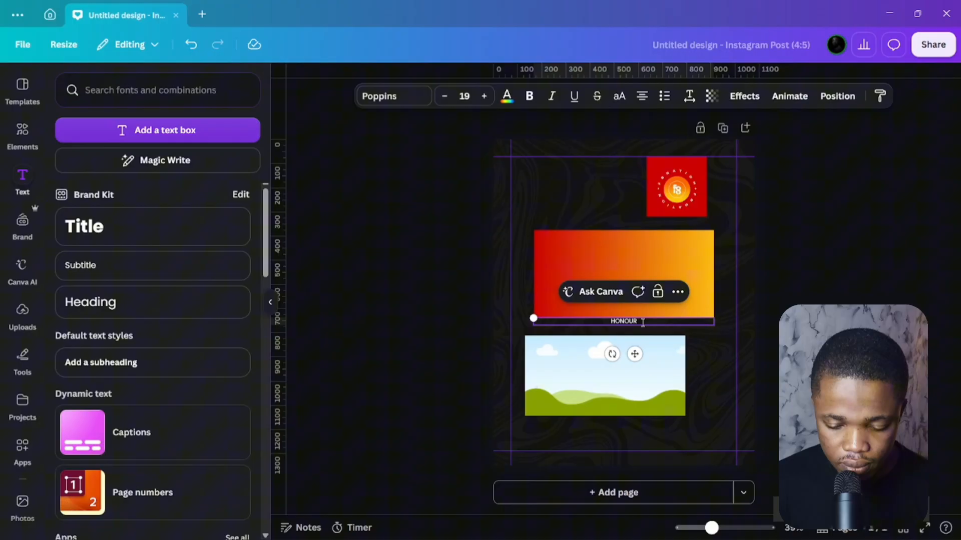
left_click_drag(533, 319, 589, 320)
Set the HONOUR text in Montserrat Black.
left_click(392, 97)
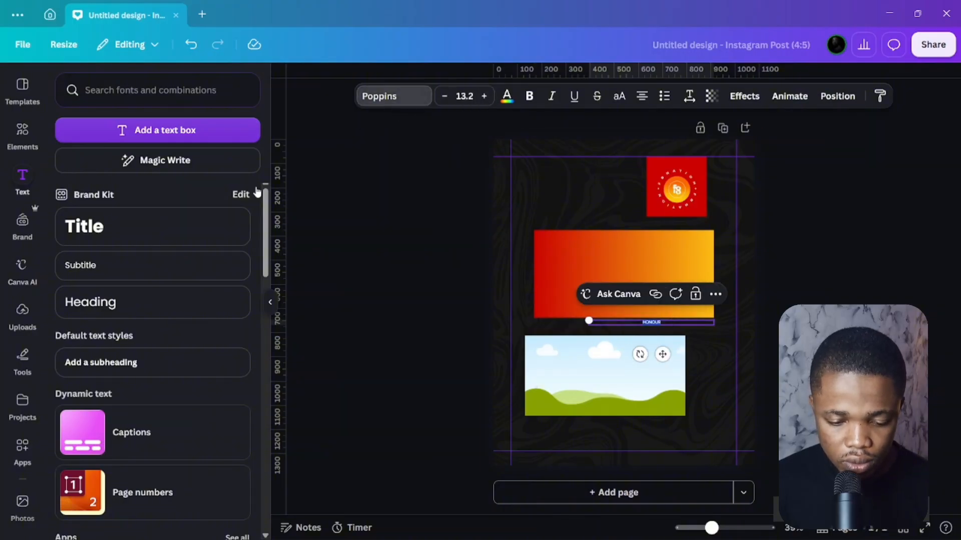
left_click(106, 140)
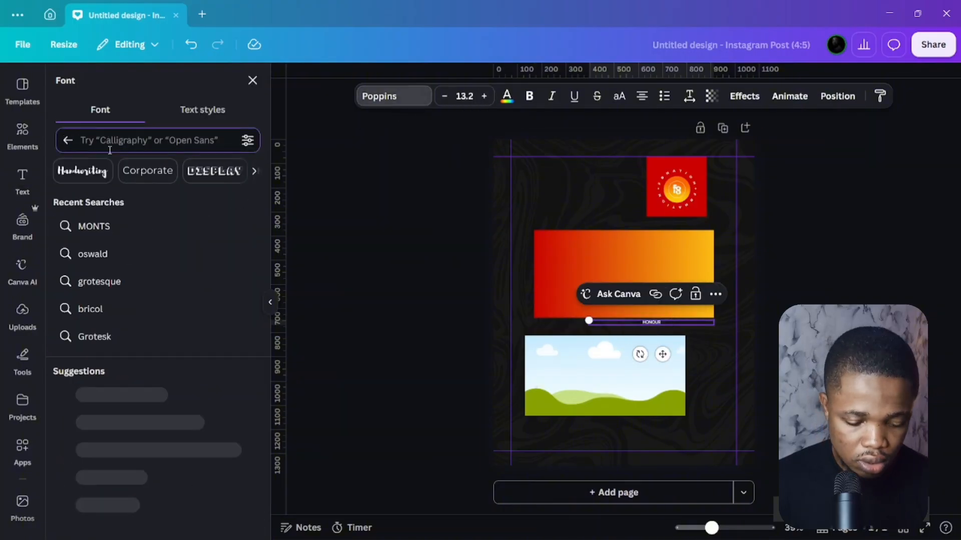
type("MONTS")
left_click(60, 201)
left_click(146, 444)
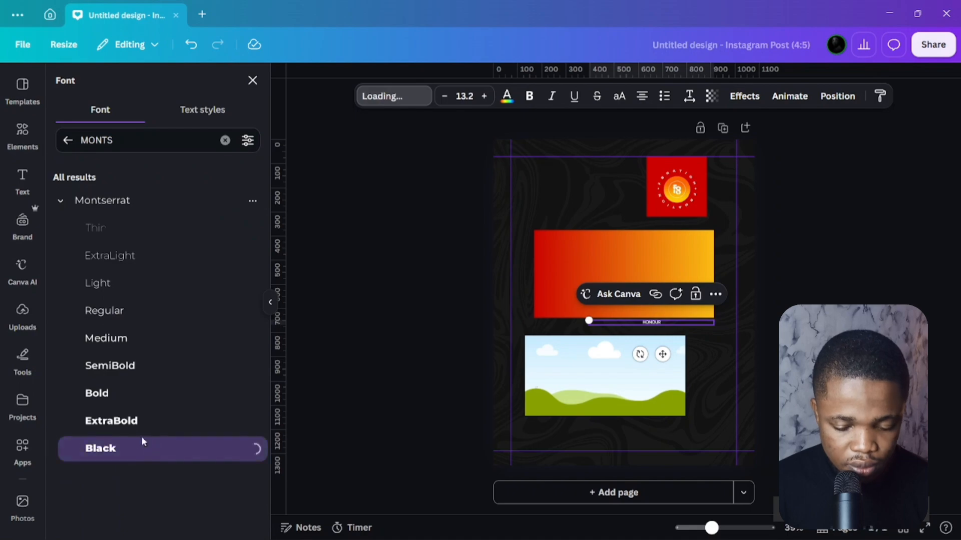
Enlarge HONOUR to about size 173 and move it onto the gradient rectangle.
left_click_drag(584, 318, 625, 291)
left_click_drag(678, 255, 626, 257)
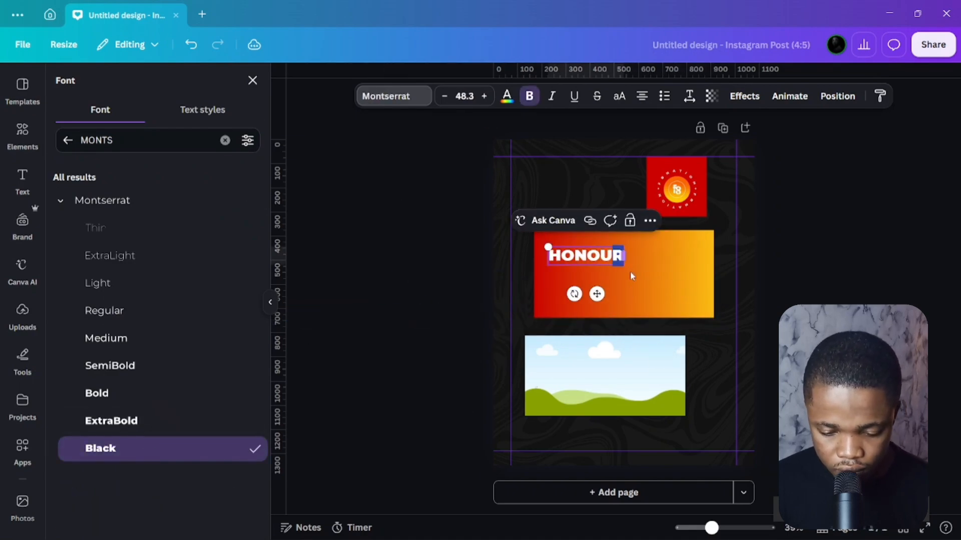
left_click_drag(548, 246, 478, 227)
left_click_drag(563, 292, 624, 294)
left_click_drag(684, 262, 802, 290)
left_click(826, 260)
left_click(721, 256)
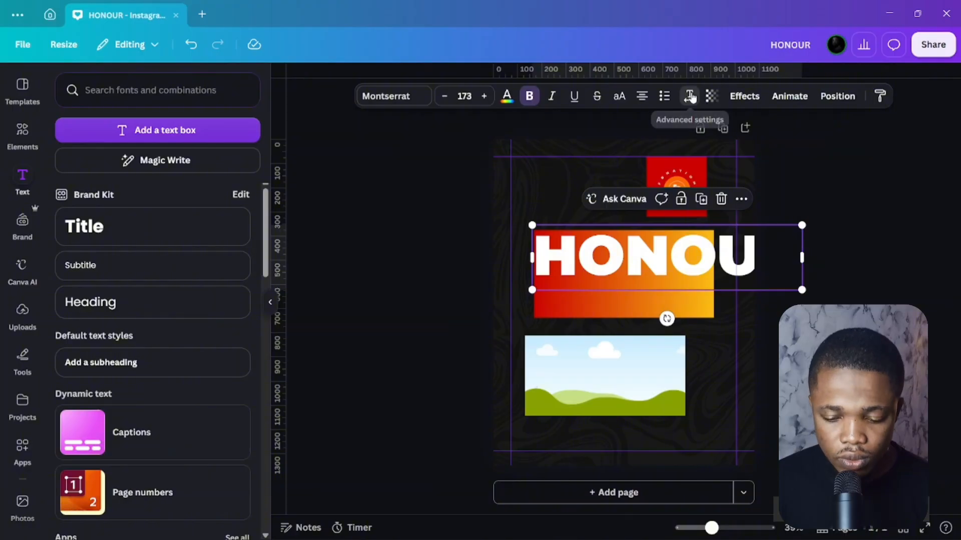
Resize HONOUR to fit on one line and place a copy just below it.
left_click(690, 95)
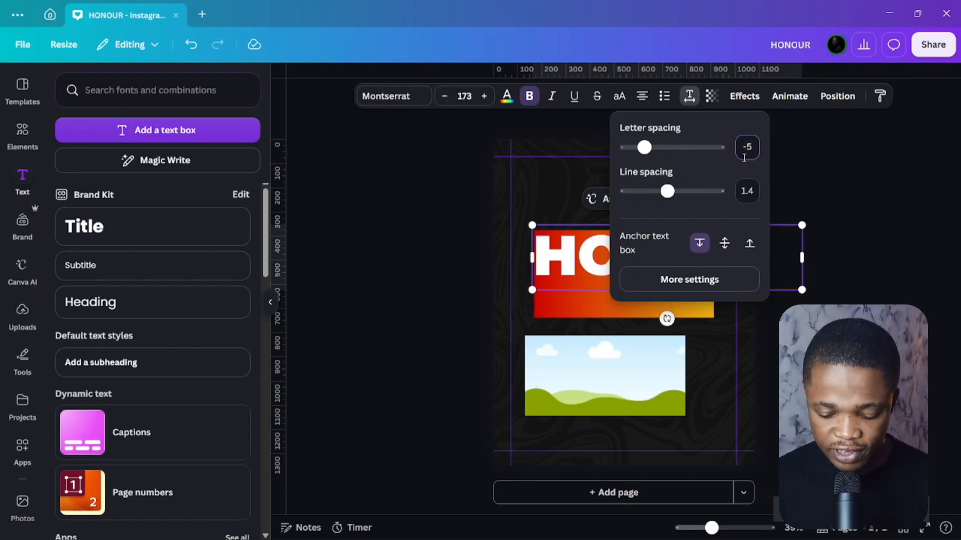
left_click(801, 289)
mouse_move(804, 289)
left_mouse_down()
mouse_move(760, 296)
mouse_move(761, 283)
mouse_move(707, 257)
left_mouse_up()
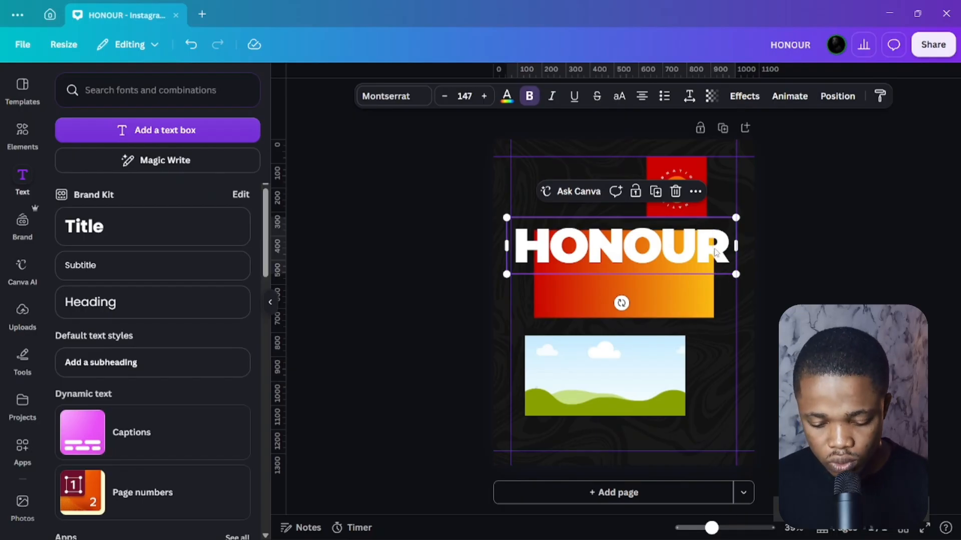
left_click_drag(717, 253, 708, 286)
Add a third HONOUR copy, then shrink all three lines to size 124.
key("ctrl+d")
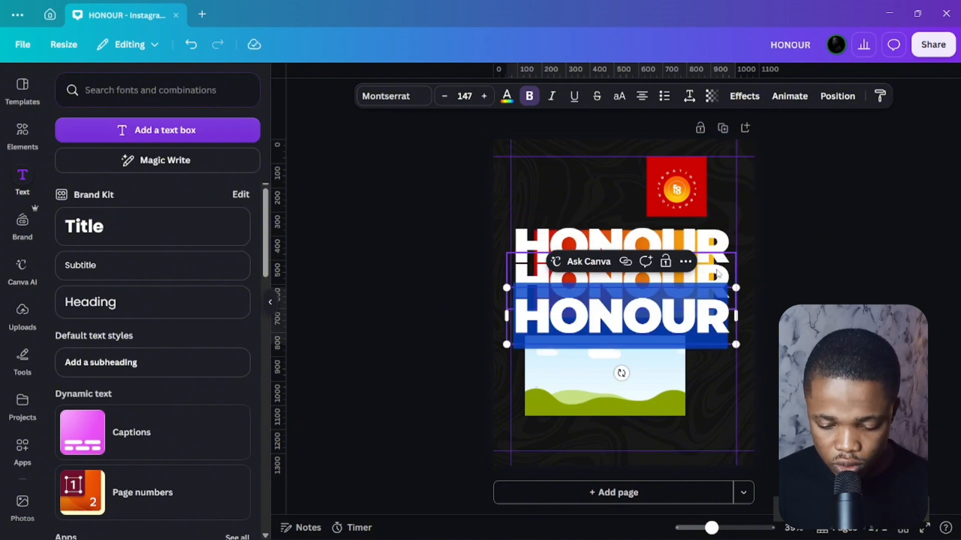
left_click(713, 285, "shift")
left_click(712, 245, "shift")
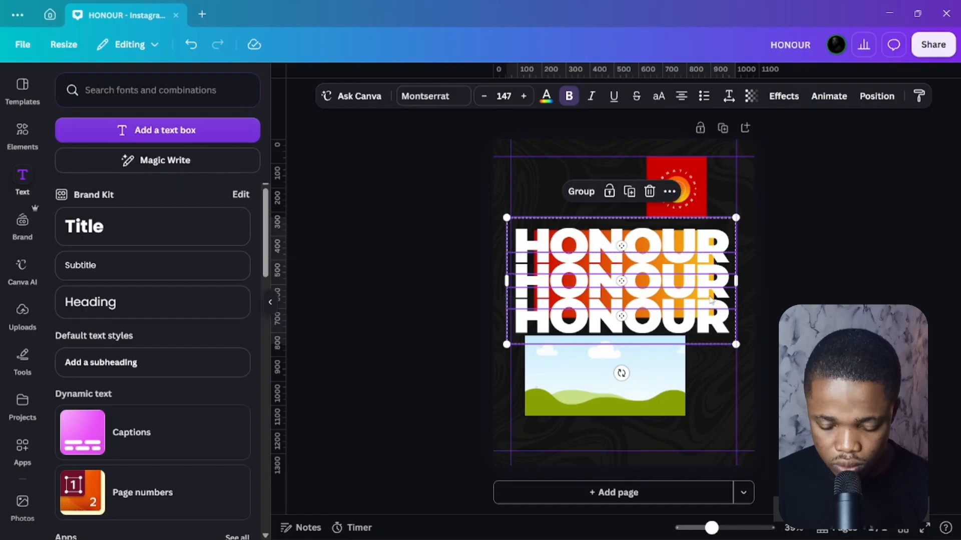
left_click_drag(736, 345, 700, 329)
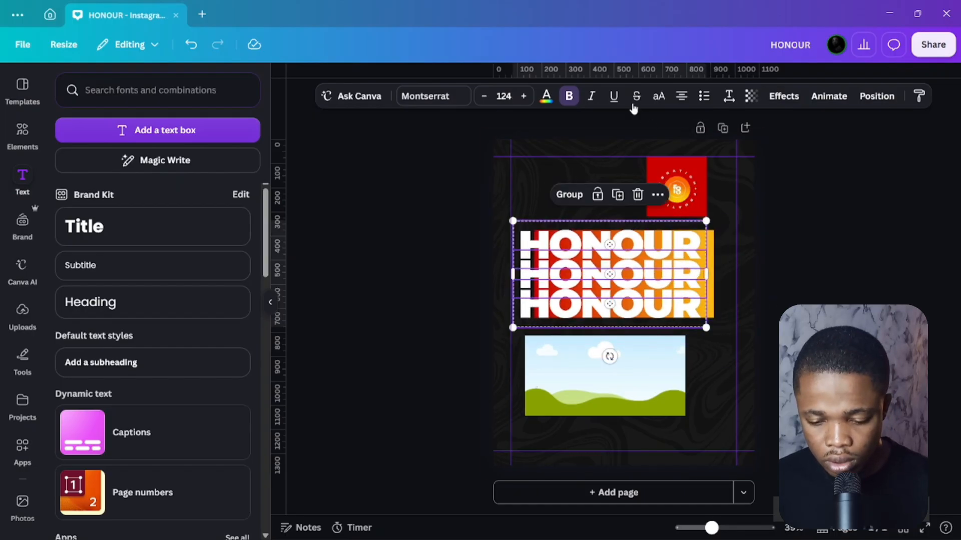
Set the three HONOUR lines to transparency 20 and group them.
left_click(746, 97)
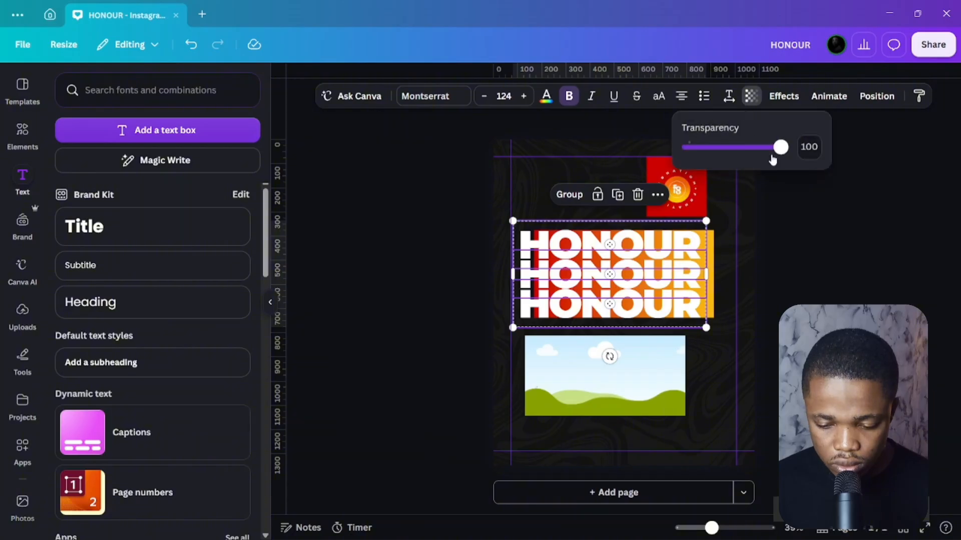
left_click_drag(779, 150, 709, 150)
left_click(810, 150)
left_click_drag(810, 151, 816, 152)
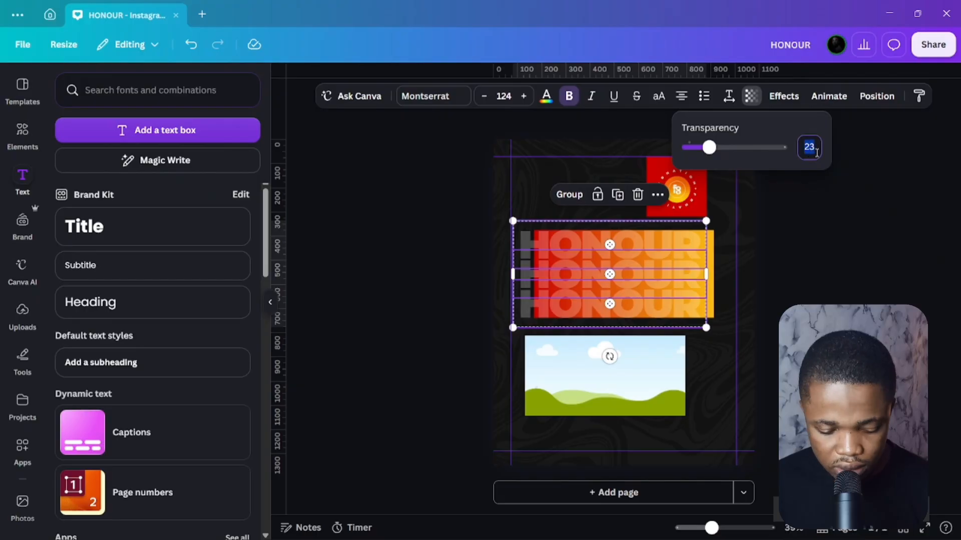
key("BackSpace")
type("20")
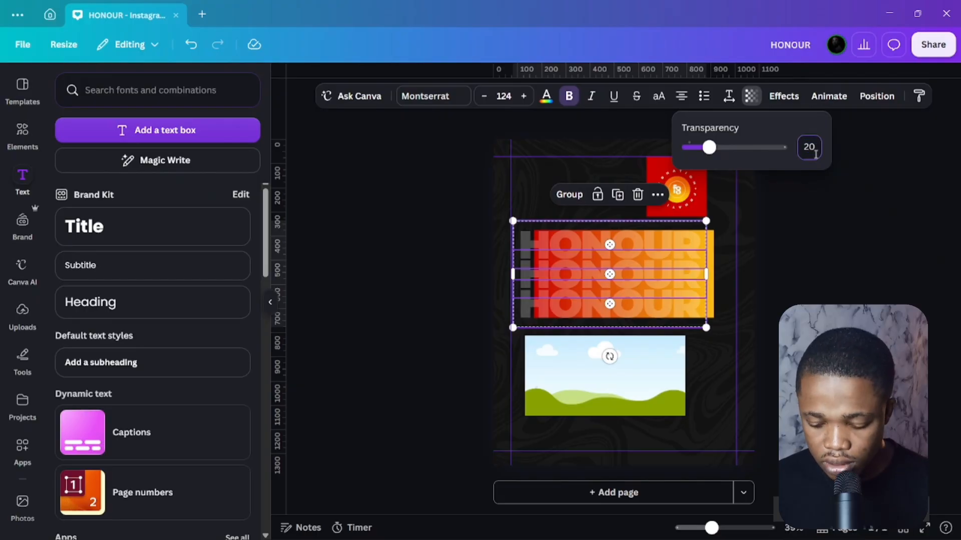
key("Return")
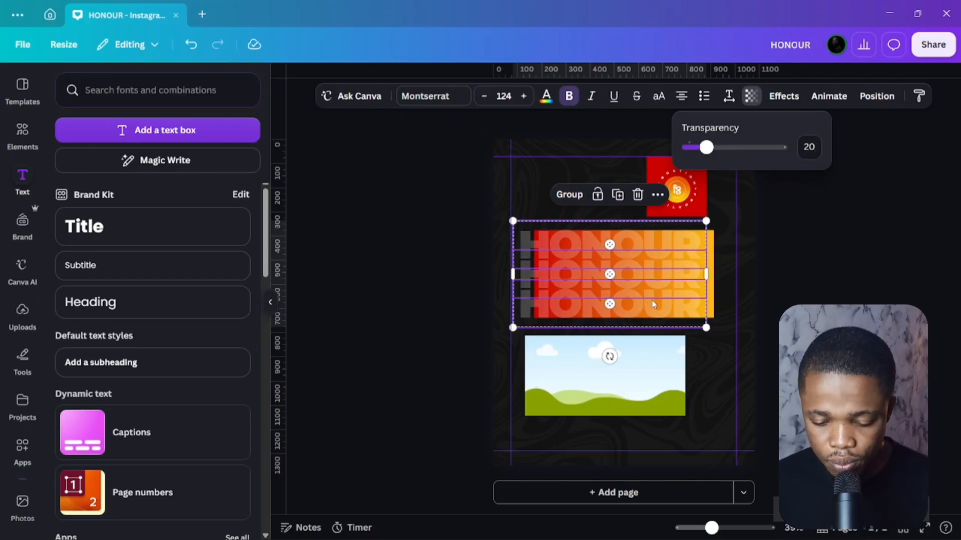
left_click(569, 194)
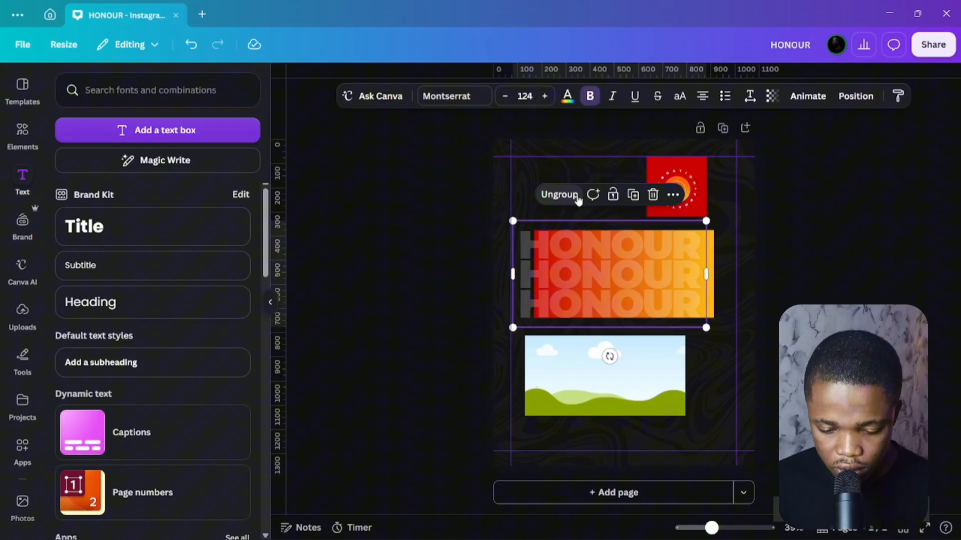
Select the HONOUR group together with the gradient rectangle and centre them.
left_click(841, 284)
left_click(662, 260)
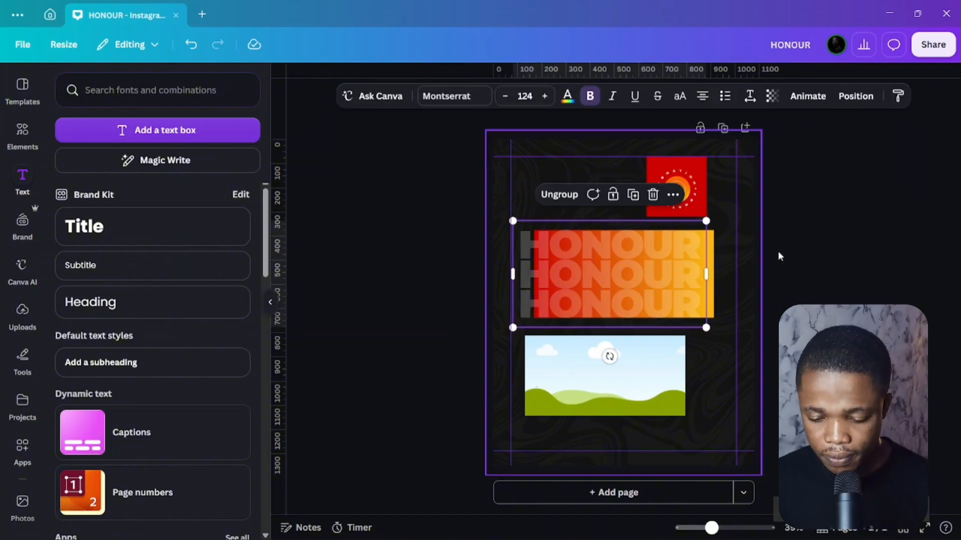
left_click(829, 242)
left_click(715, 252)
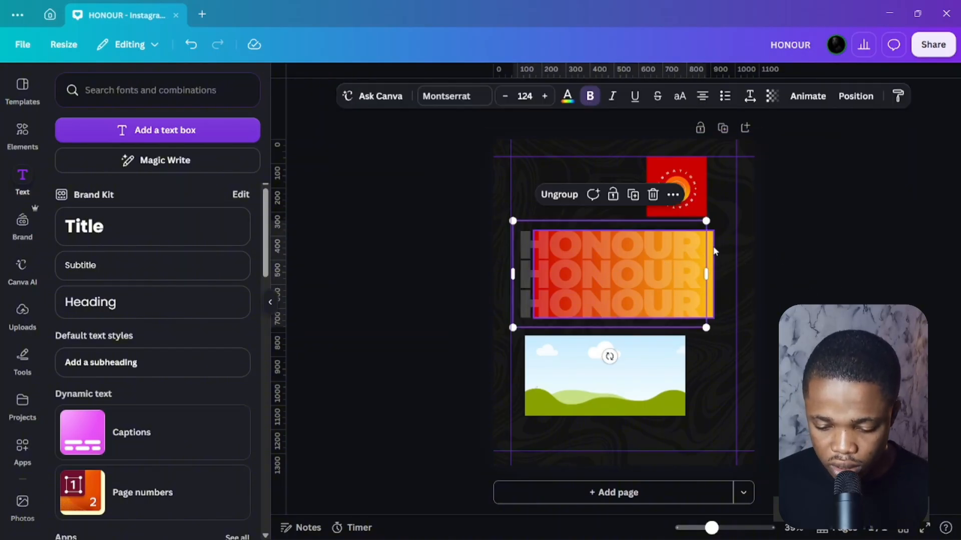
left_click(713, 250, "shift")
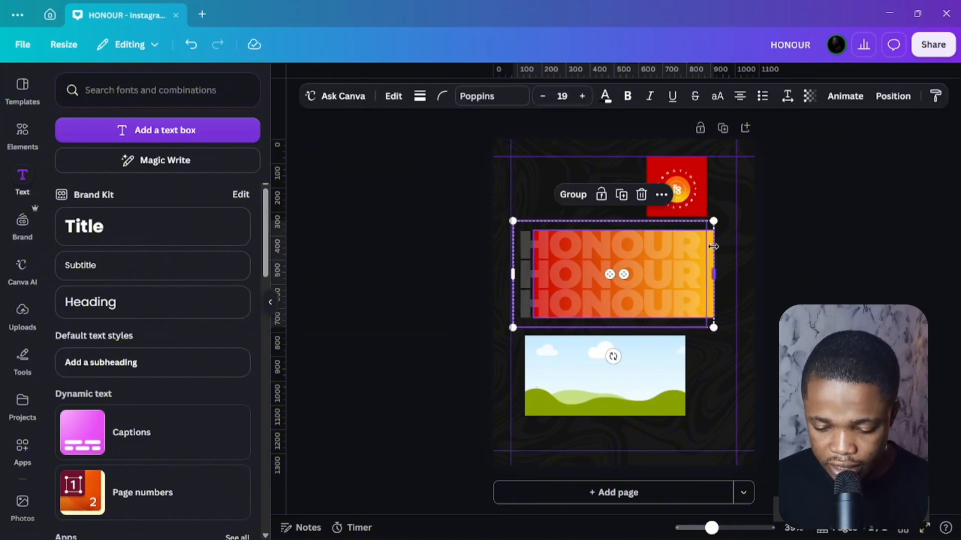
left_click(893, 95)
left_click(186, 271)
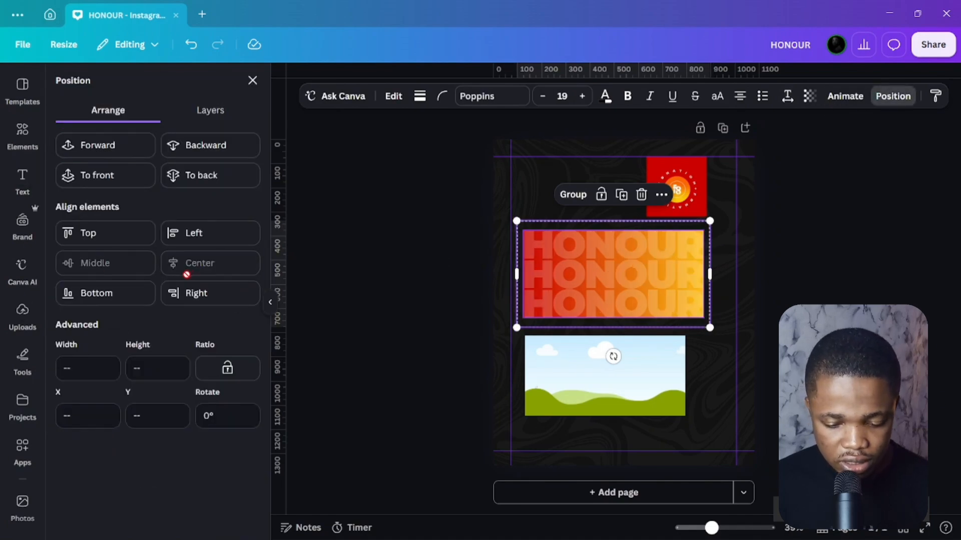
Group the HONOUR lines with the rectangle and reposition the combined block.
key("ctrl+g")
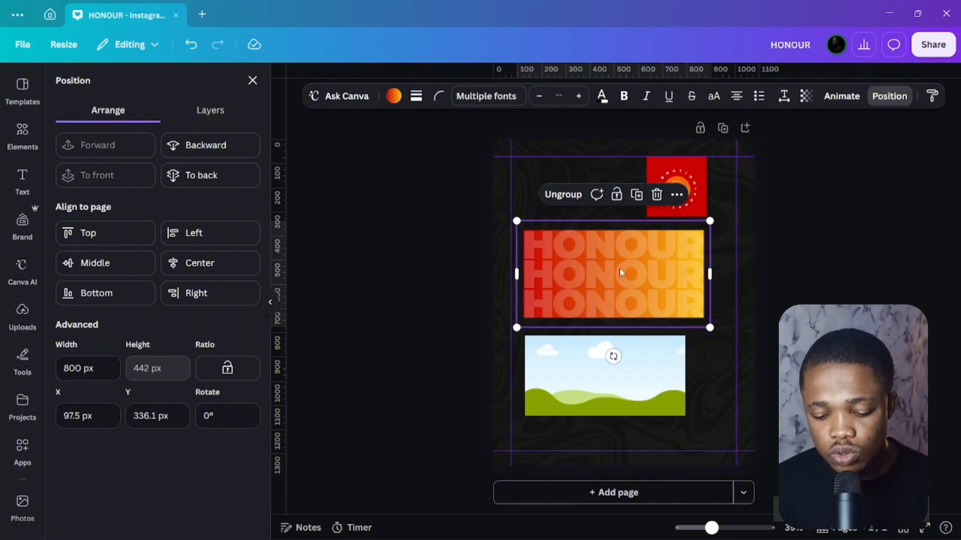
left_click_drag(616, 274, 621, 249)
left_click(788, 281)
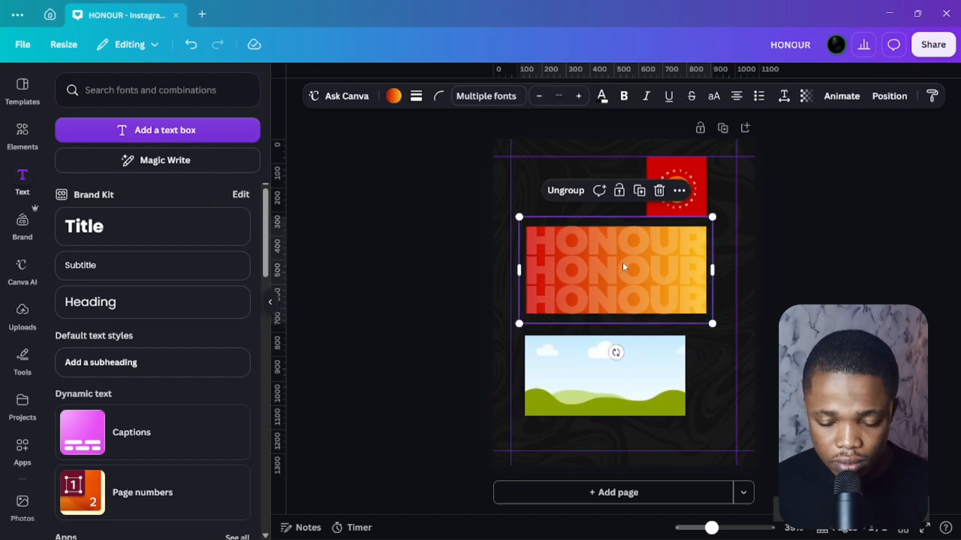
Download the selected group as a 3.125x transparent-background PNG named HONOUR into Downloads.
right_click(635, 258)
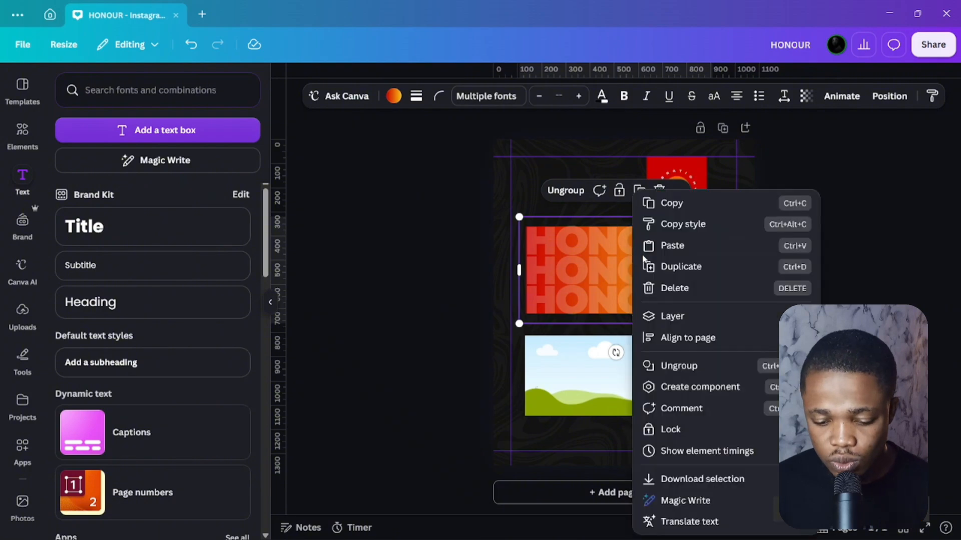
left_click(673, 478)
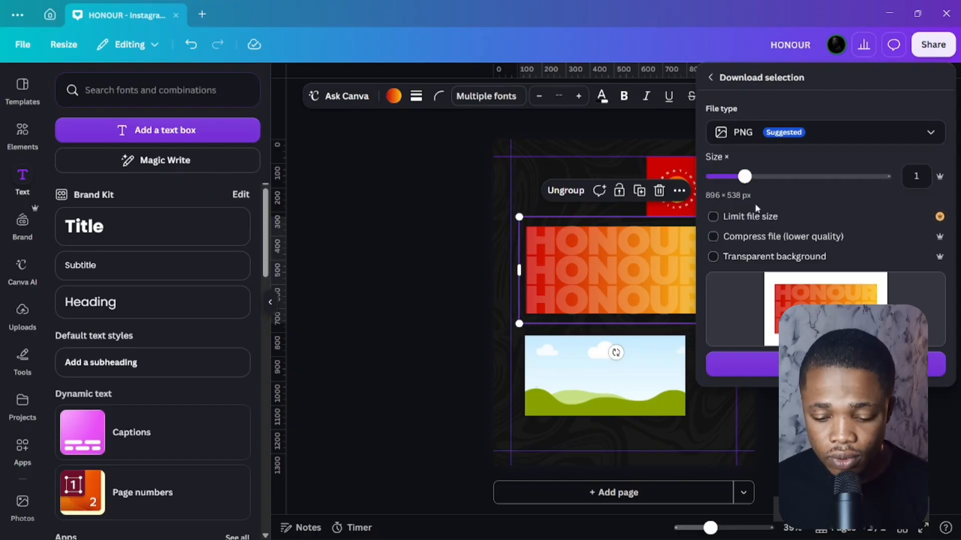
left_click_drag(744, 176, 909, 178)
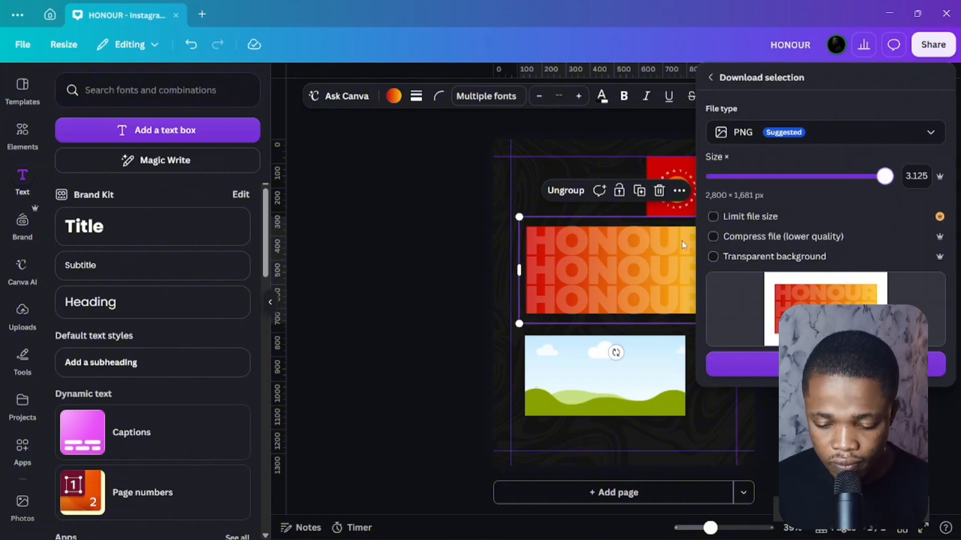
left_click(713, 257)
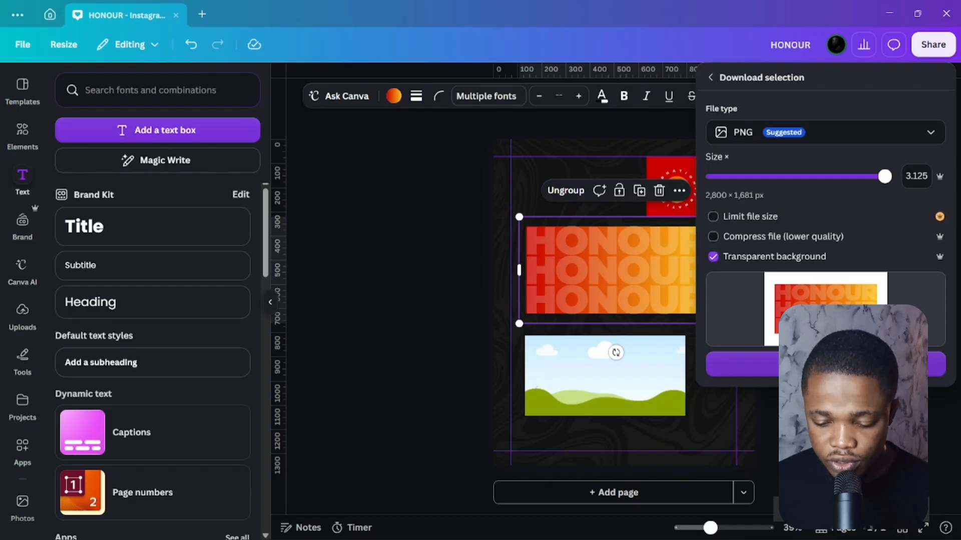
left_click(825, 364)
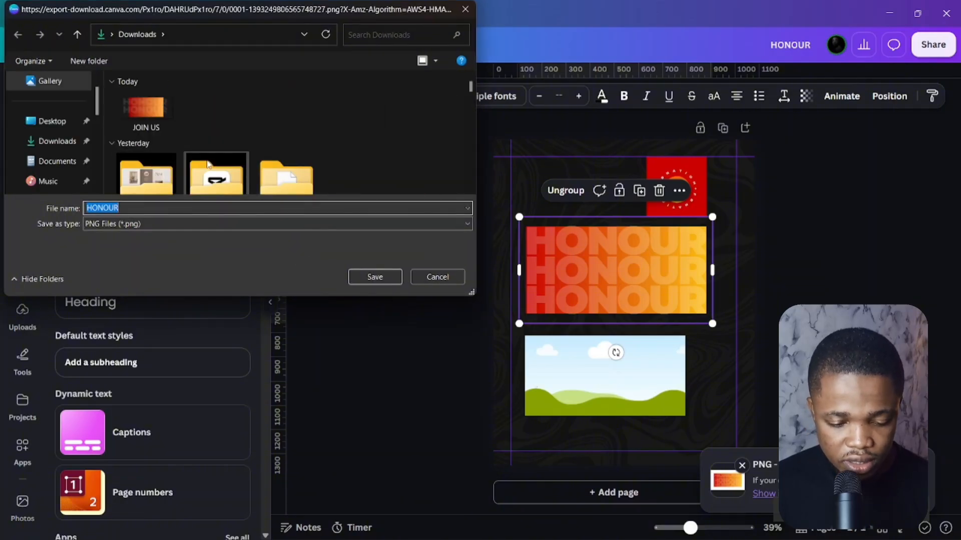
left_click(376, 279)
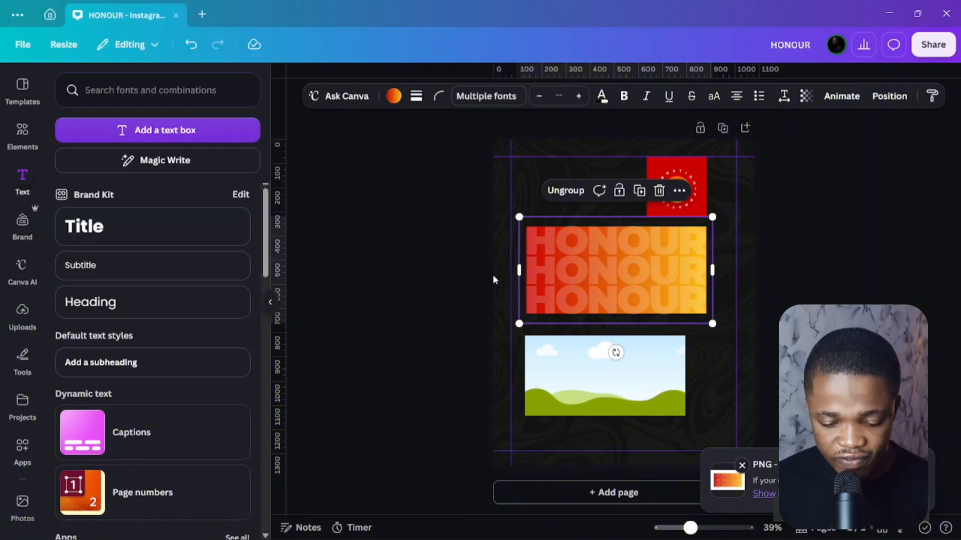
Shorten the landscape frame slightly and drop the uploaded HONOUR image into it.
scroll(35, 225, "down", 2)
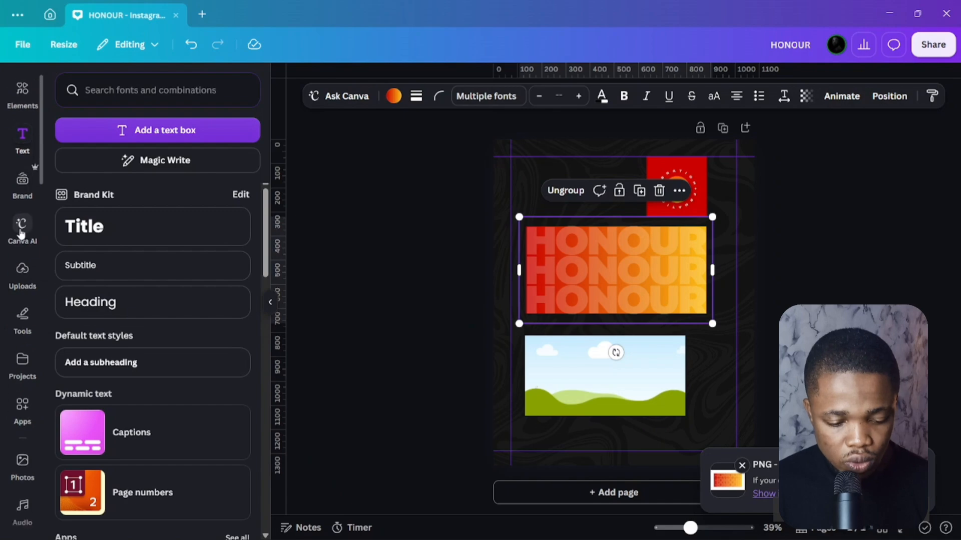
left_click(23, 253)
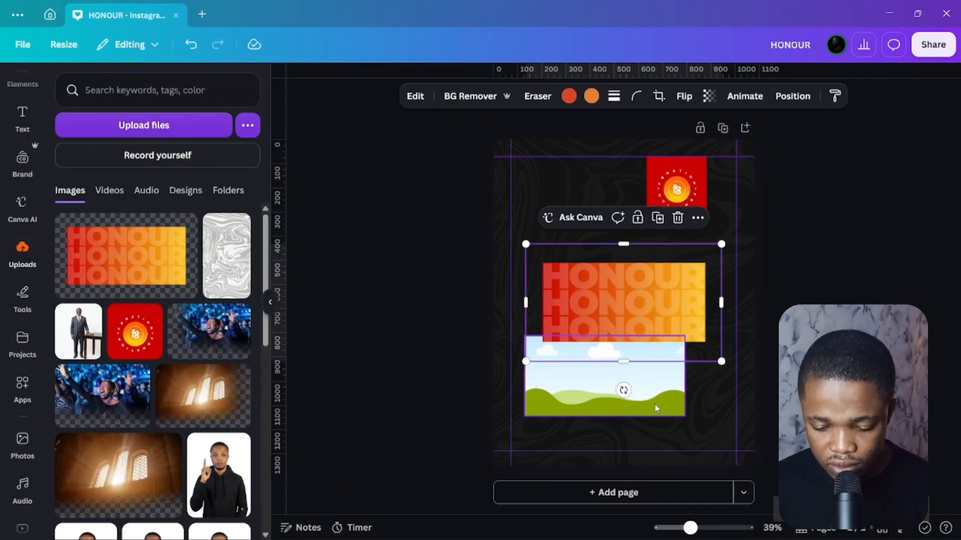
left_click(622, 390)
left_click_drag(607, 336, 606, 346)
left_click_drag(642, 294, 567, 413)
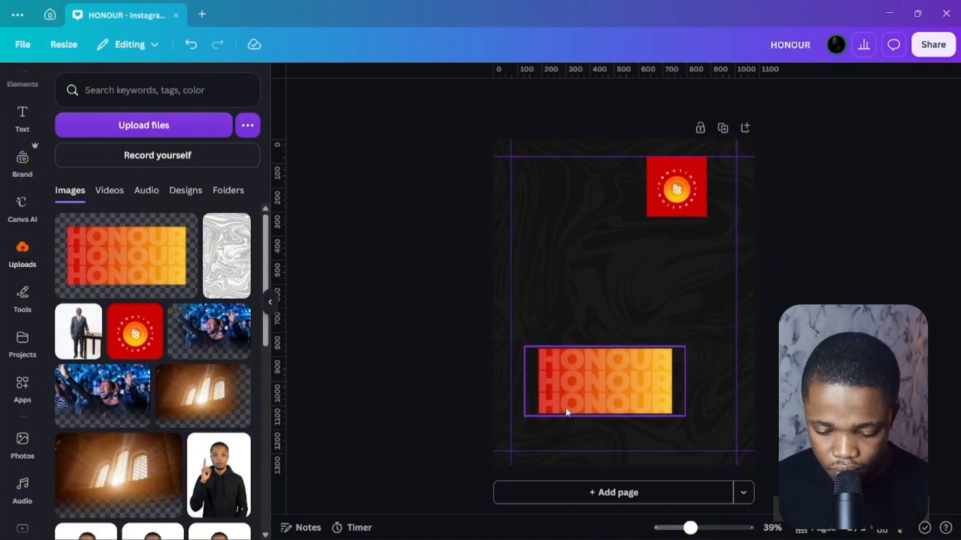
Enlarge and reposition the HONOUR image within the frame so its letters run off both edges.
double_click(600, 375)
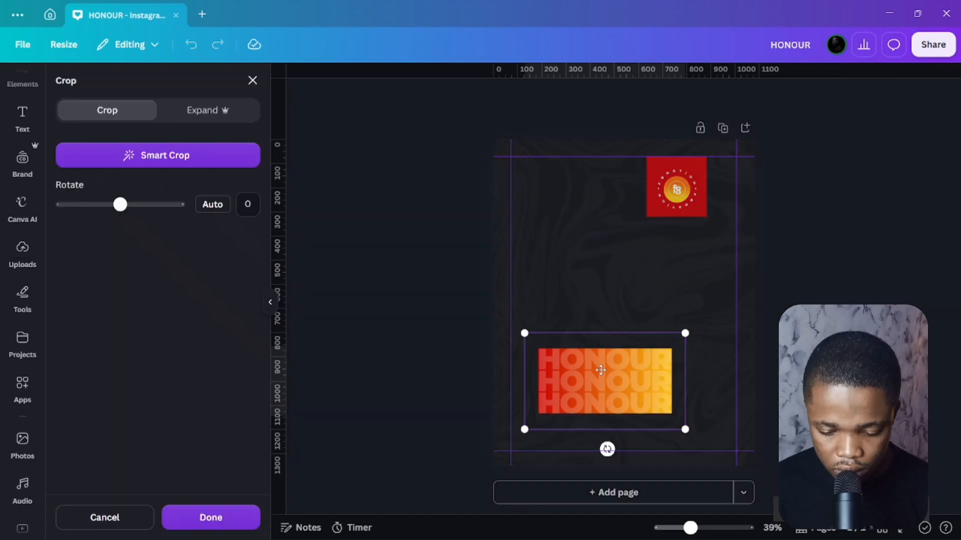
left_click_drag(696, 318, 743, 269)
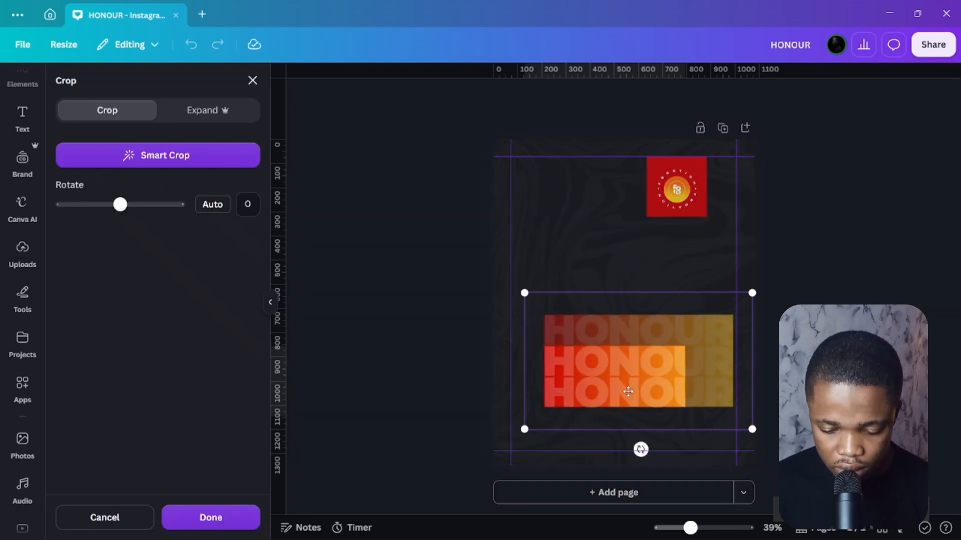
left_click_drag(631, 390, 597, 412)
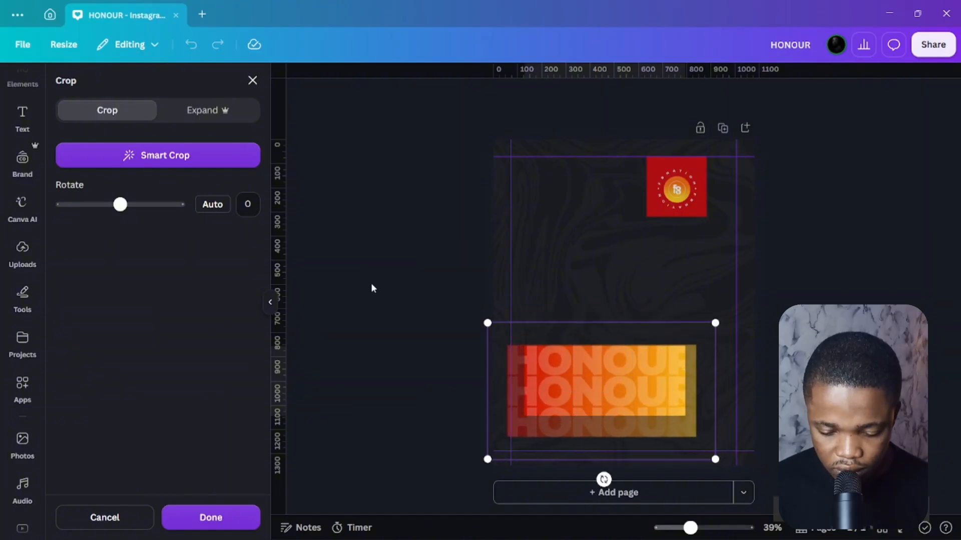
key("Return")
left_click(380, 292)
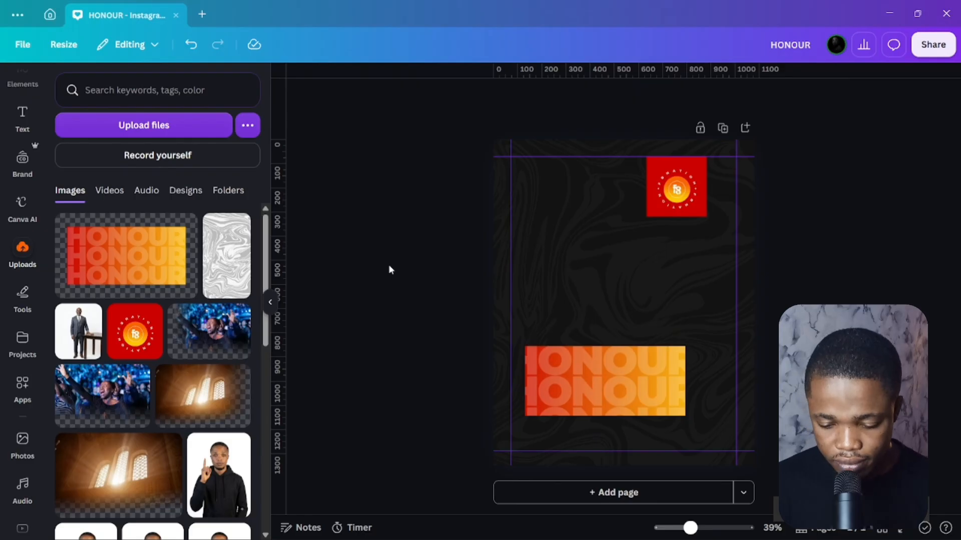
Slightly enlarge the HONOUR banner, then move the sky-and-hills frame over it and shorten it.
left_click(644, 374)
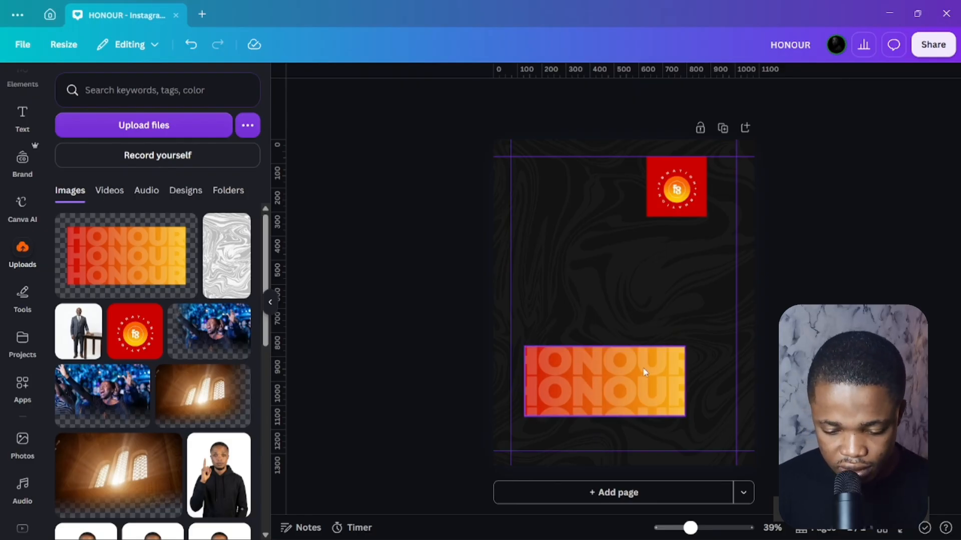
mouse_move(685, 347)
left_mouse_down()
mouse_move(698, 340)
mouse_move(689, 344)
left_mouse_up()
left_click(397, 304)
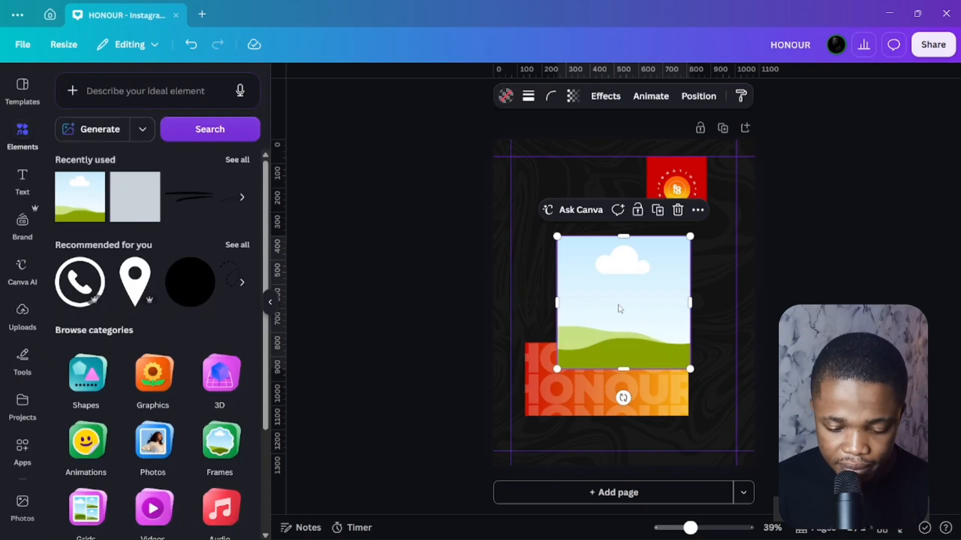
left_click_drag(620, 308, 601, 352)
mouse_move(607, 284)
left_mouse_down()
mouse_move(607, 301)
mouse_move(606, 287)
left_mouse_up()
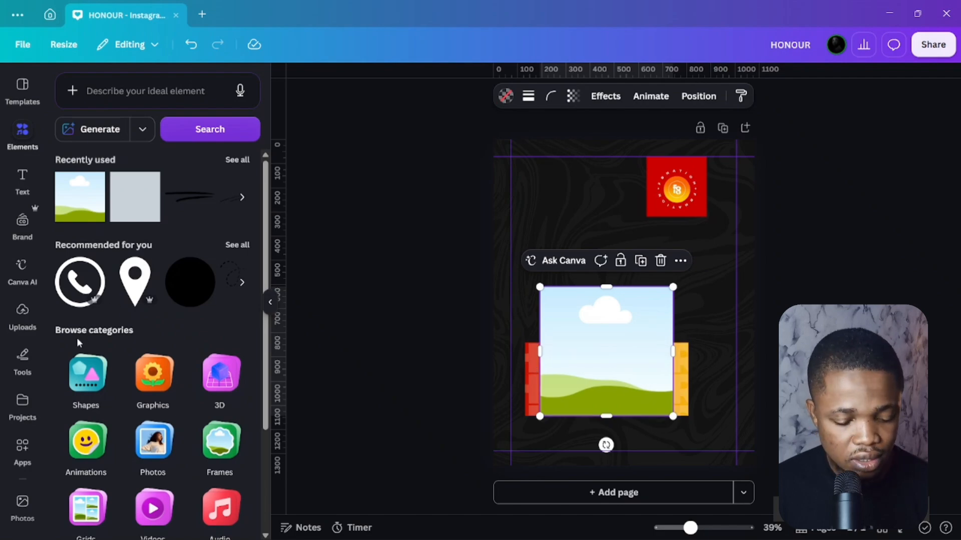
Add the businessman photo from Uploads and strip its background with BG Remover.
left_click(26, 323)
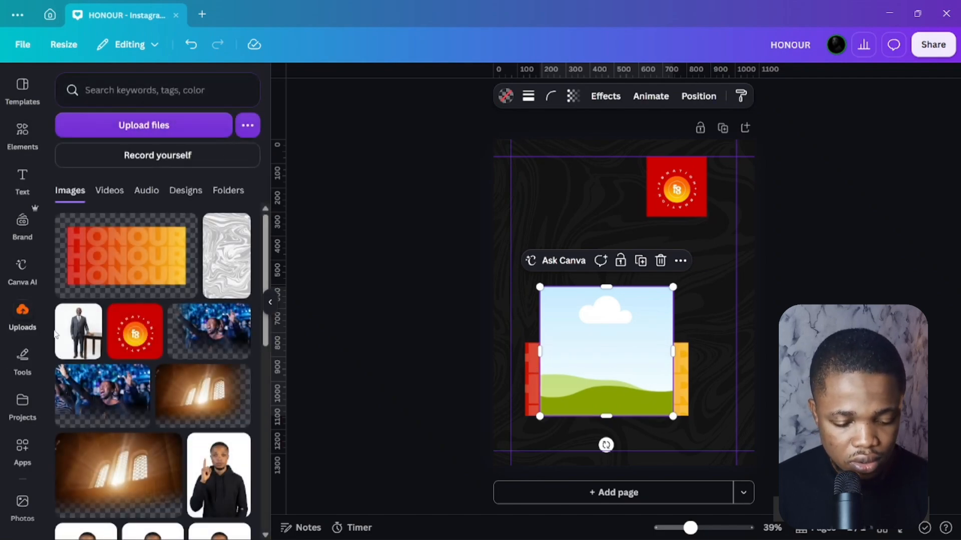
left_click(67, 317)
left_click(67, 316)
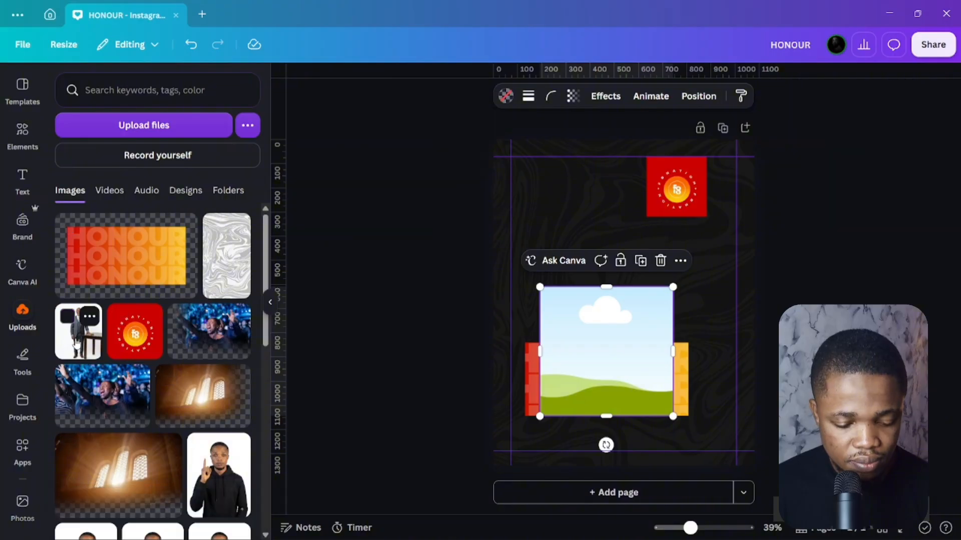
left_click(76, 344)
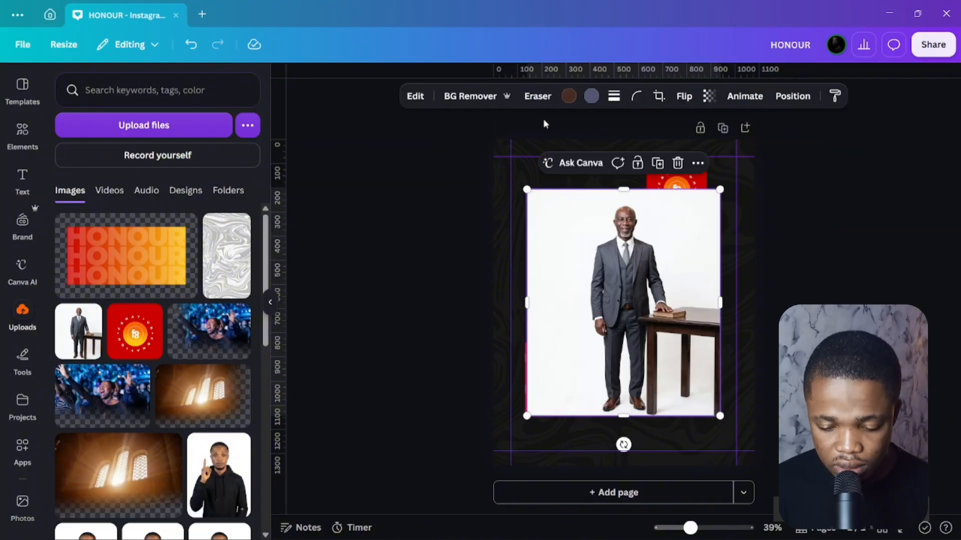
left_click(479, 97)
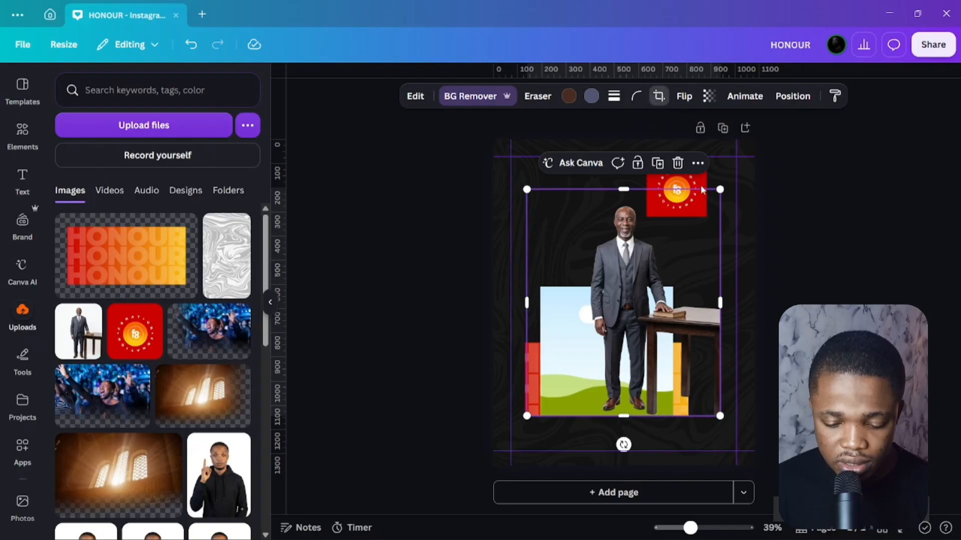
Crop the businessman photo below his chest, leaving a head-and-torso portrait.
left_click(659, 96)
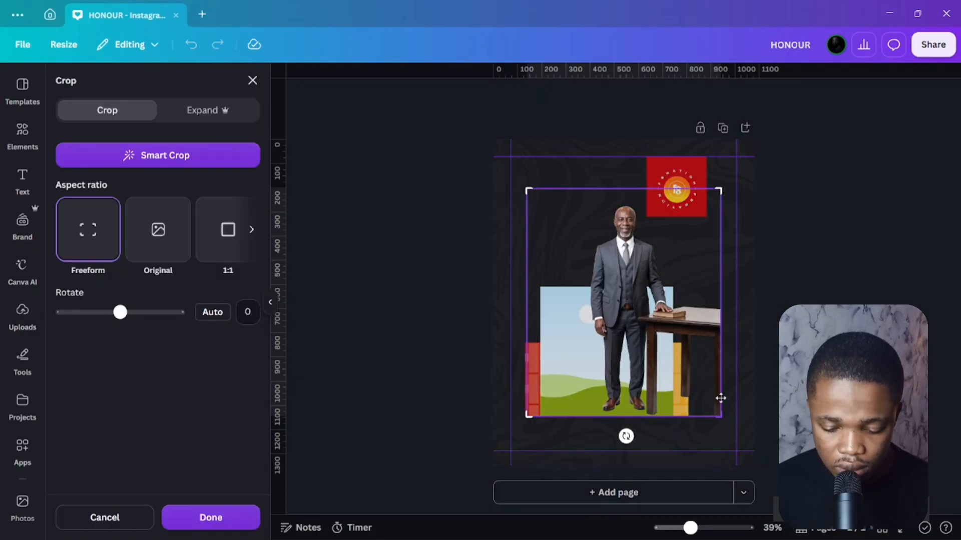
left_click_drag(721, 399, 727, 271)
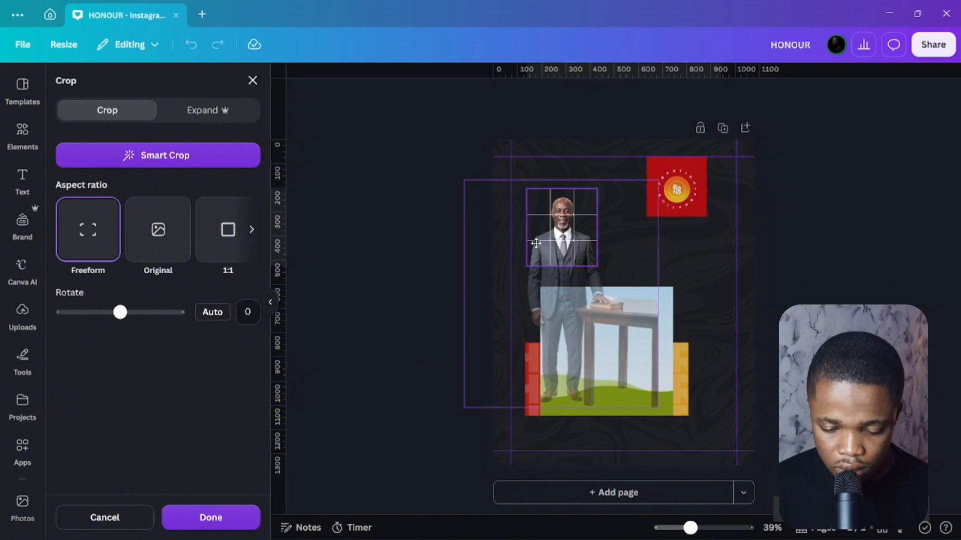
left_click_drag(536, 243, 535, 234)
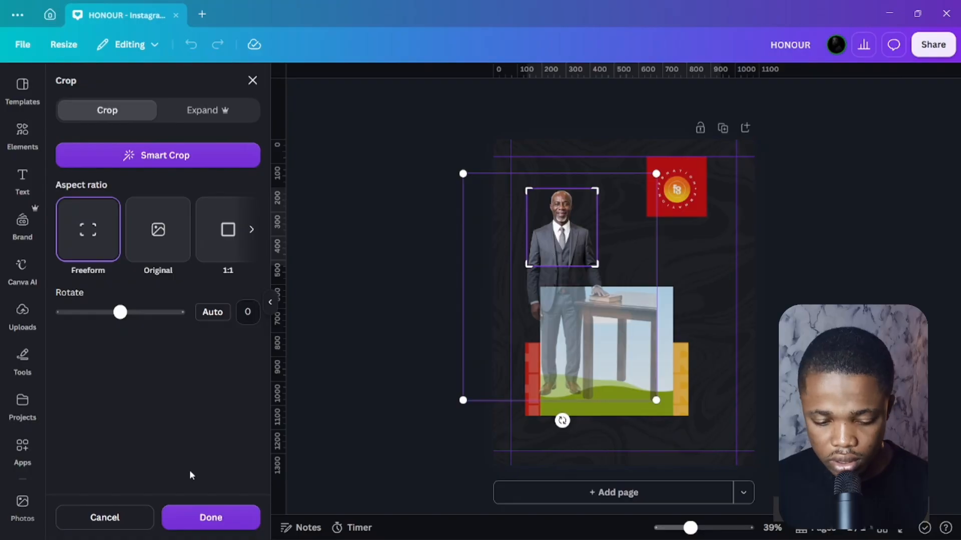
left_click(201, 518)
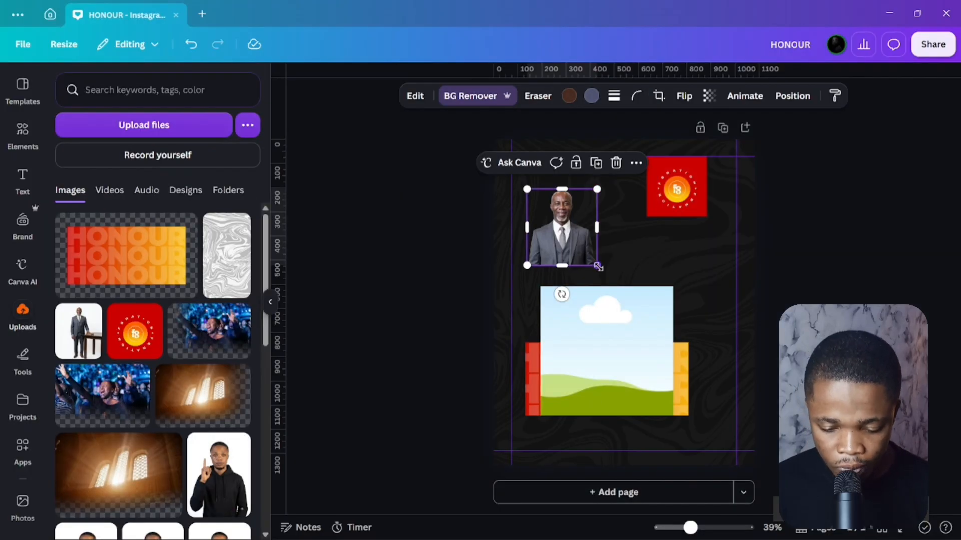
Drop the portrait into the sky-and-hills frame and enlarge it, its bottom aligned with the HONOUR banner.
mouse_move(597, 267)
left_mouse_down()
mouse_move(622, 300)
mouse_move(596, 268)
left_mouse_up()
left_click_drag(555, 231, 595, 329)
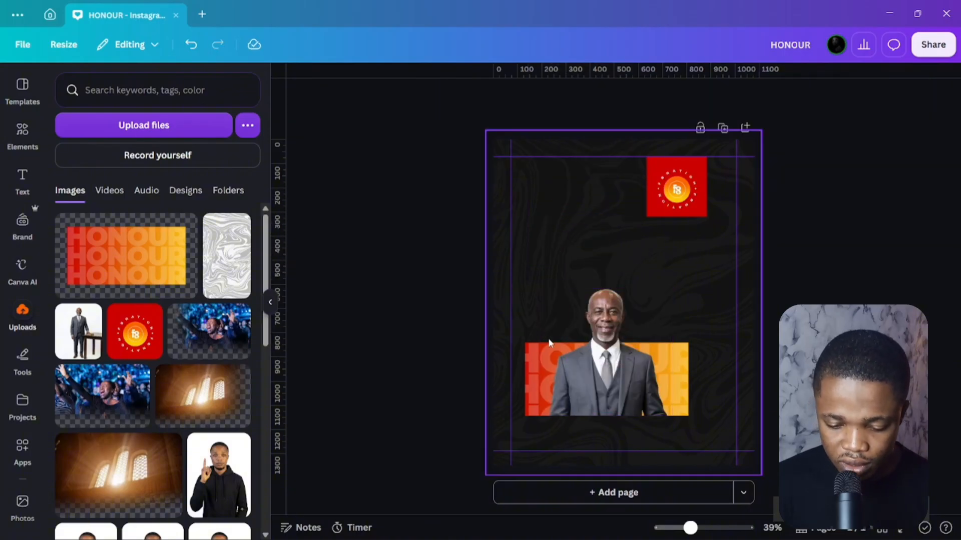
left_click(589, 331)
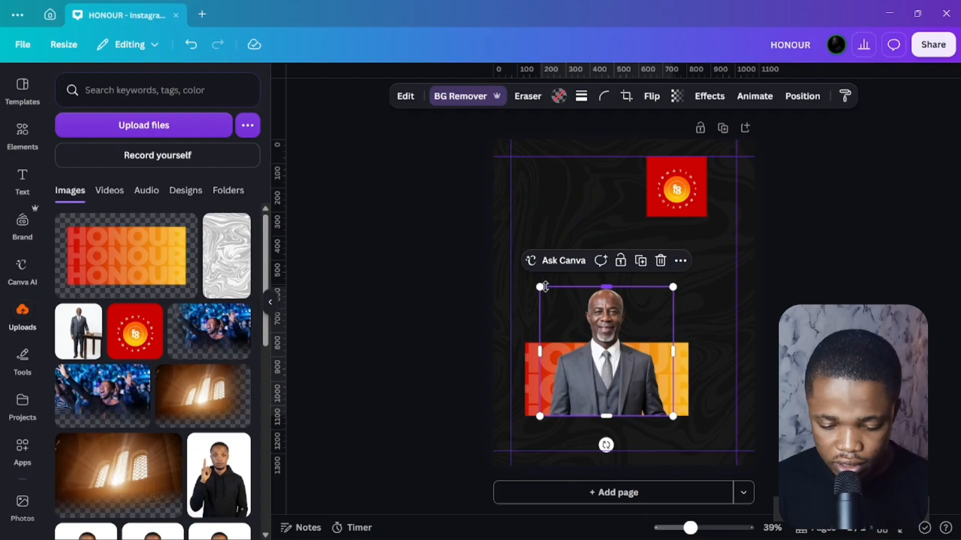
left_click_drag(537, 279, 532, 268)
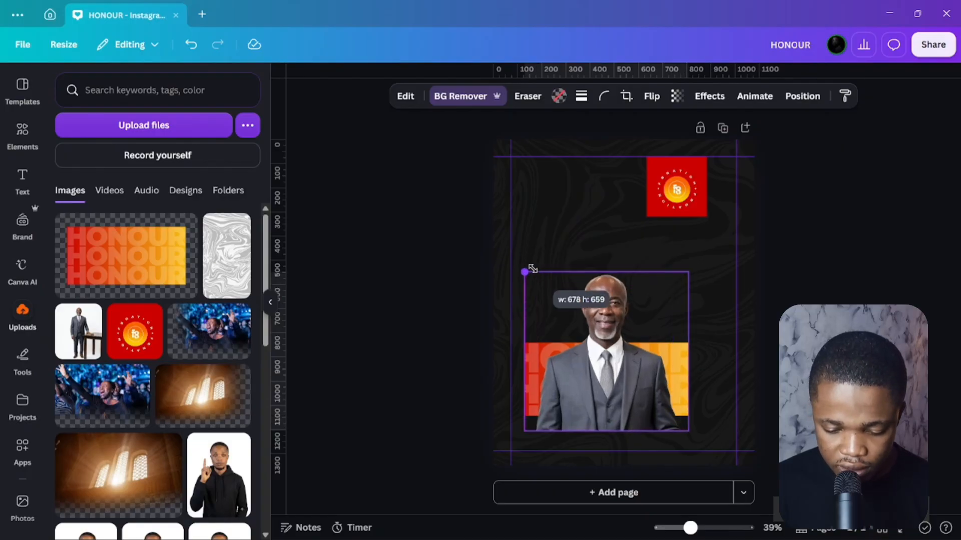
left_click_drag(614, 366, 613, 352)
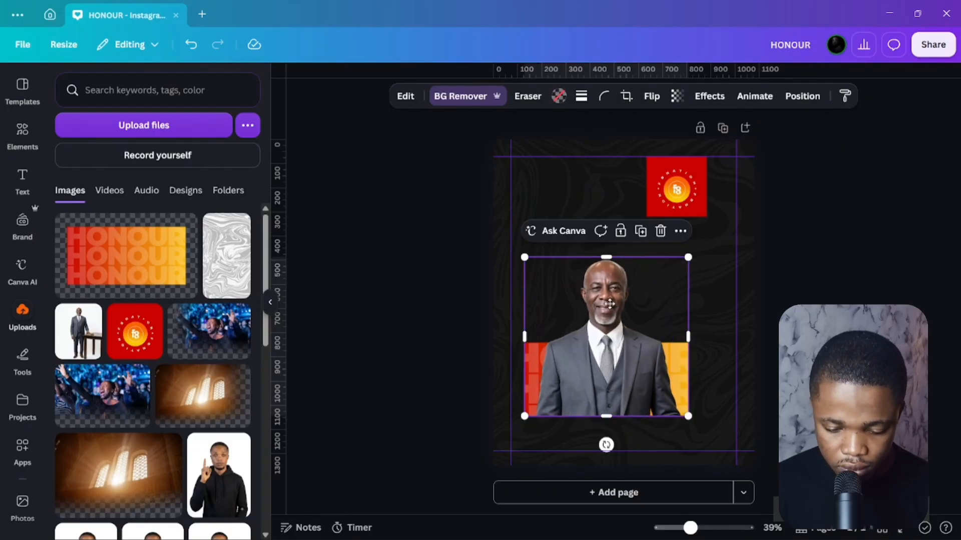
Enlarge and reposition the portrait inside its crop, then confirm the crop.
double_click(610, 304)
left_click_drag(610, 303, 610, 336)
left_click_drag(801, 258, 881, 165)
left_click_drag(651, 300, 614, 361)
left_click_drag(845, 225, 891, 171)
left_click_drag(630, 300, 605, 341)
left_click(210, 517)
left_click(386, 346)
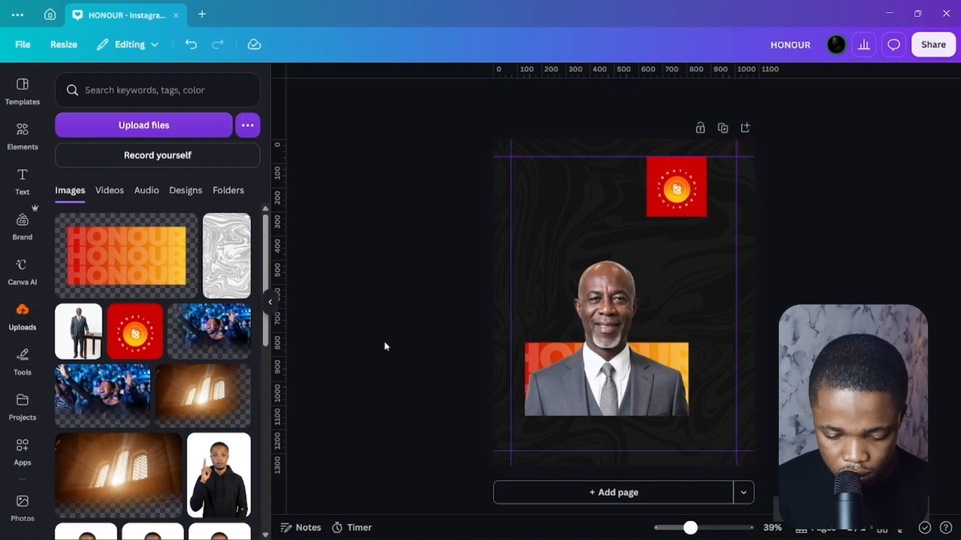
Shrink the portrait slightly, re-centre it on the banner and review the Position alignment options.
left_click(608, 325)
left_click_drag(688, 259, 675, 271)
left_click_drag(615, 316, 620, 315)
left_click(676, 358, "shift")
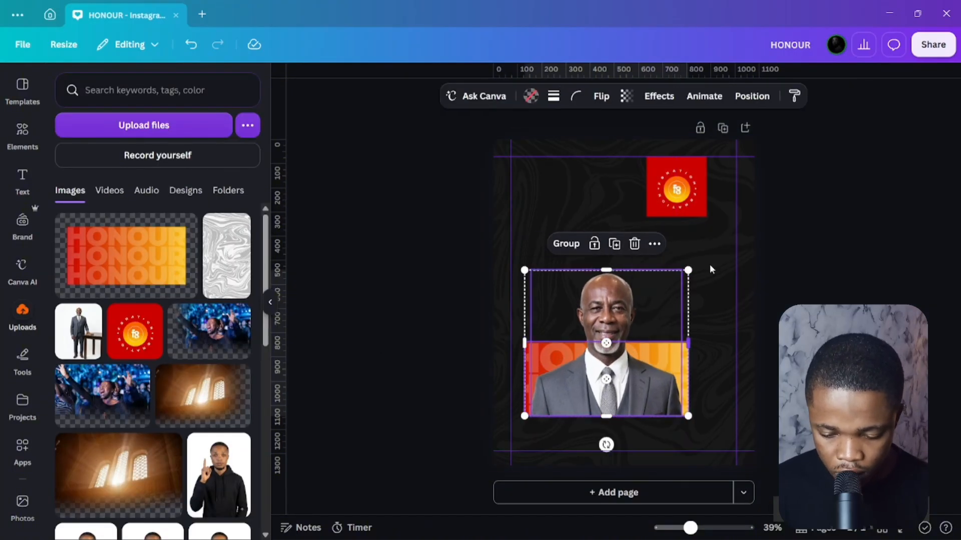
left_click(752, 97)
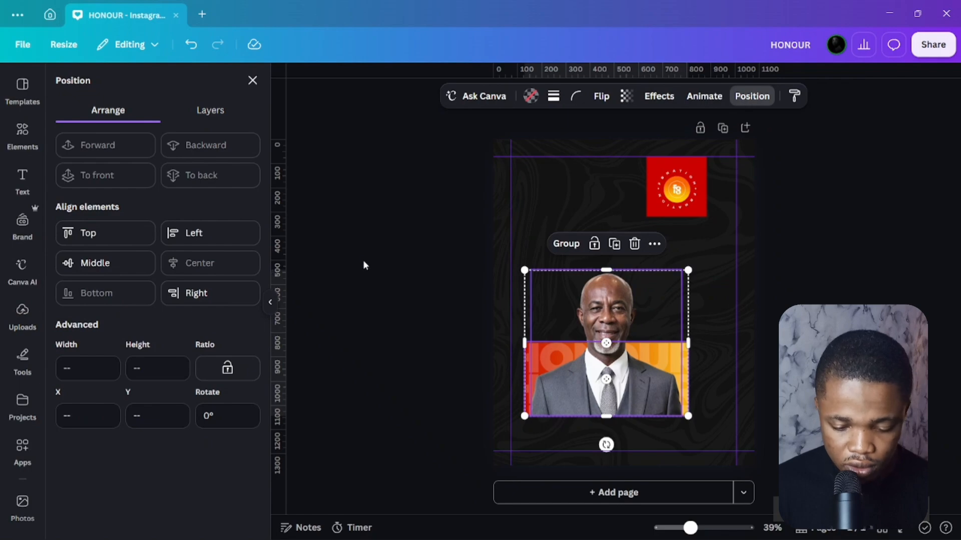
left_click(387, 262)
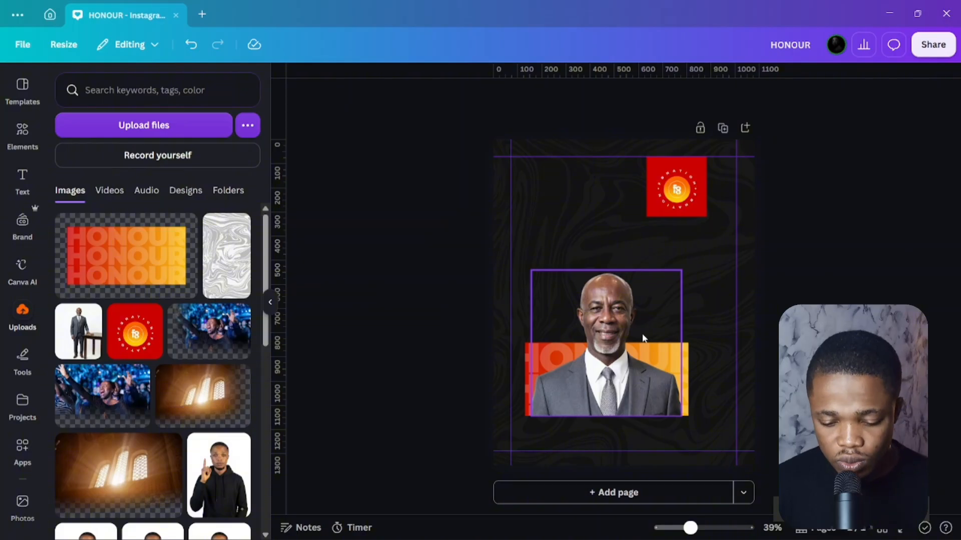
Reposition the red logo slightly down and to the right.
left_click(675, 194)
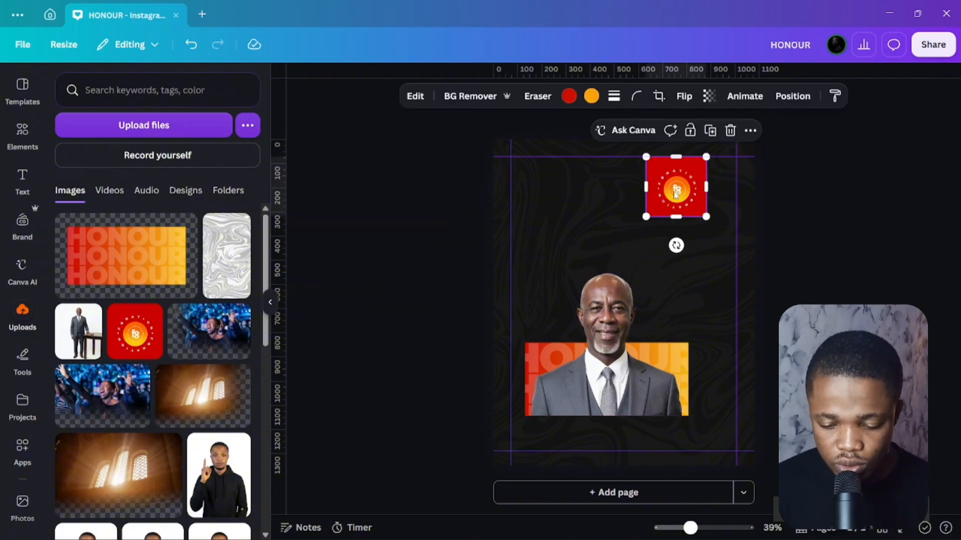
left_click_drag(676, 193, 675, 220)
left_click_drag(684, 214, 684, 213)
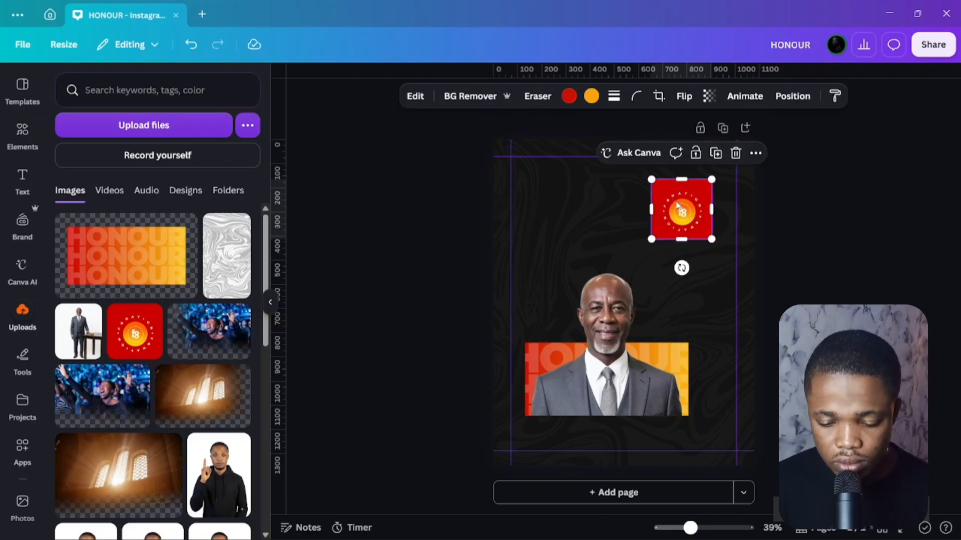
left_click_drag(671, 216, 696, 216)
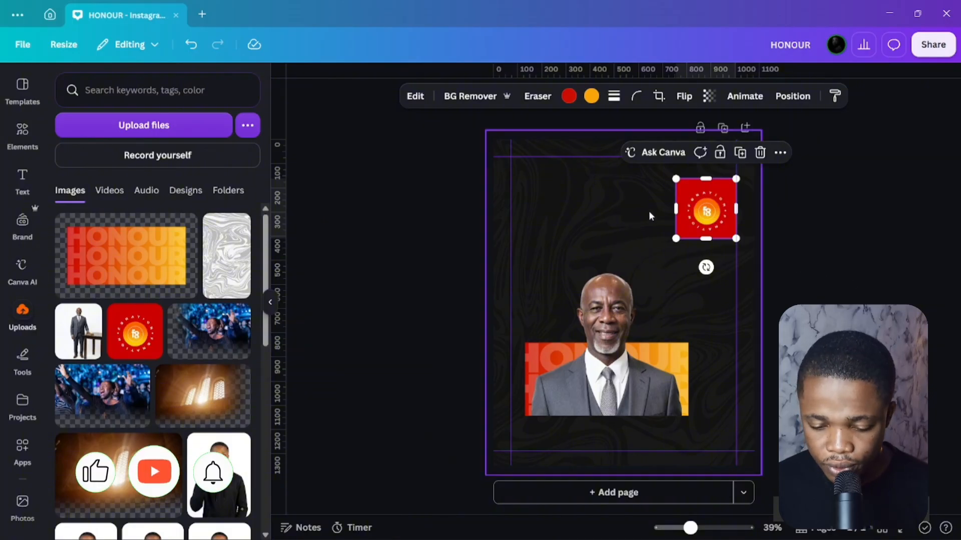
left_click_drag(713, 210, 713, 208)
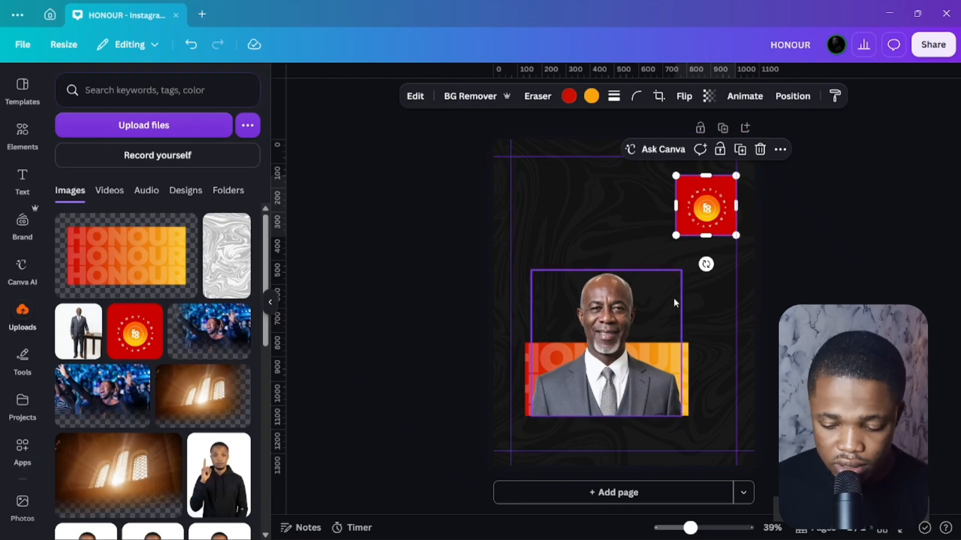
Add a HONOUR text box, enlarged to about 48, left of the logo.
mouse_move(310, 537)
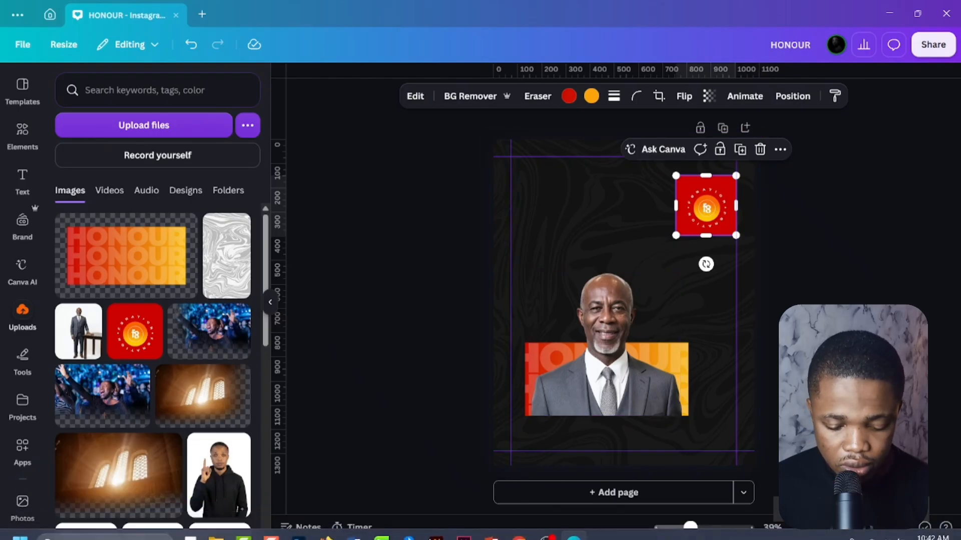
left_click(326, 525)
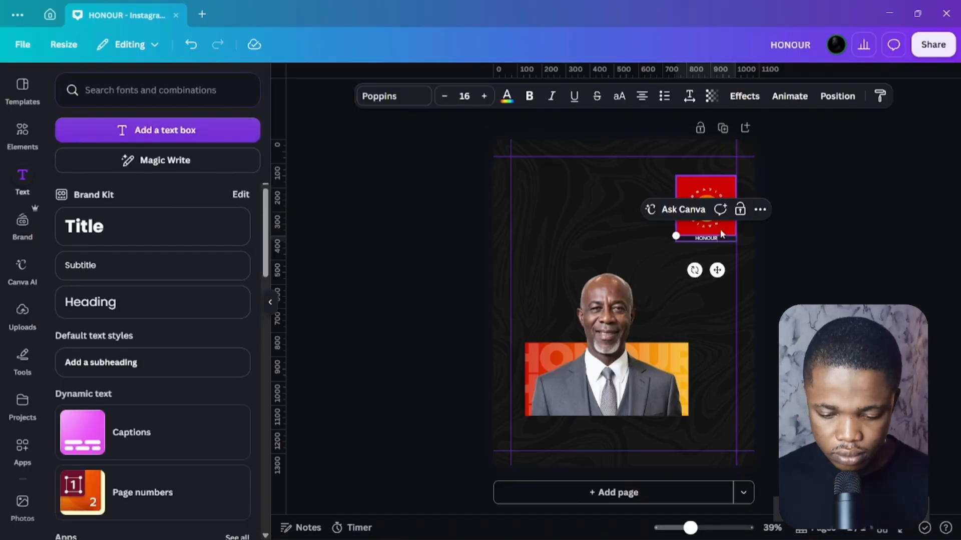
left_click_drag(676, 236, 555, 224)
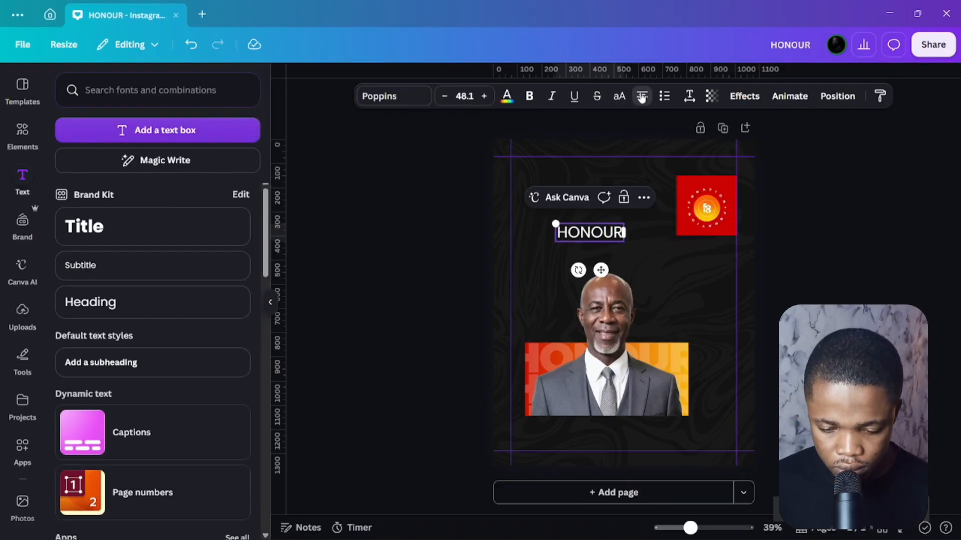
Set the whole HONOUR word in Montserrat Black on a single line.
left_click(396, 93)
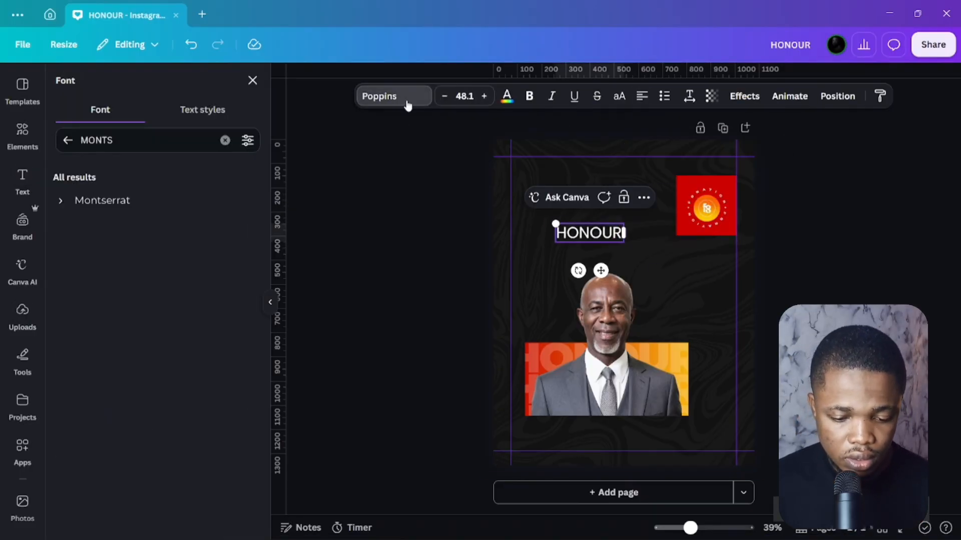
left_click(69, 203)
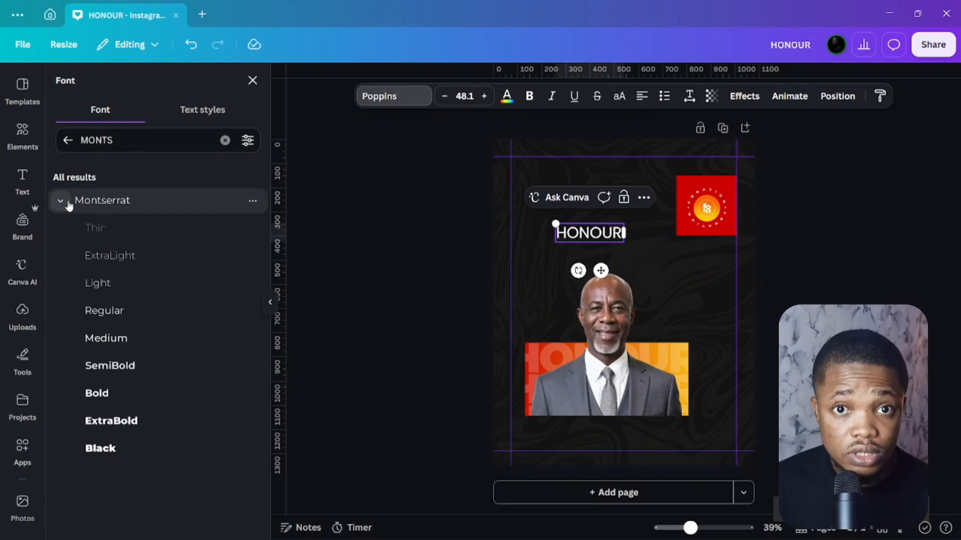
left_click(129, 449)
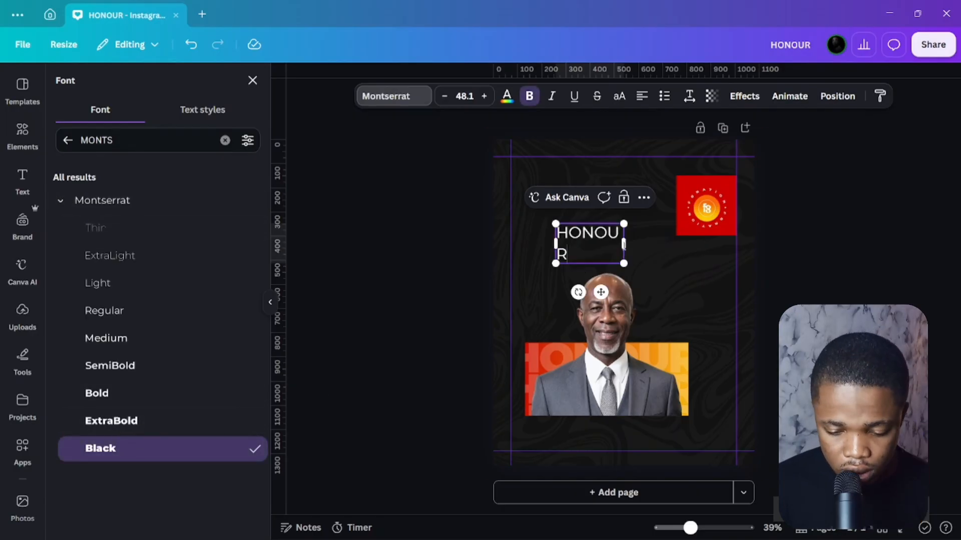
left_click_drag(624, 244, 636, 244)
key("ctrl+a")
left_click(101, 448)
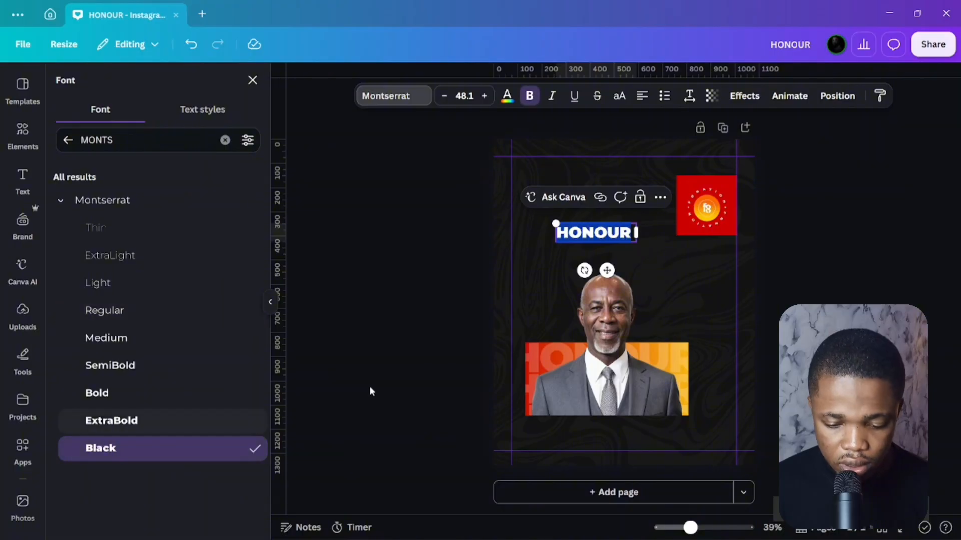
left_click(693, 257)
Enlarge HONOUR to size 105, centre it, and move the red logo up to the top edge.
left_click(596, 235)
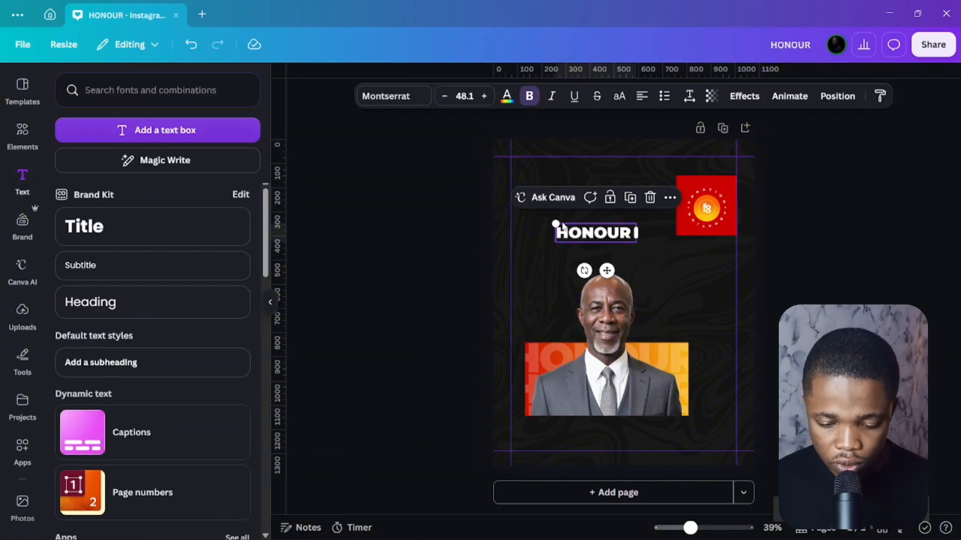
left_click_drag(553, 224, 474, 165)
left_click_drag(592, 226, 637, 242)
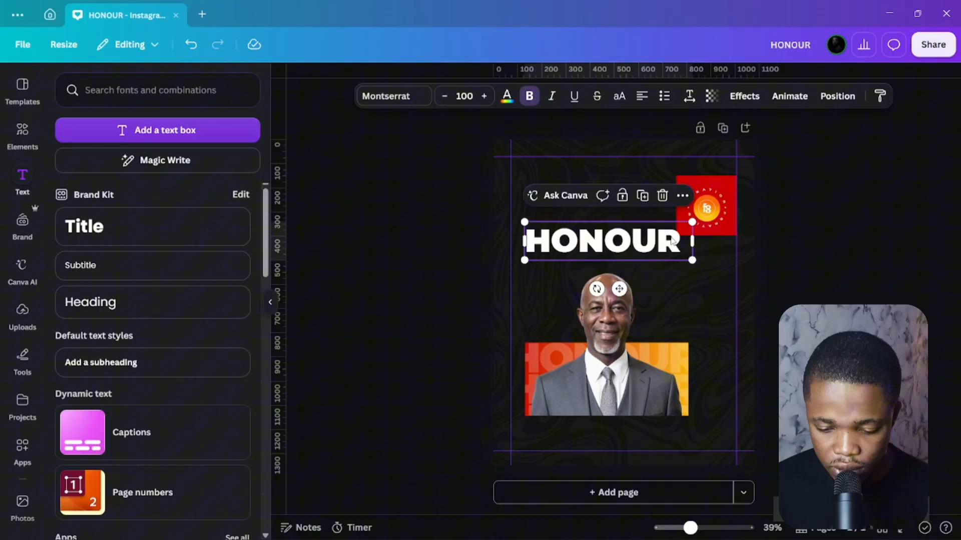
left_click_drag(693, 222, 693, 248)
left_click(707, 213)
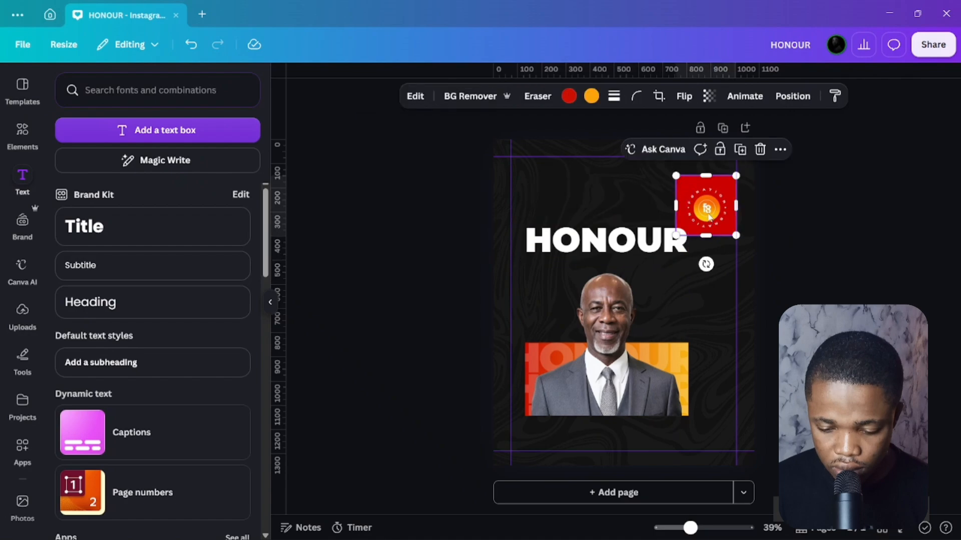
left_click_drag(707, 213, 707, 172)
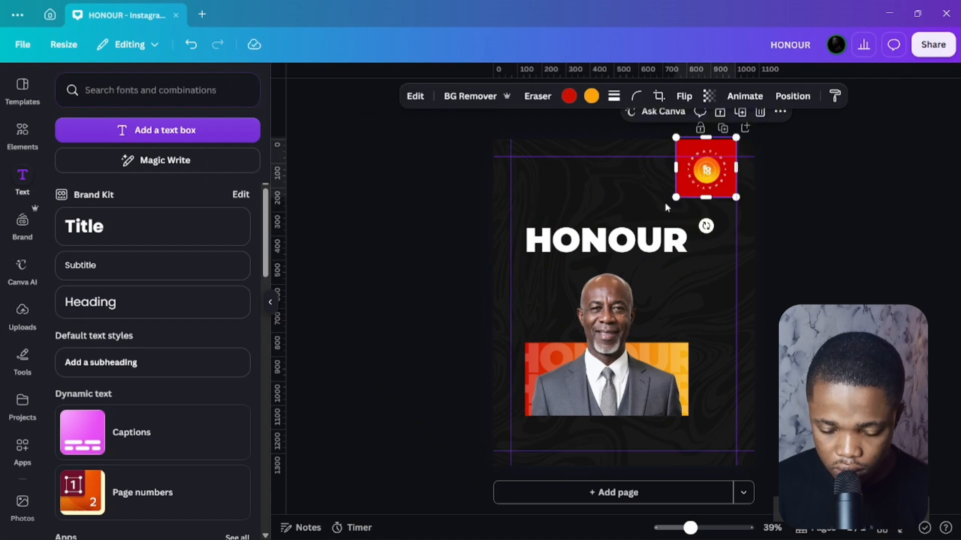
Duplicate HONOUR and change the copy to a single-line A CATALYST FOR at size 55.7.
left_click(438, 225)
left_click(638, 243)
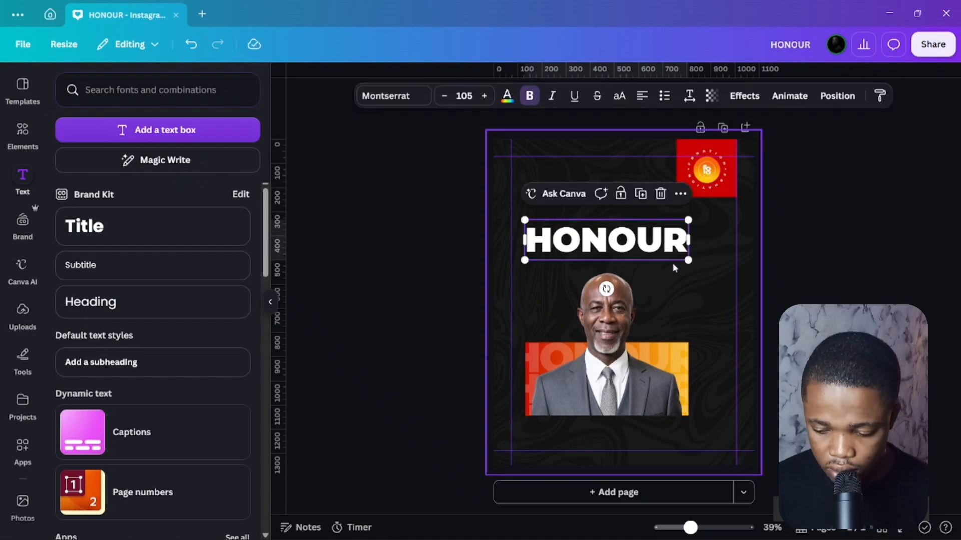
mouse_move(648, 247)
left_mouse_down()
mouse_move(648, 216)
mouse_move(657, 253)
left_mouse_up()
double_click(657, 247)
type("A CATALYST FOR")
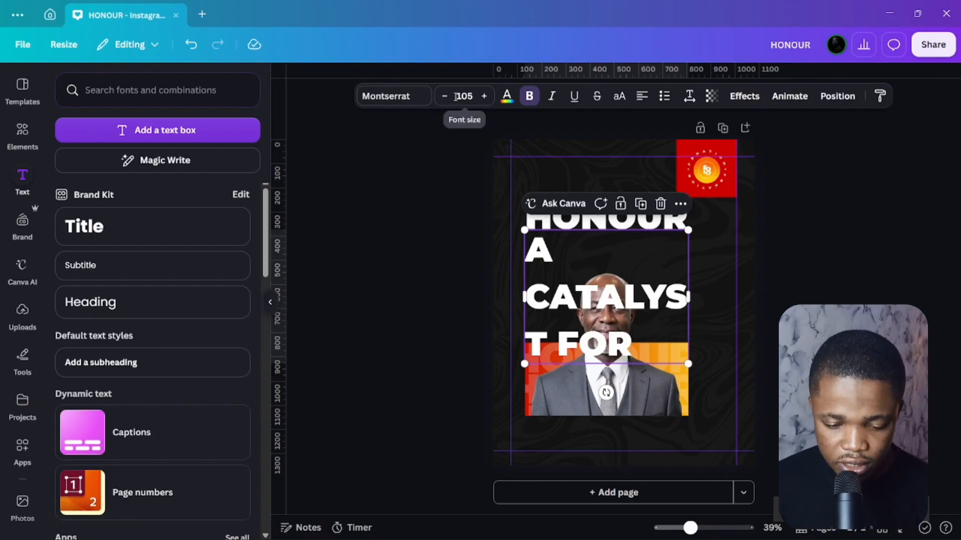
left_click_drag(444, 96, 444, 96)
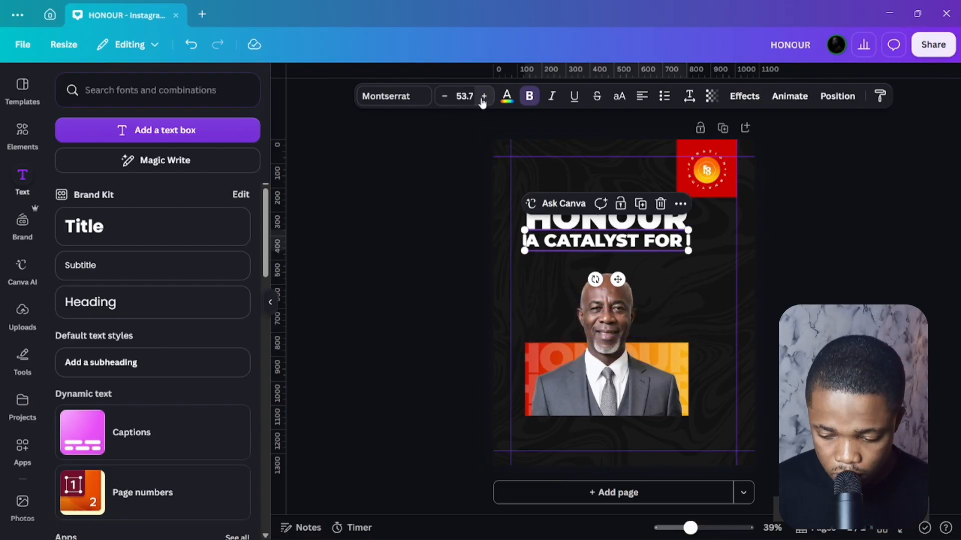
left_click(483, 99)
left_click(483, 99)
Add another HONOUR copy below and retype it as MIRACLES, fitted to one line.
left_click(529, 276)
left_click_drag(607, 243, 615, 265)
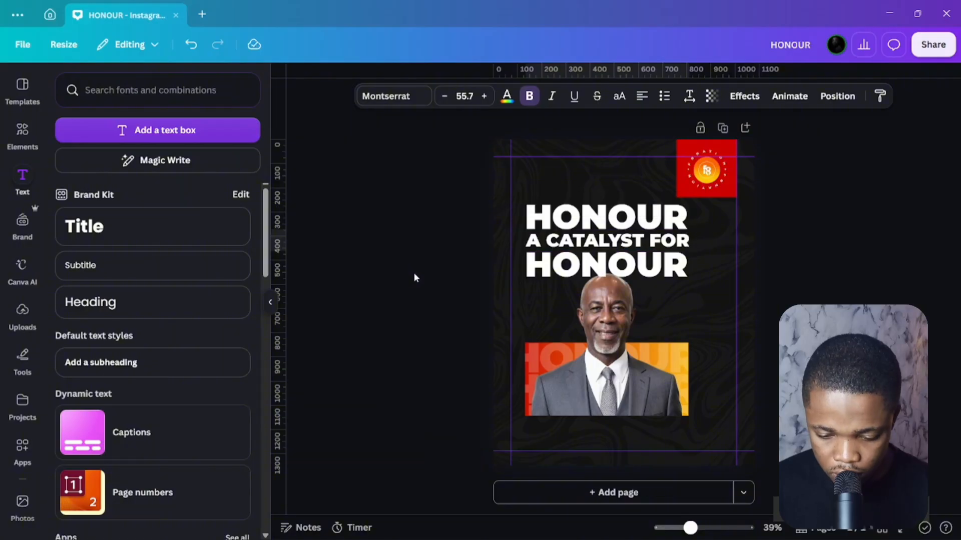
left_click(606, 265)
double_click(607, 266)
type("MIRACLES")
key("Escape")
left_click_drag(688, 331, 686, 280)
Select the MIRACLES, A CATALYST FOR and HONOUR lines together.
left_click(517, 285)
left_click(559, 222)
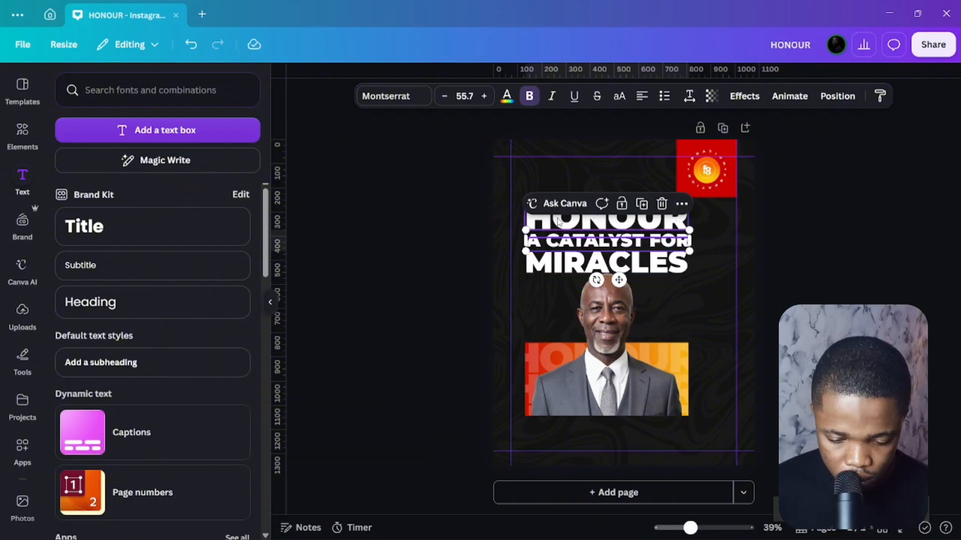
left_click(458, 244)
left_click(581, 263)
left_click(598, 242, "shift")
left_click(603, 224, "shift")
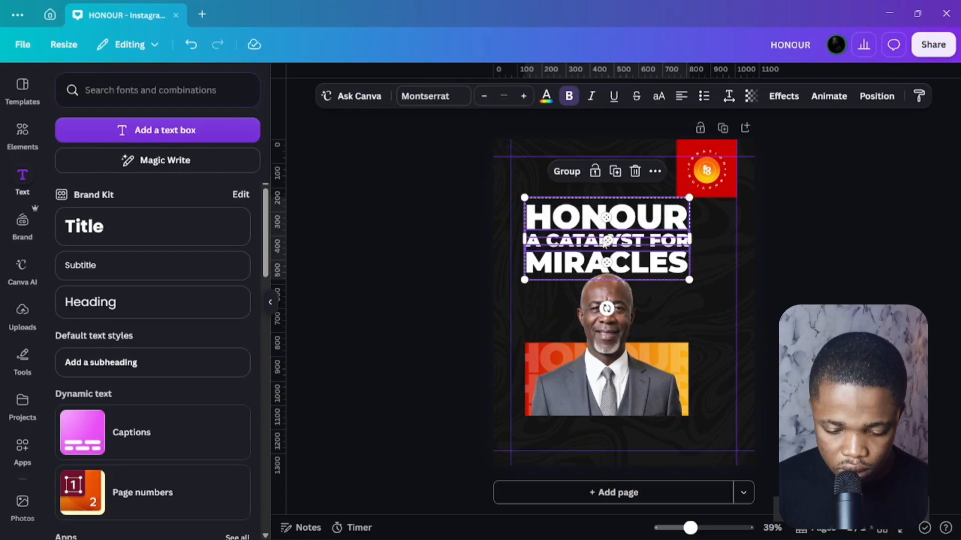
Colour all three heading lines with a gradient from Vivid red #CB0400 to #FBBD13.
left_click(547, 95)
left_click(95, 338)
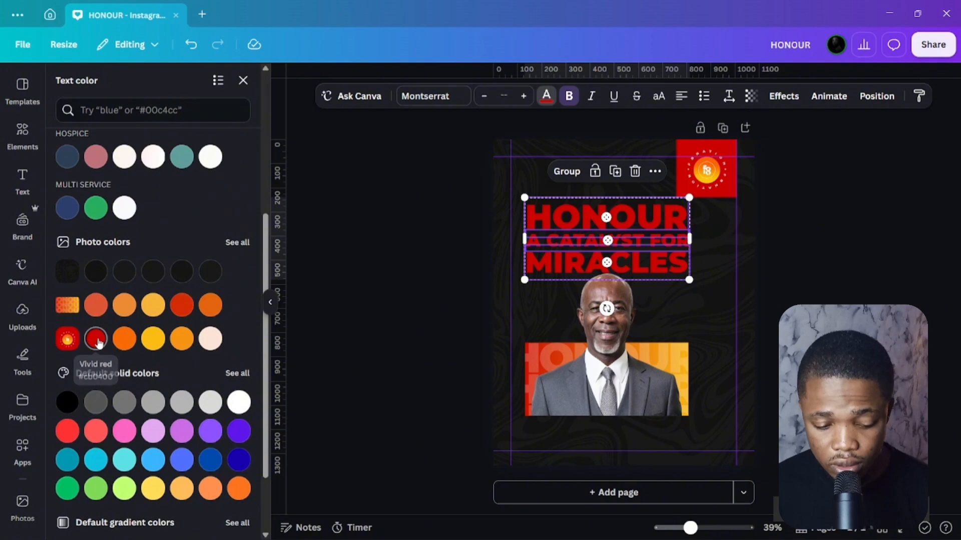
scroll(150, 266, "up", 5)
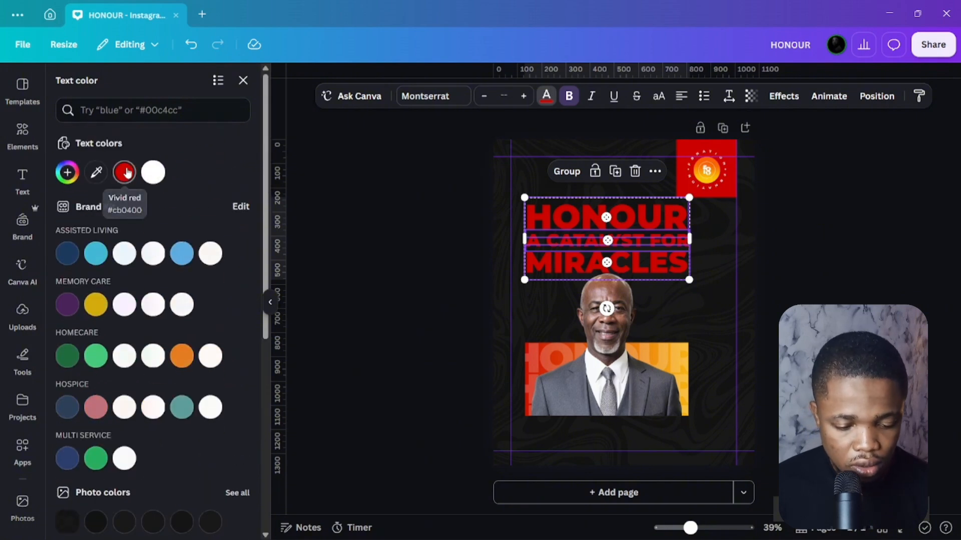
left_click(123, 174)
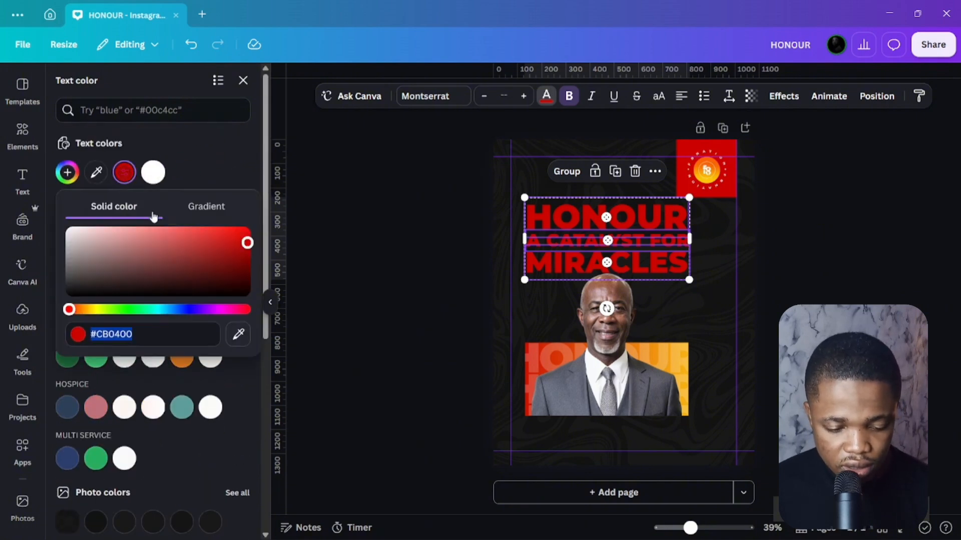
left_click(212, 207)
left_click(109, 261)
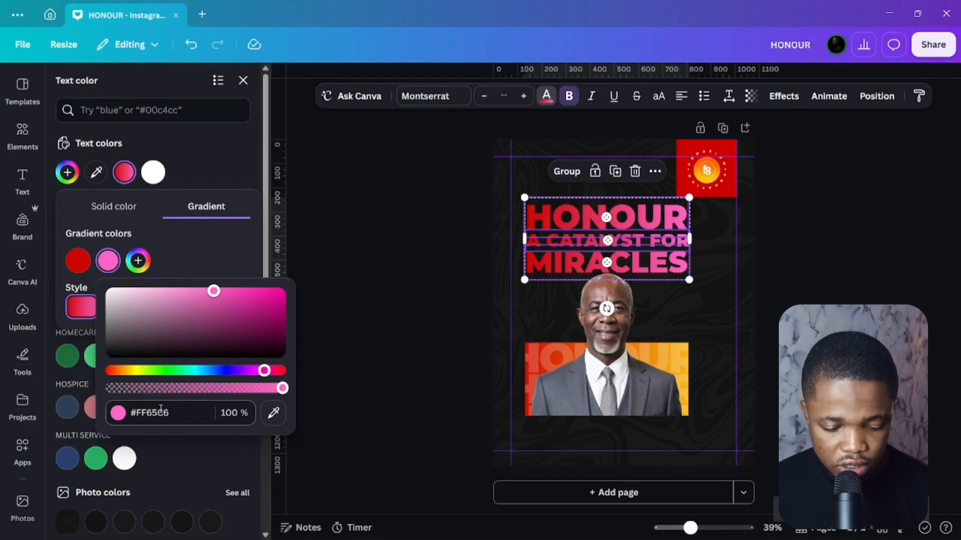
left_click(177, 412)
type("#FBBD13")
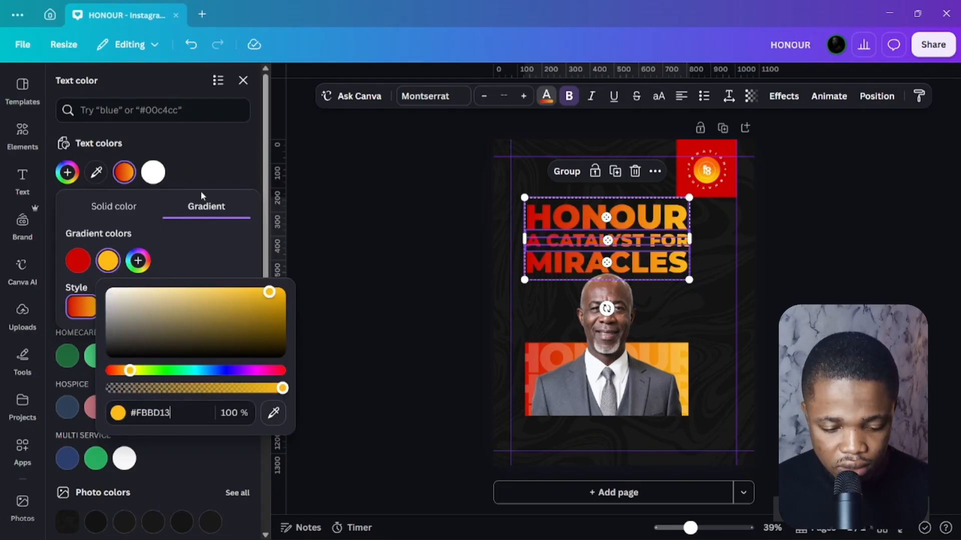
left_click(199, 170)
left_click(207, 158)
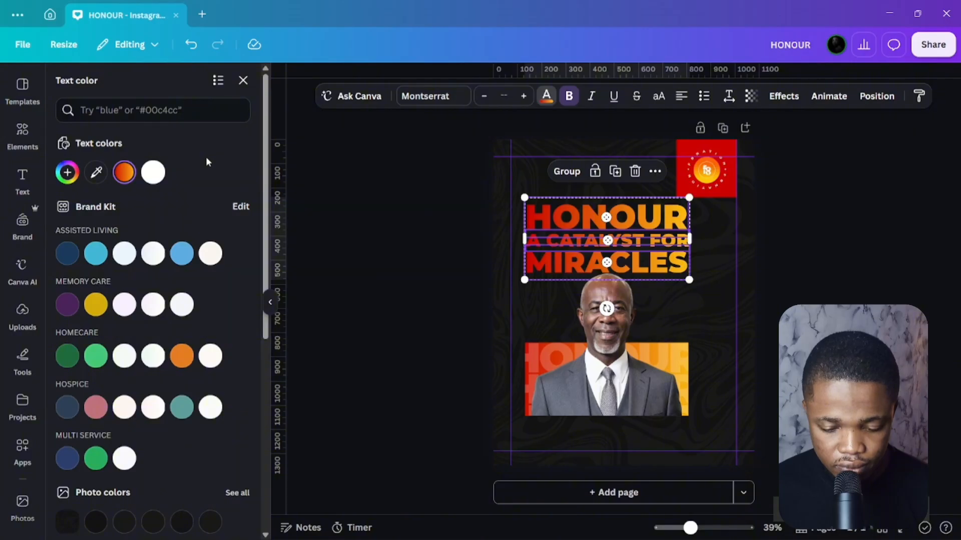
left_click(437, 254)
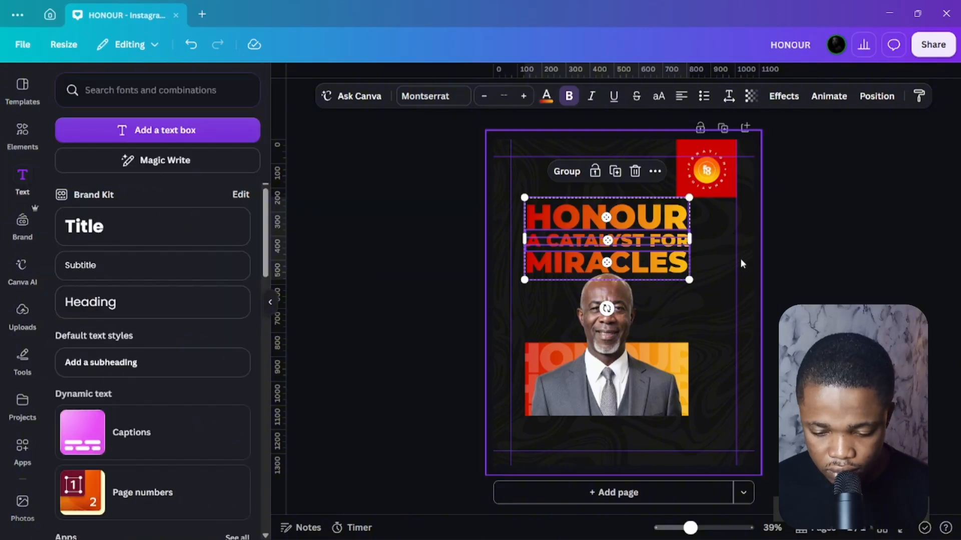
left_click(815, 276)
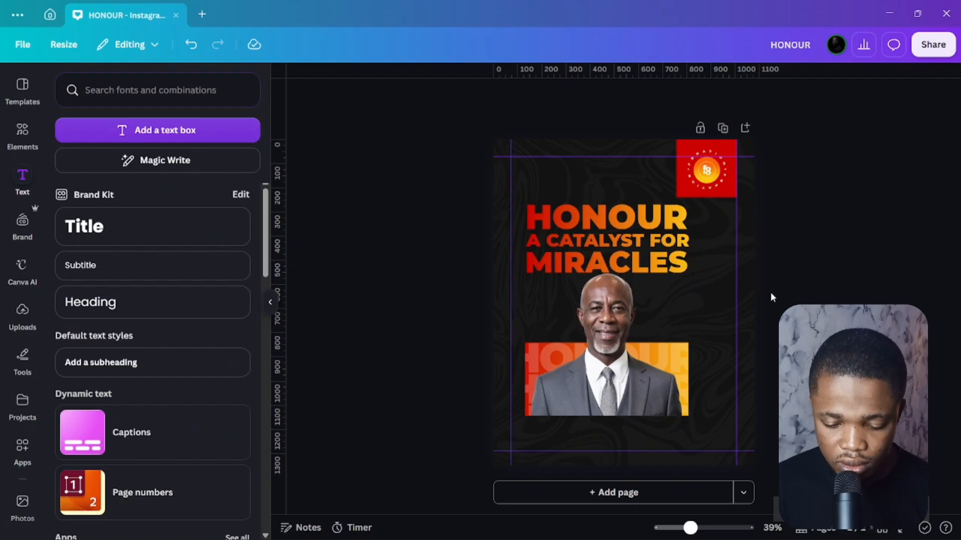
Add third and fourth #FBBD13 colour stops to the HONOUR gradient.
left_click(647, 230)
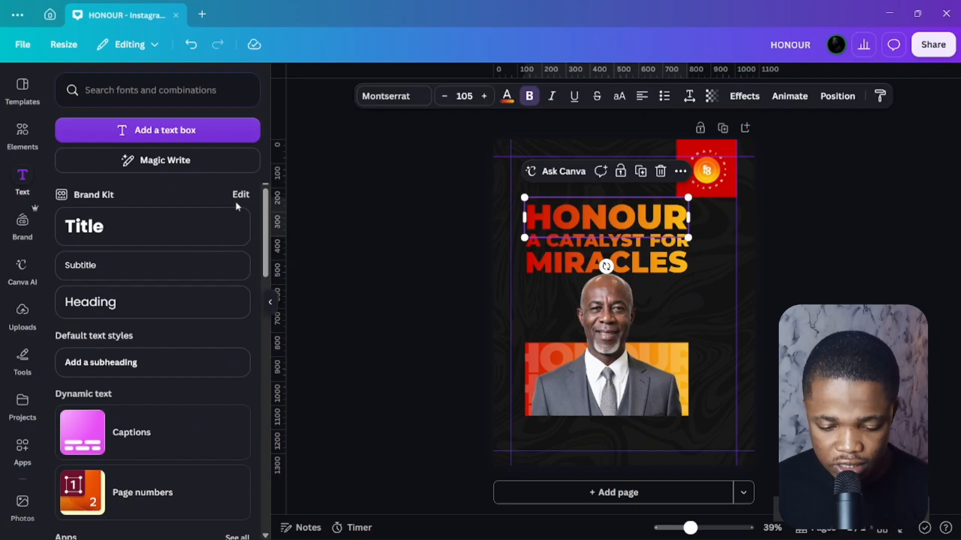
left_click(506, 96)
left_click(124, 174)
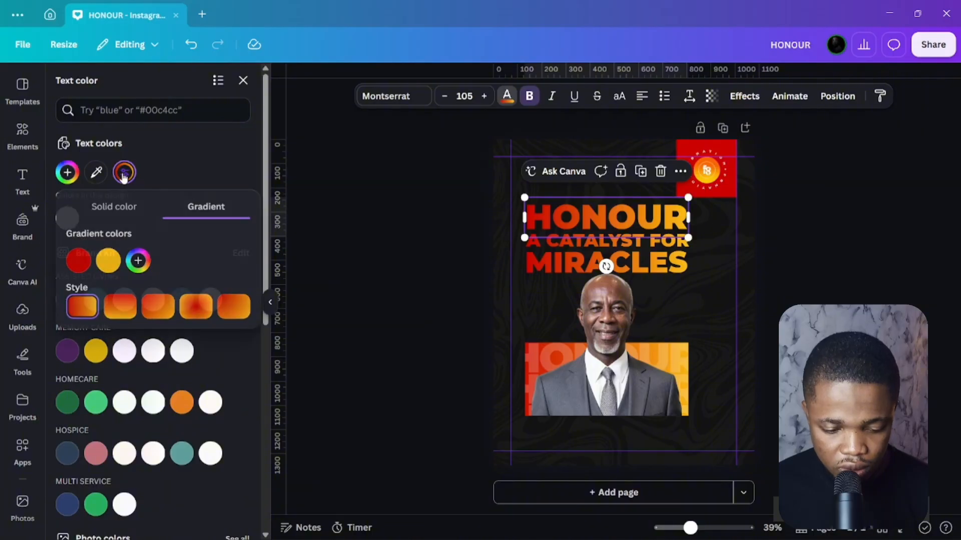
left_click(118, 270)
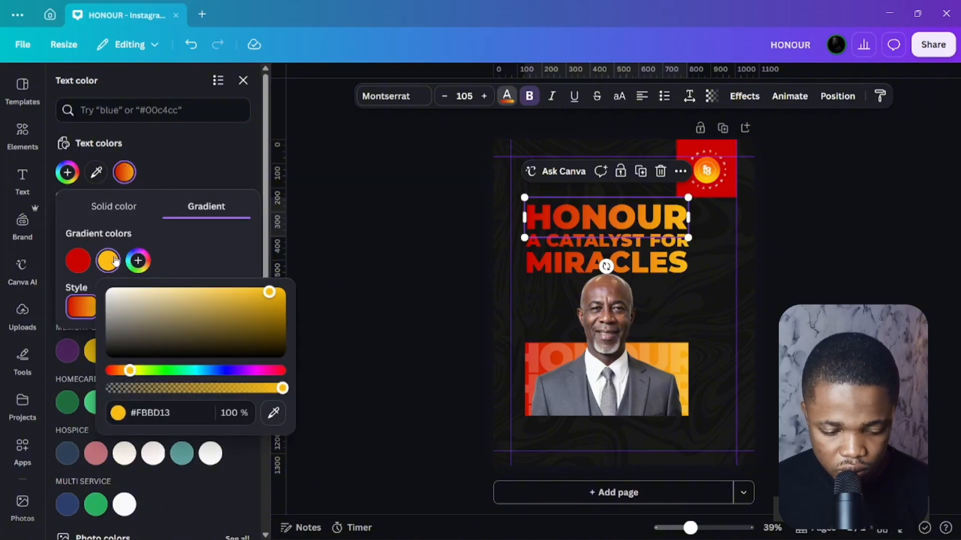
left_click(138, 261)
left_click(138, 260)
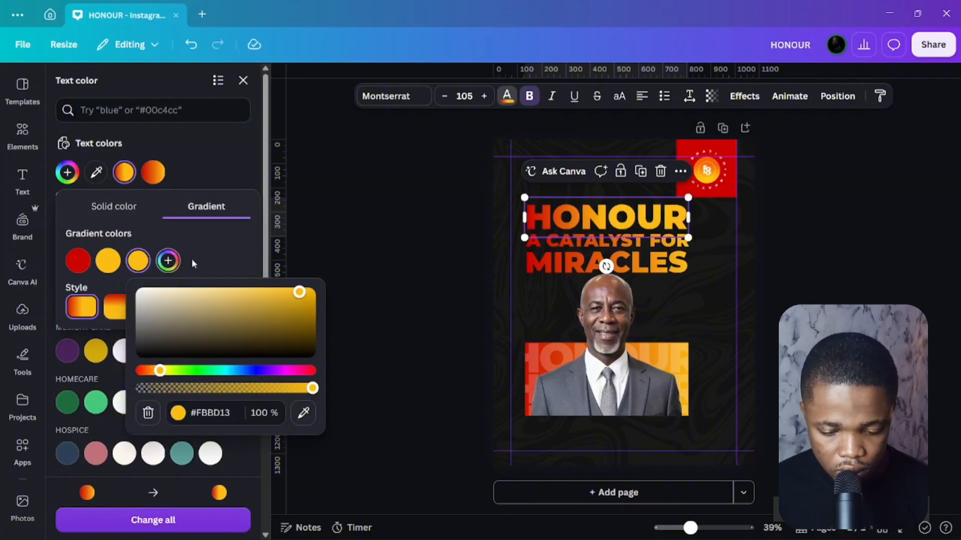
left_click(167, 263)
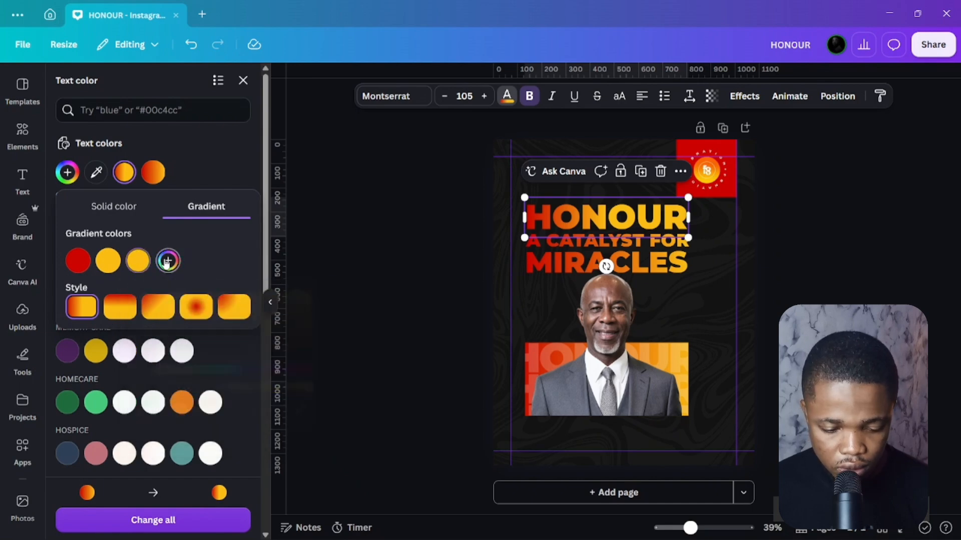
left_click(167, 261)
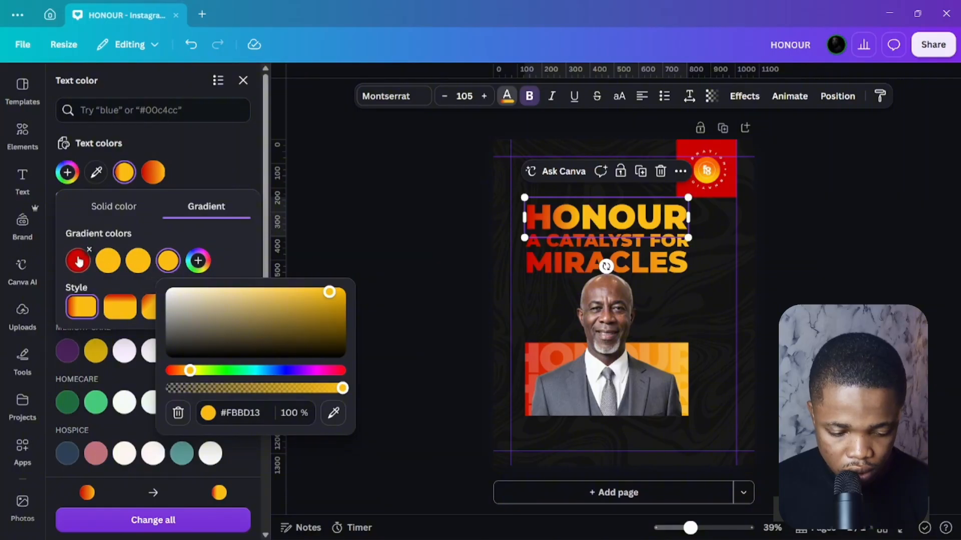
Try different Style swatches to change the HONOUR gradient's direction.
left_click(148, 309)
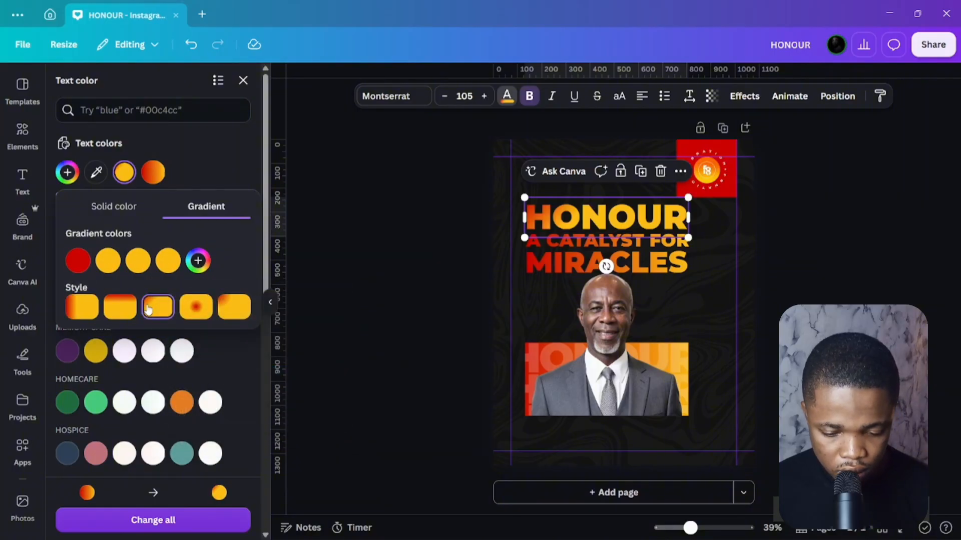
left_click(119, 306)
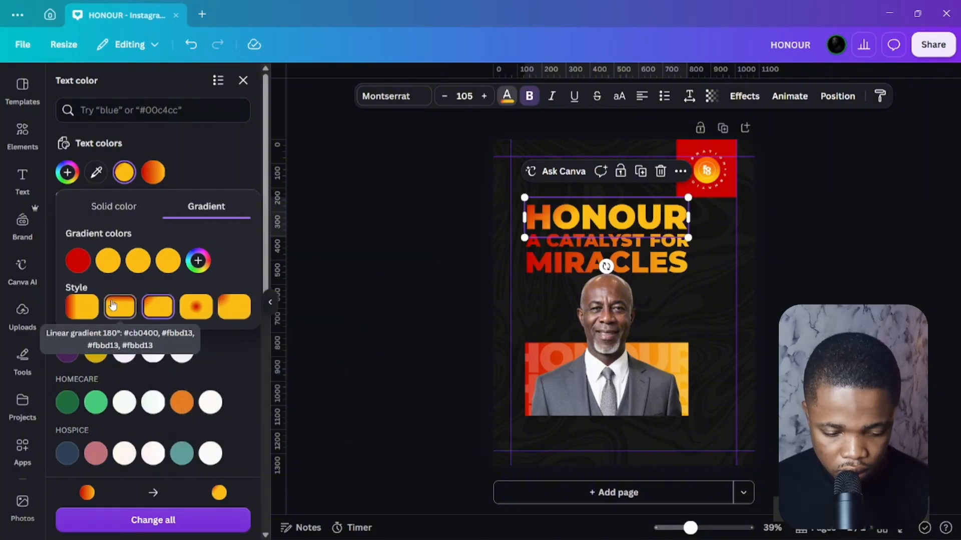
left_click(233, 307)
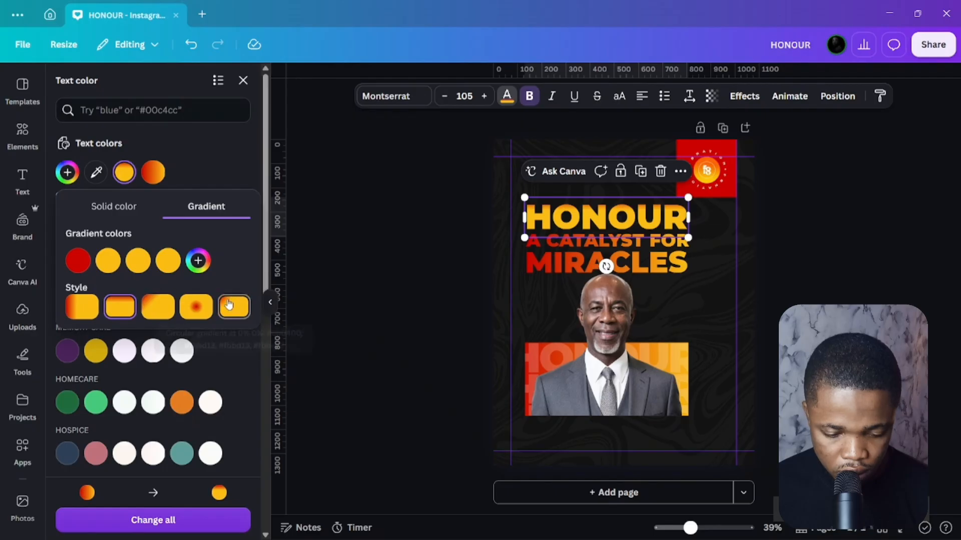
left_click(223, 170)
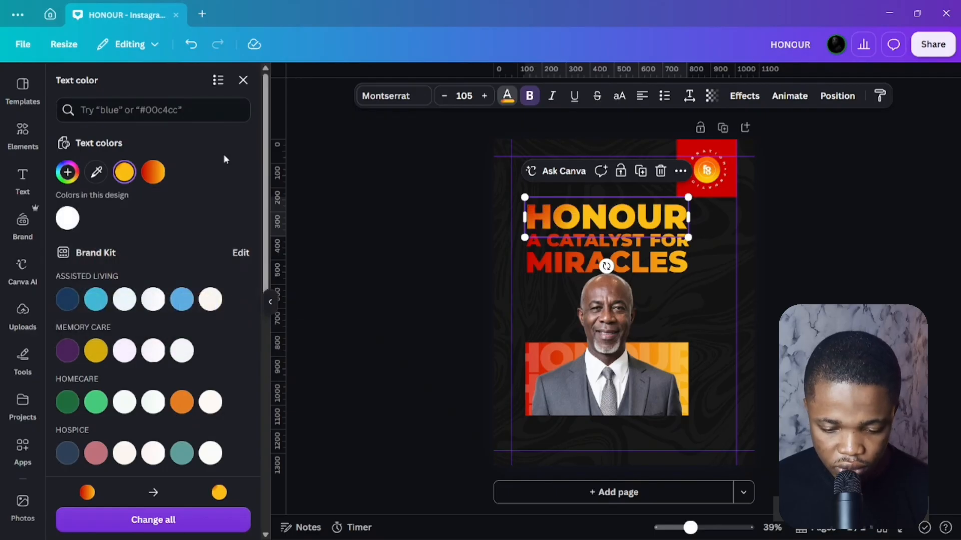
left_click(664, 250)
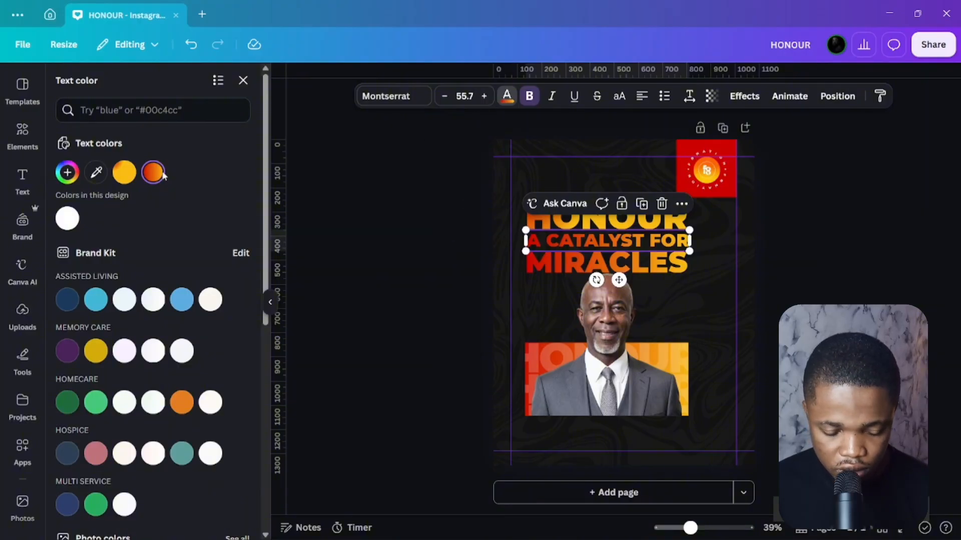
Apply the yellow gradient to A CATALYST FOR and select its red stop's hex value.
left_click(128, 174)
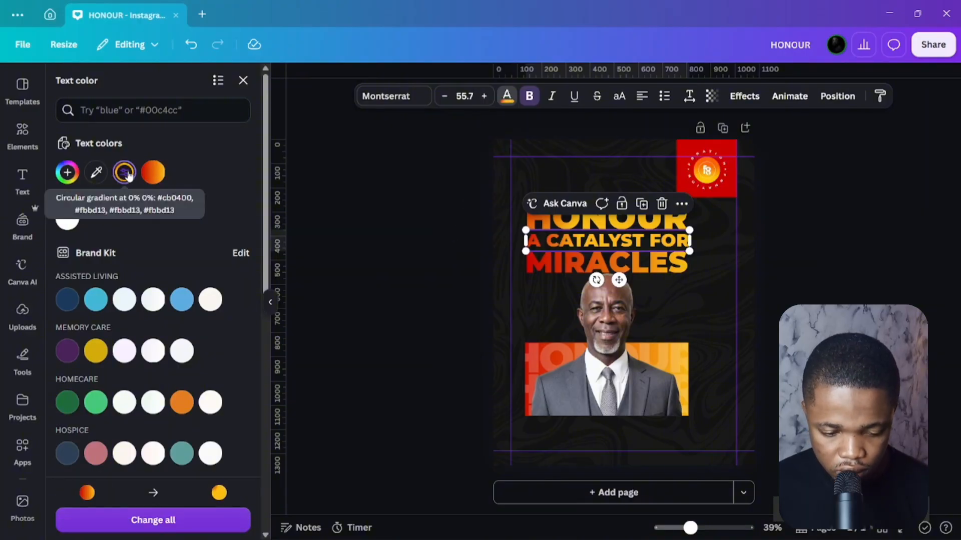
left_click(128, 174)
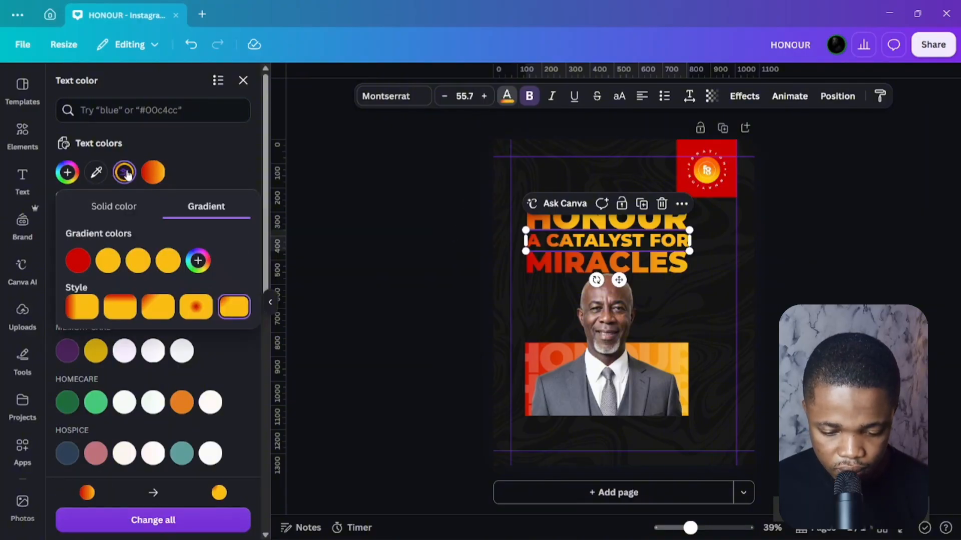
left_click(84, 264)
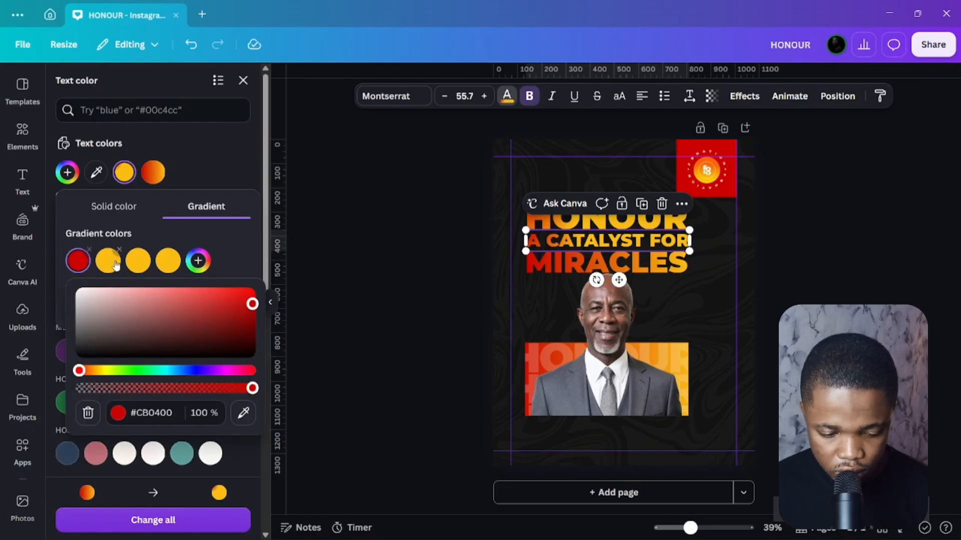
left_click(78, 261)
left_click(78, 260)
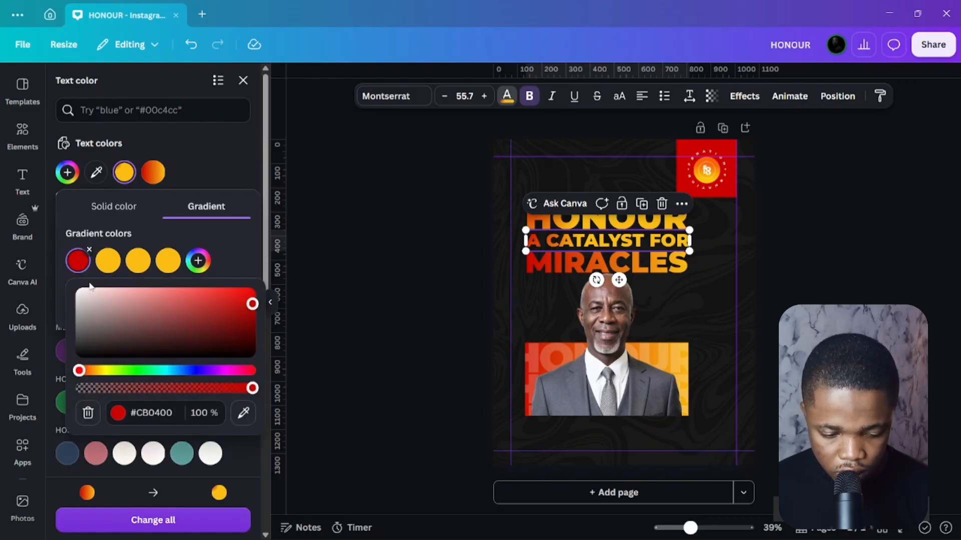
left_click(162, 412)
key("ctrl+c")
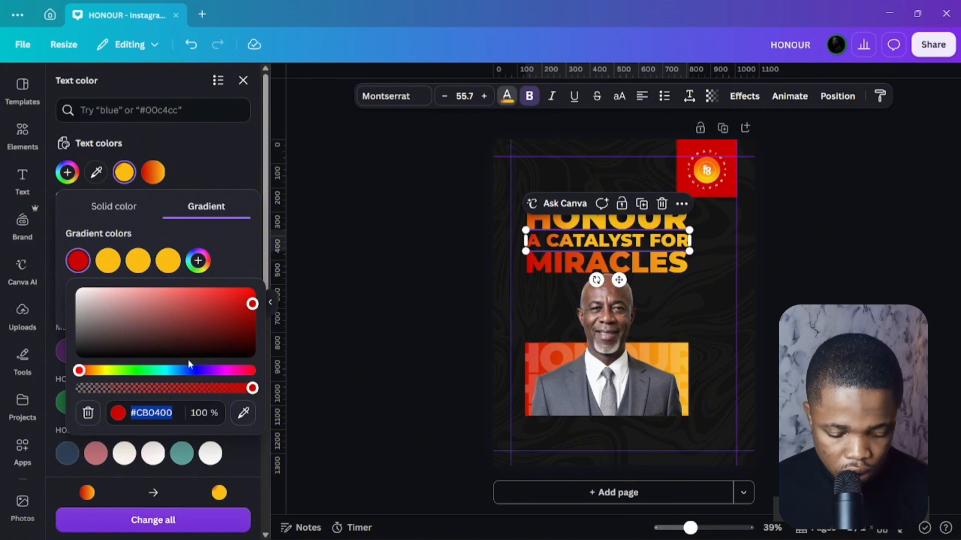
left_click(176, 232)
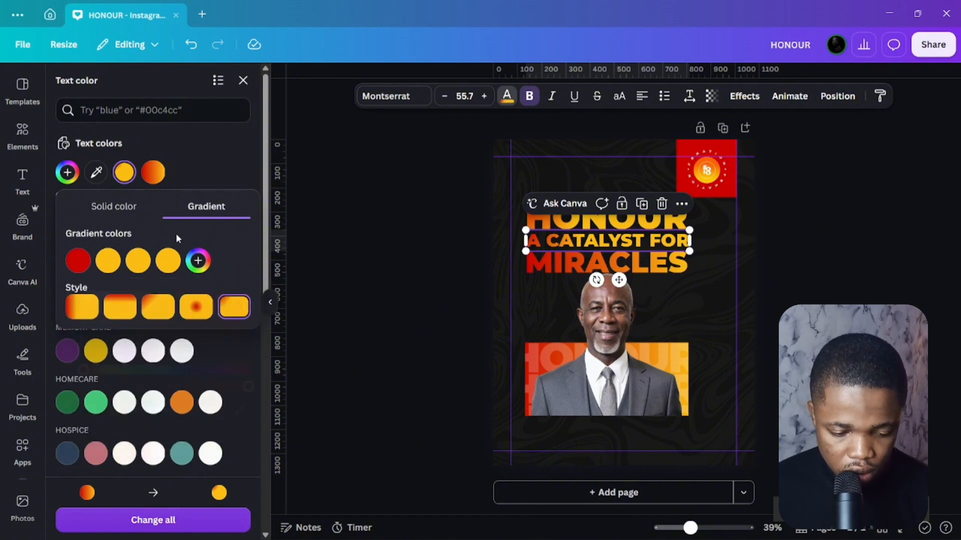
Add a new #CB0400 red stop and move it into the second position.
left_click(198, 261)
left_click(270, 407)
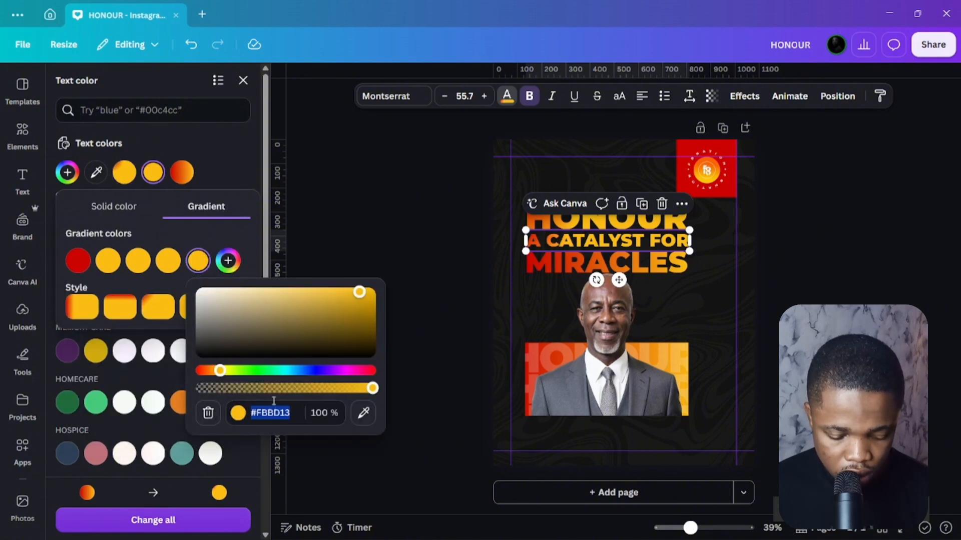
key("ctrl+v")
left_click(205, 267)
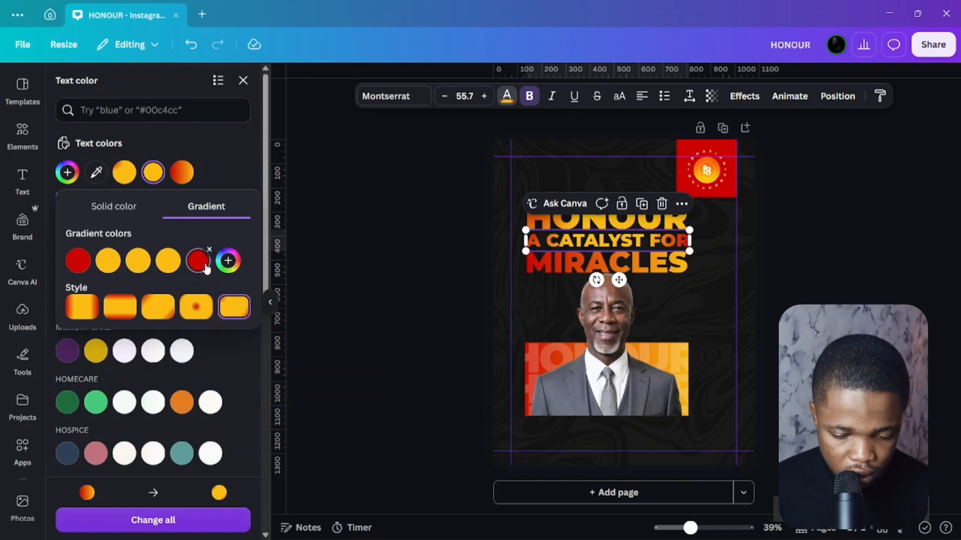
left_click_drag(203, 266, 116, 270)
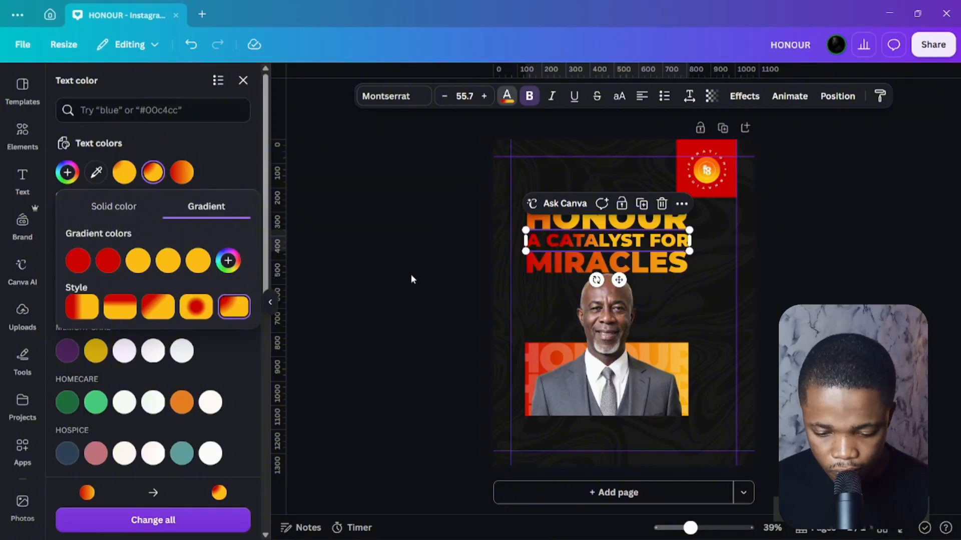
left_click(490, 296)
left_click(392, 269)
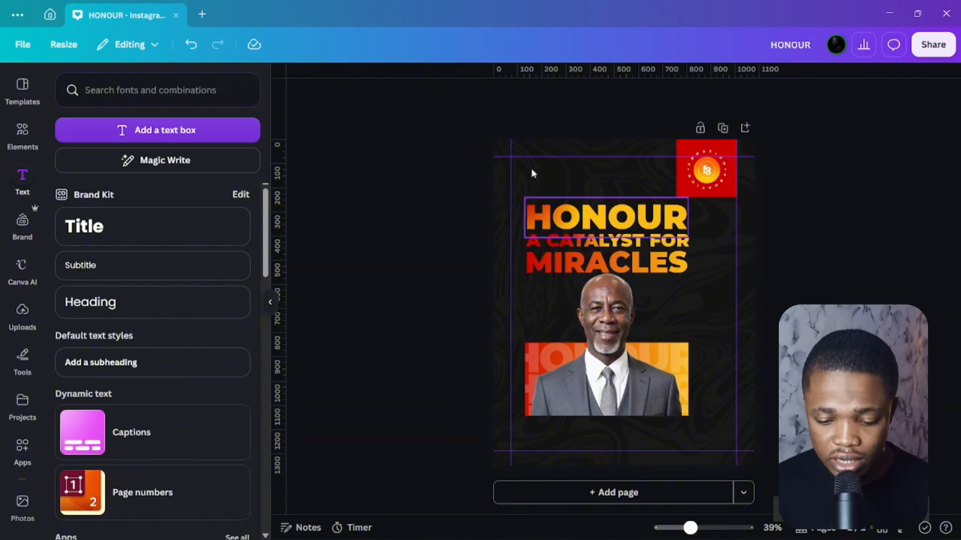
Add a small PRESENTS text box set in Montserrat SemiBold.
left_click(120, 131)
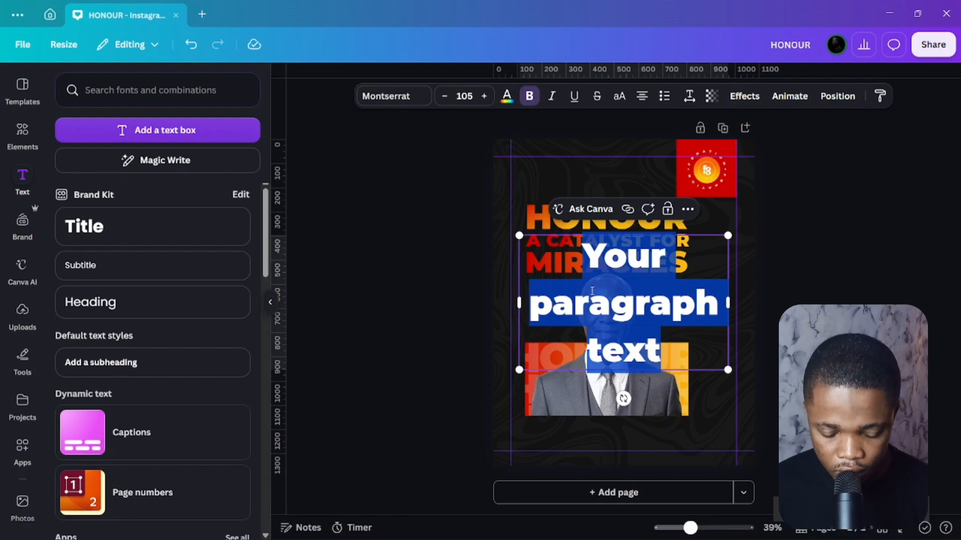
type("PRESENTS")
left_click_drag(716, 276, 562, 259)
left_click(689, 96)
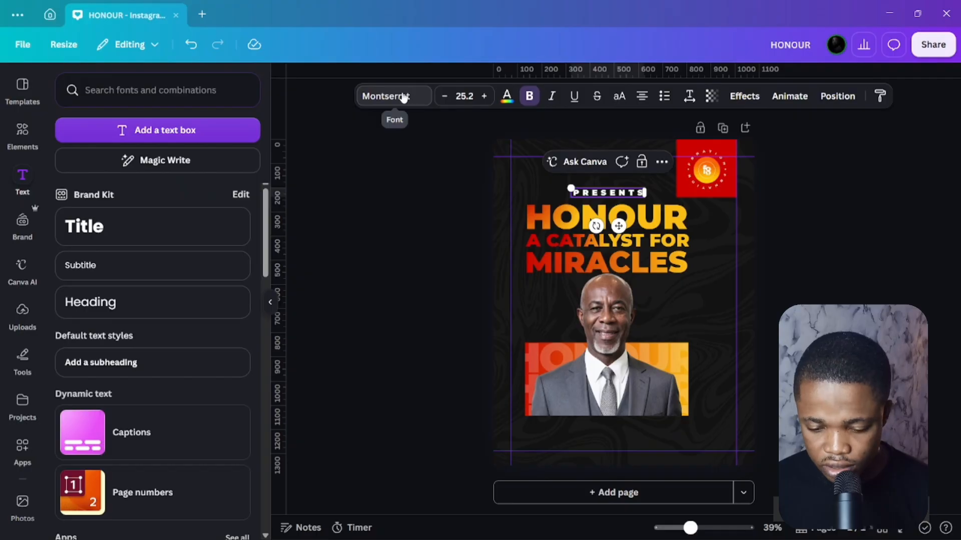
left_click(404, 96)
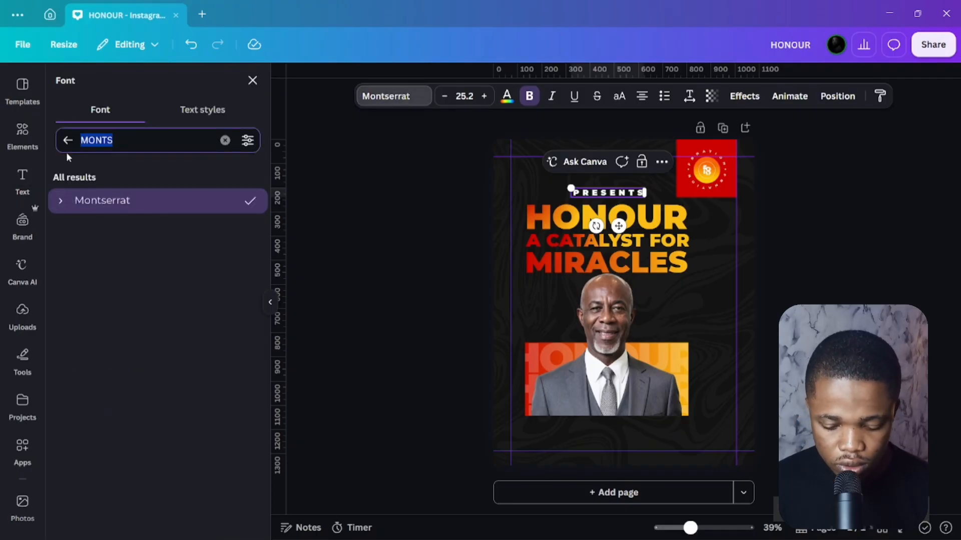
left_click(67, 202)
left_click(134, 367)
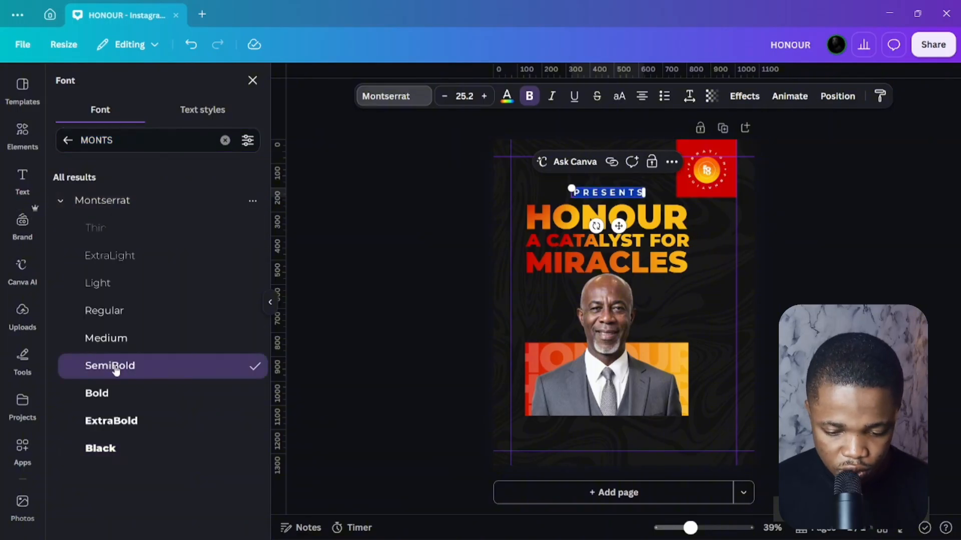
Spread the PRESENTS letters wide and set its font size to 21.2.
left_click(444, 97)
left_click(444, 97)
left_click(443, 96)
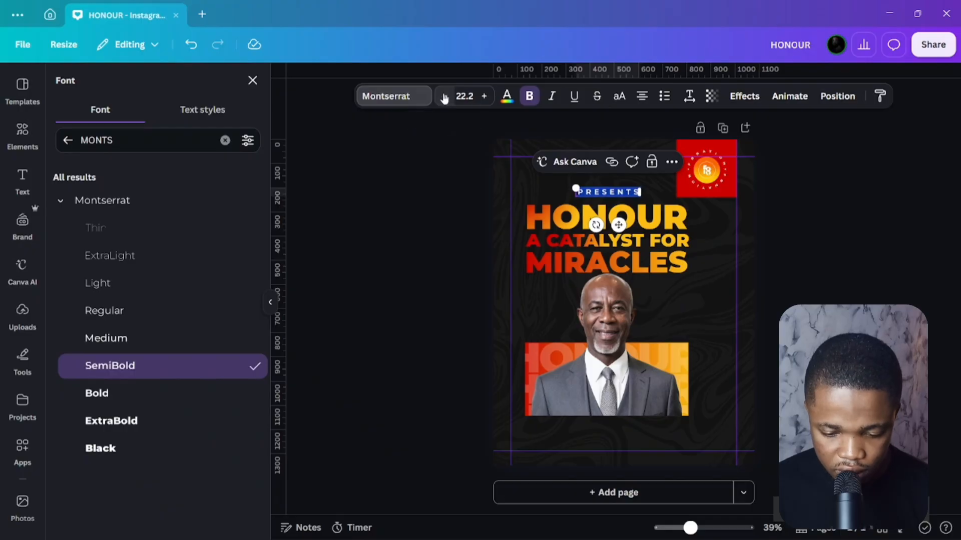
left_click(689, 96)
left_click_drag(685, 150, 723, 146)
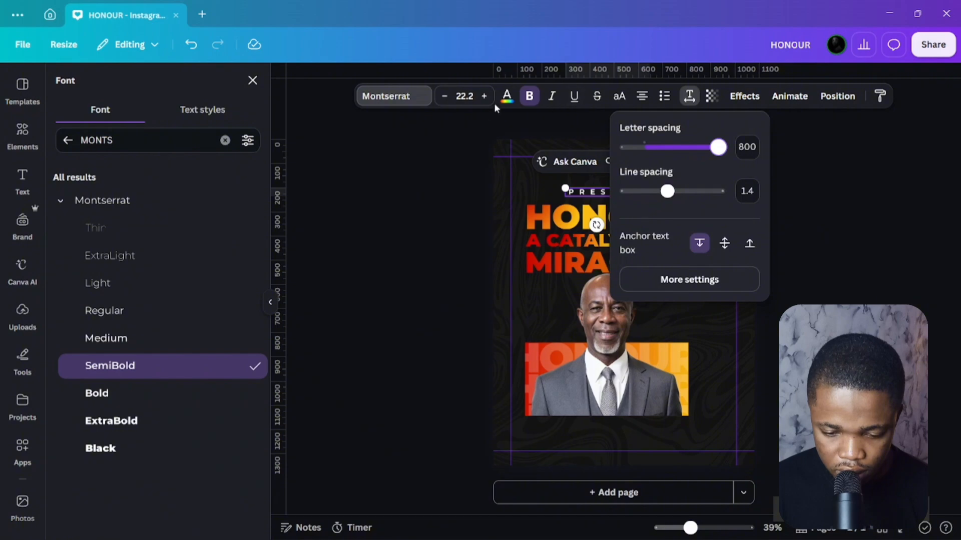
key("Right")
key("Right")
key("Right")
key("Right")
key("Right")
key("Right")
key("Right")
key("Right")
key("Right")
key("Right")
key("Right")
key("Right")
key("Right")
key("Right")
key("Right")
key("Right")
key("Right")
key("Right")
key("Right")
key("Right")
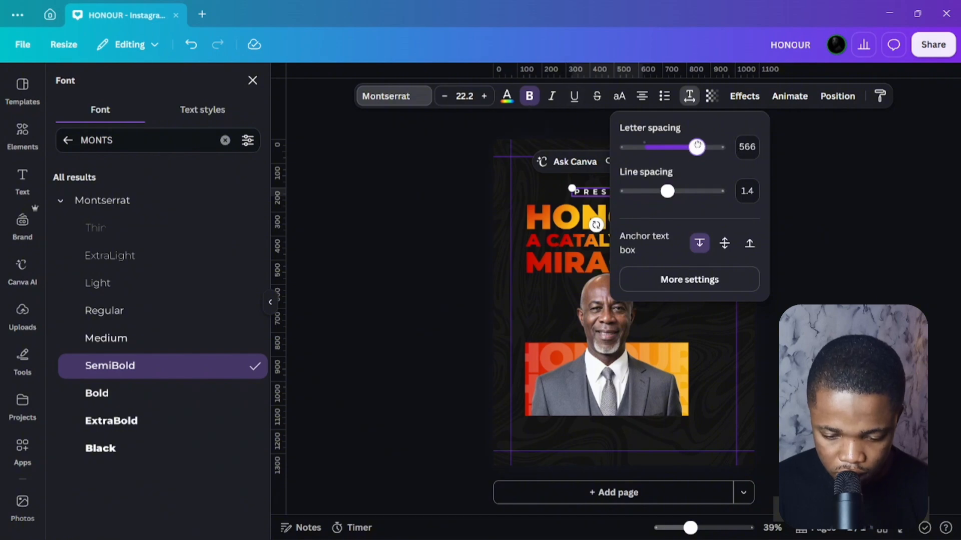
left_click(444, 96)
left_click(444, 96)
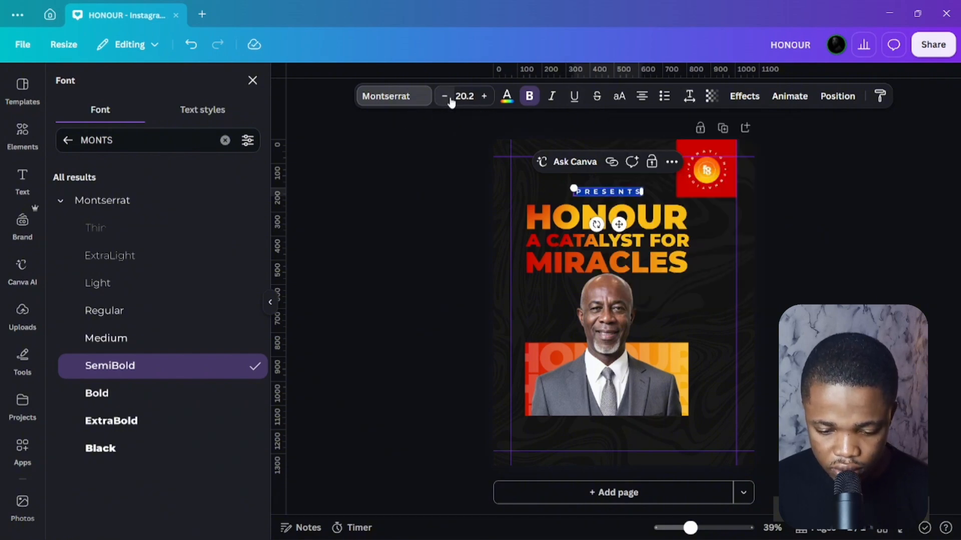
left_click(445, 96)
left_click(482, 96)
left_click(482, 96)
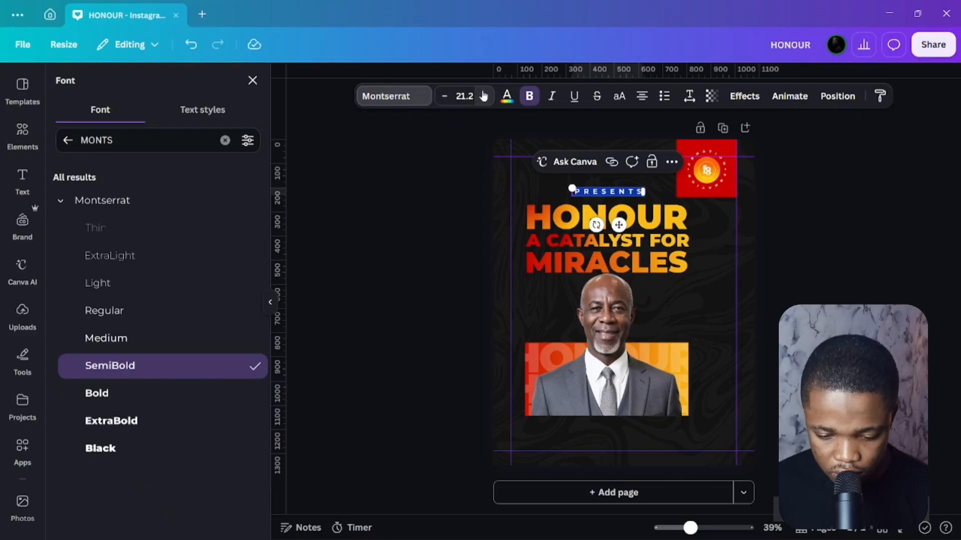
Position PRESENTS just above HONOUR and widen its letter spacing to 800.
left_click(478, 192)
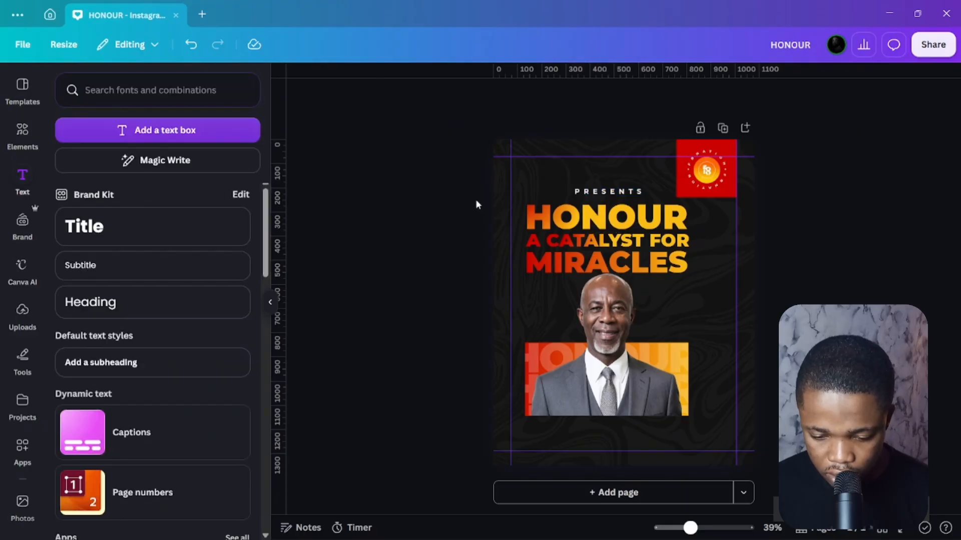
left_click_drag(609, 195, 608, 197)
key("Up")
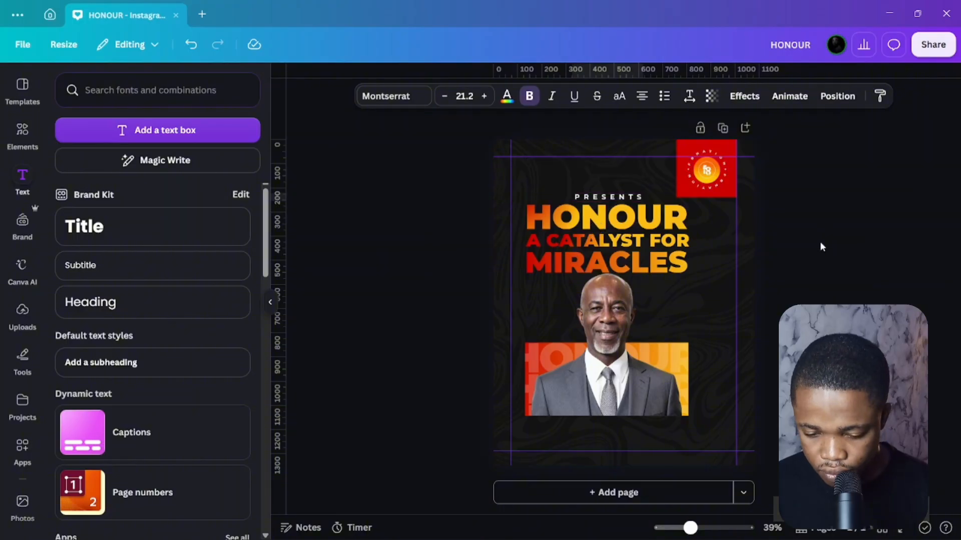
left_click(690, 97)
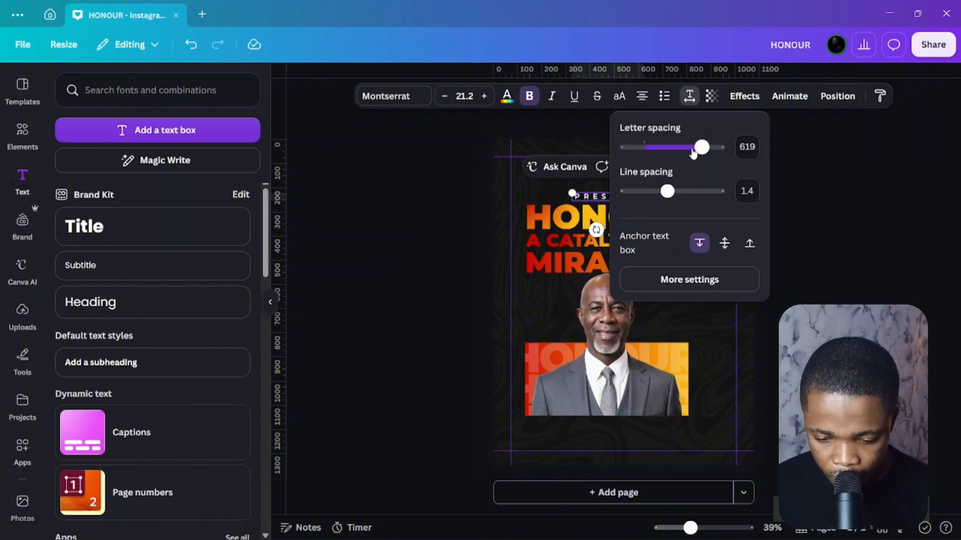
left_click_drag(702, 147, 731, 150)
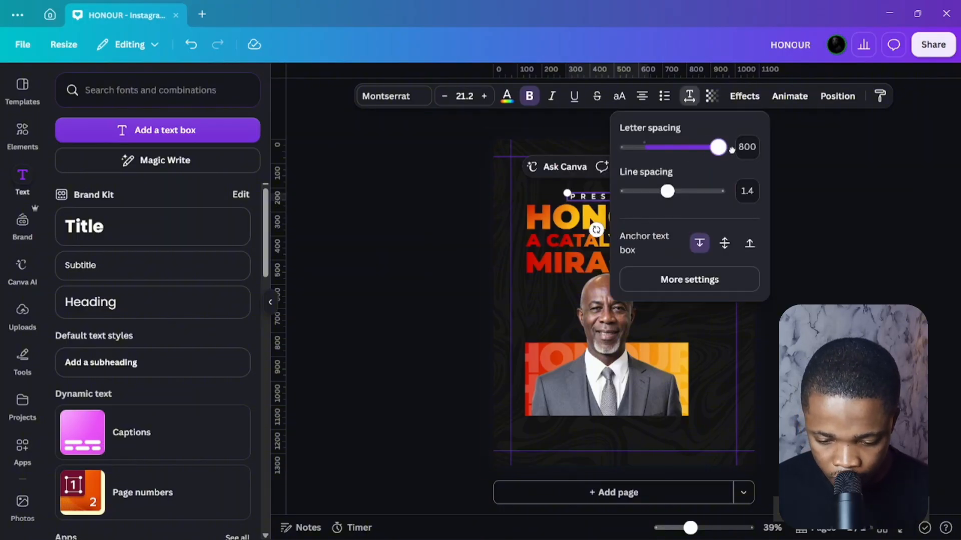
left_click(376, 233)
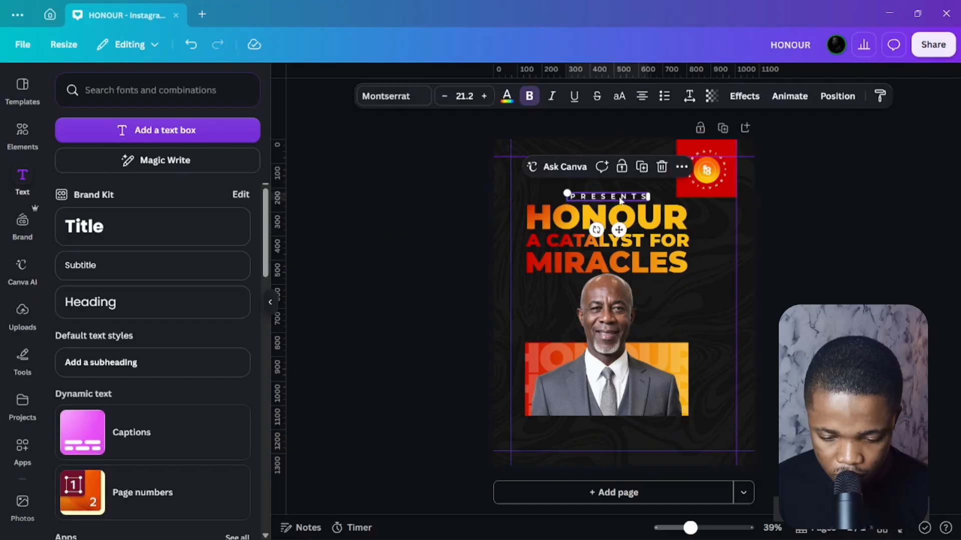
left_click(467, 259)
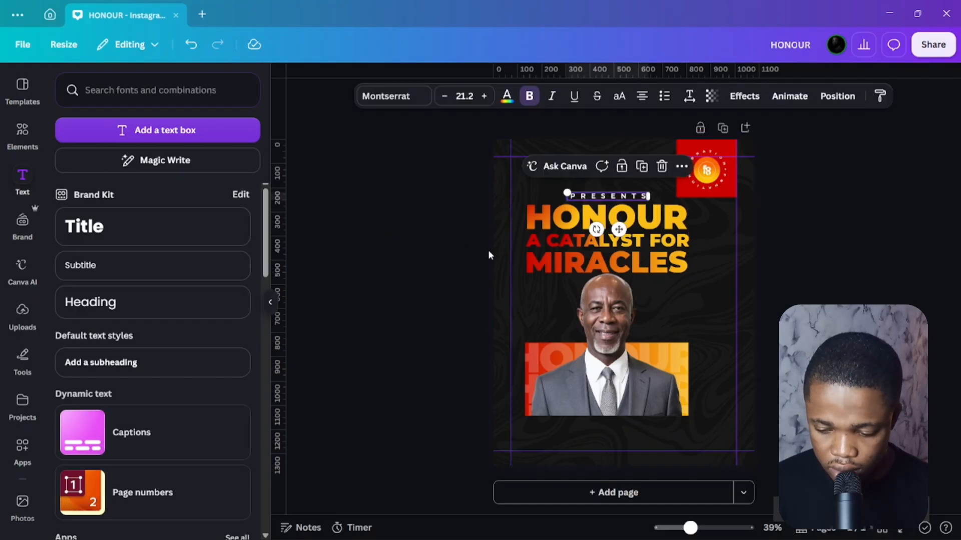
Apply the light grey Default solid colors swatch to the PRESENTS text.
left_click(507, 97)
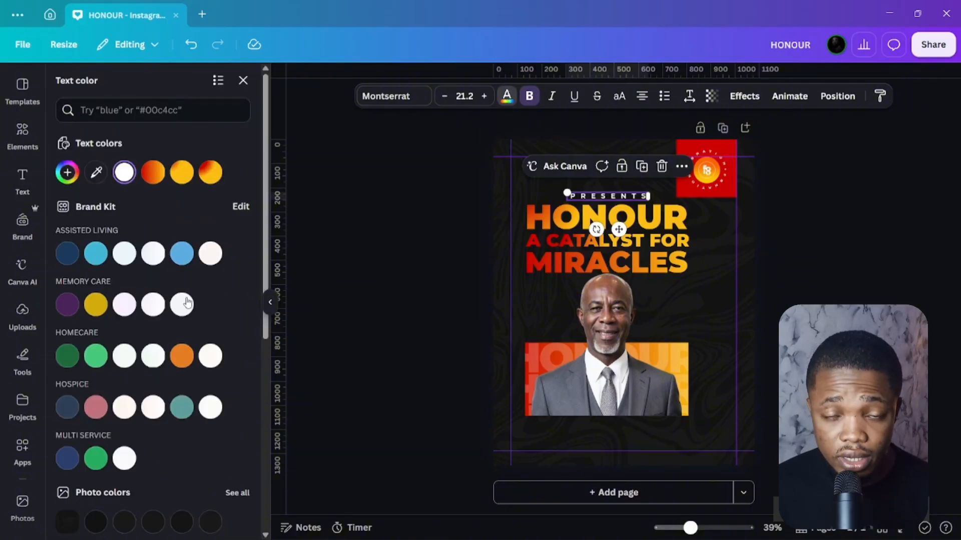
scroll(184, 352, "down", 4)
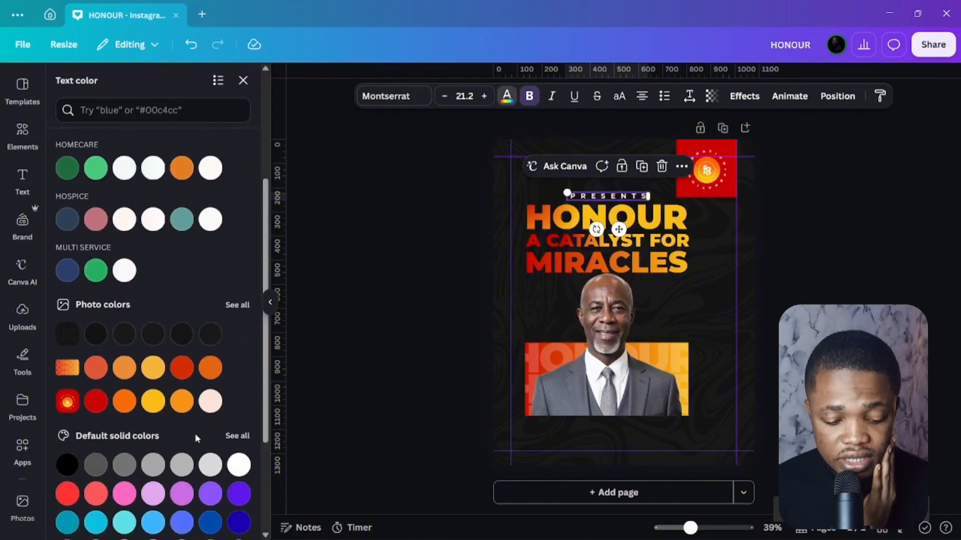
left_click(212, 467)
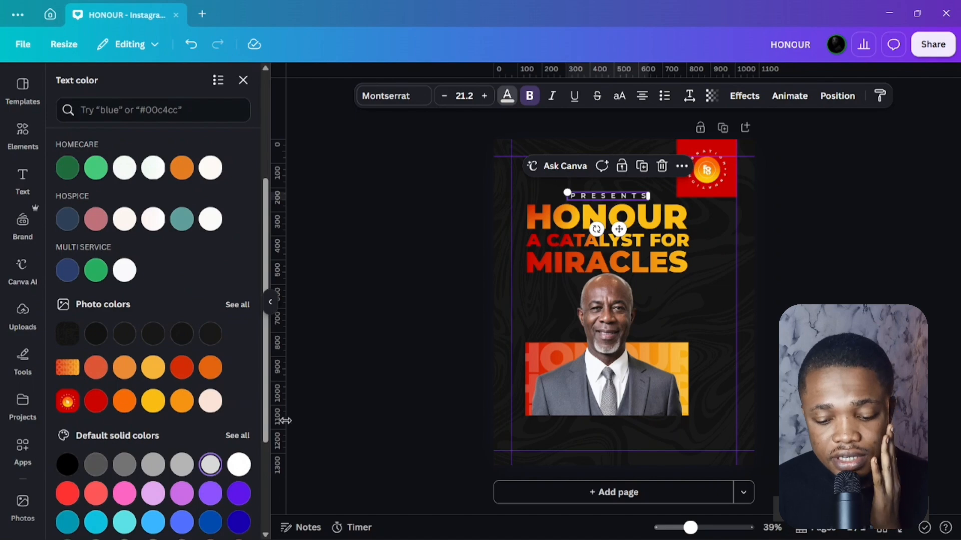
left_click(330, 382)
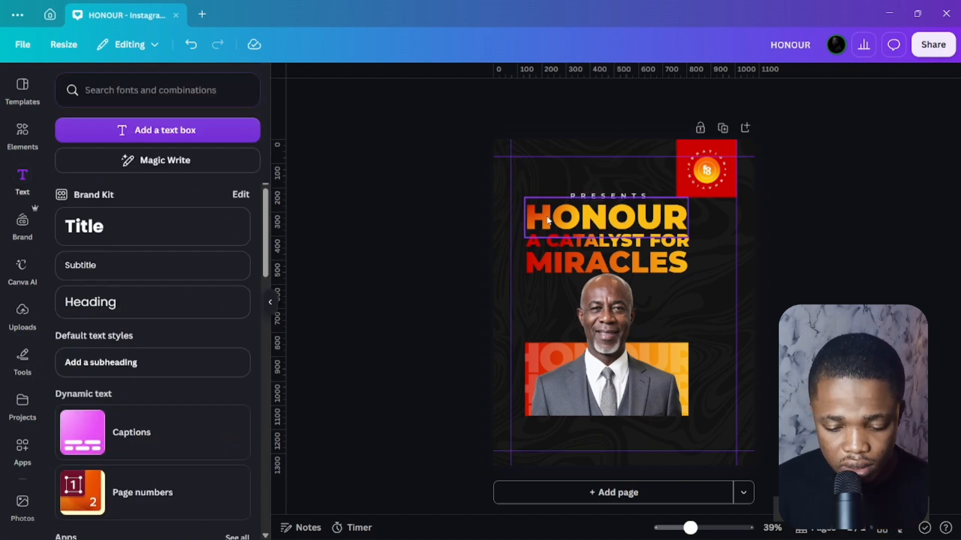
left_click(587, 197)
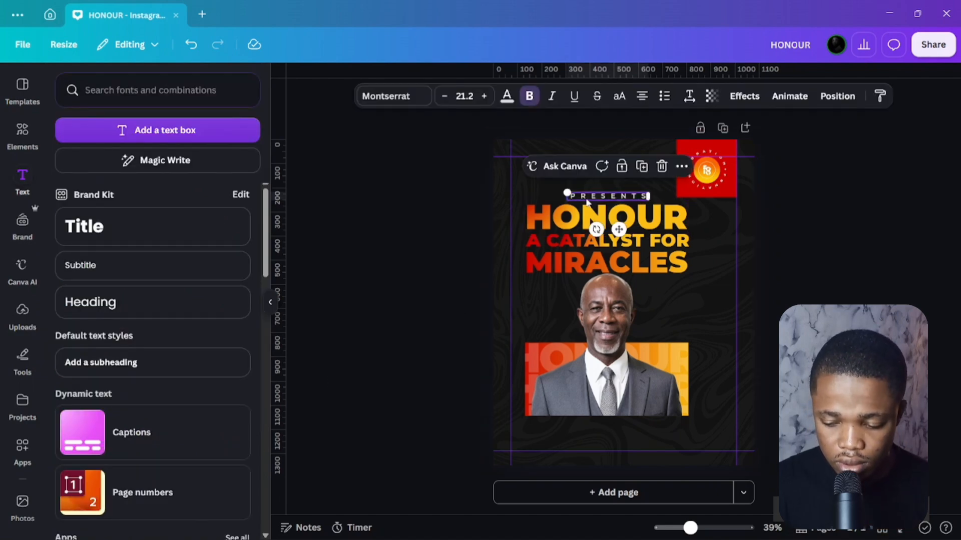
left_click(587, 201)
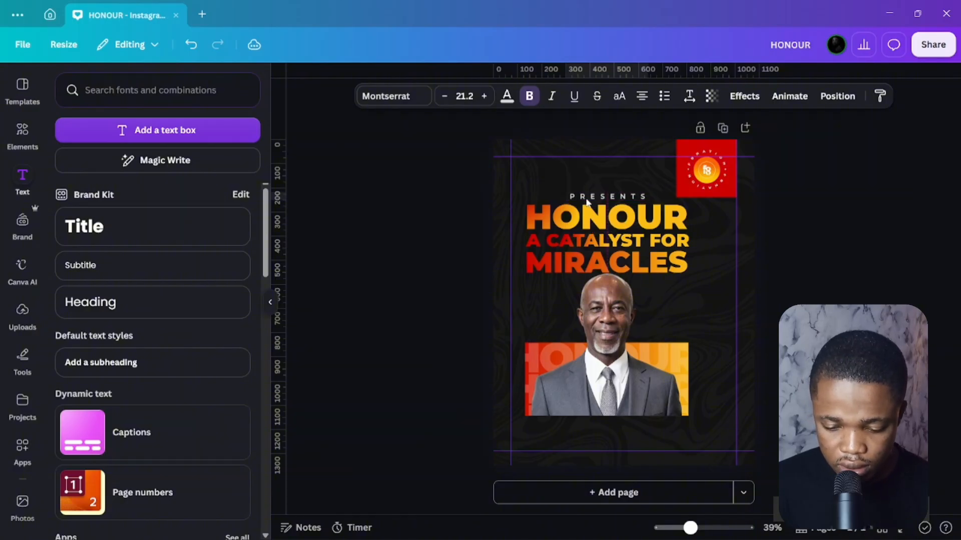
left_click(485, 231)
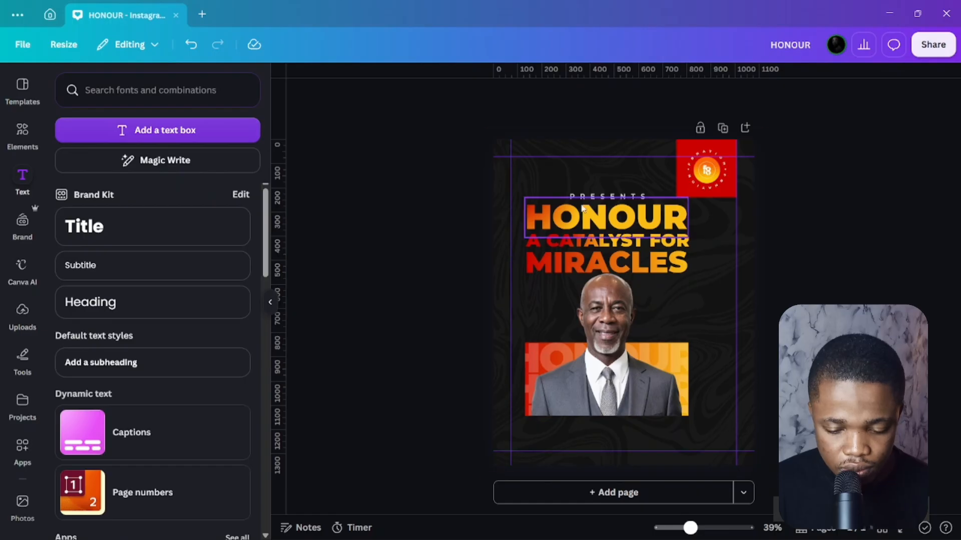
Add a text box with the date SUN. 26TH NOV. 2026, correcting the year.
left_click(153, 136)
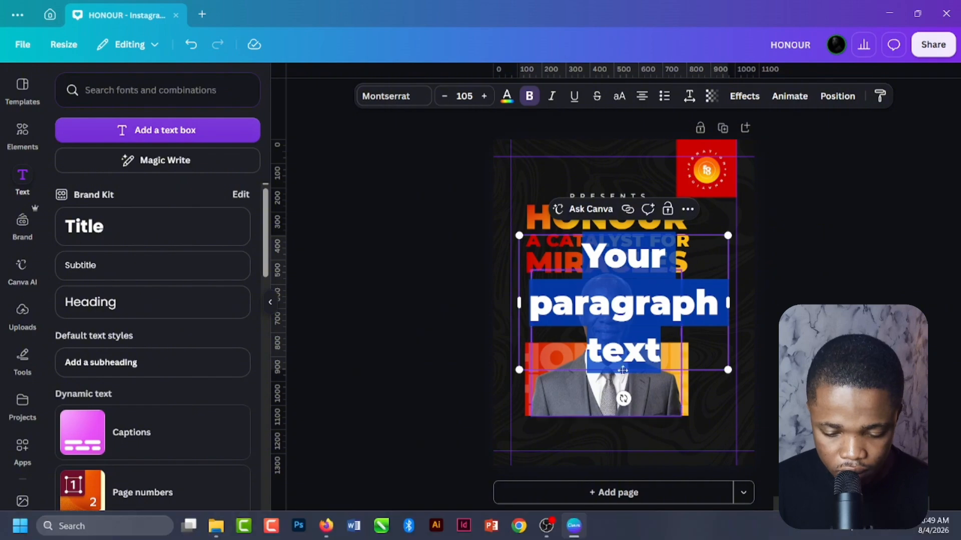
type("SUN. 26TH NOV. 2023")
left_click_drag(697, 299, 711, 294)
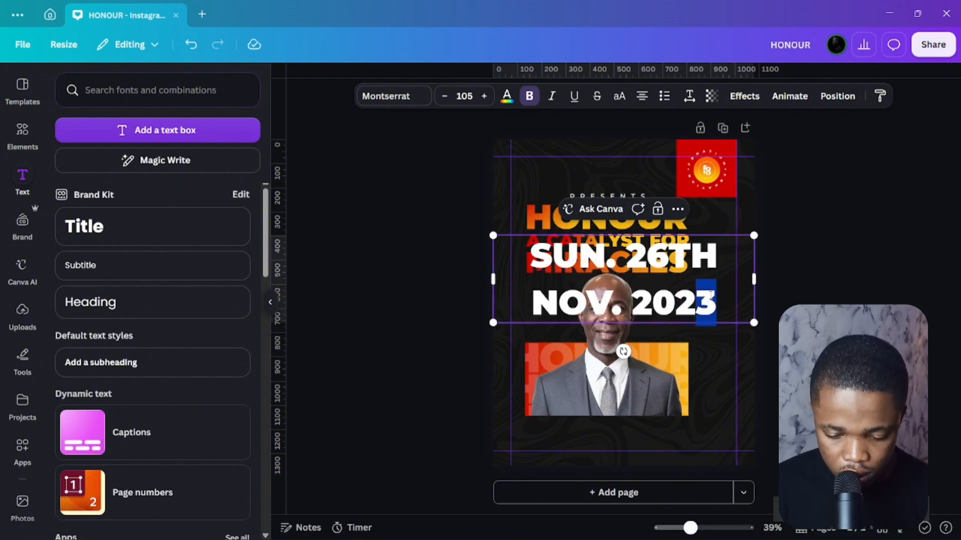
type("66")
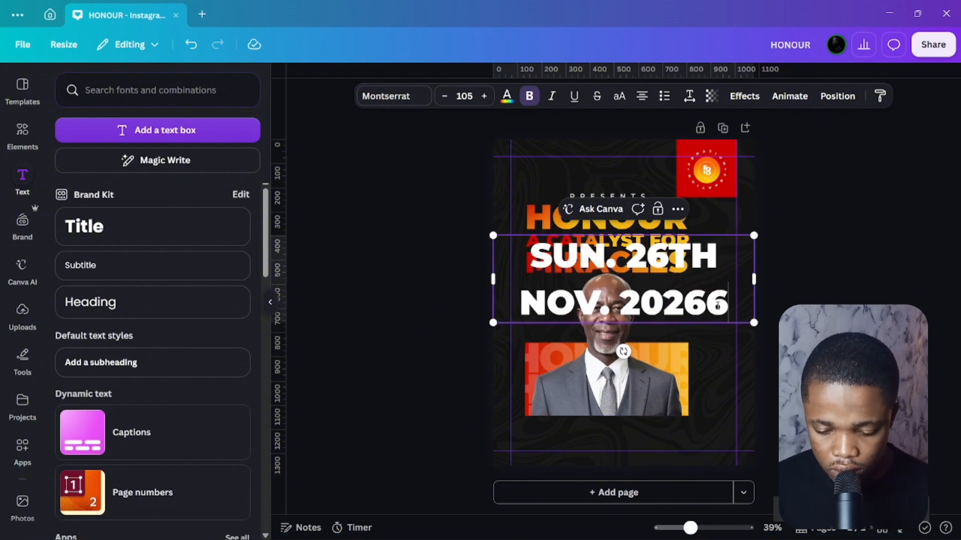
key("BackSpace")
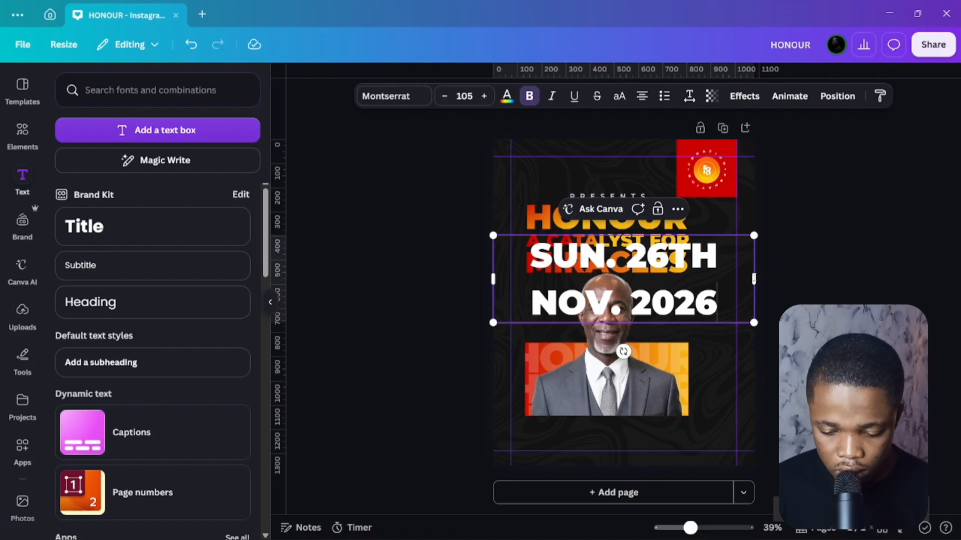
Narrow the date box so it stacks on four lines, then shrink it.
left_click_drag(756, 277, 729, 281)
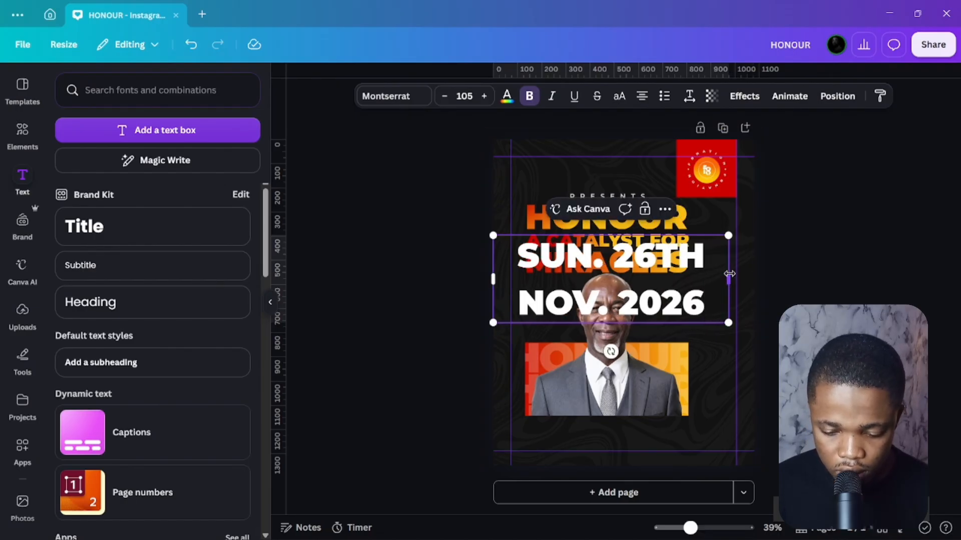
left_click_drag(729, 274, 658, 308)
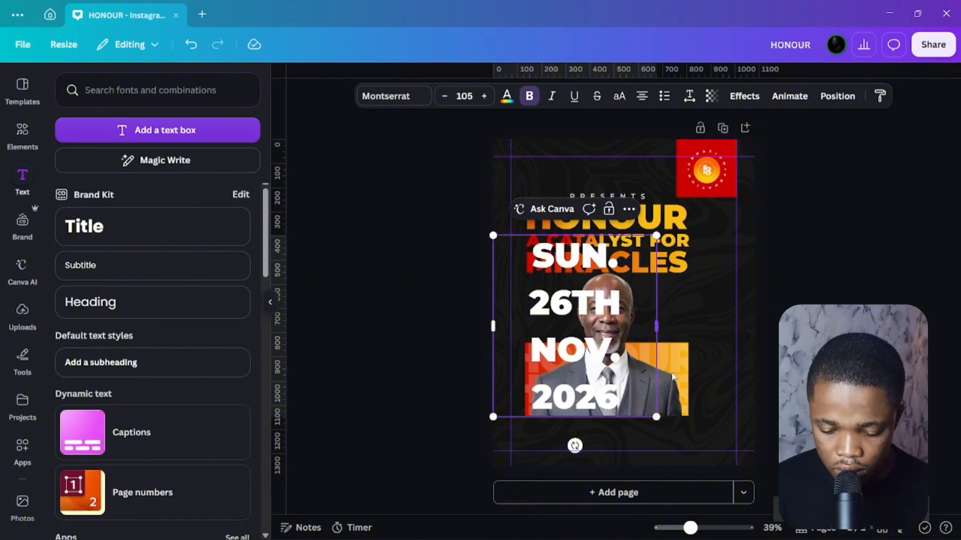
left_click_drag(656, 417, 550, 296)
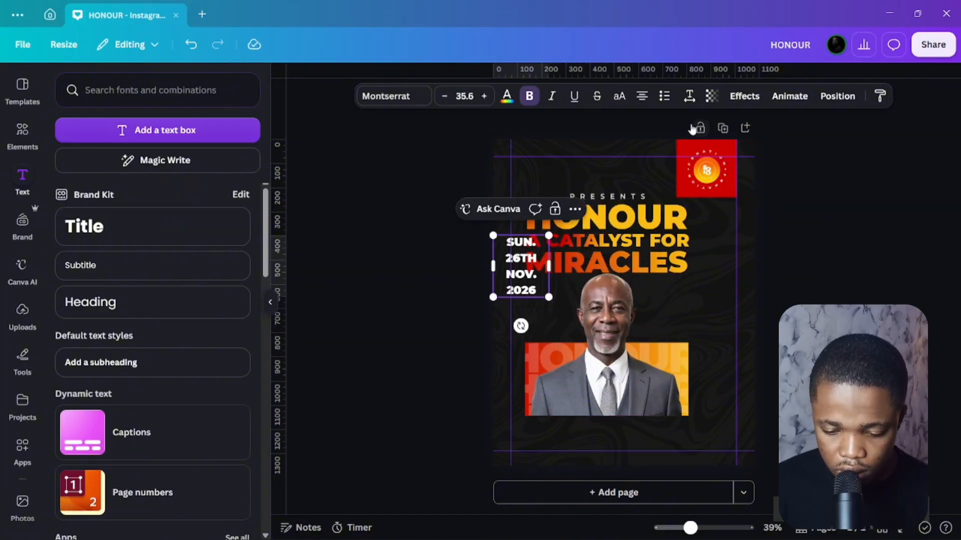
left_click(689, 96)
Tighten the date's line spacing to 0.95, left-align it, and narrow its box.
left_click_drag(669, 190, 646, 191)
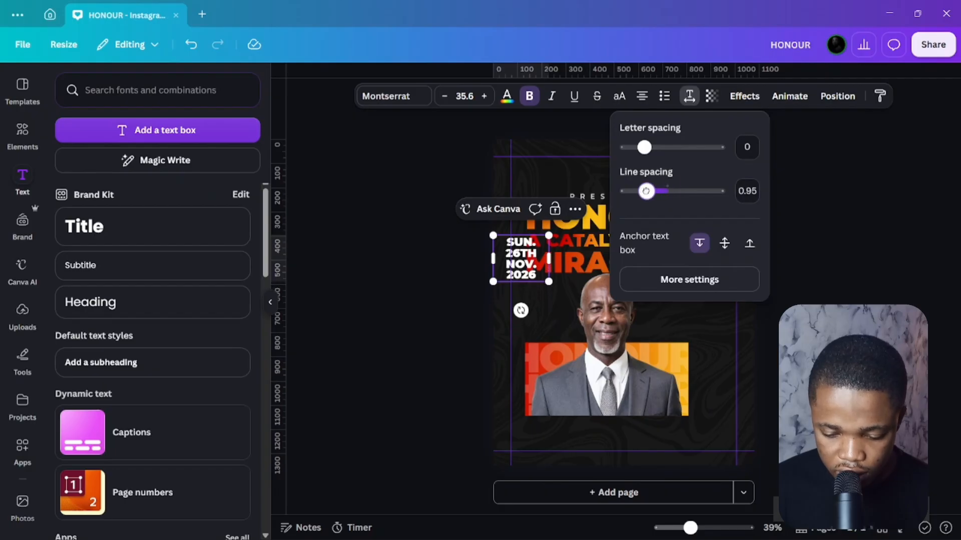
left_click(644, 99)
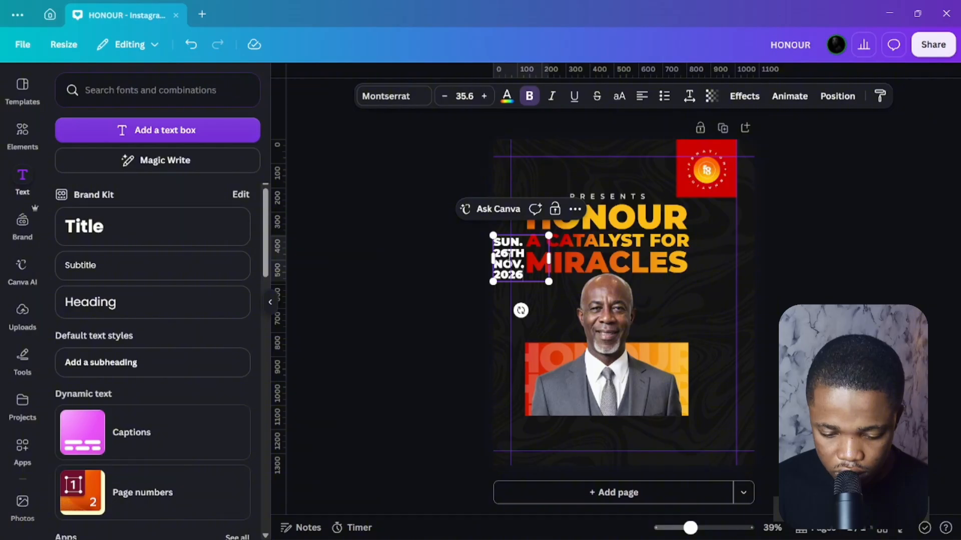
left_click_drag(549, 259, 540, 306)
Position the date left of the portrait, just below MIRACLES.
left_click(381, 298)
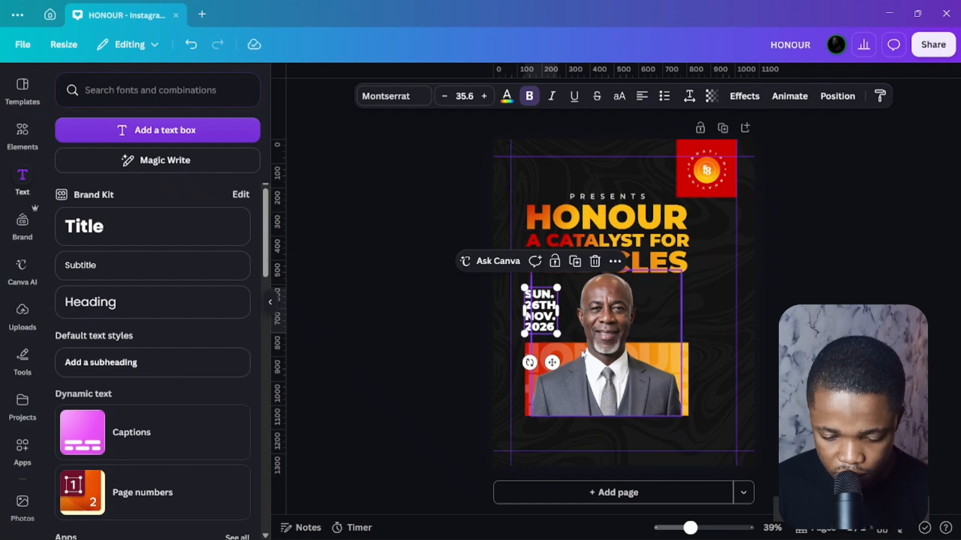
key("Escape")
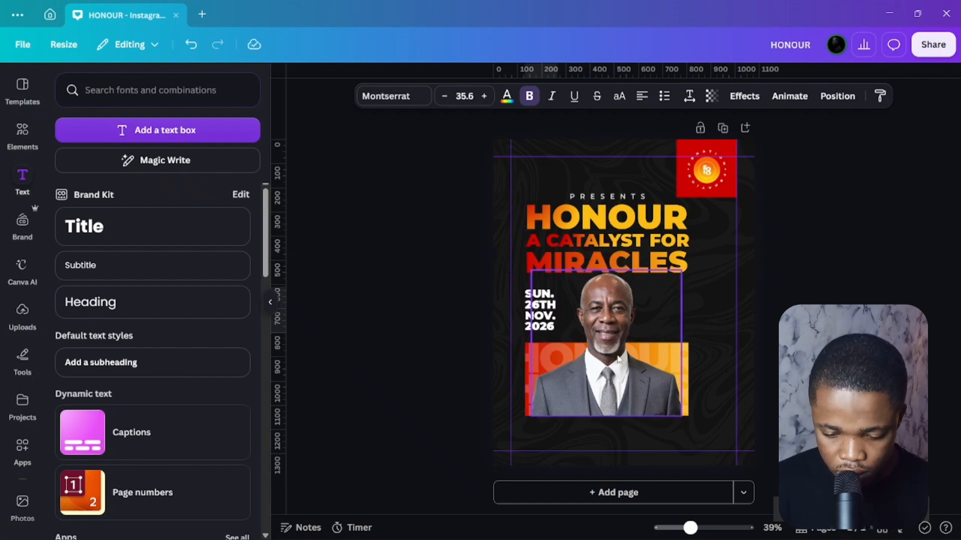
key("Right")
key("Right")
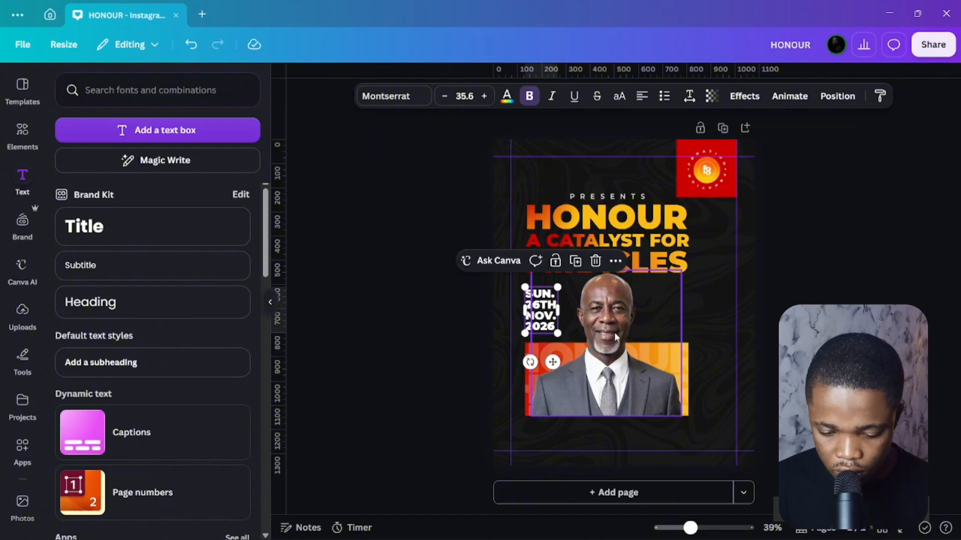
key("Left")
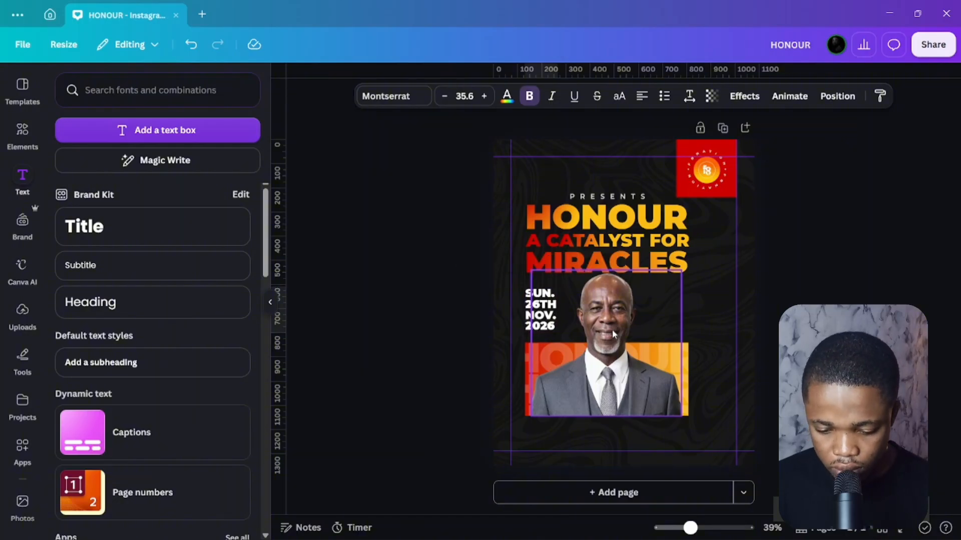
Give the date letter spacing 50 and widen its box to 148 × 192 to keep four lines.
left_click(689, 95)
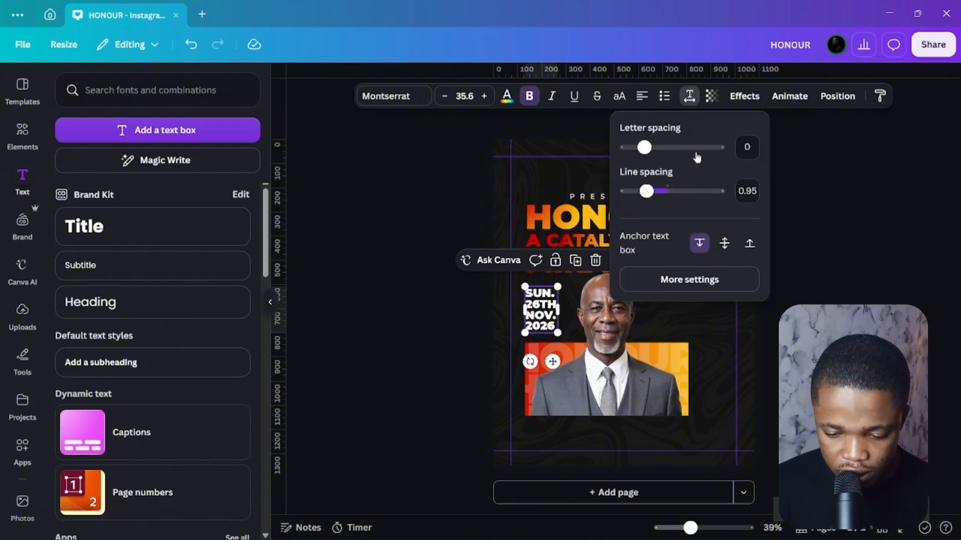
left_click(739, 145)
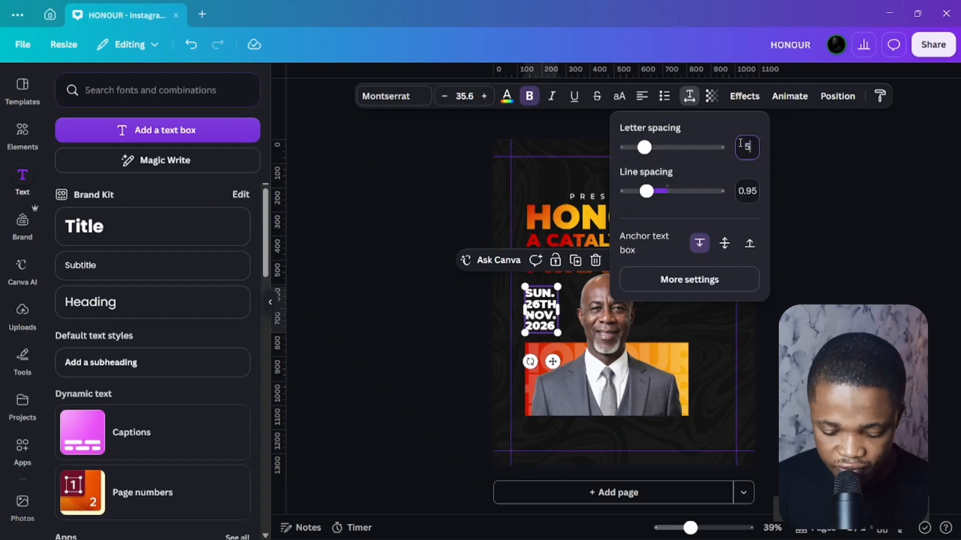
key("Return")
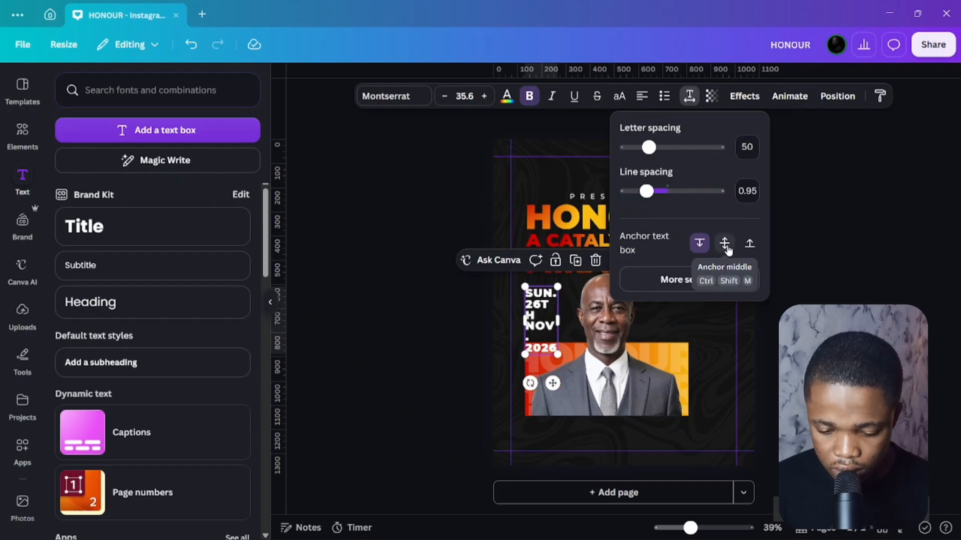
left_click_drag(561, 320, 568, 327)
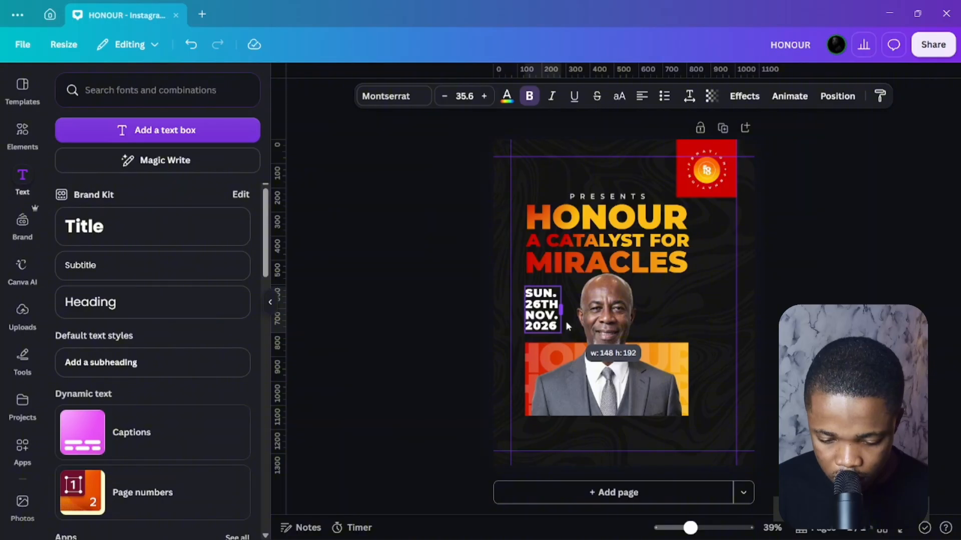
Set the four-line 'SUN. 26TH NOV. 2026' date in Montserrat ExtraBold and preview the layout.
left_click(380, 96)
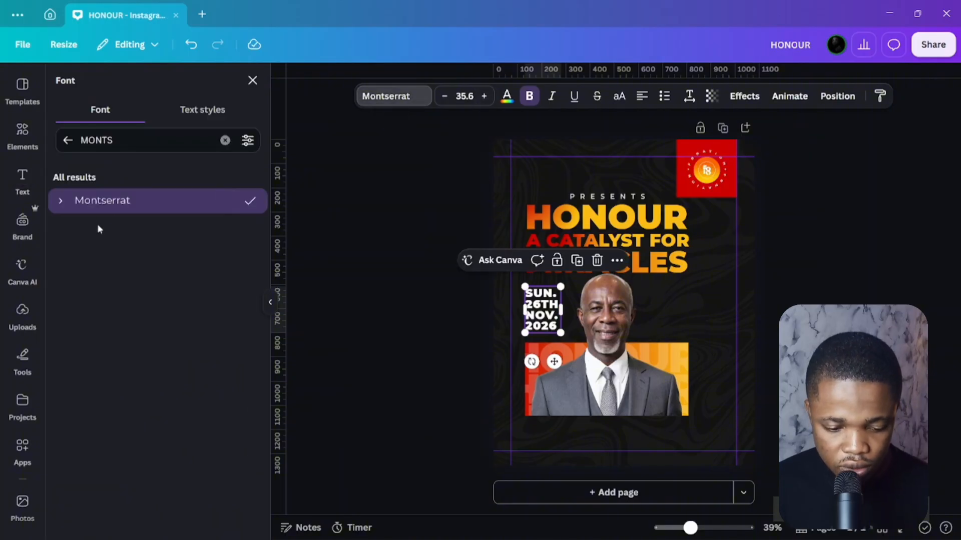
left_click(63, 202)
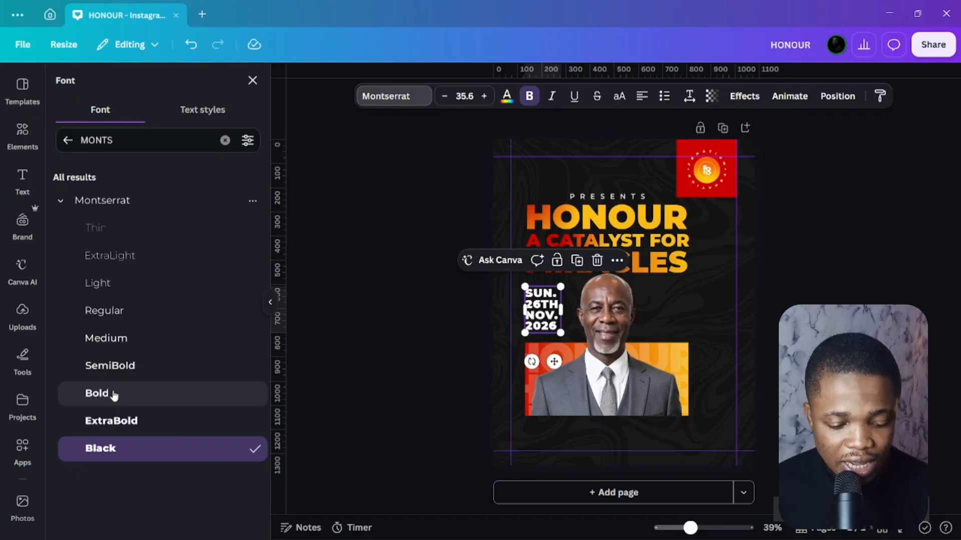
left_click(114, 394)
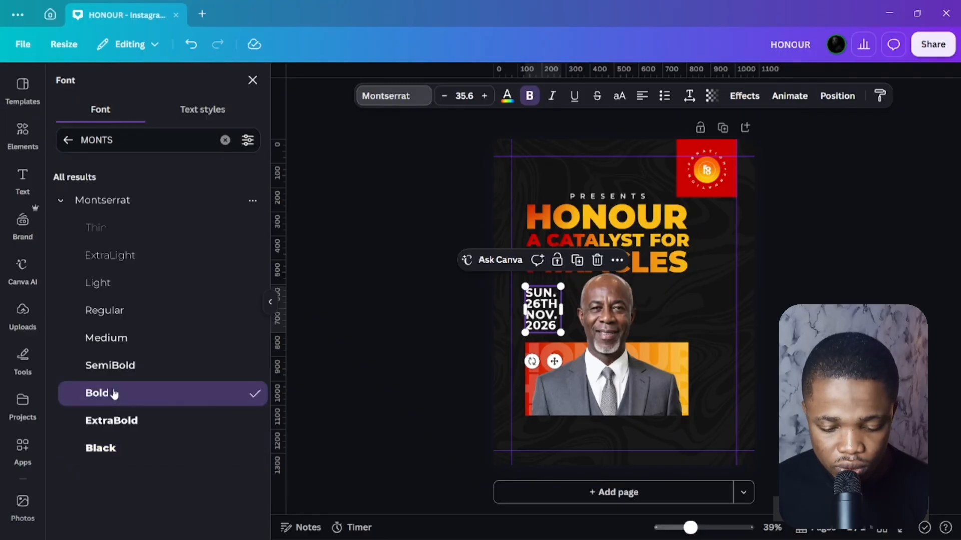
left_click(123, 419)
left_click(359, 297)
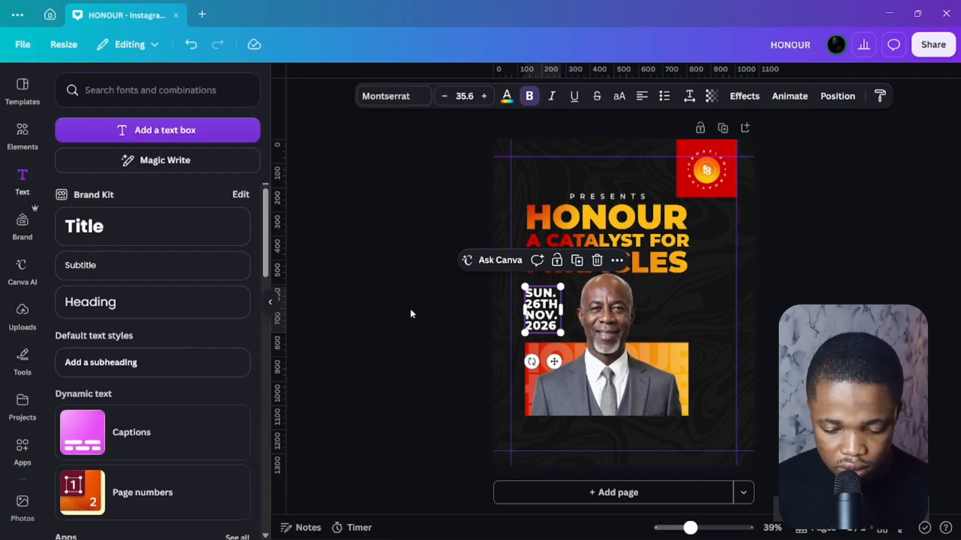
left_click(816, 325)
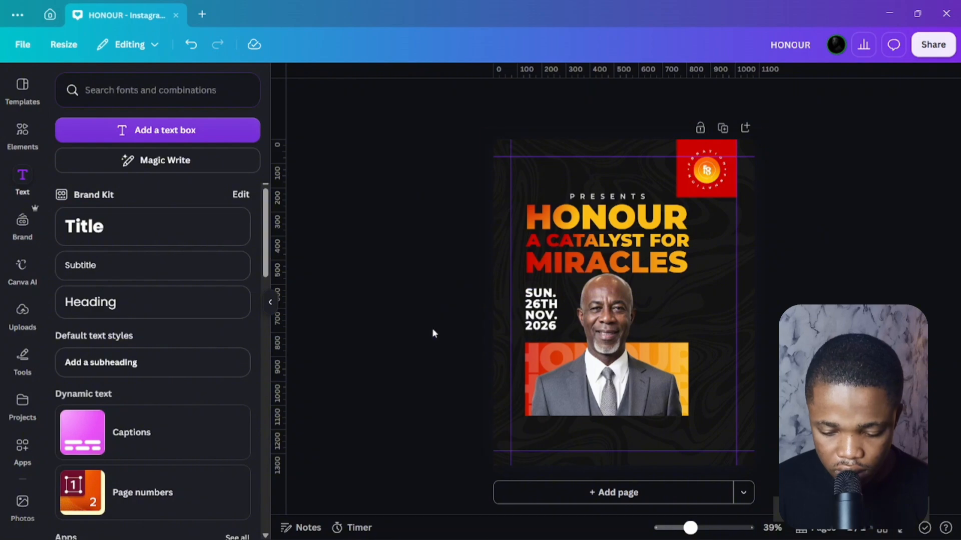
left_click(536, 310)
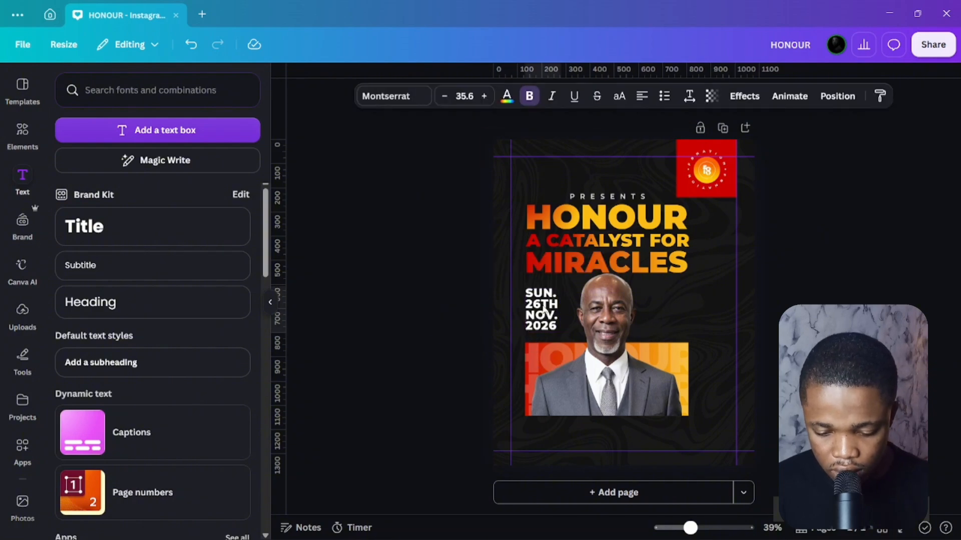
left_click(404, 307)
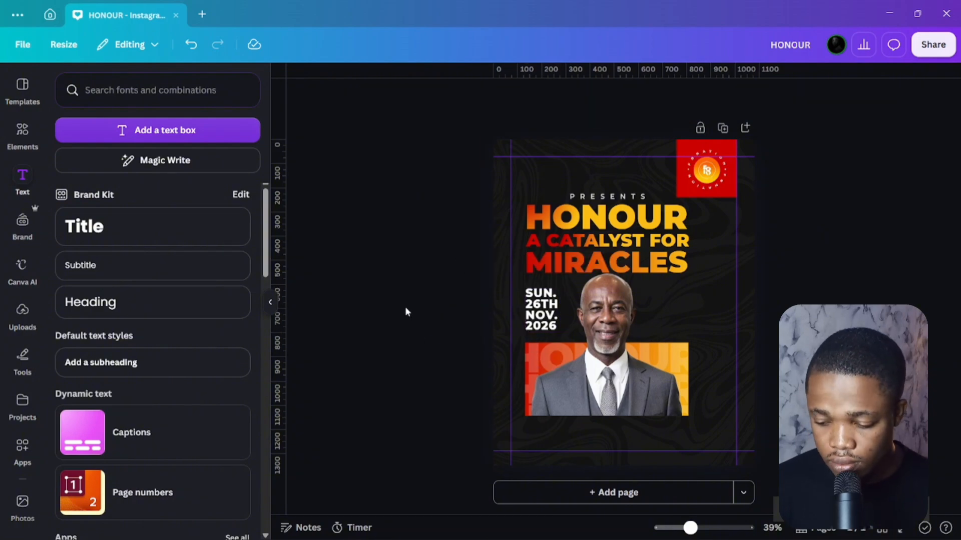
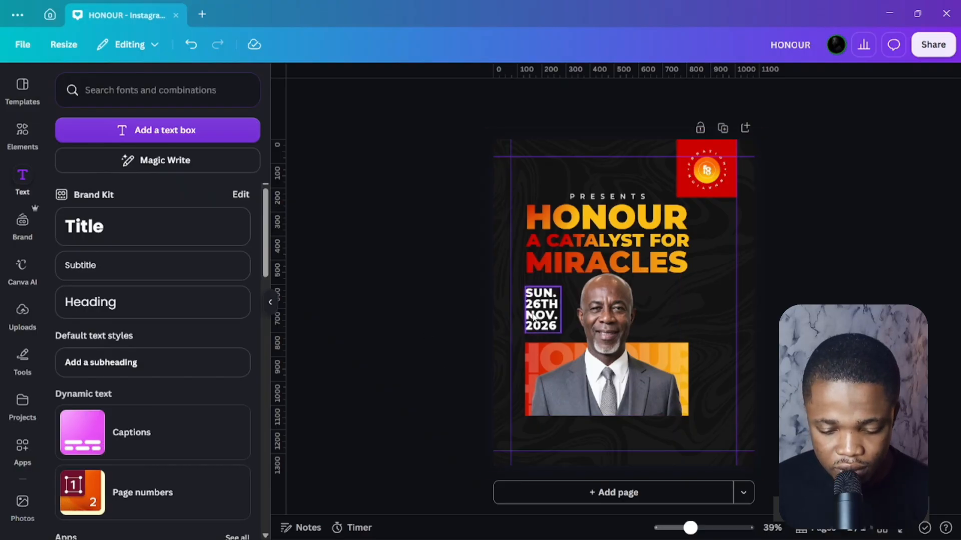
Duplicate the date text beside the portrait, replace it with the speaker's name, and wrap it to three lines.
left_click_drag(539, 316, 691, 316)
double_click(674, 315)
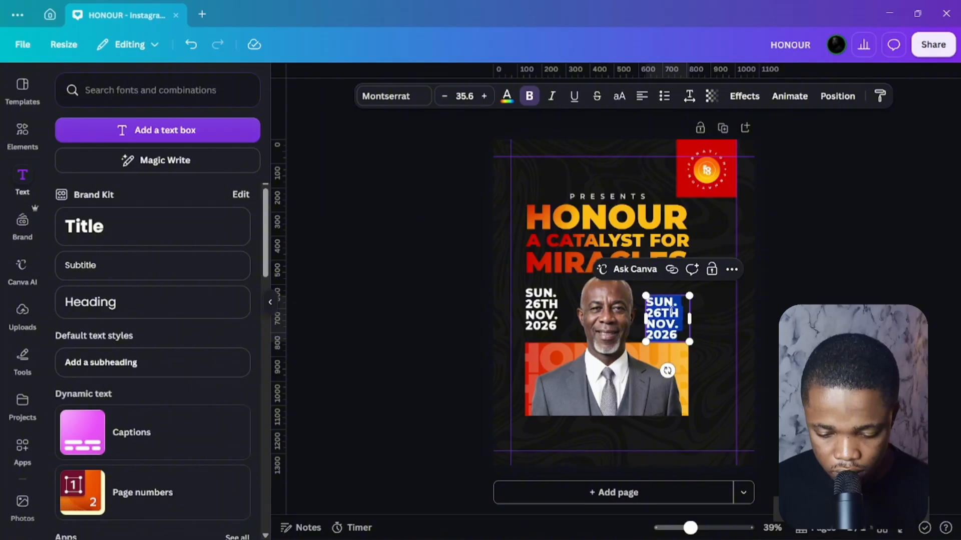
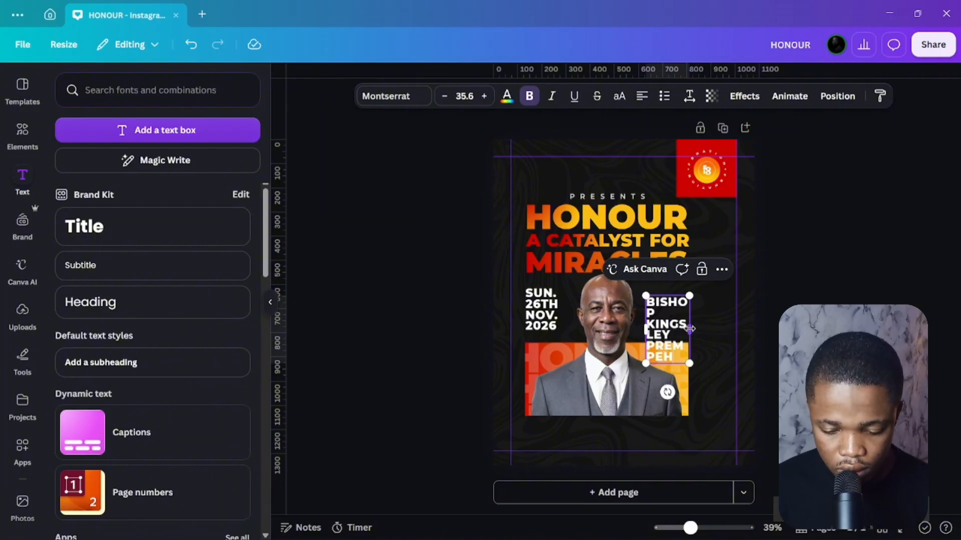
left_click_drag(690, 329, 675, 359)
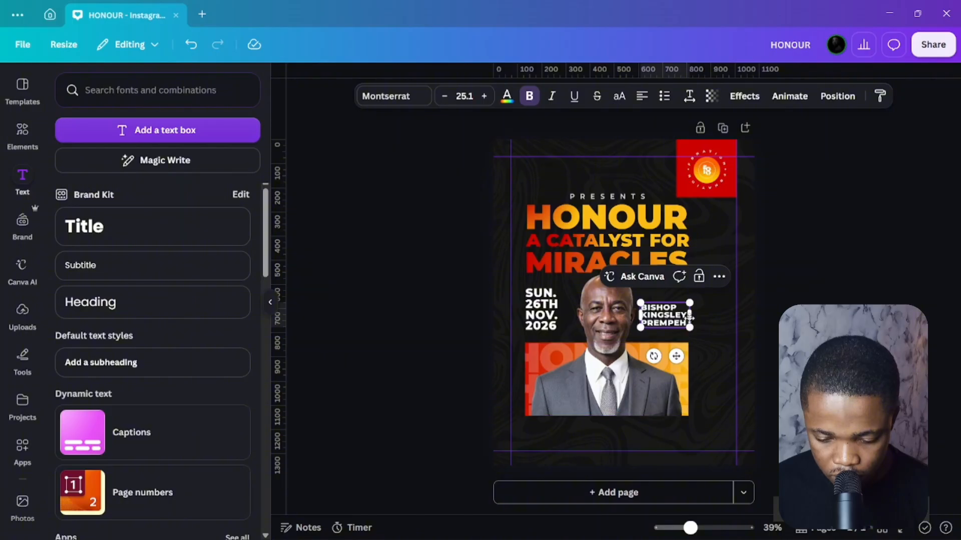
left_click_drag(691, 316, 690, 323)
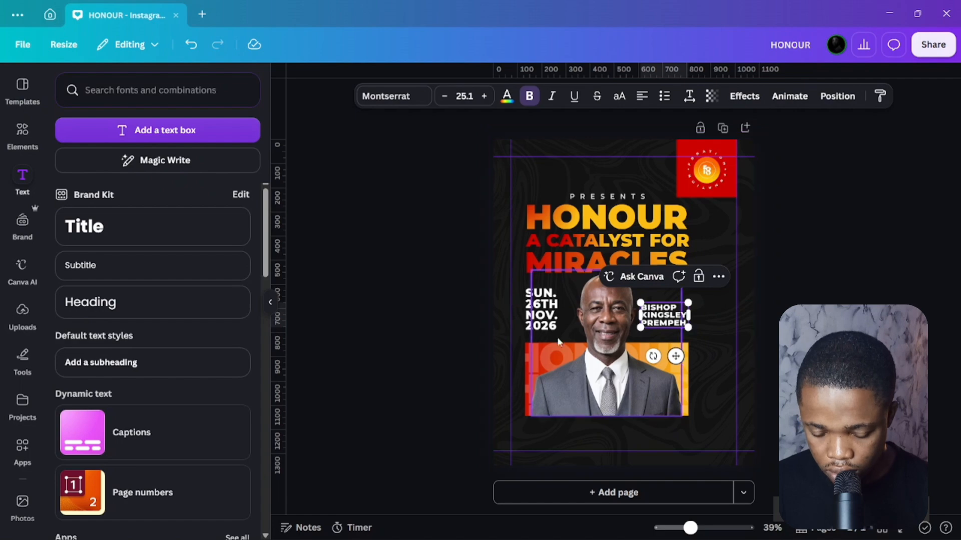
left_click(400, 325)
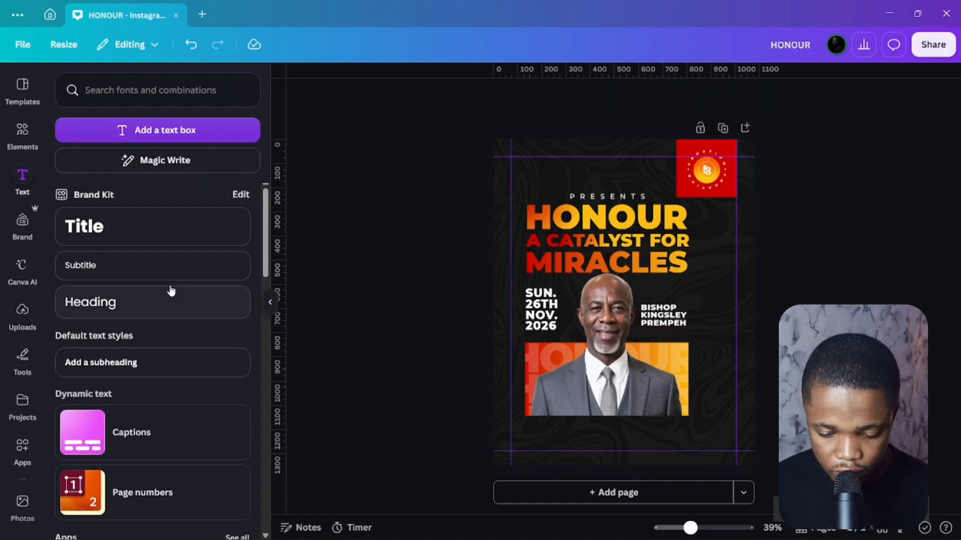
Add a square from Elements and flatten it into a thin bar above the speaker's name.
left_click(29, 136)
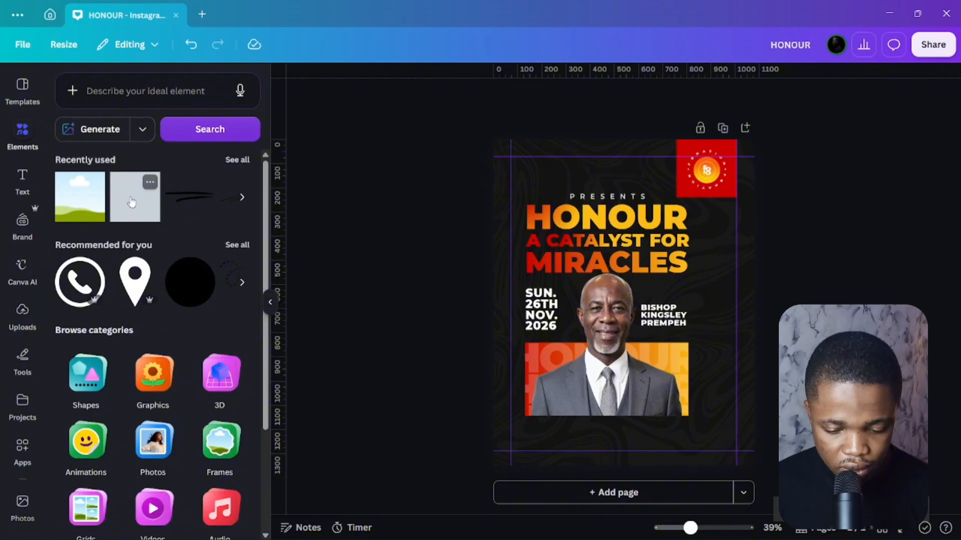
left_click(132, 202)
left_click(309, 312)
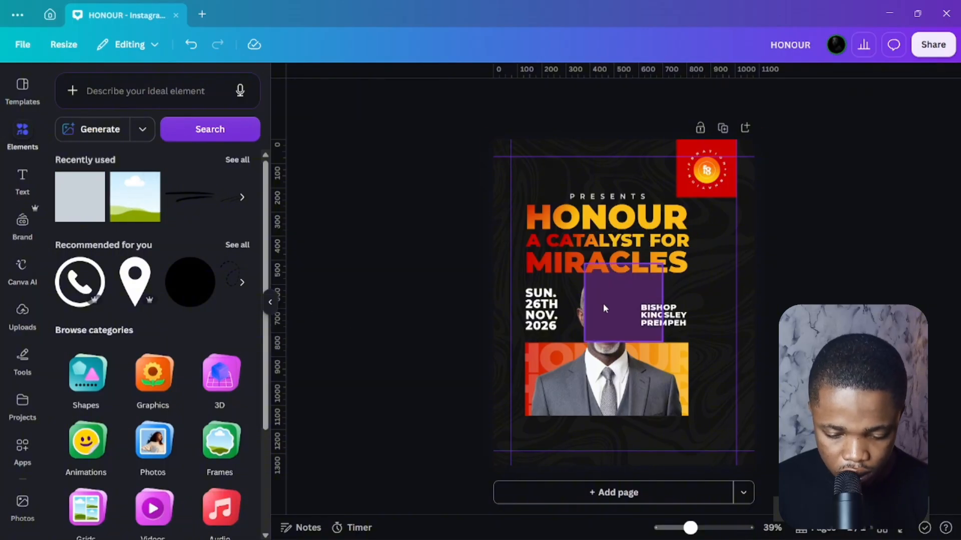
left_click_drag(604, 307, 659, 327)
left_click_drag(680, 365, 687, 300)
Set the bar's corner rounding to 0, lower it slightly and reduce its height.
scroll(640, 299, "up", 5)
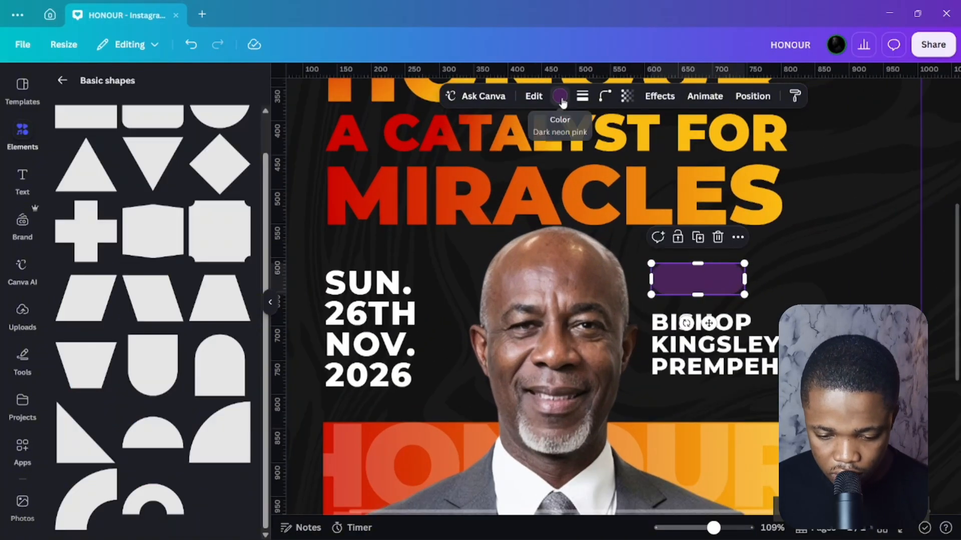
left_click(605, 96)
mouse_move(569, 148)
left_mouse_down()
mouse_move(535, 159)
mouse_move(550, 148)
left_mouse_up()
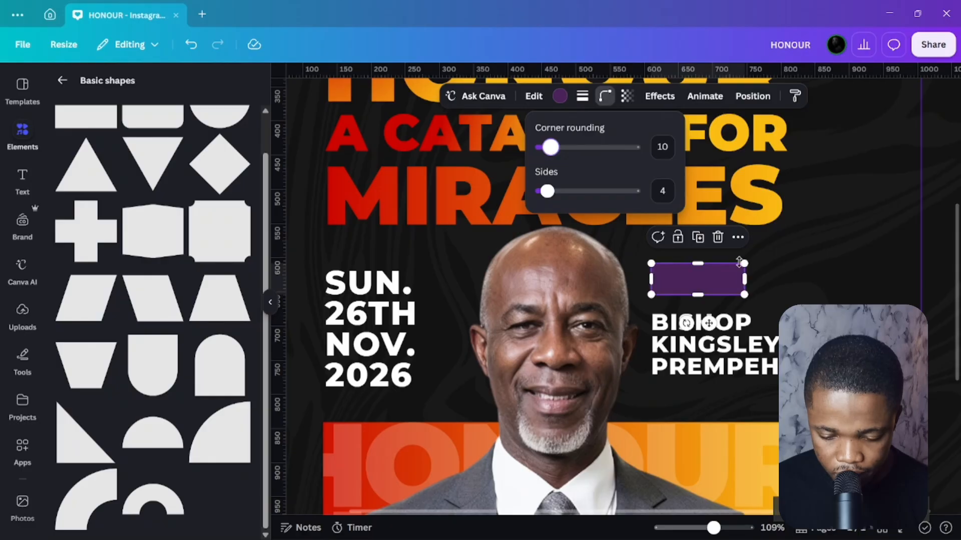
left_click(846, 272)
left_click_drag(673, 285, 673, 293)
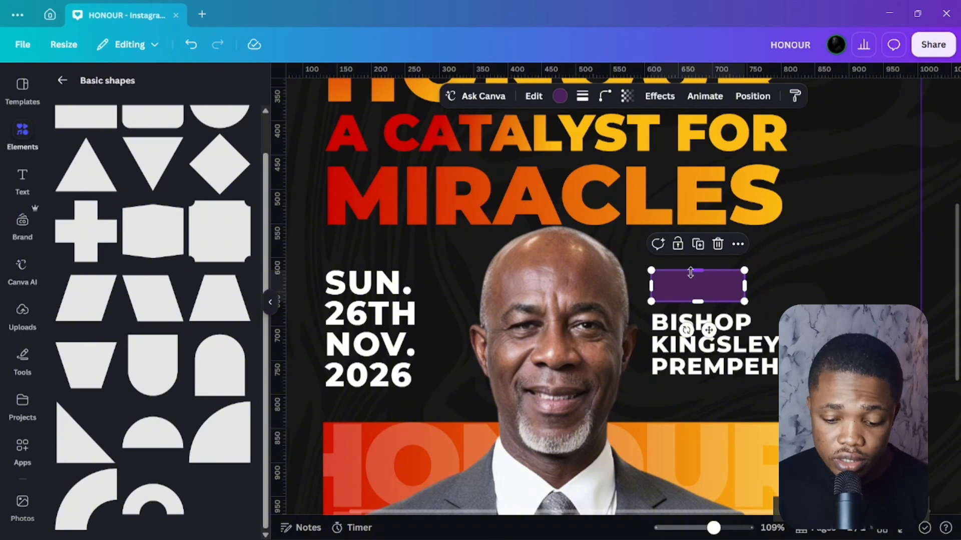
left_click_drag(698, 302, 701, 297)
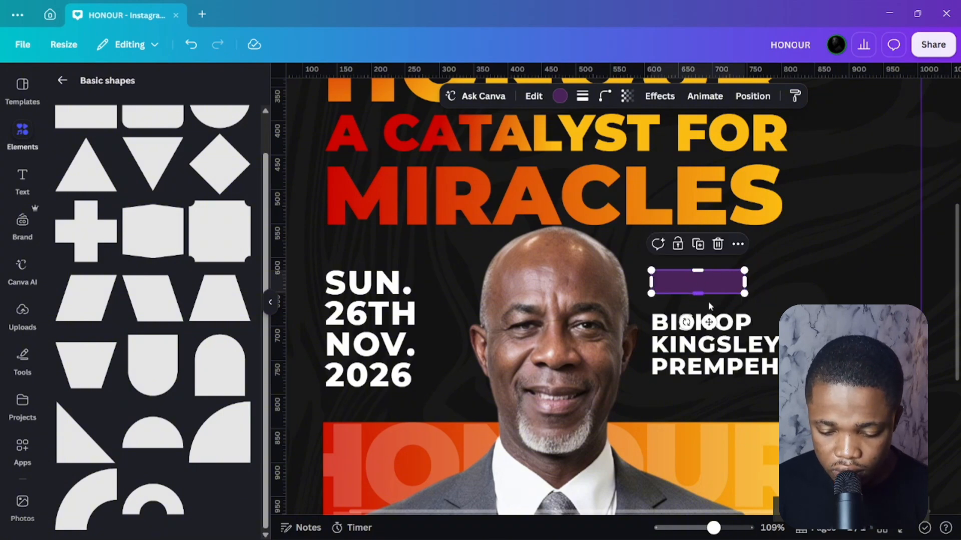
Nudge the name text up and fill the bar with the orange gradient.
left_click(689, 341)
left_click_drag(688, 341, 687, 339)
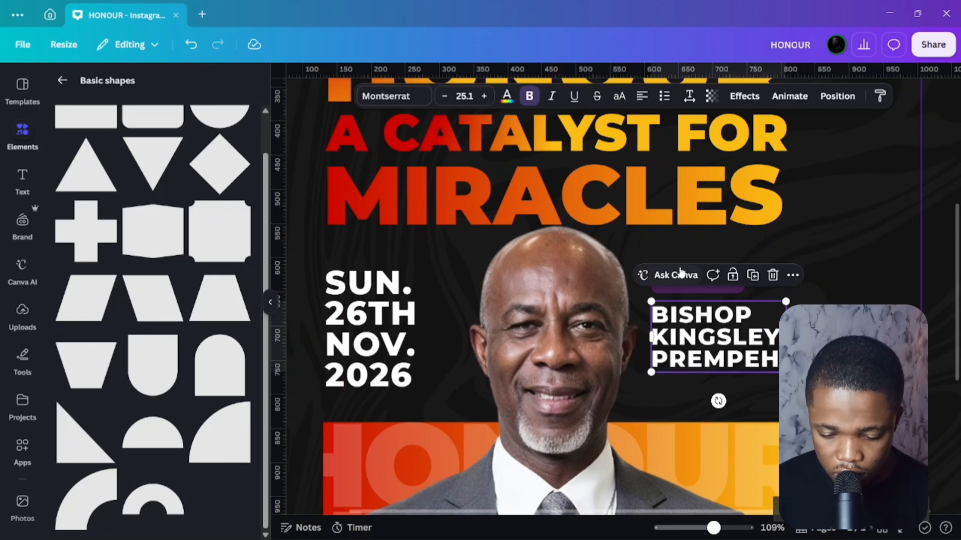
left_click(696, 293)
left_click(695, 289)
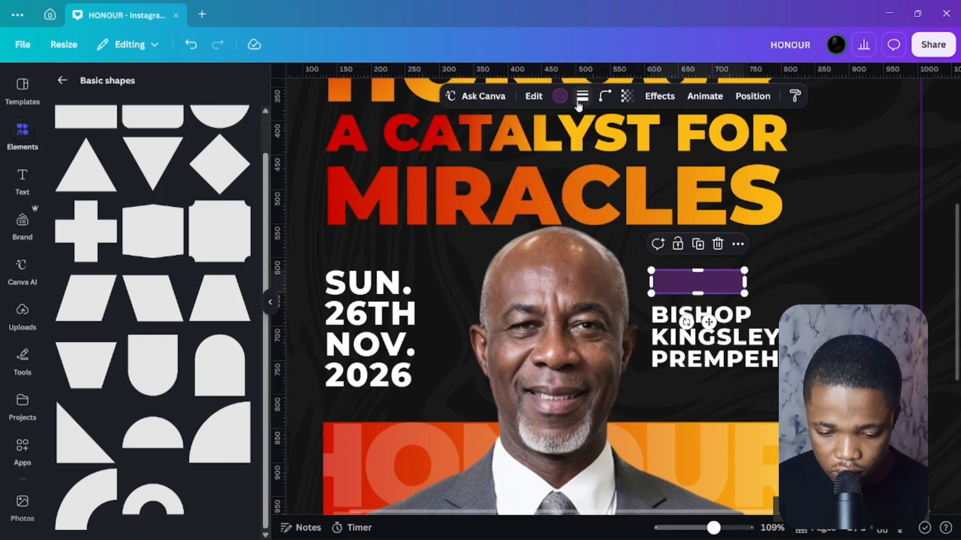
left_click(560, 96)
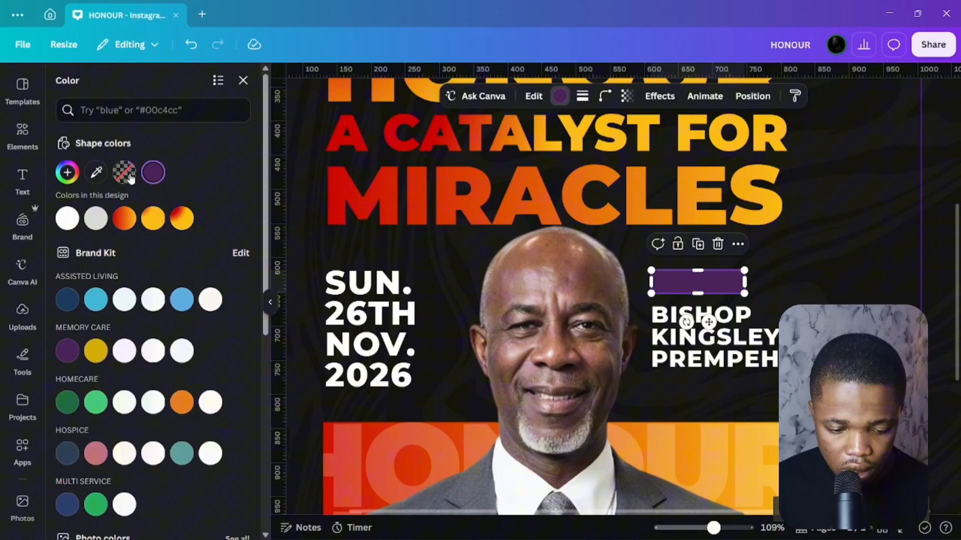
left_click(128, 217)
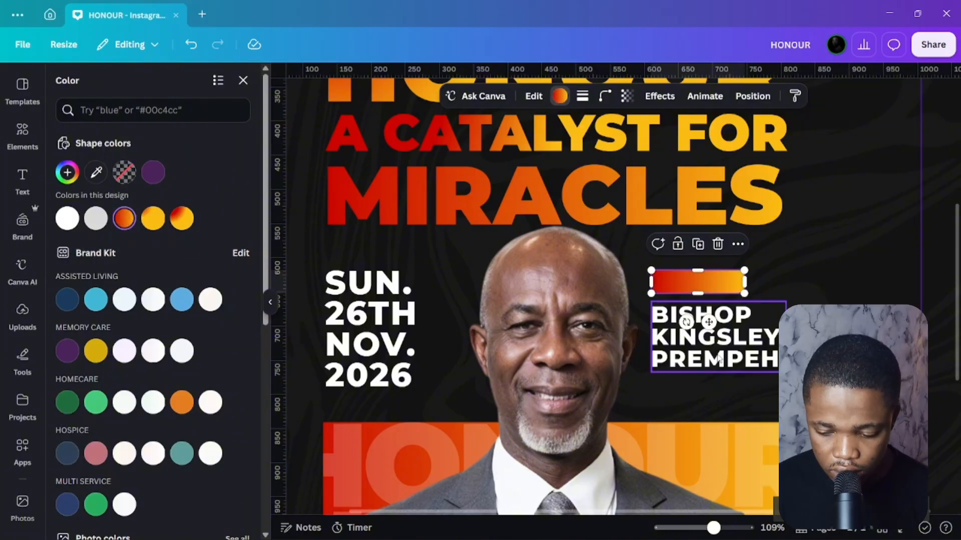
scroll(695, 334, "down", 5)
scroll(711, 301, "up", 3)
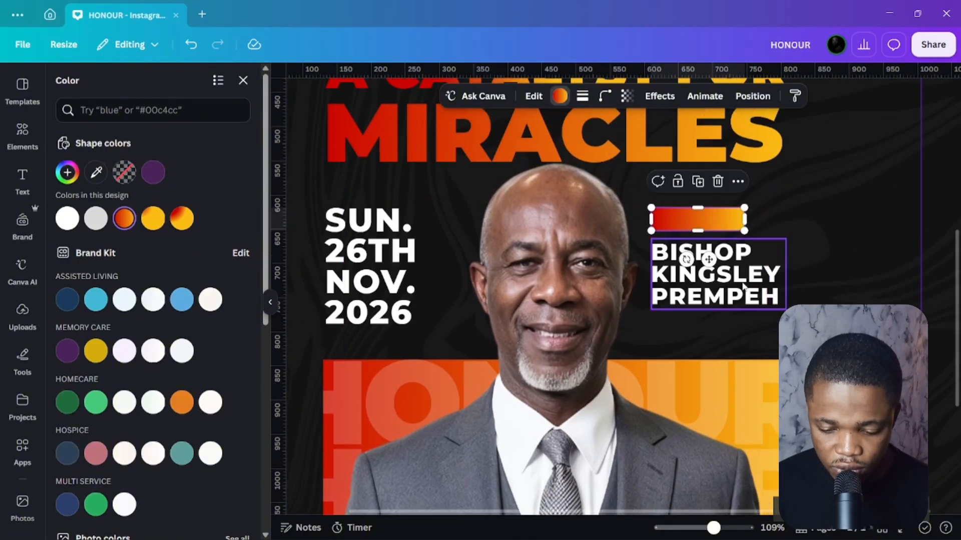
Copy the name text onto the bar, change it to GUEST, and narrow the box to fit.
left_click_drag(744, 286, 723, 291)
left_click_drag(723, 290, 781, 244)
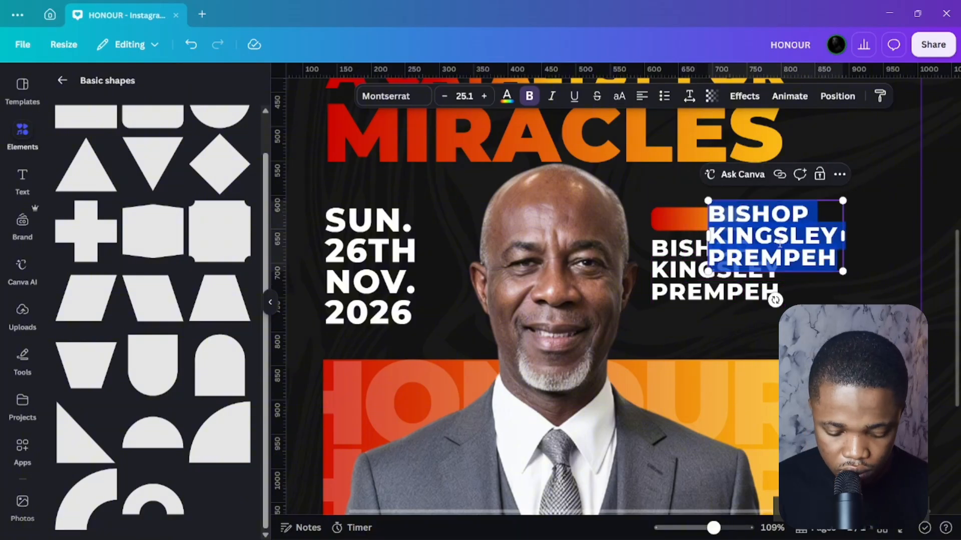
type("GUEST")
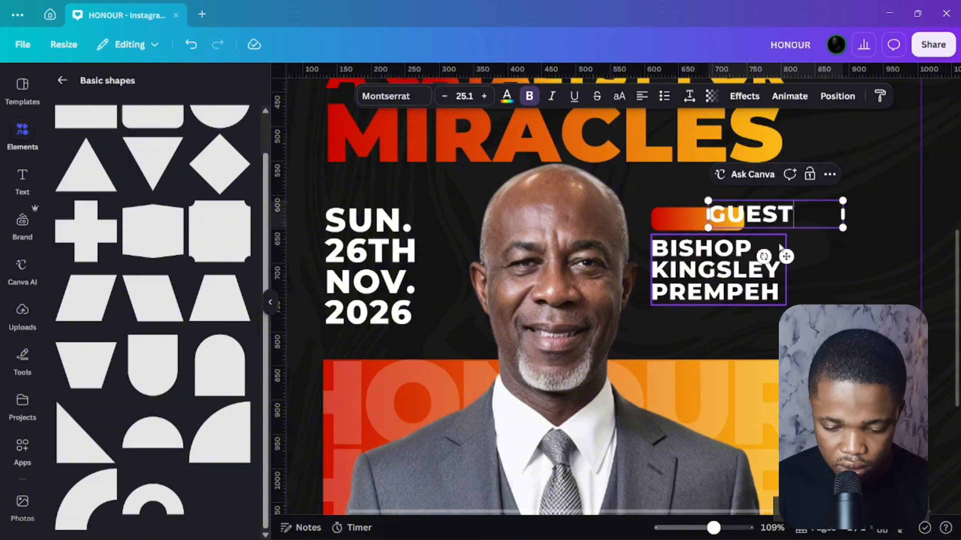
left_click(822, 259)
left_click(826, 220)
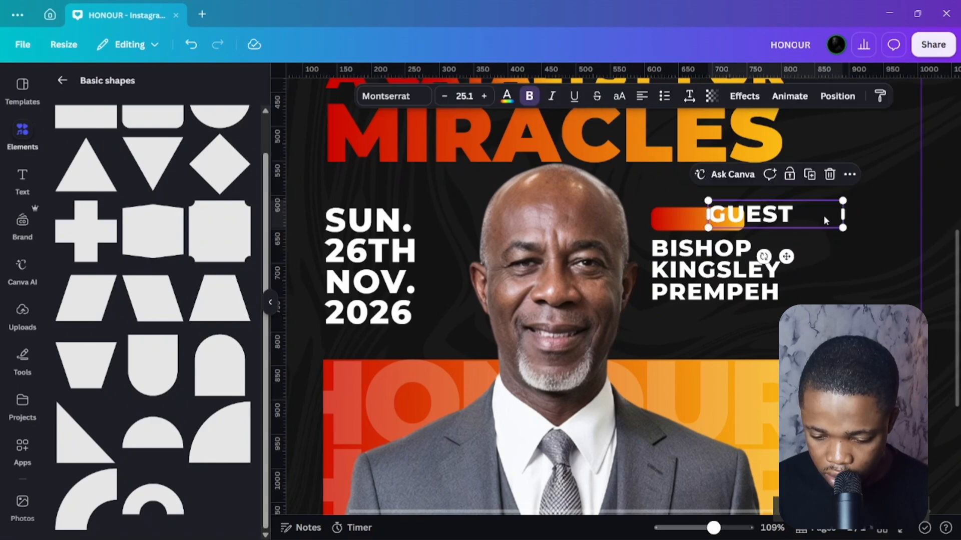
left_click_drag(846, 221, 713, 258)
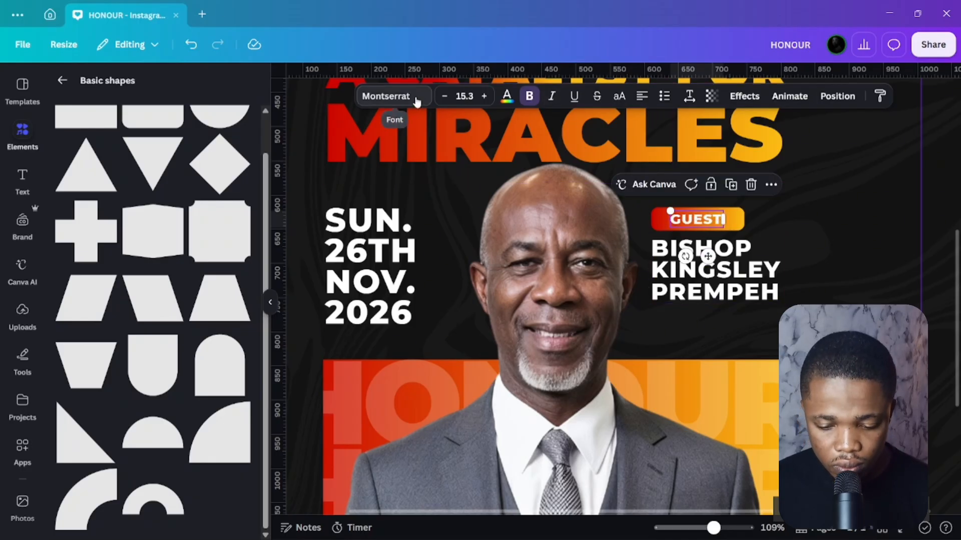
Set the GUEST label font to Montserrat SemiBold.
left_click(392, 96)
left_click(60, 201)
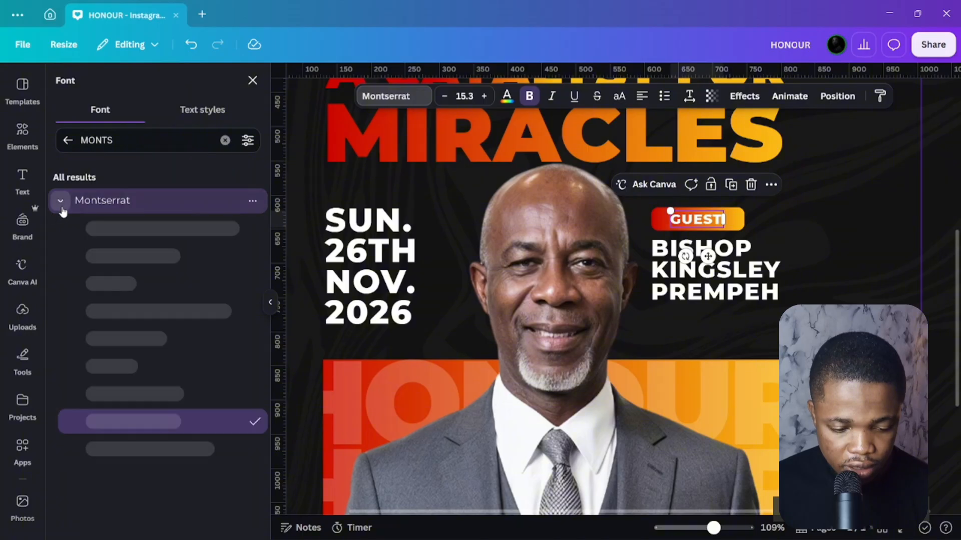
left_click(136, 365)
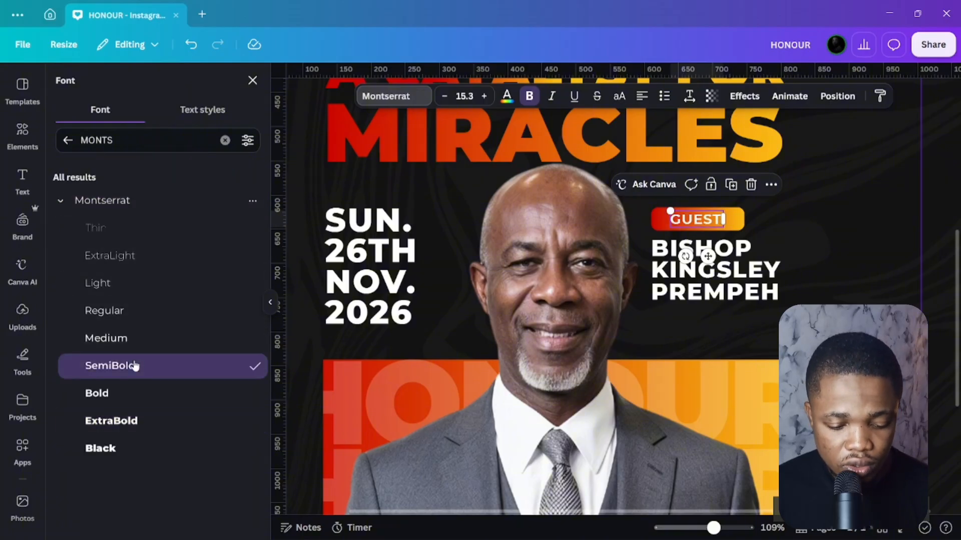
left_click(316, 245)
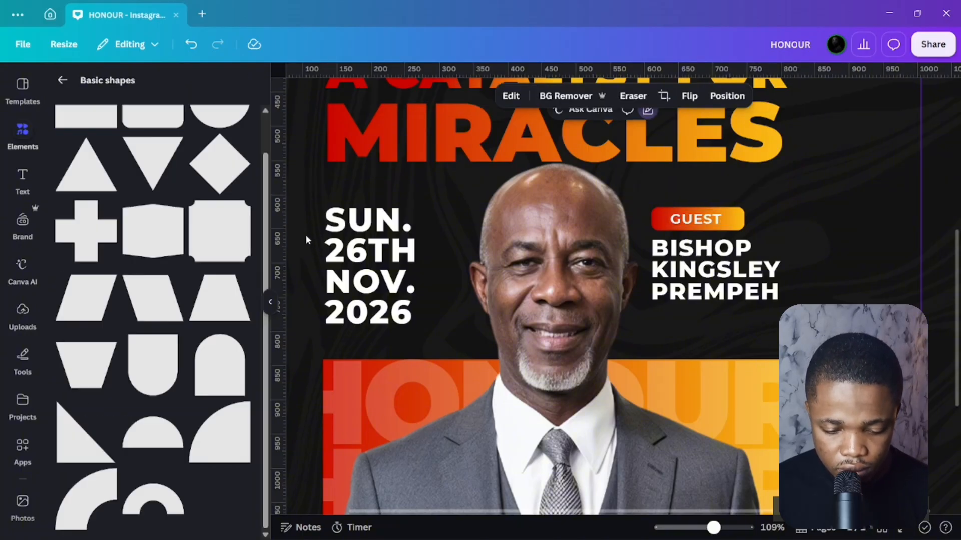
key("Escape")
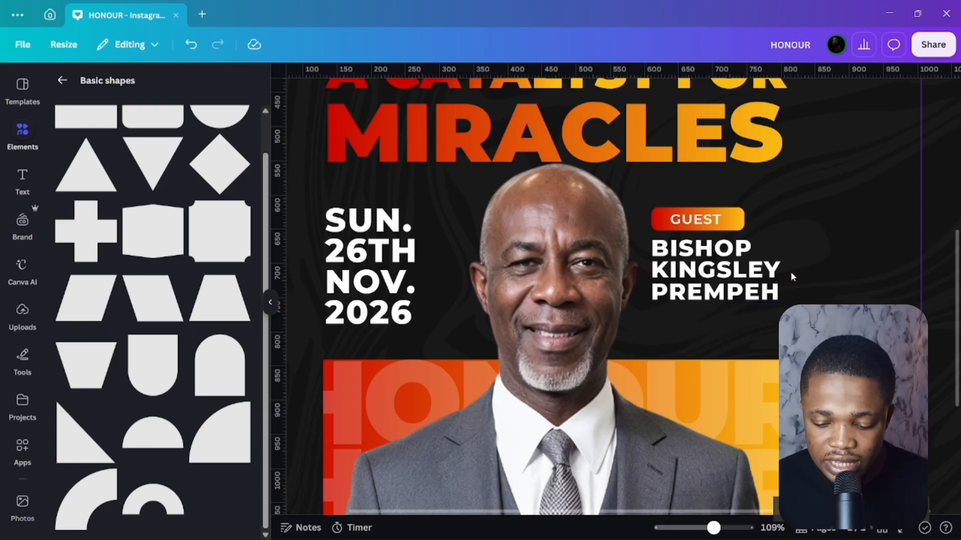
Move the GUEST label and name together lower, then undo the name's move.
left_click(725, 270)
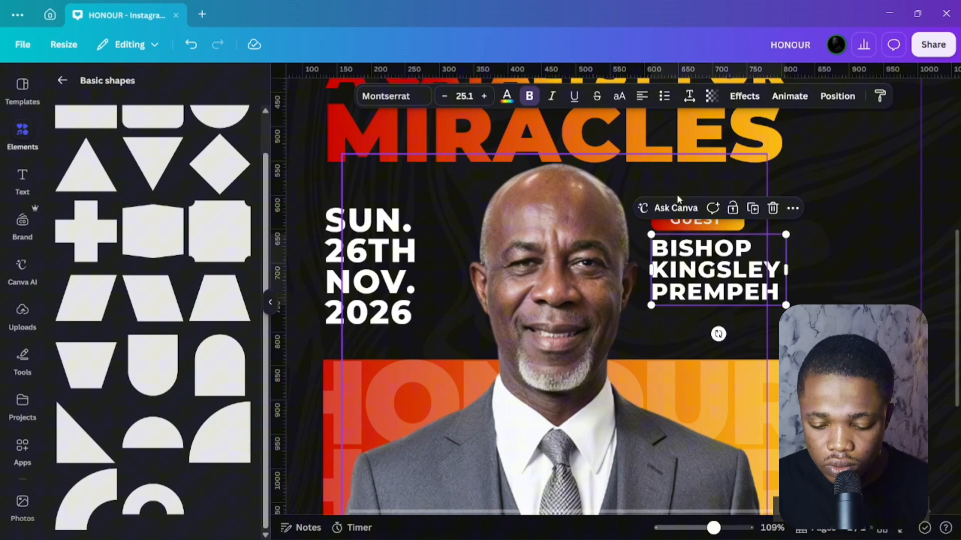
left_click(676, 227, "shift")
left_click_drag(699, 227, 703, 245)
scroll(725, 302, "down", 5)
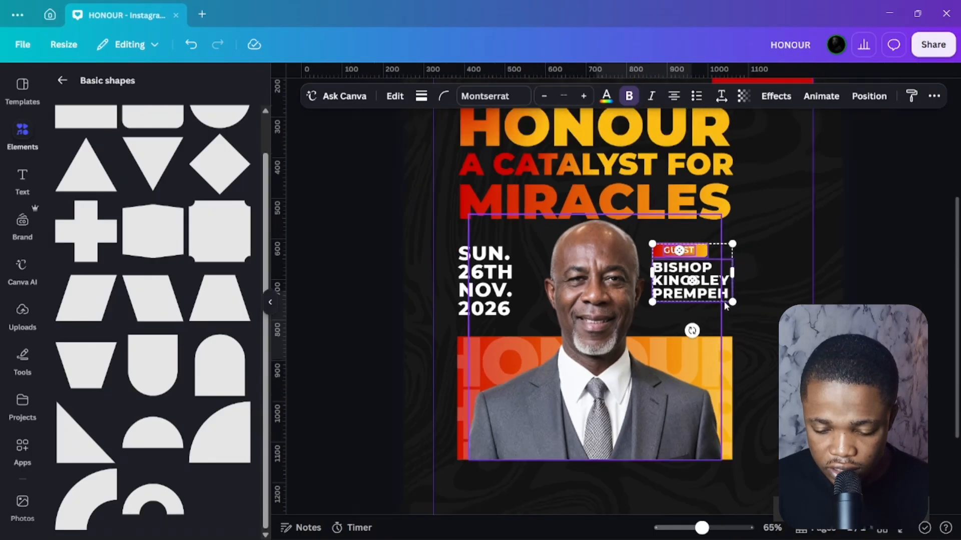
left_click(941, 293)
left_click(693, 290)
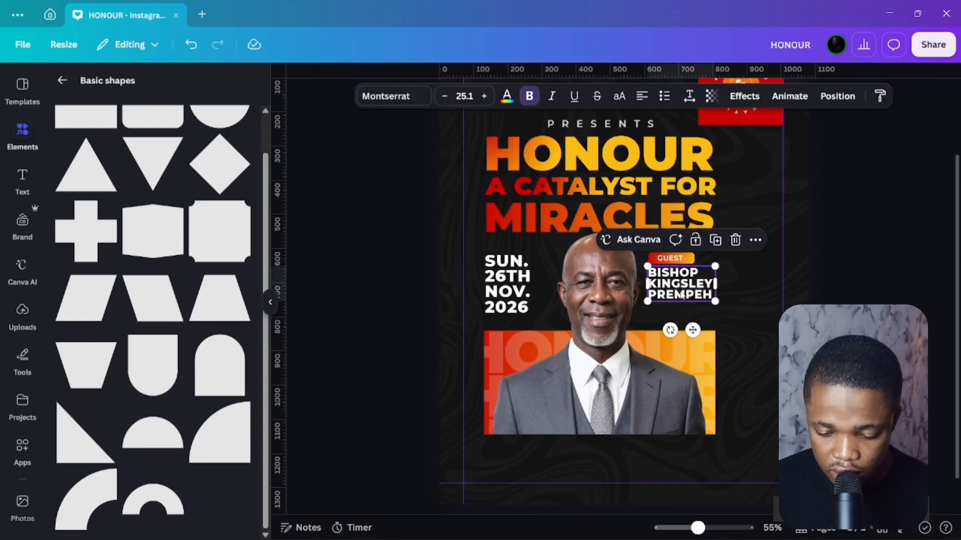
key("ctrl+z")
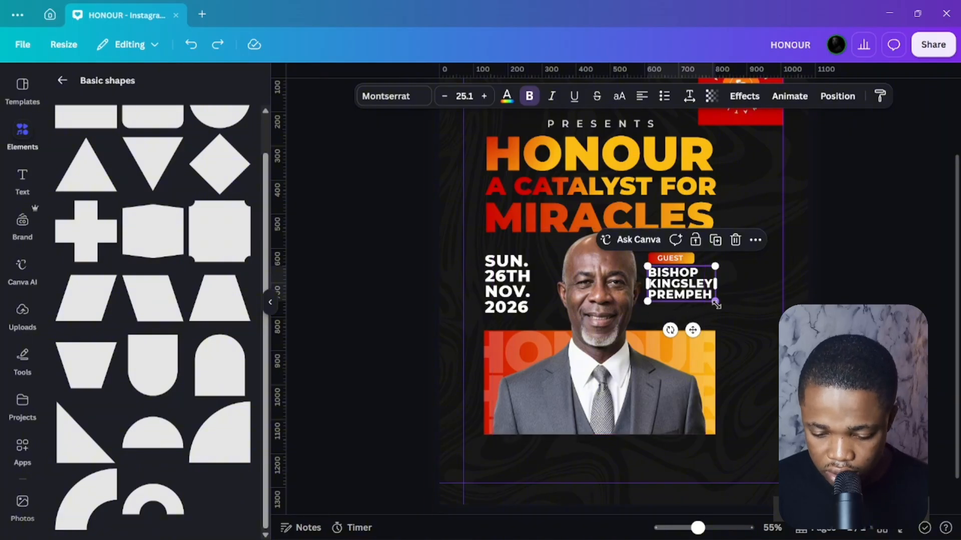
Shrink the speaker name to 23.1 and nudge the name, label and bar slightly right.
left_click_drag(713, 303, 708, 305)
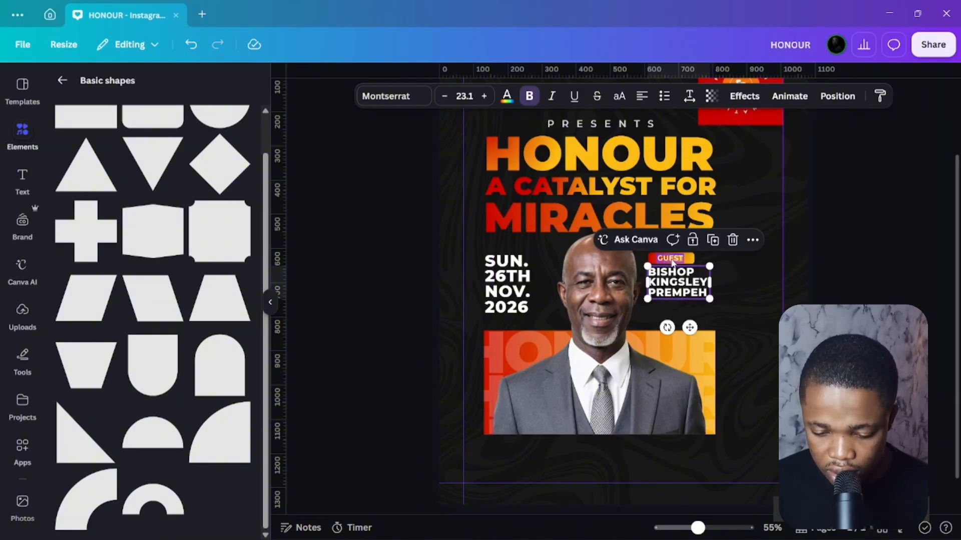
left_click(671, 261, "shift")
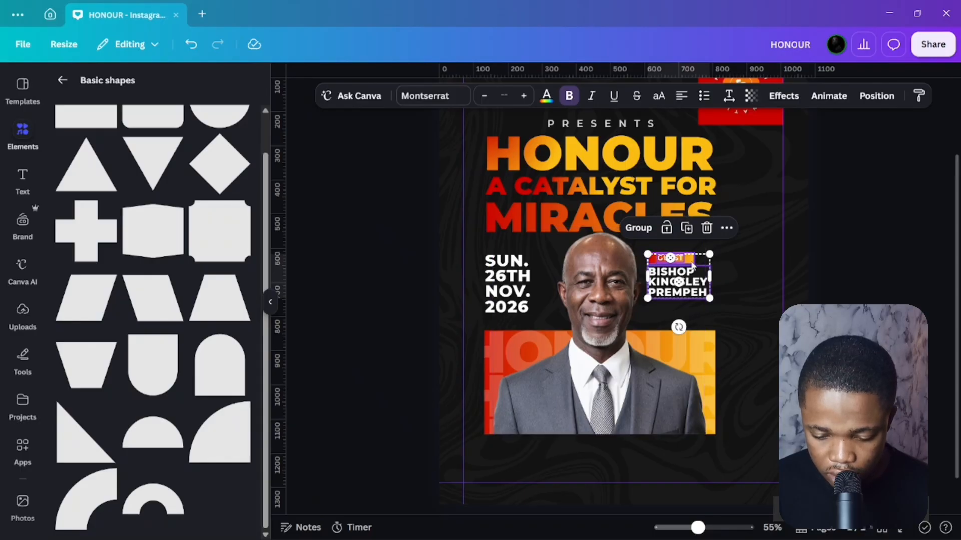
left_click(692, 262, "shift")
left_click_drag(659, 279, 665, 279)
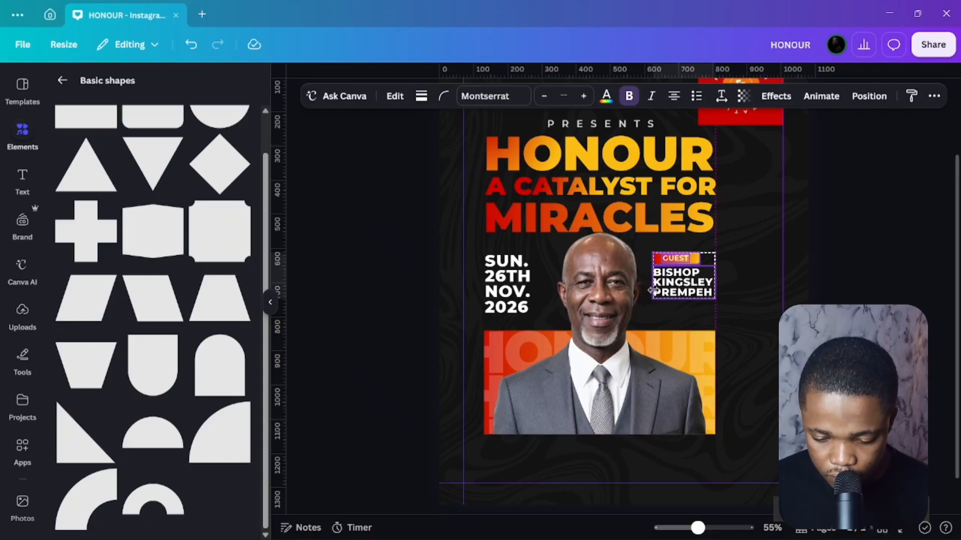
left_click(388, 243)
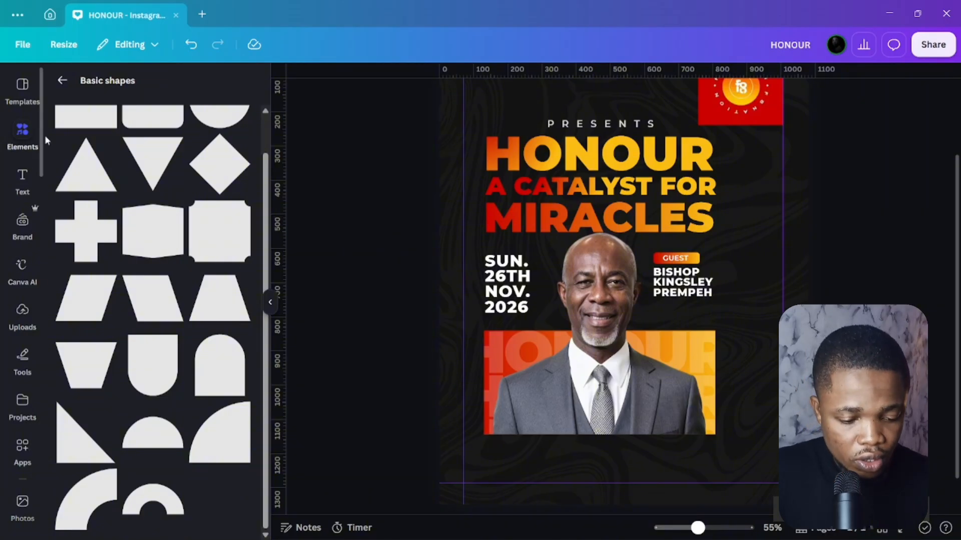
Search elements for 'zigzag line', then clear the search and return to the overview.
scroll(67, 96, "up", 2)
left_click(61, 85)
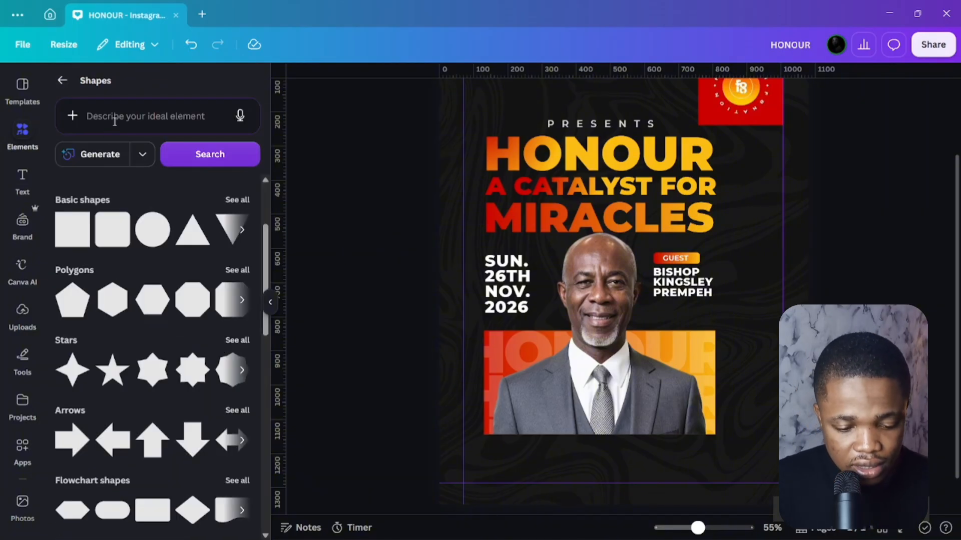
left_click(115, 118)
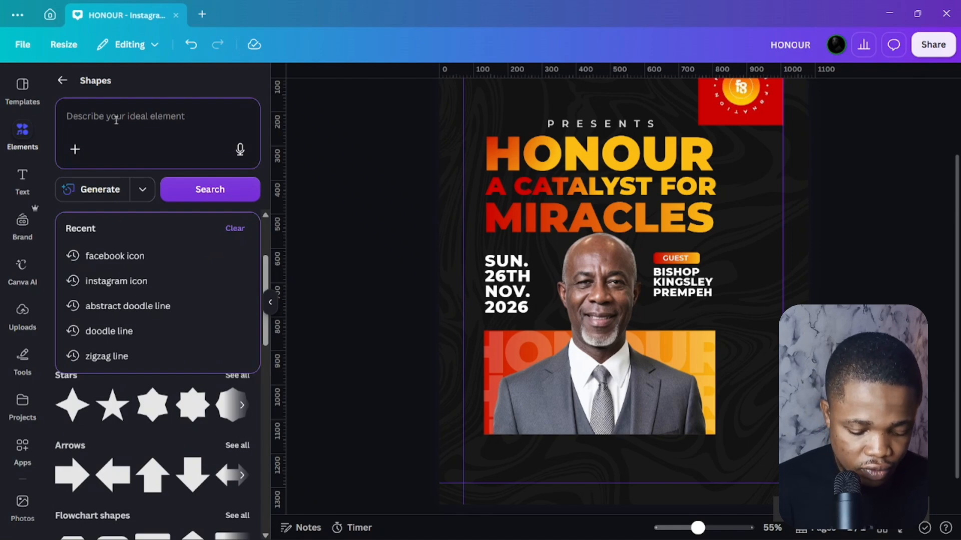
type("zigz")
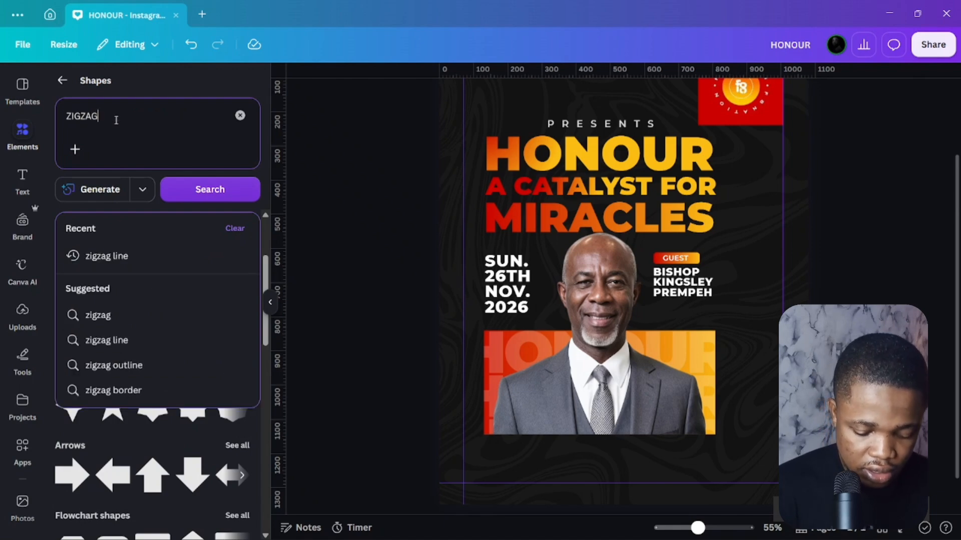
type("ag line")
key("Return")
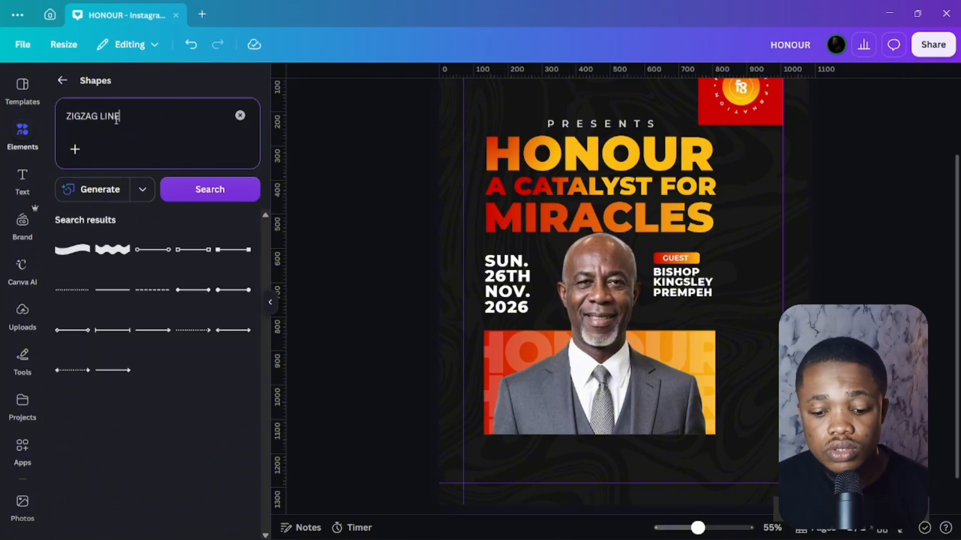
left_click_drag(145, 117, 3, 117)
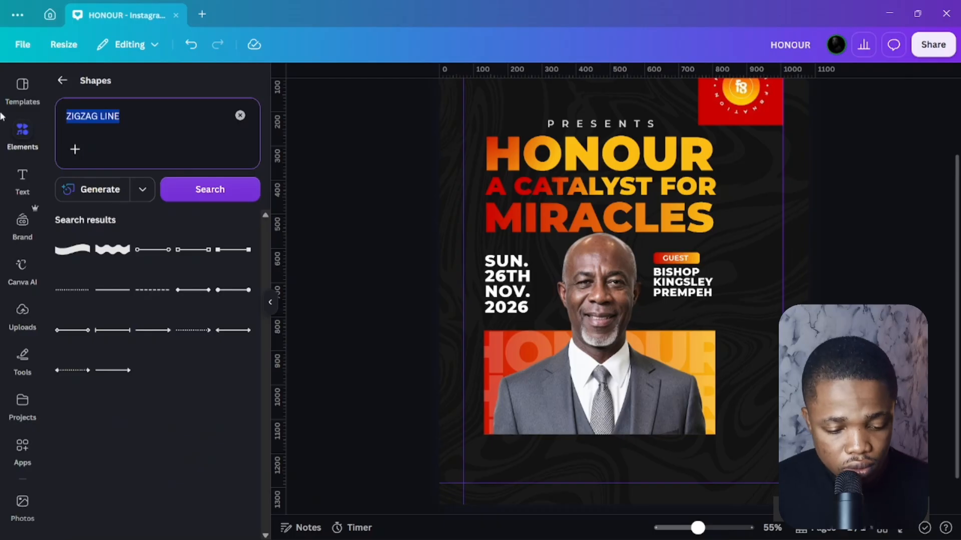
key("BackSpace")
left_click(61, 80)
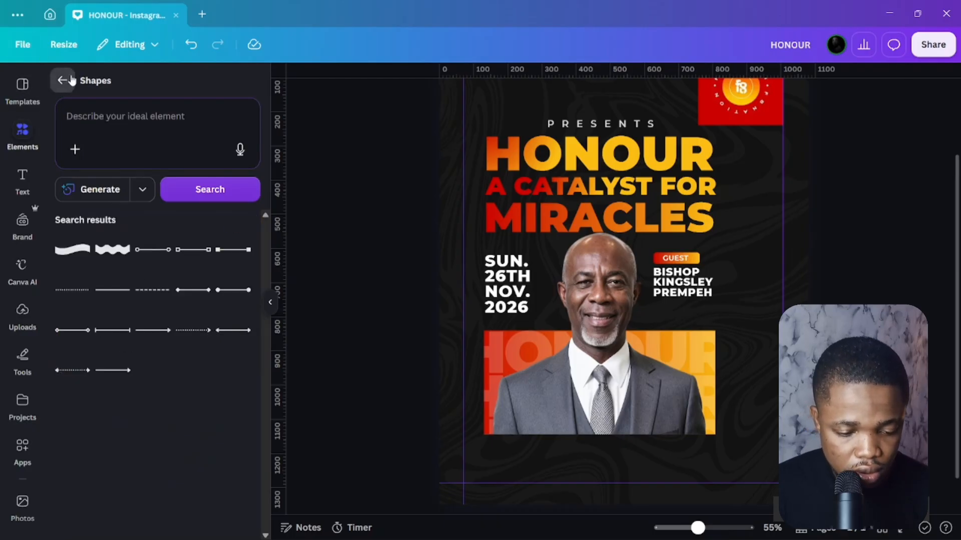
left_click(62, 79)
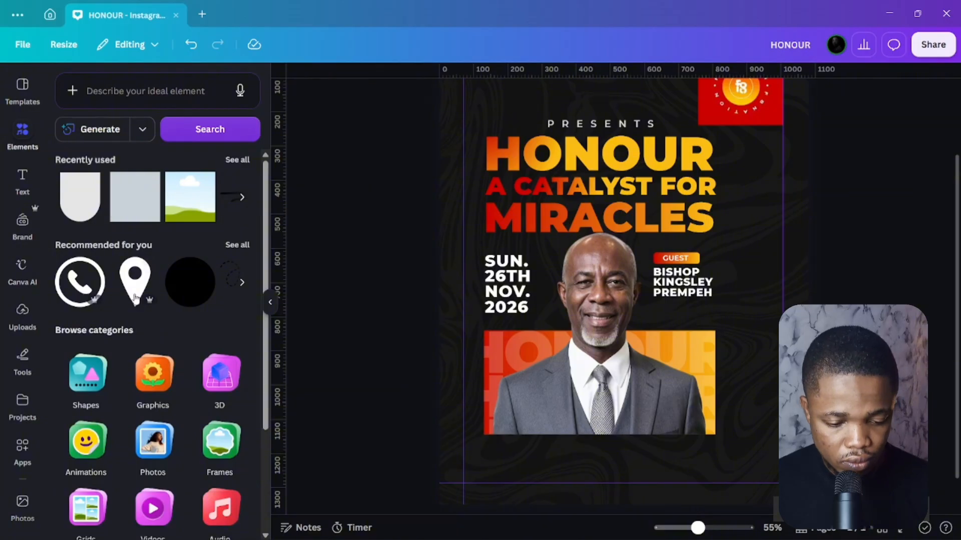
Search 'ZIGZAG LINE' again, show Graphics only, and filter to free results.
left_click(109, 91)
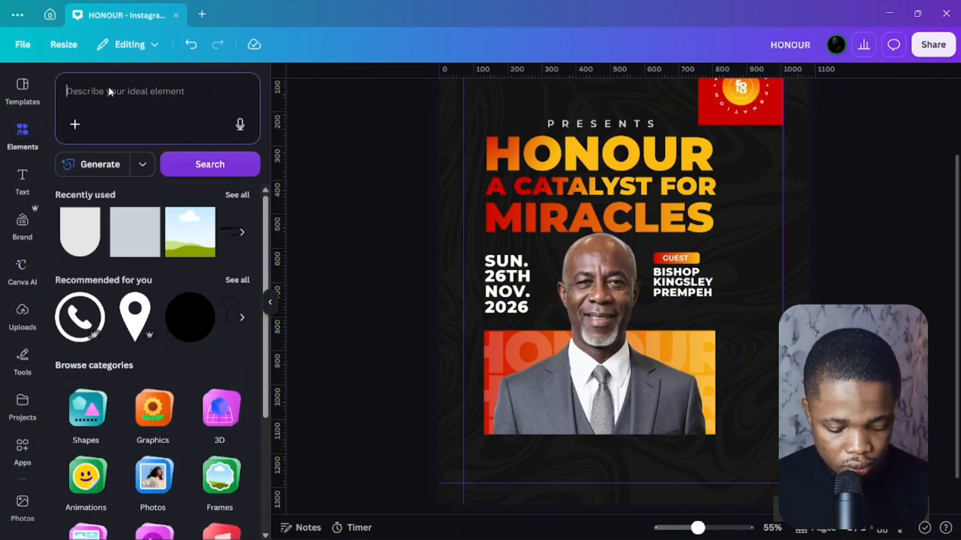
type("ZIGZAG LINE")
key("Return")
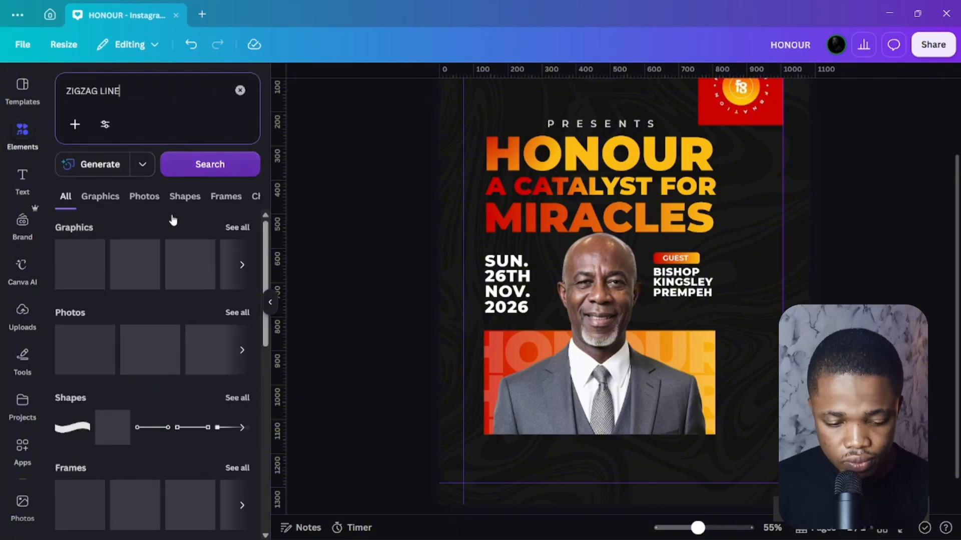
left_click(238, 228)
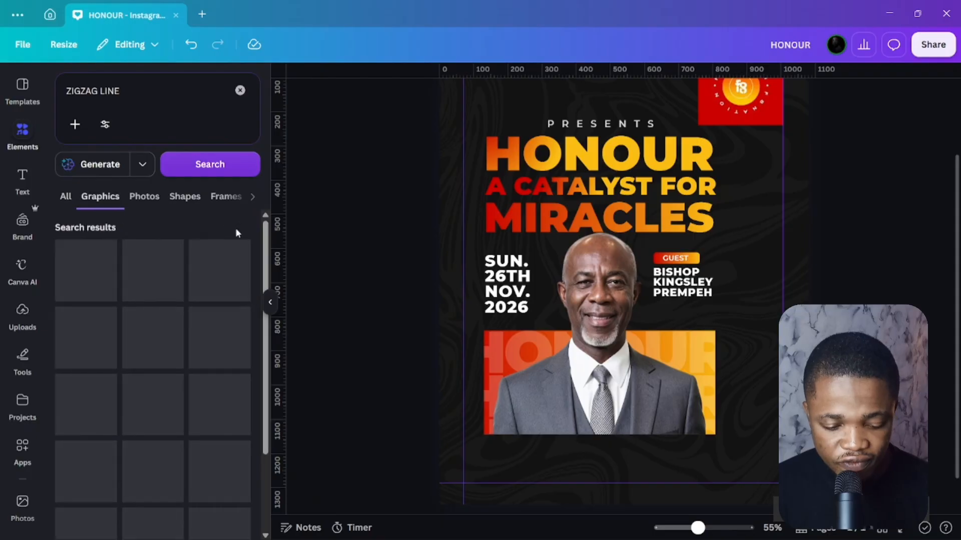
scroll(189, 334, "down", 3)
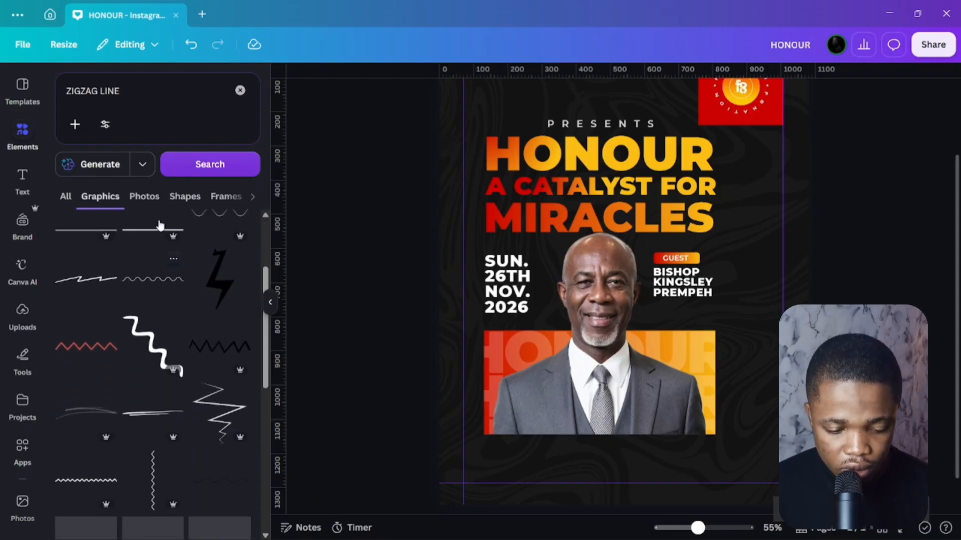
left_click(105, 124)
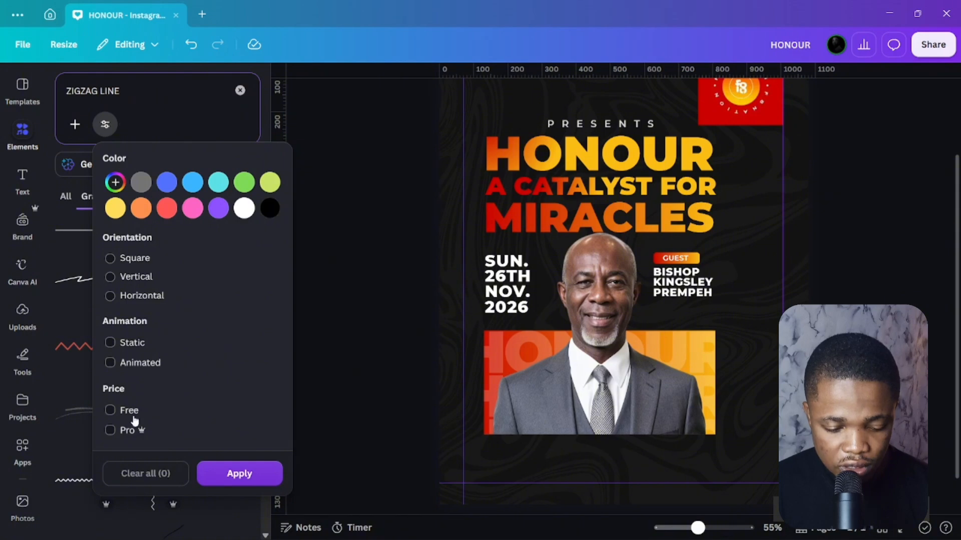
left_click(232, 474)
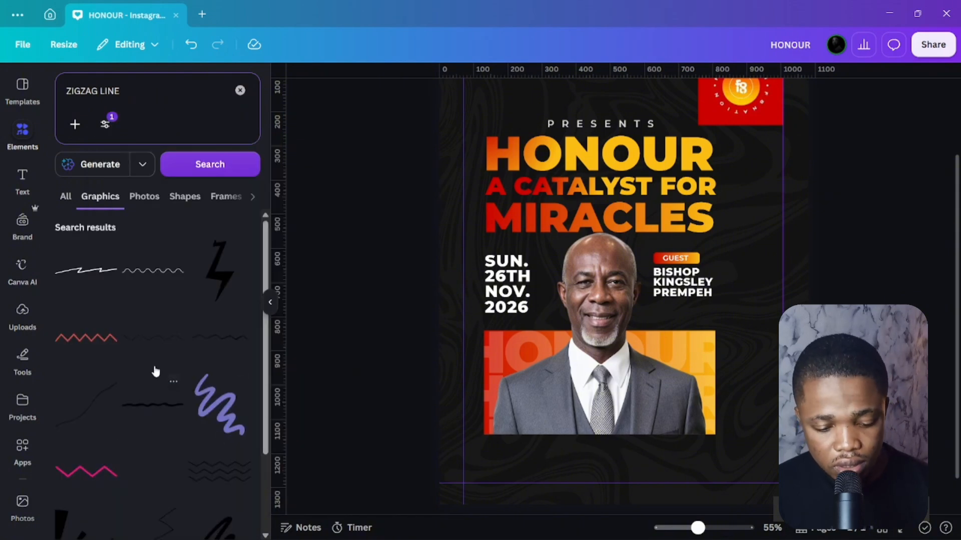
scroll(156, 371, "down", 5)
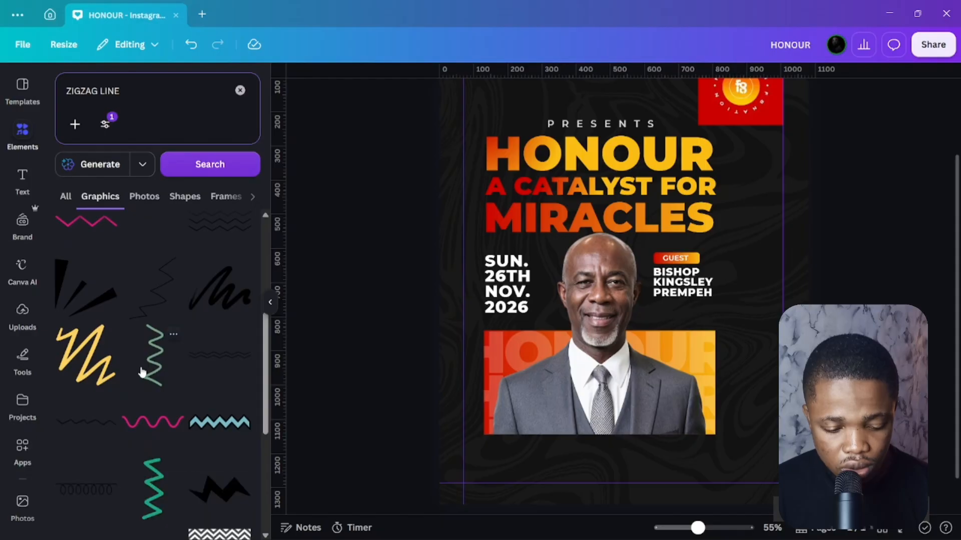
scroll(137, 360, "down", 1)
scroll(203, 318, "up", 3)
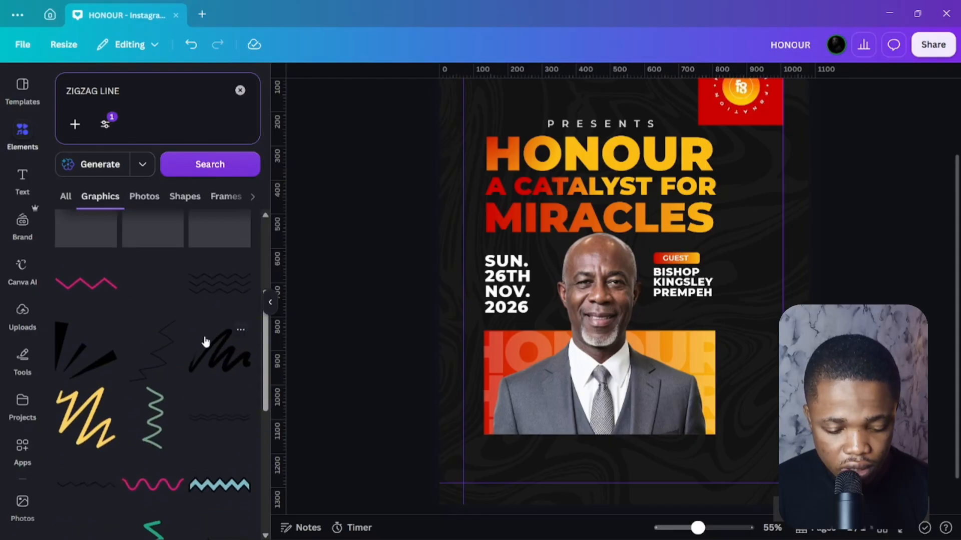
Add the black scribble graphic, rotate it about 53°, recolour it, and shrink it beneath the name.
left_click(215, 357)
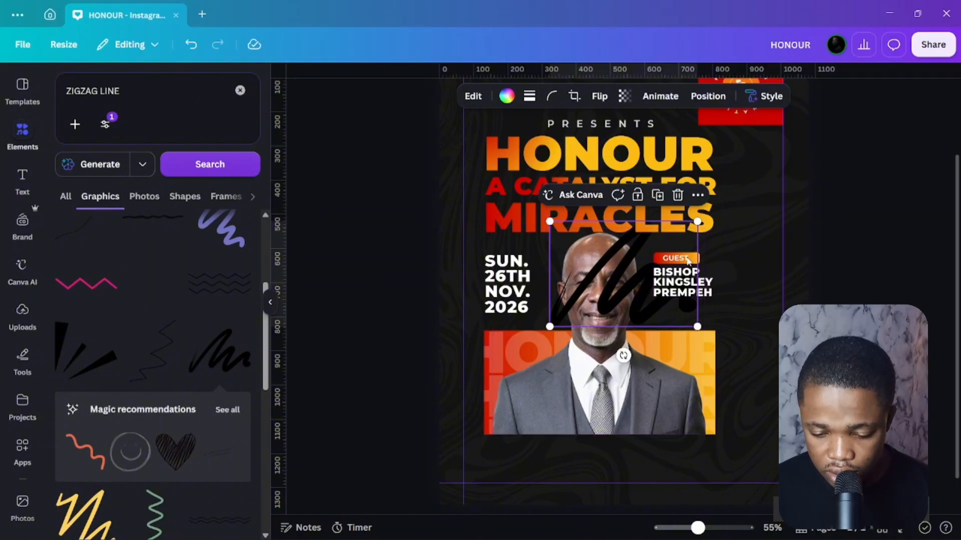
left_click_drag(623, 356, 549, 325)
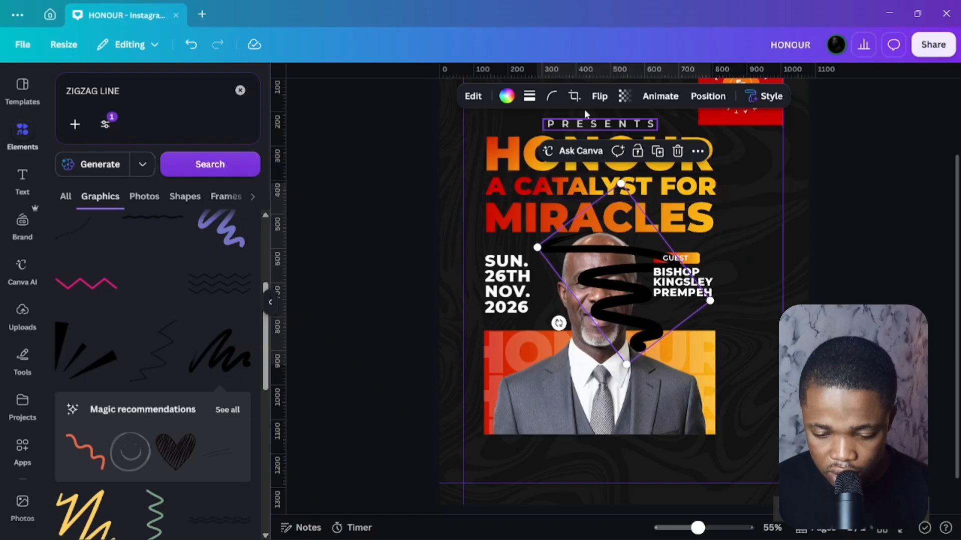
left_click(506, 97)
left_click(67, 219)
left_click(95, 219)
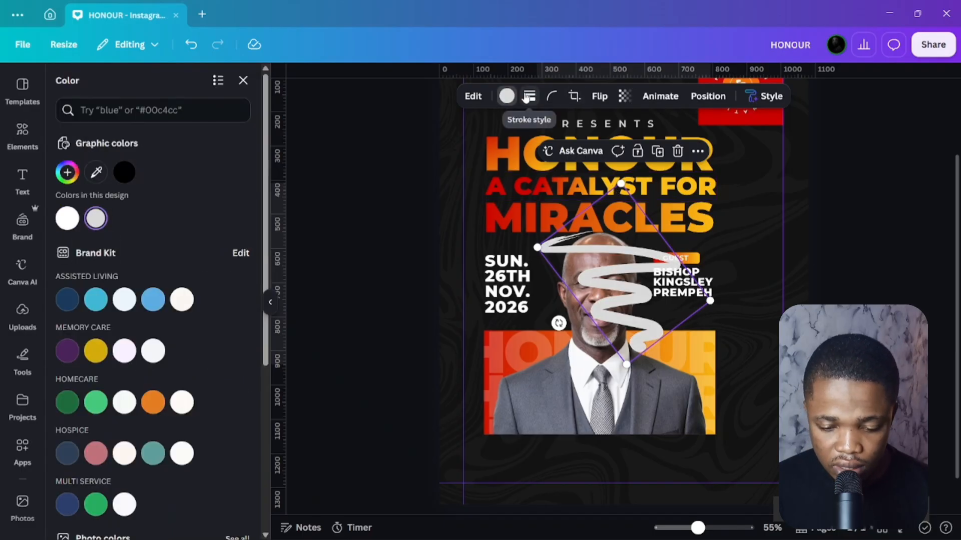
mouse_move(618, 290)
left_mouse_down()
mouse_move(663, 372)
mouse_move(711, 360)
left_mouse_up()
left_click_drag(803, 370, 668, 329)
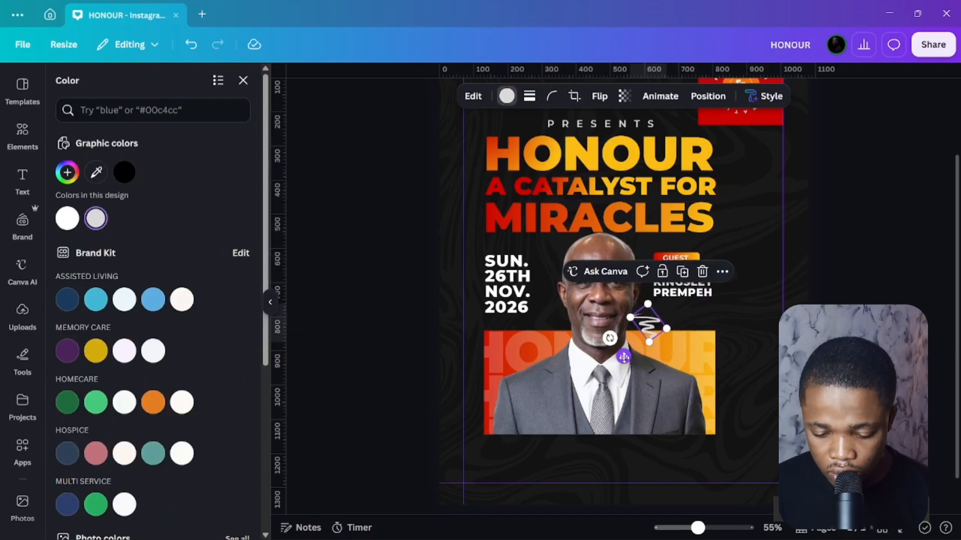
left_click_drag(627, 354, 651, 341)
Crop the scribble, trimming its bottom slightly inward.
scroll(651, 346, "up", 2)
double_click(670, 407)
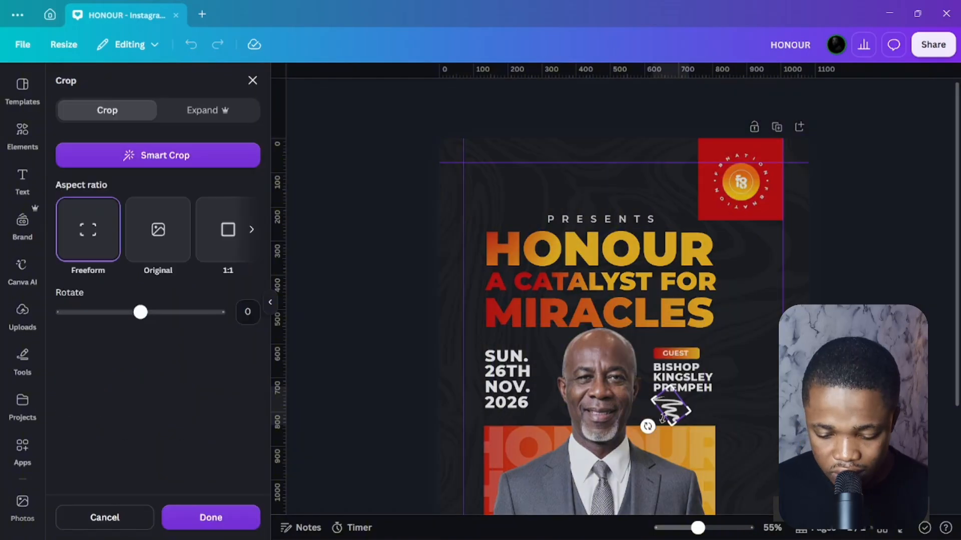
left_click_drag(672, 424, 661, 411)
scroll(668, 411, "up", 3)
scroll(677, 401, "down", 2)
scroll(686, 280, "up", 5)
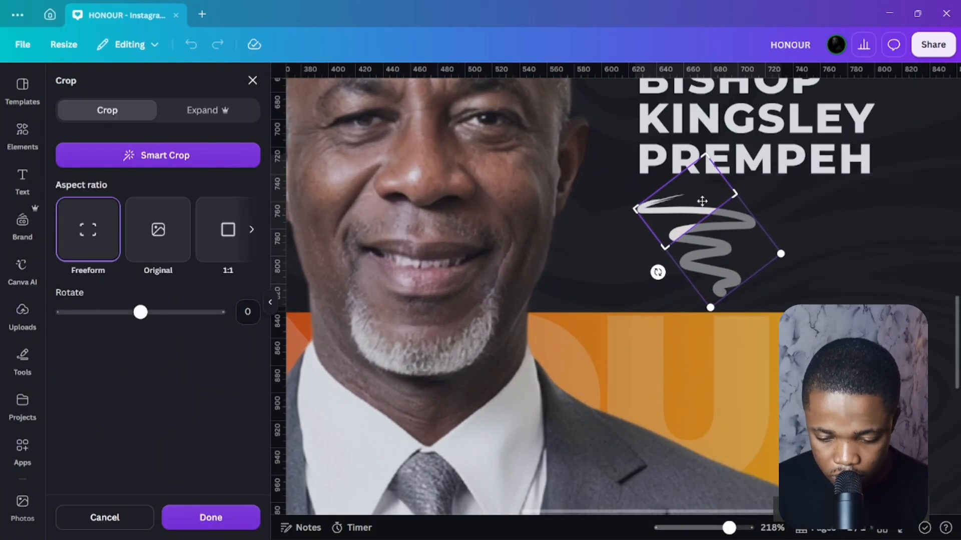
left_click_drag(741, 198, 783, 211)
left_click_drag(691, 281, 690, 275)
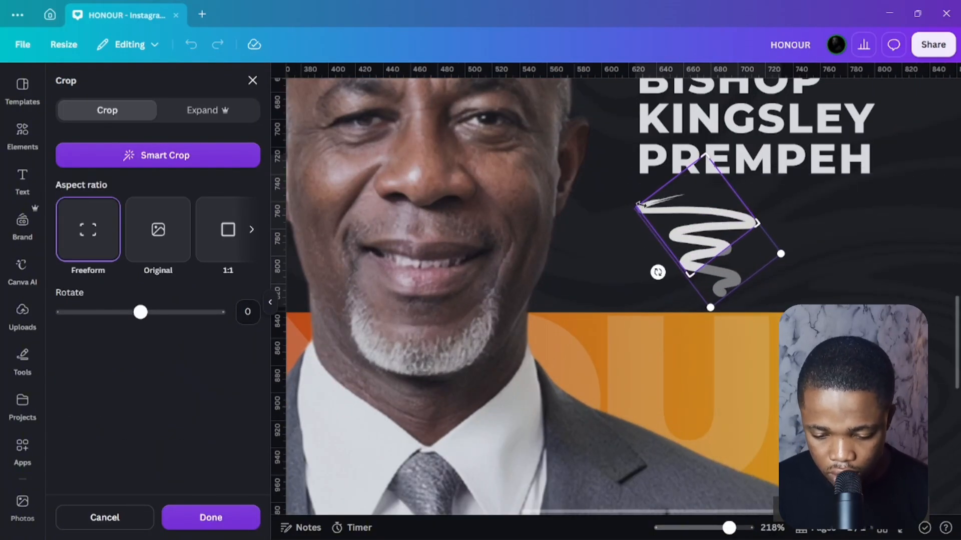
left_click(210, 518)
Shrink and reposition the scribble under the name and make it pure white.
mouse_move(694, 243)
left_mouse_down()
mouse_move(705, 239)
mouse_move(652, 240)
mouse_move(697, 241)
left_mouse_up()
left_click_drag(701, 200, 686, 211)
left_click(506, 96)
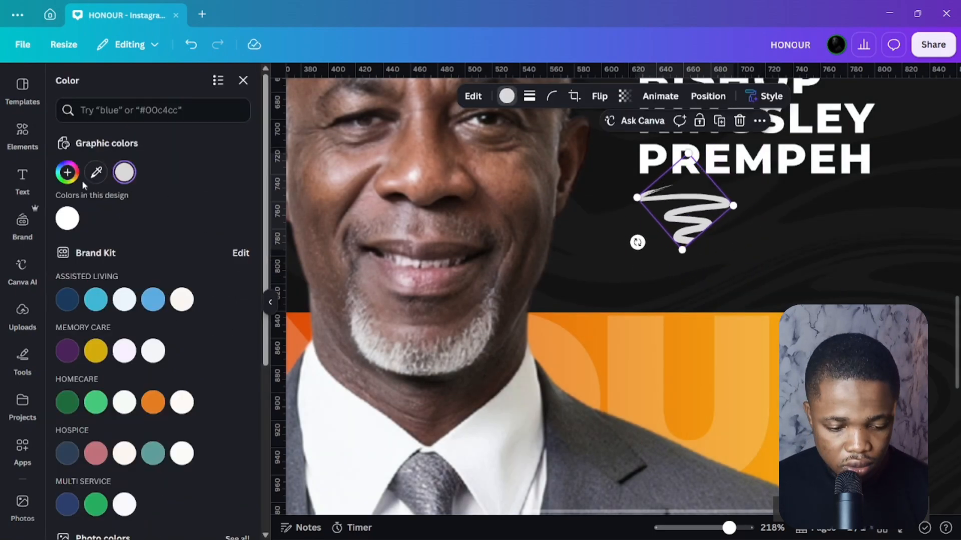
left_click(67, 218)
scroll(734, 259, "down", 2)
scroll(733, 259, "down", 5)
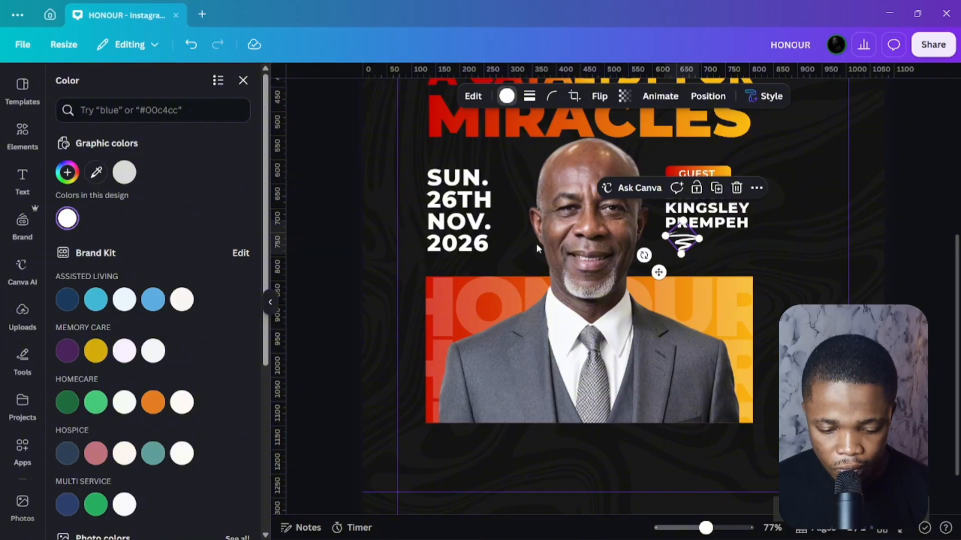
left_click(243, 81)
scroll(764, 263, "up", 2)
scroll(764, 258, "up", 2)
left_click(915, 242)
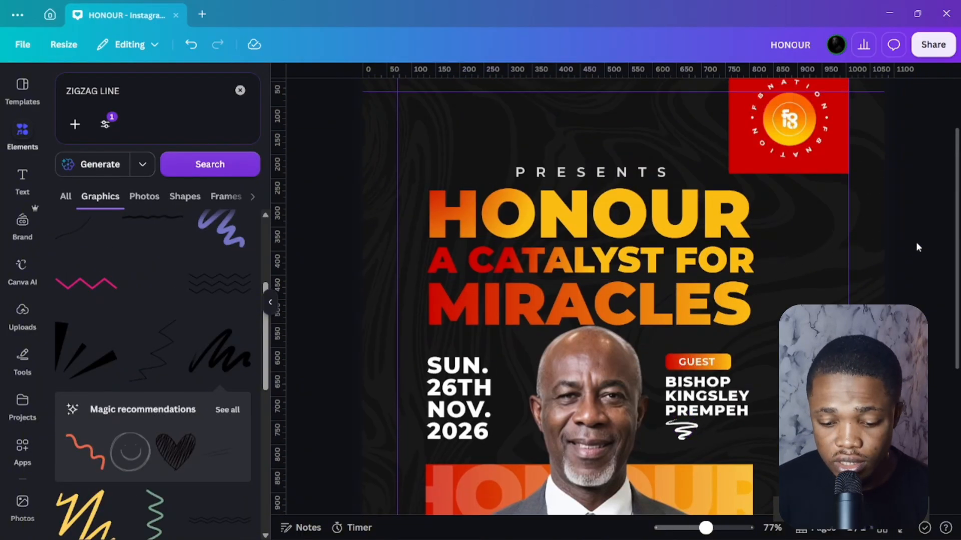
Move the red logo above PRESENTS, shrink it to 135 × 135, and remove its red background.
scroll(769, 155, "up", 2)
left_click(776, 152)
left_click_drag(666, 136, 572, 151)
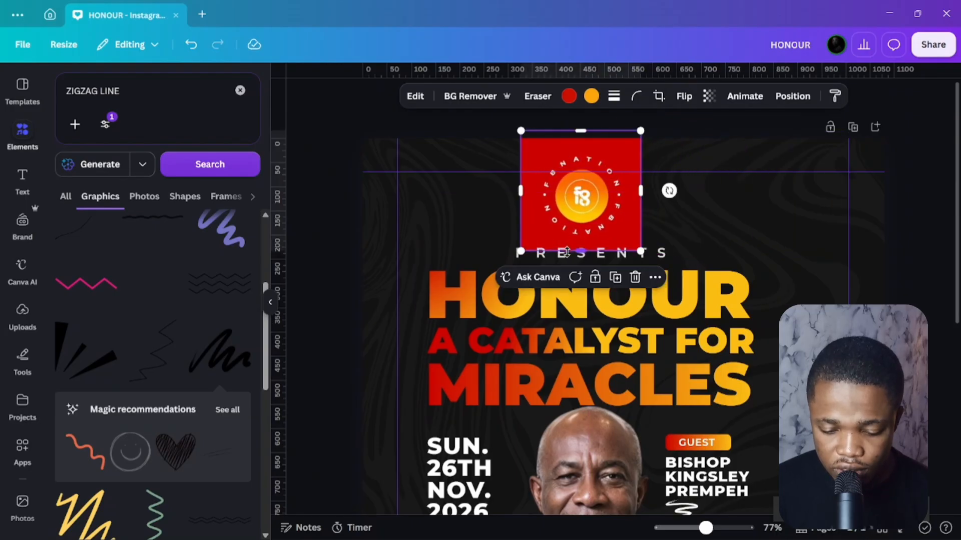
key("Escape")
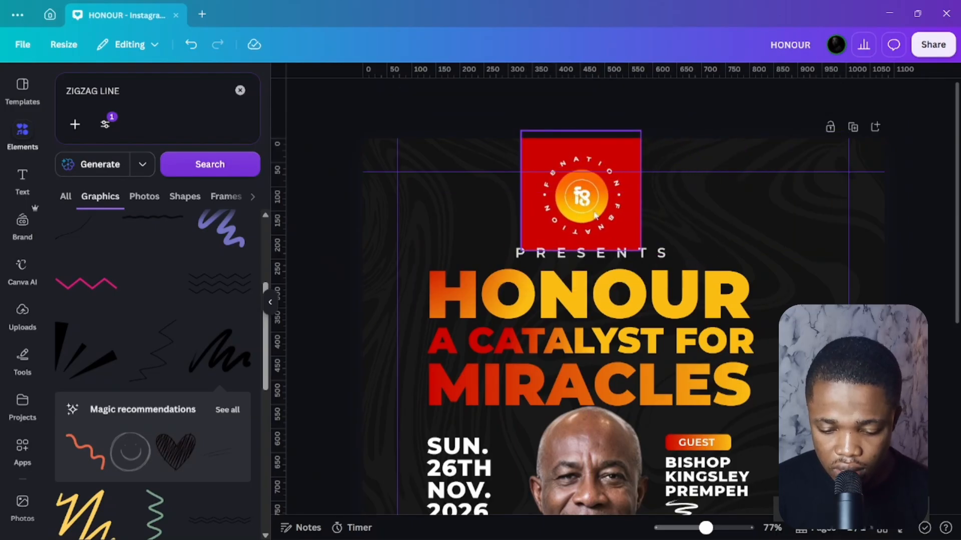
left_click(591, 200)
left_click_drag(643, 130, 615, 165)
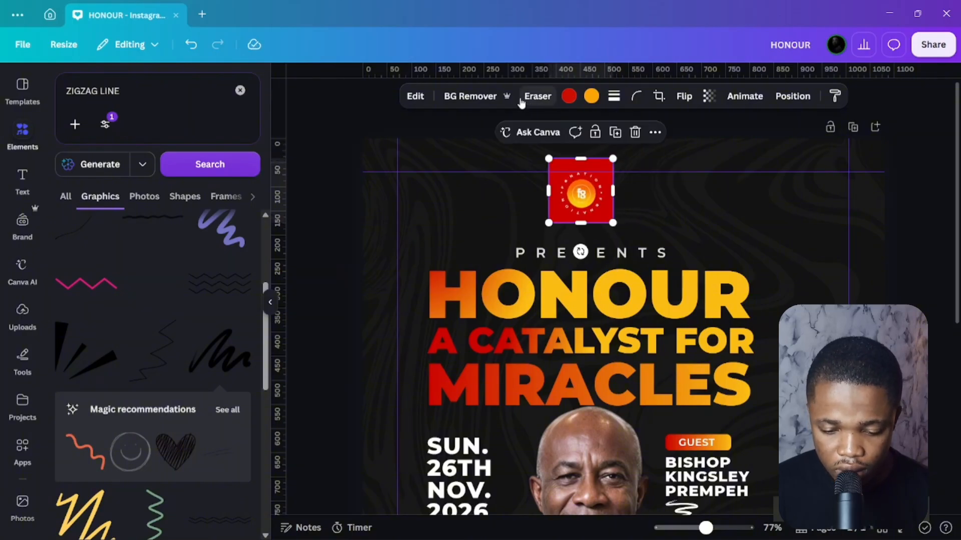
left_click(480, 95)
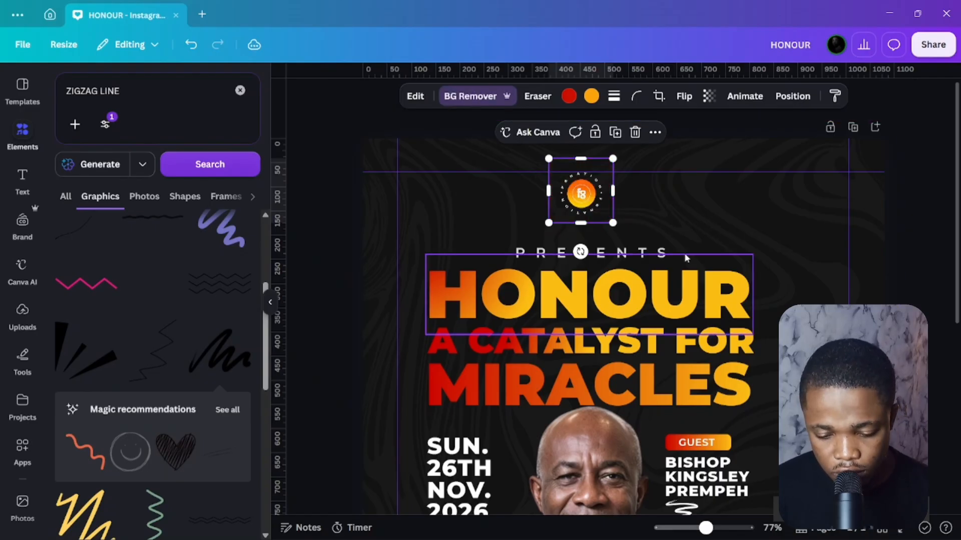
left_click_drag(580, 194, 589, 201)
left_click_drag(618, 170, 626, 164)
left_click_drag(595, 200, 595, 188)
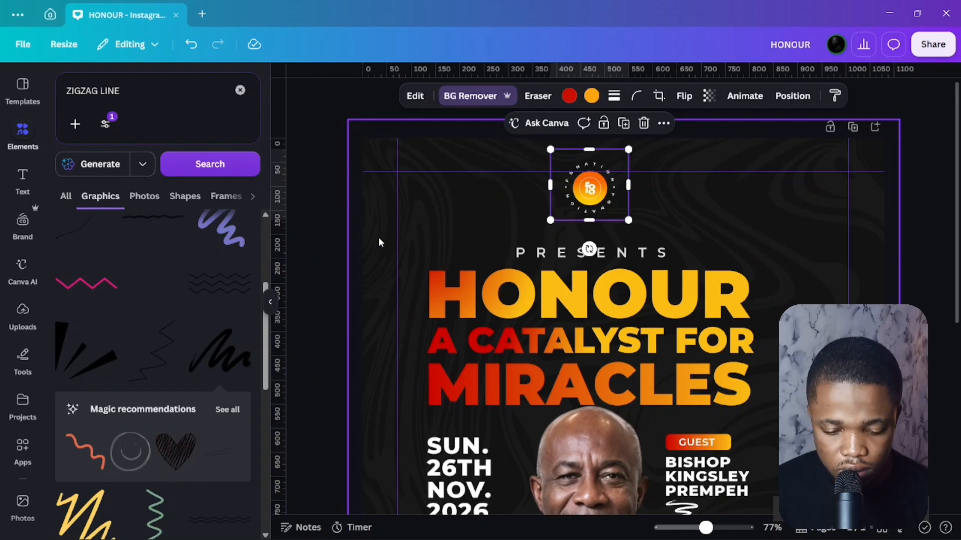
left_click(340, 216)
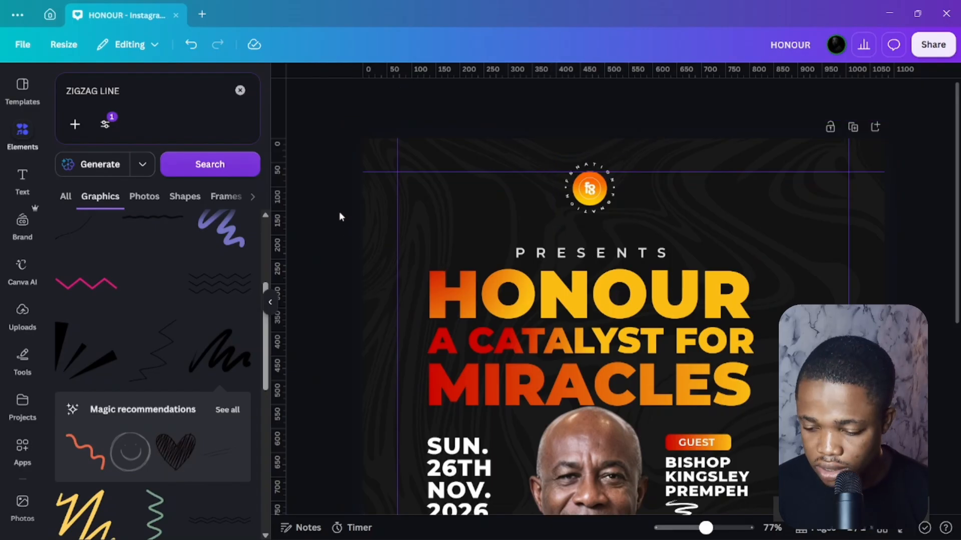
Enlarge the circular logo slightly and collapse the elements panel.
left_click(589, 200)
left_click_drag(629, 220, 638, 224)
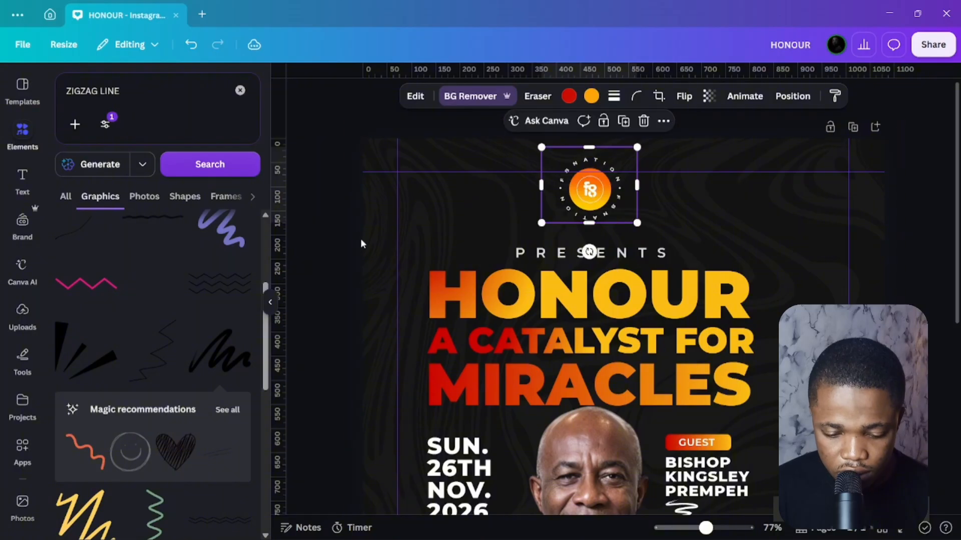
left_click(360, 243)
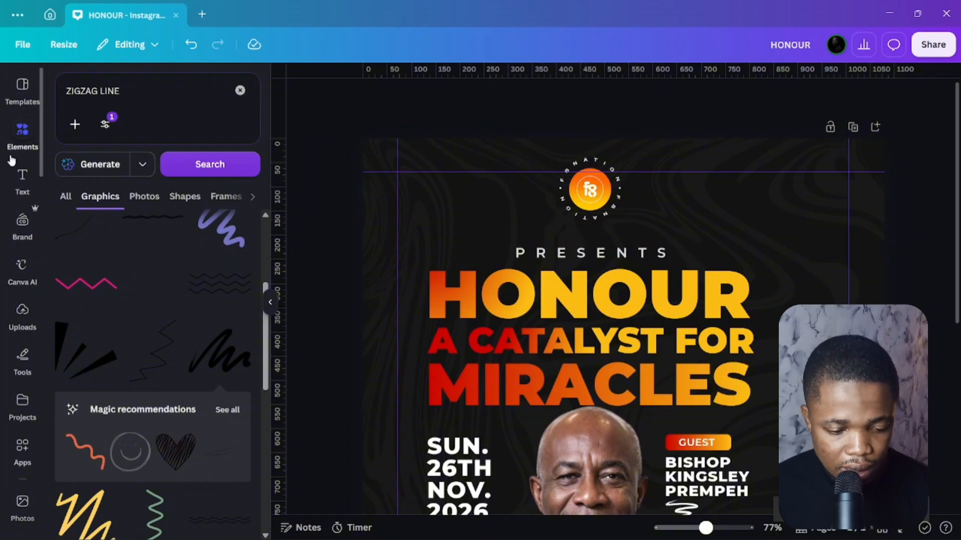
left_click(26, 131)
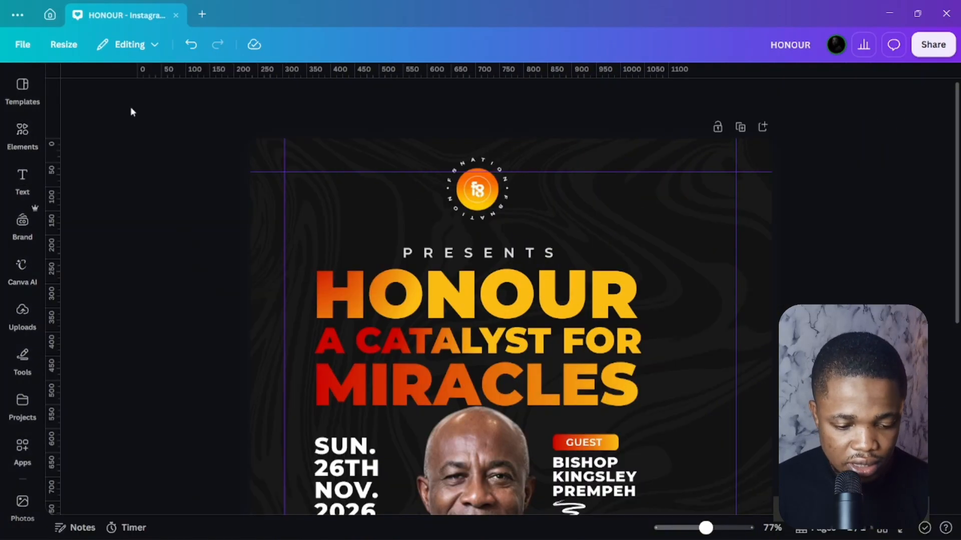
Add the wide torn-paper frame from Elements > Frames > Paper.
left_click(22, 149)
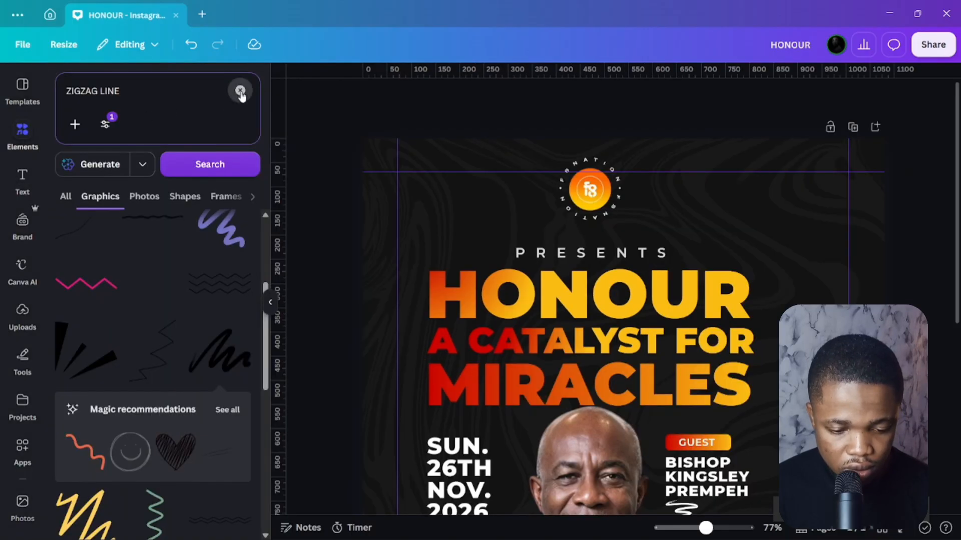
left_click(241, 92)
scroll(130, 400, "down", 3)
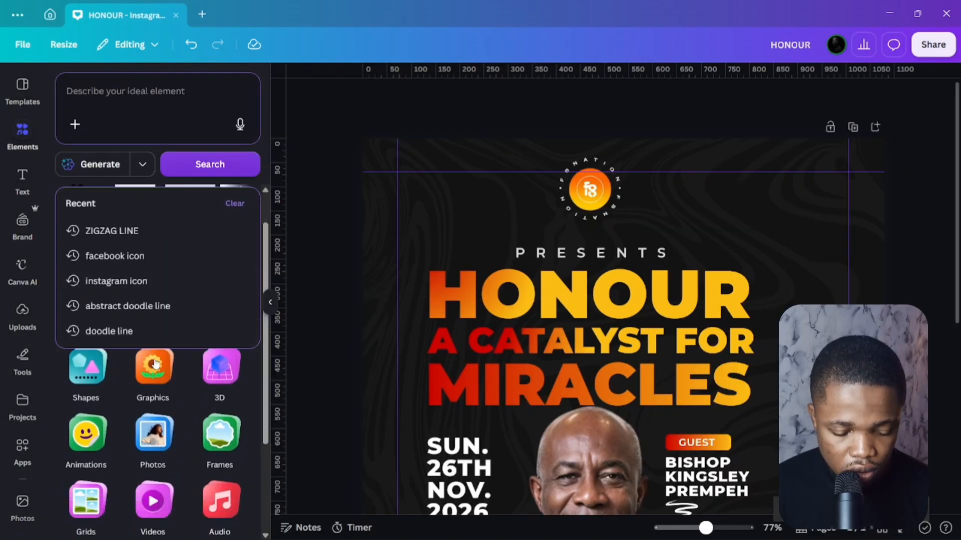
scroll(155, 404, "up", 3)
scroll(165, 450, "down", 3)
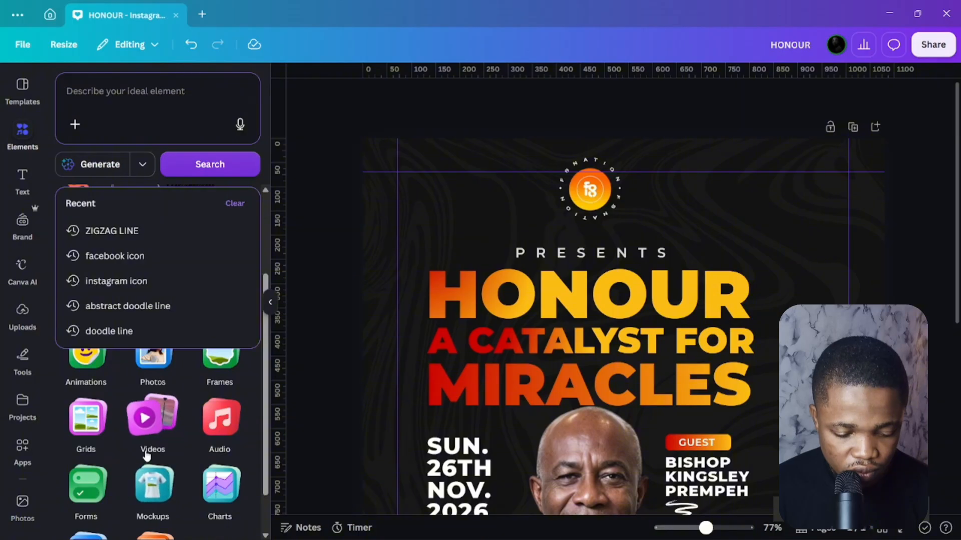
scroll(165, 466, "down", 2)
scroll(196, 430, "up", 2)
scroll(195, 431, "up", 2)
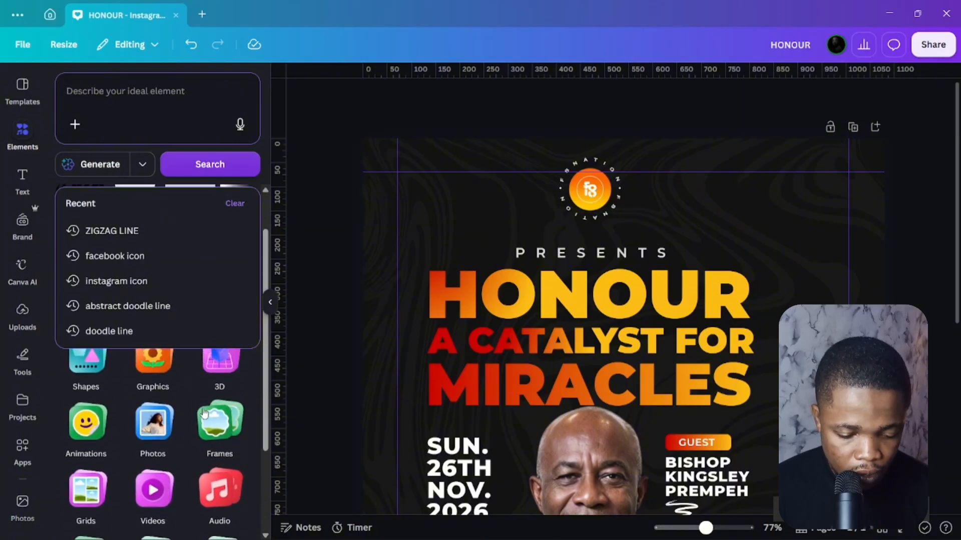
left_click(217, 398)
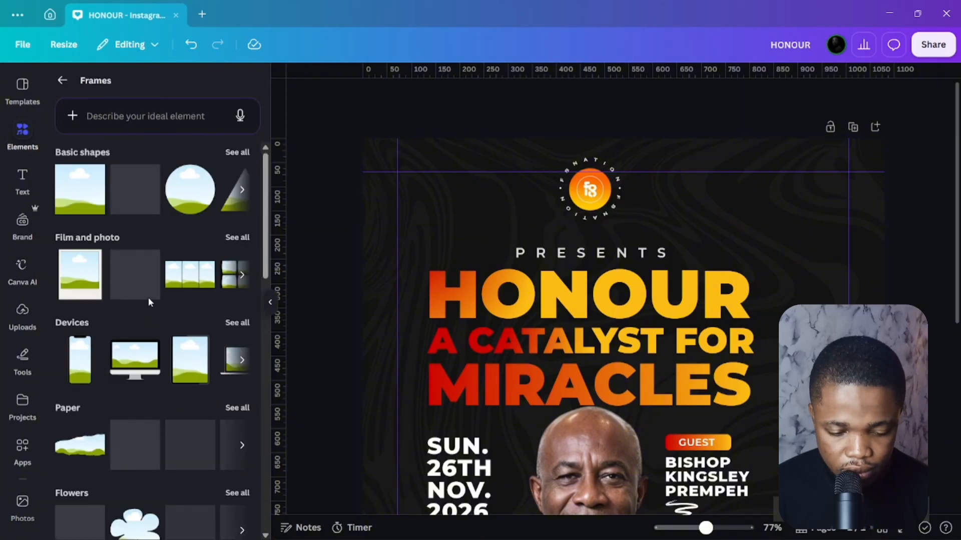
scroll(100, 340, "down", 2)
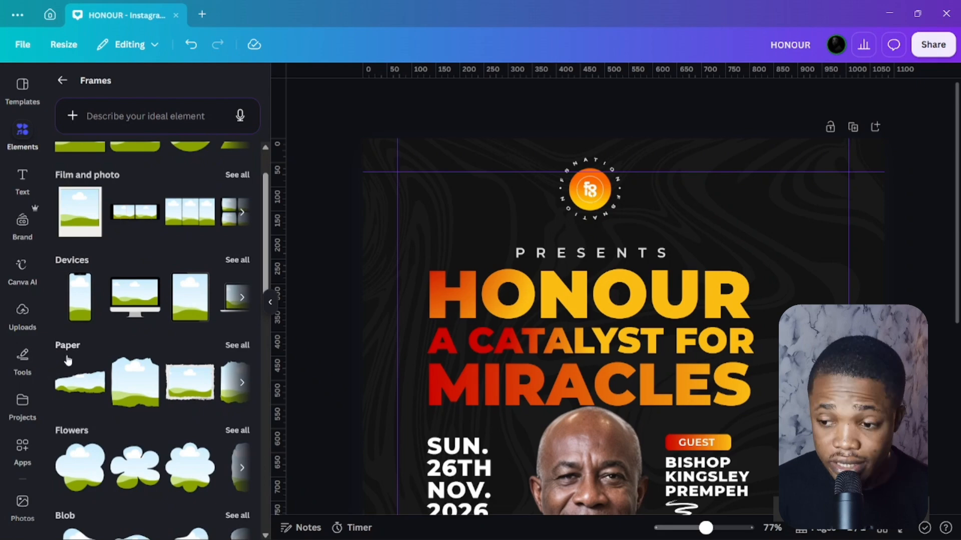
left_click(231, 349)
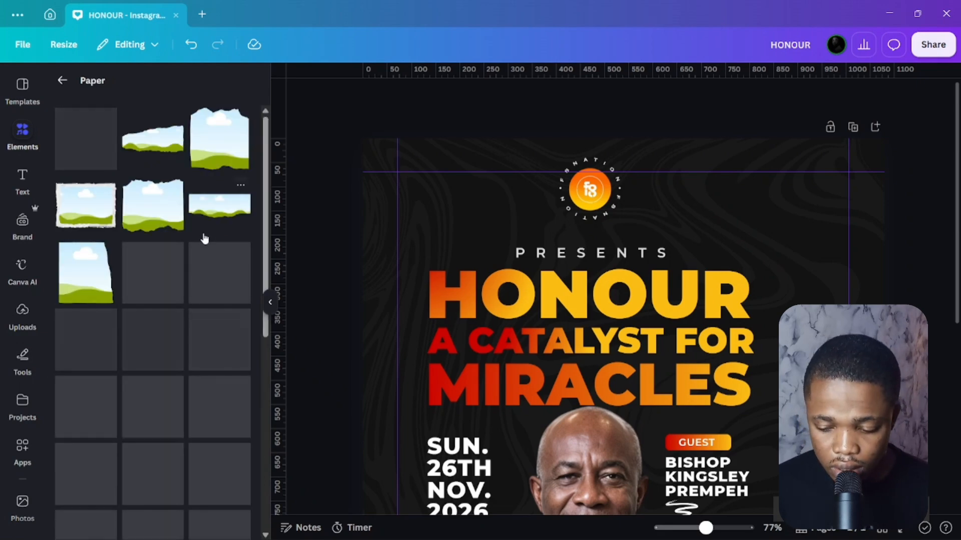
left_click(211, 215)
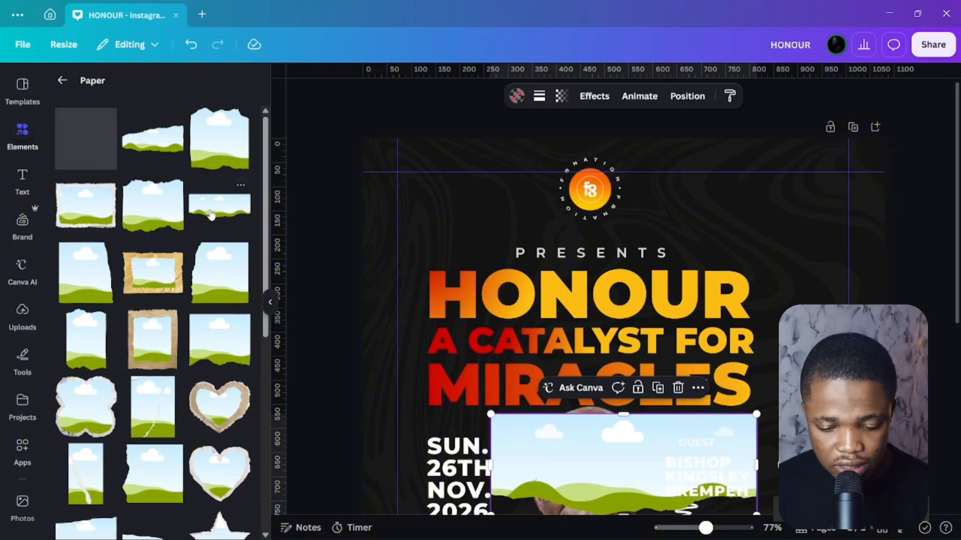
Shrink the torn-paper frame into a thin yellow strip right of the logo.
scroll(613, 405, "down", 3)
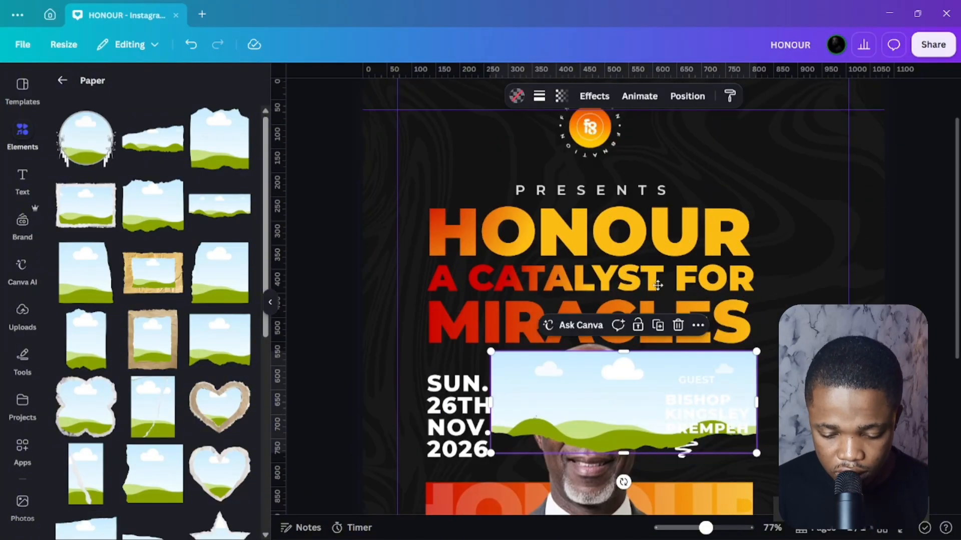
left_click_drag(613, 404, 761, 163)
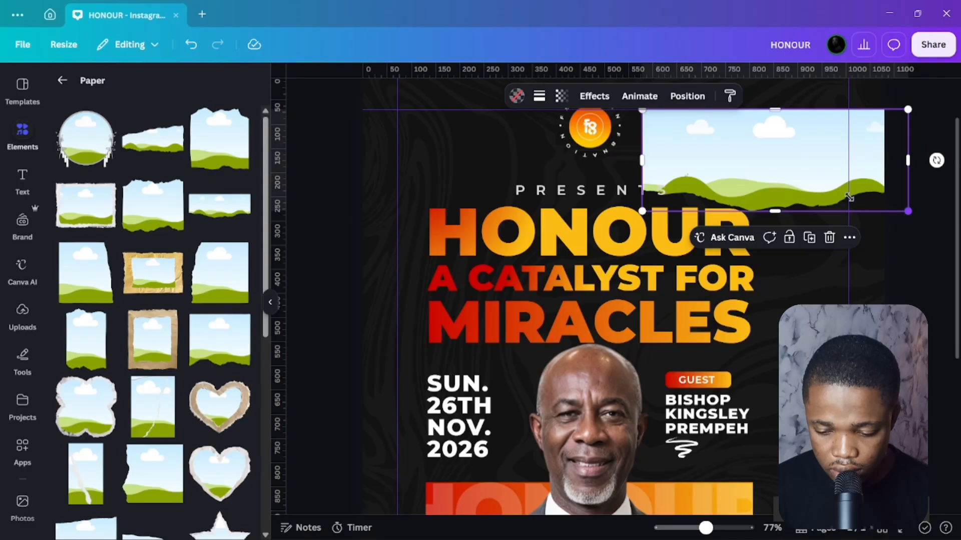
left_click_drag(849, 196, 706, 163)
left_click_drag(692, 129, 725, 131)
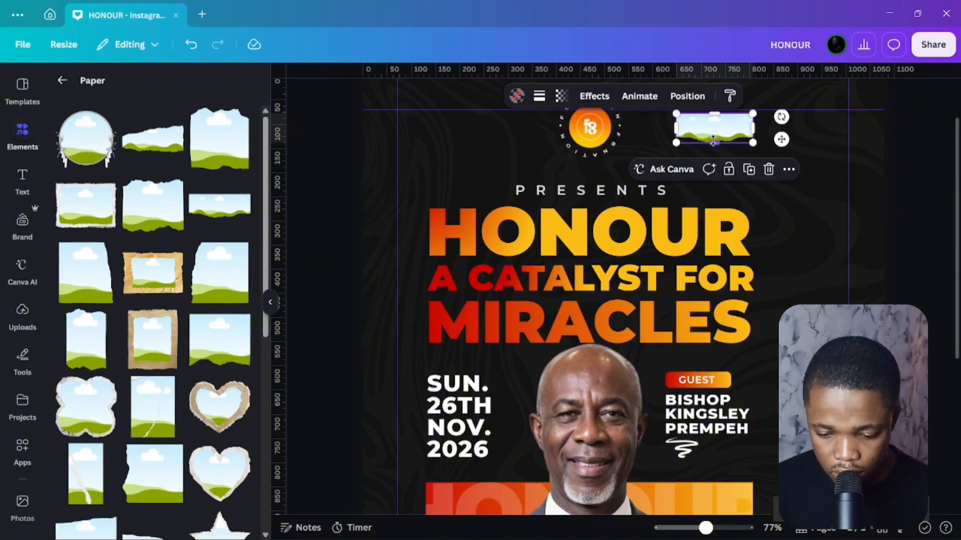
left_click_drag(708, 136, 676, 121)
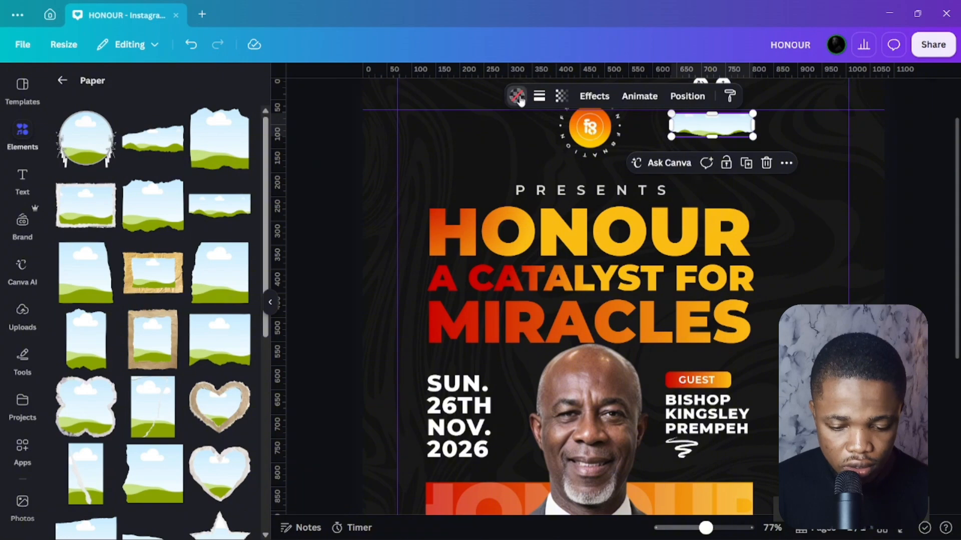
scroll(138, 244, "down", 5)
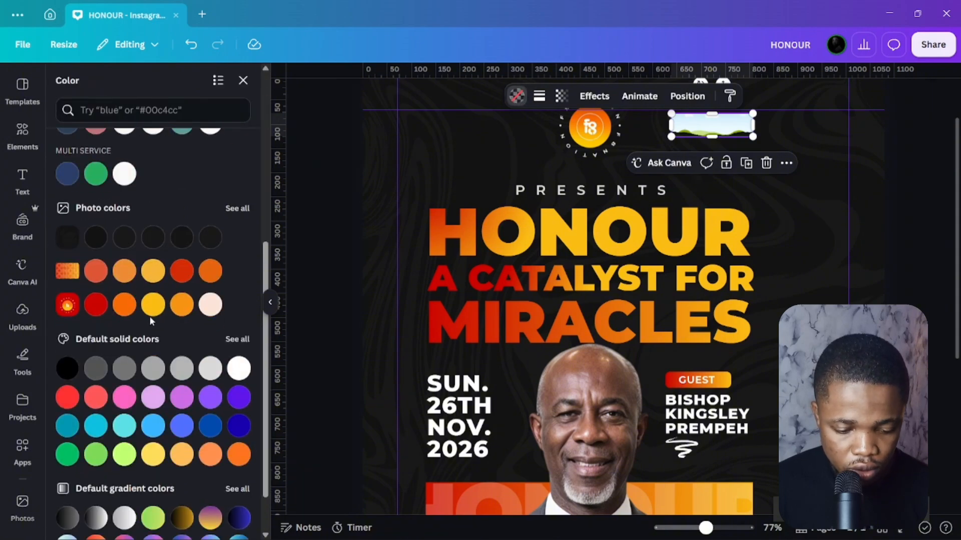
left_click(153, 305)
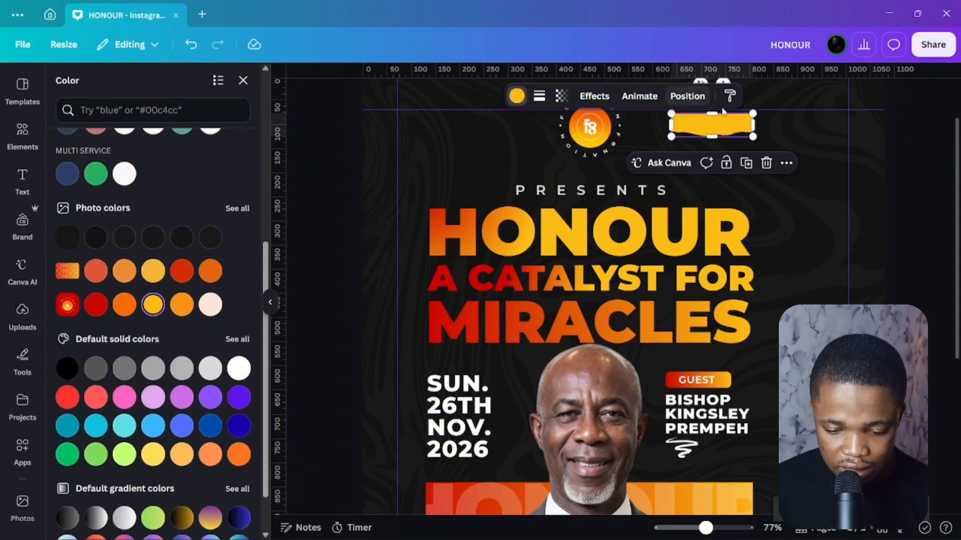
Copy the strip to the left of the logo and make it red.
left_click_drag(726, 124, 482, 124)
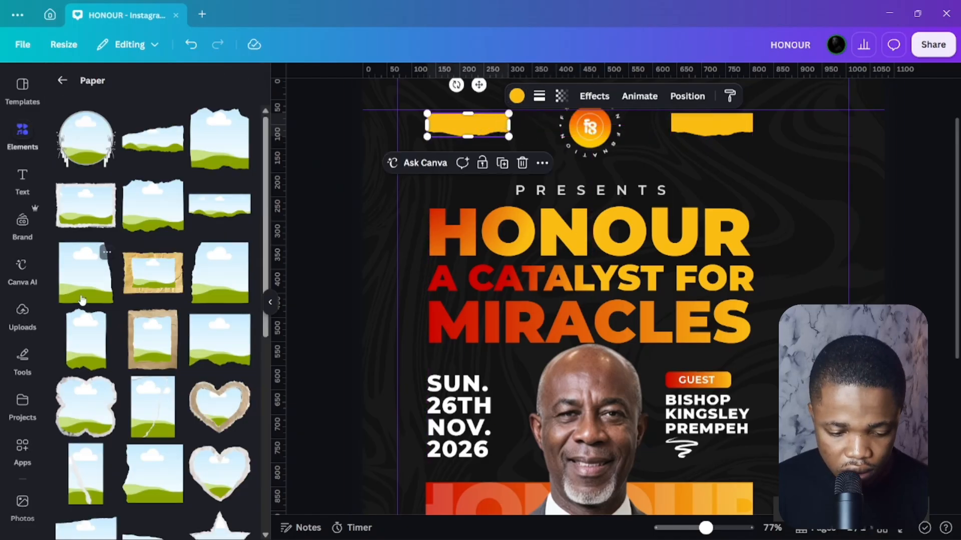
left_click(517, 96)
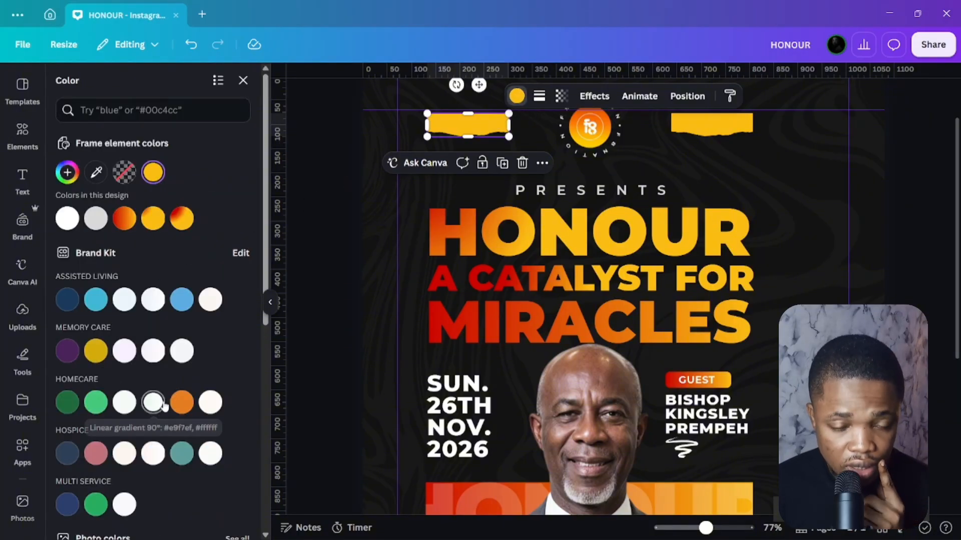
scroll(113, 410, "down", 5)
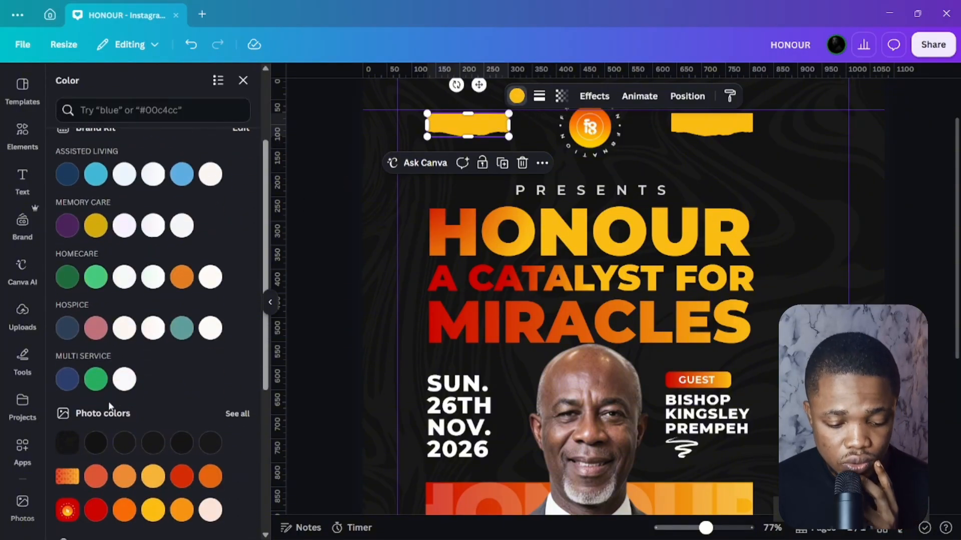
left_click(96, 448)
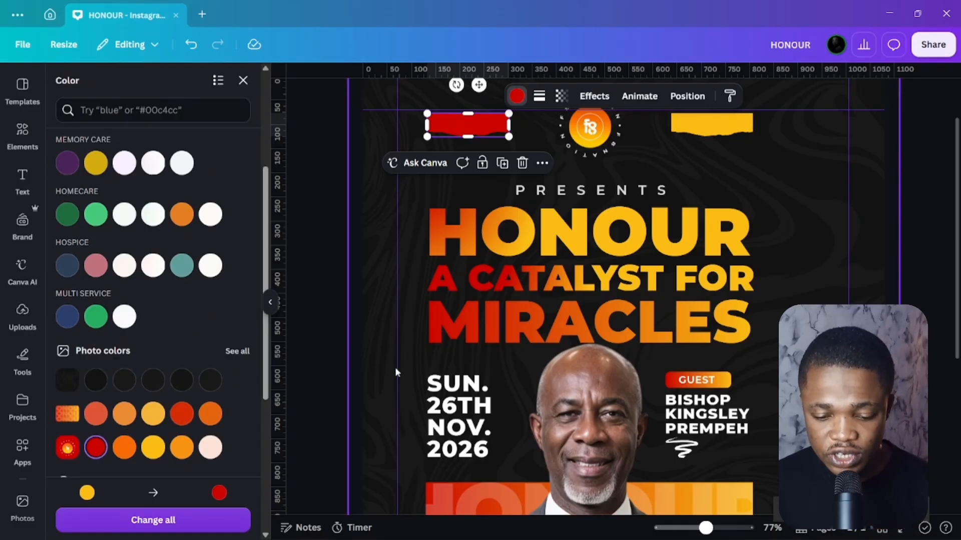
Enlarge the circular logo and re-centre it between the two strips.
left_click(695, 125)
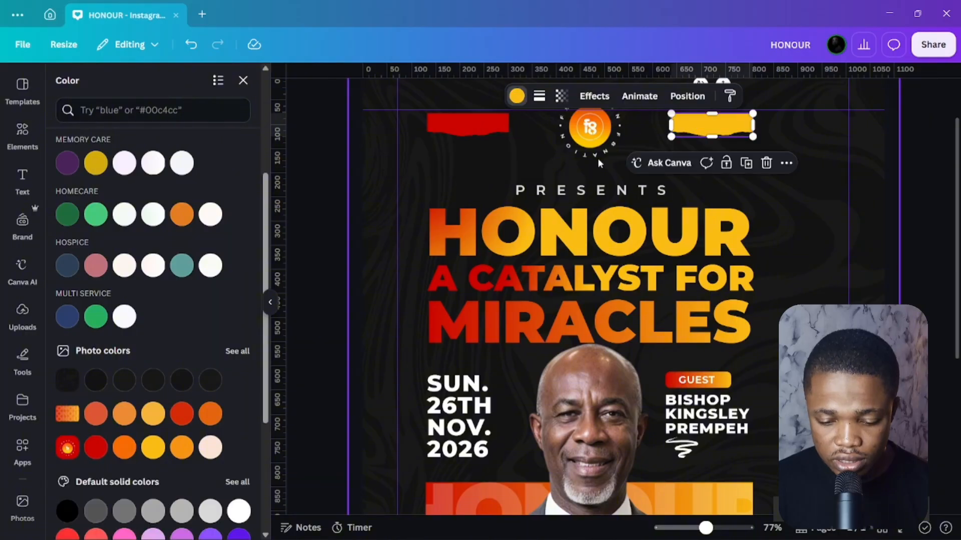
left_click(609, 131)
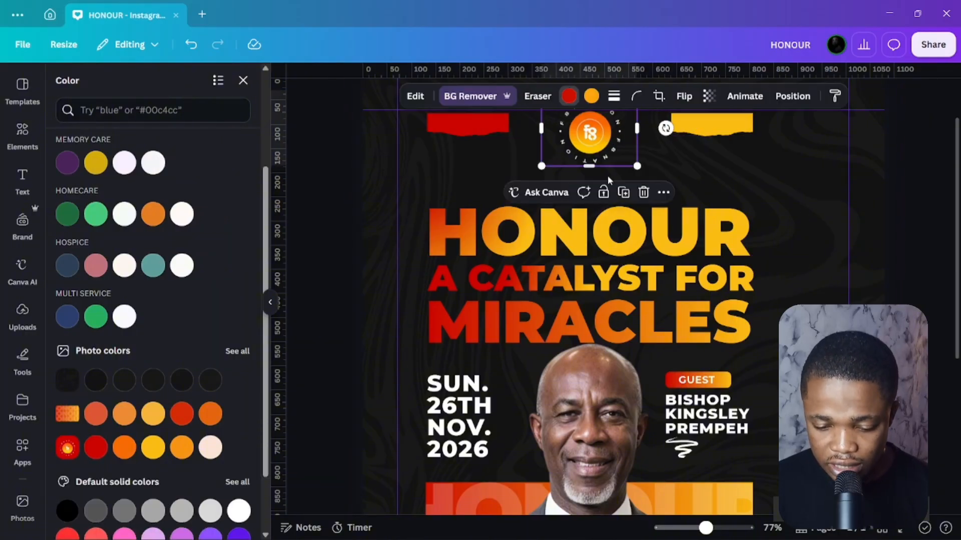
scroll(607, 150, "up", 2)
left_click_drag(636, 151, 643, 145)
mouse_move(594, 215)
left_mouse_down()
mouse_move(584, 195)
mouse_move(592, 200)
left_mouse_up()
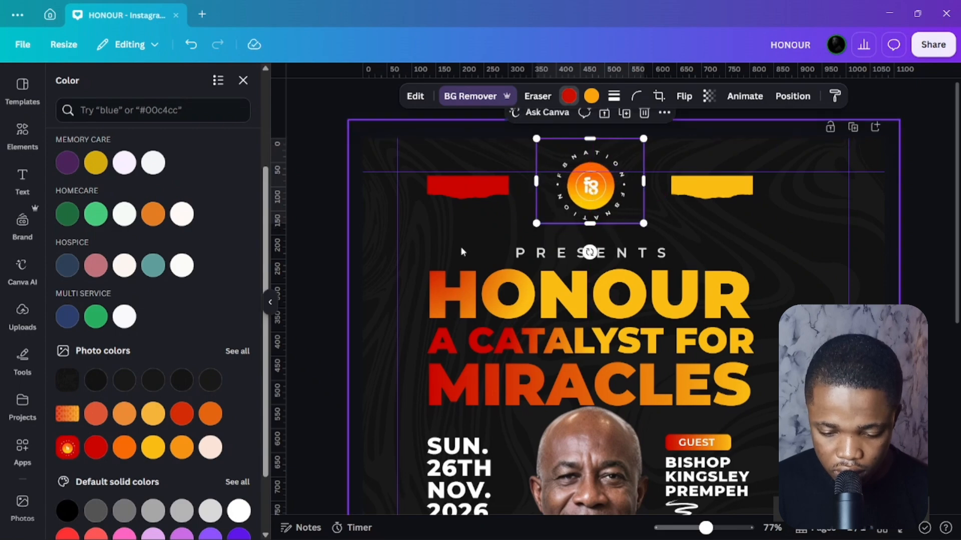
Add a new paragraph text box to the flyer.
left_click(334, 226)
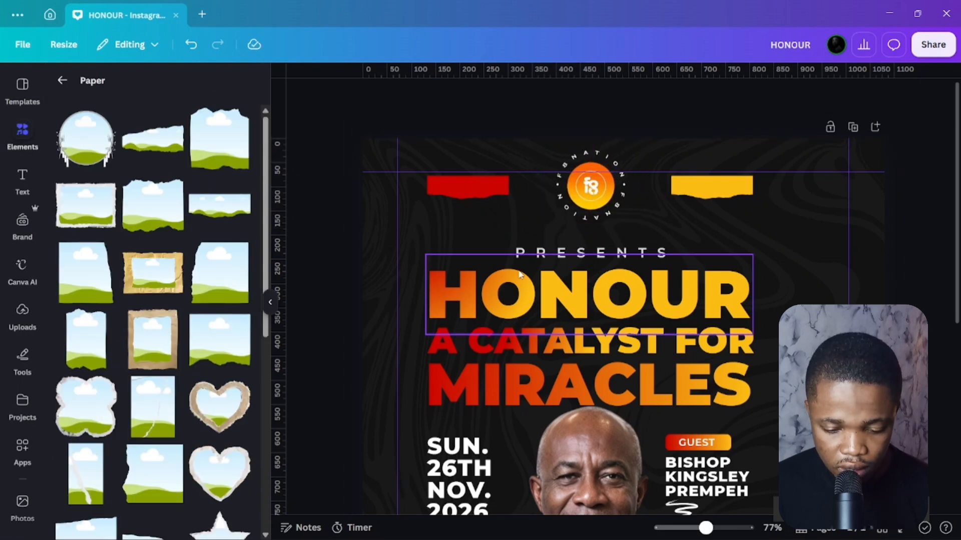
left_click(532, 256)
left_click(314, 228)
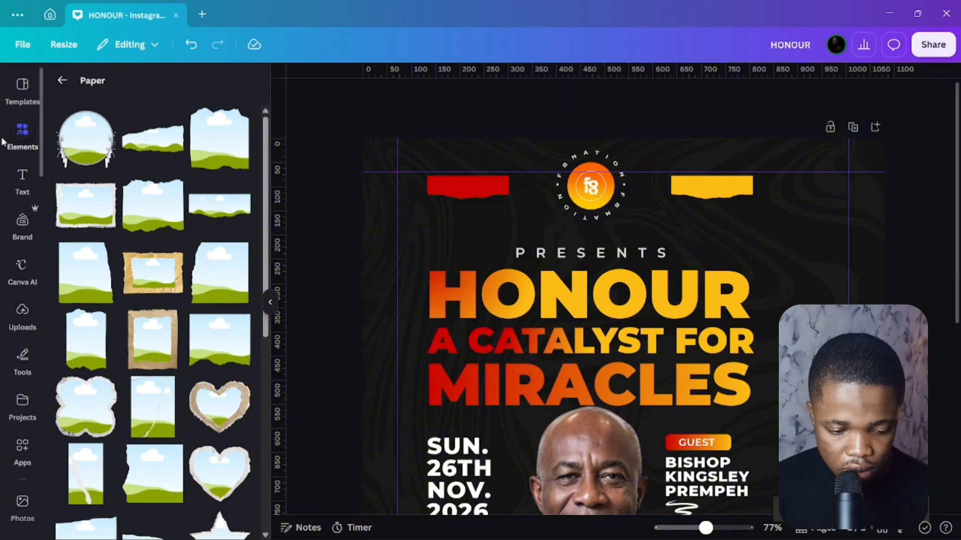
left_click(22, 175)
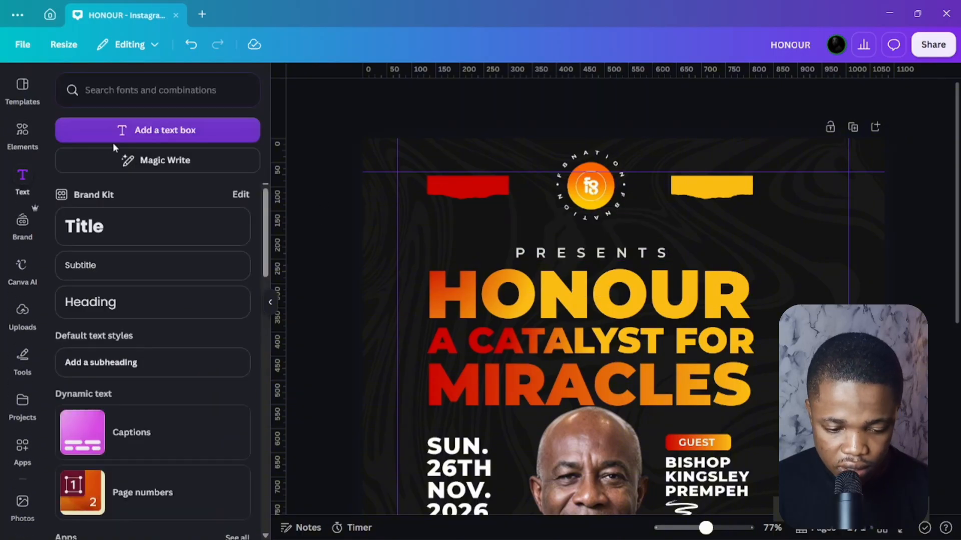
left_click(122, 131)
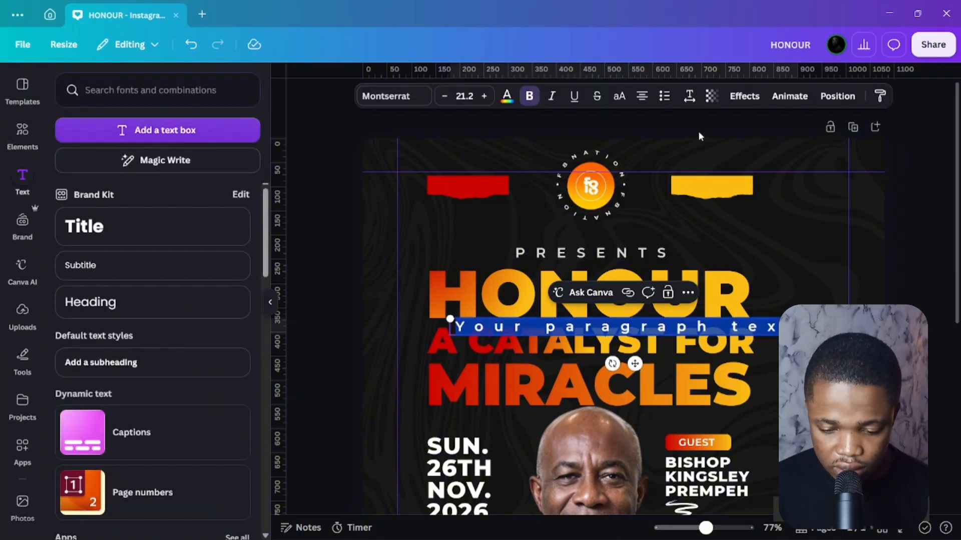
Set the new text box's letter spacing to 0 and type FAITH into it.
left_click(690, 95)
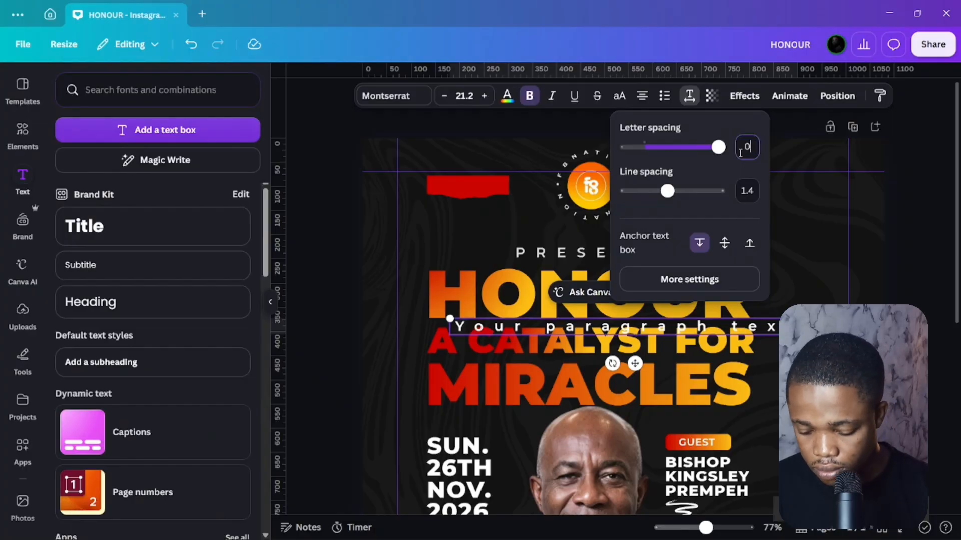
key("Return")
left_click(348, 282)
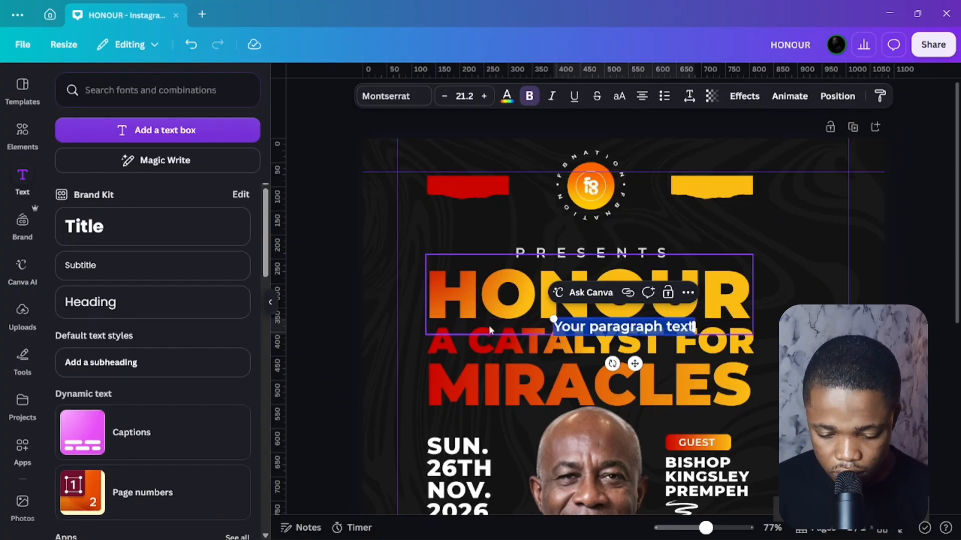
mouse_move(440, 539)
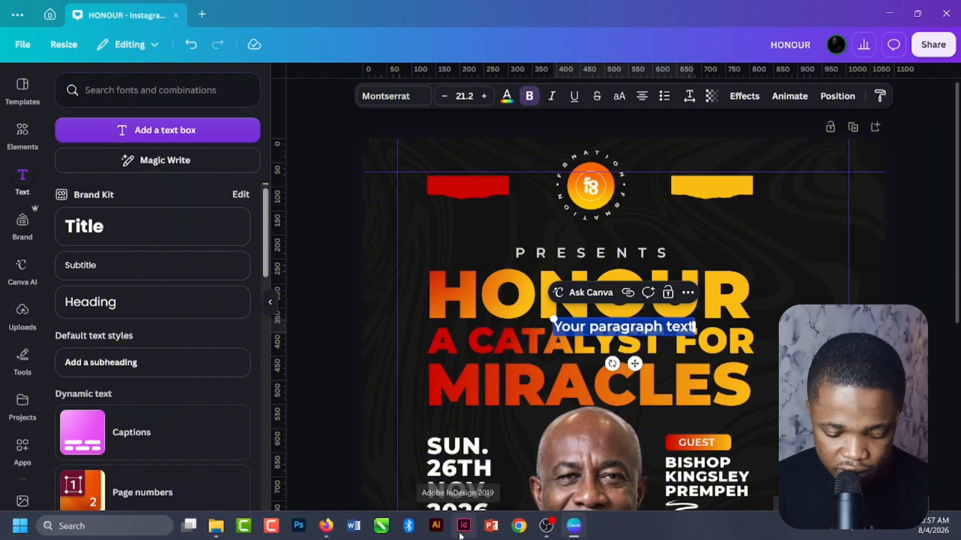
type("H")
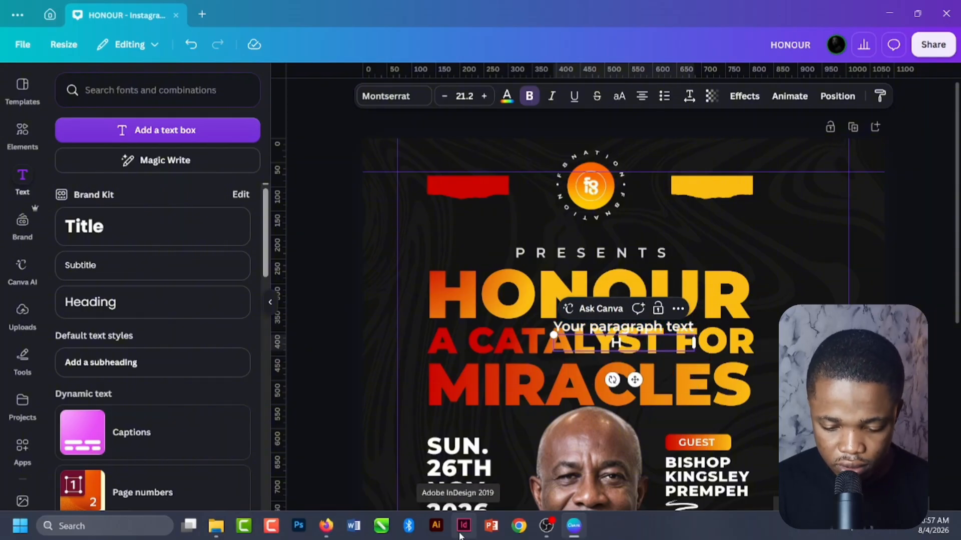
key("ctrl+a")
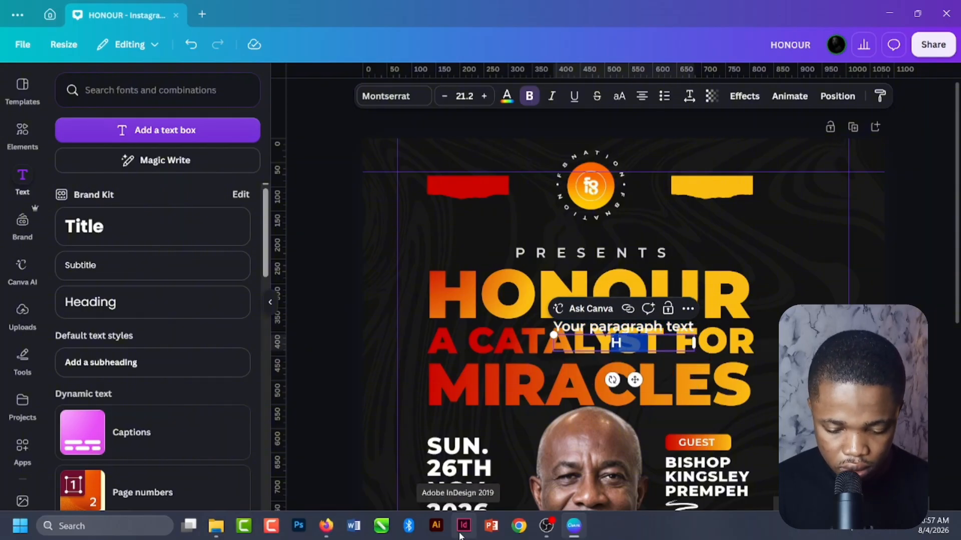
type("EAITH")
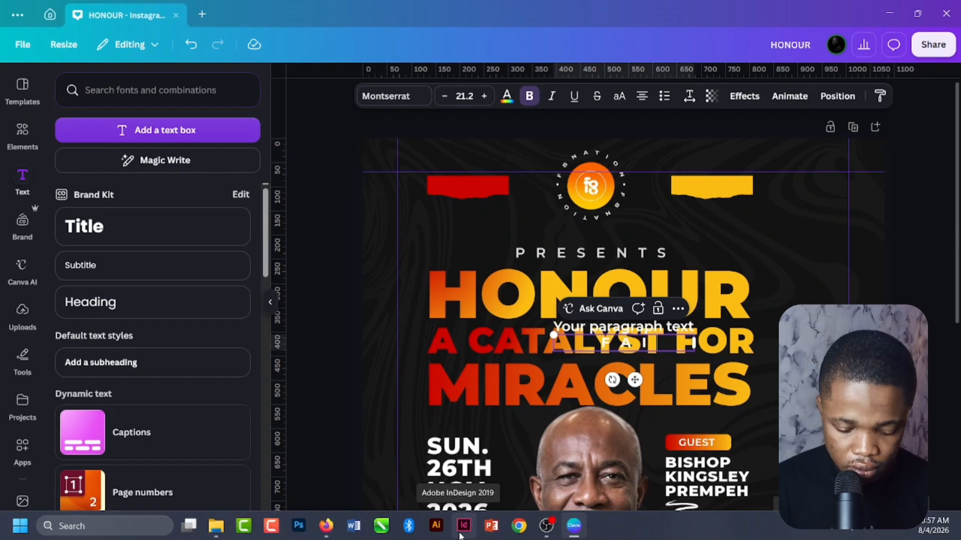
left_click(355, 289)
Reset letter spacing to 0, change the text to FAITH CHURCH, and narrow the box.
left_click(619, 349)
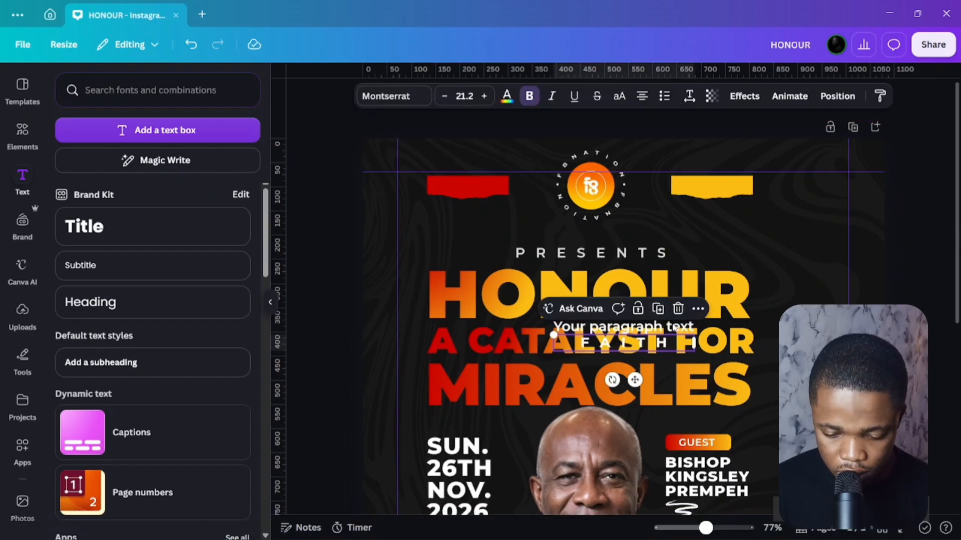
left_click(690, 96)
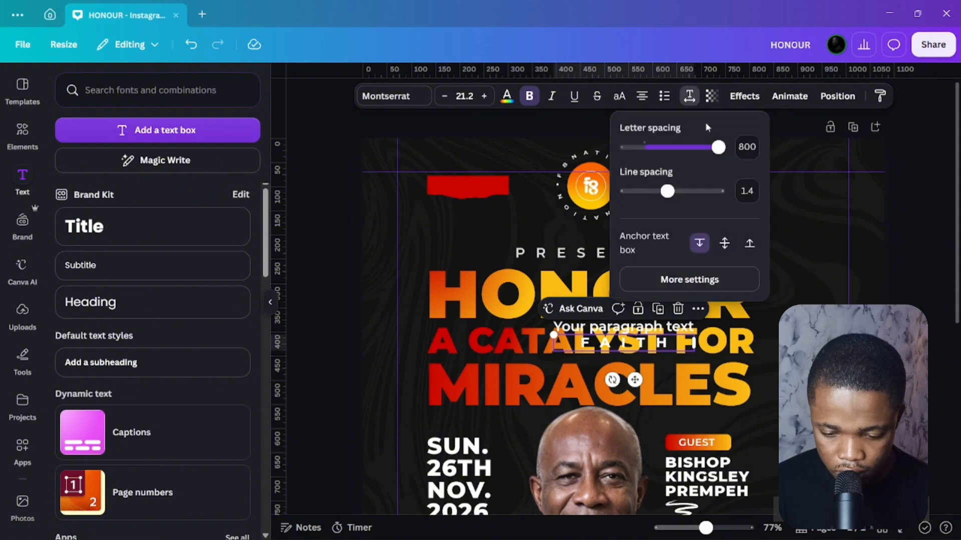
type("0")
double_click(641, 343)
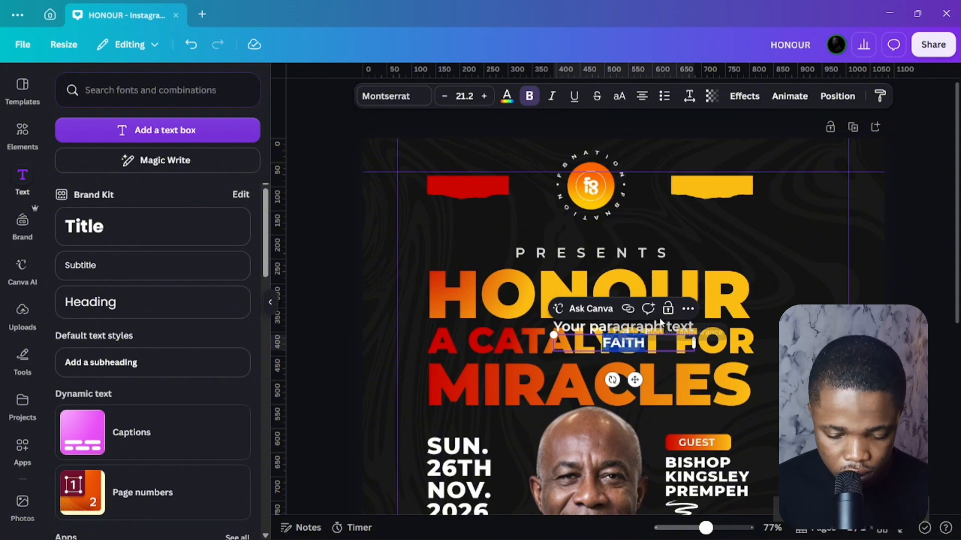
type("FAITH CHURCH")
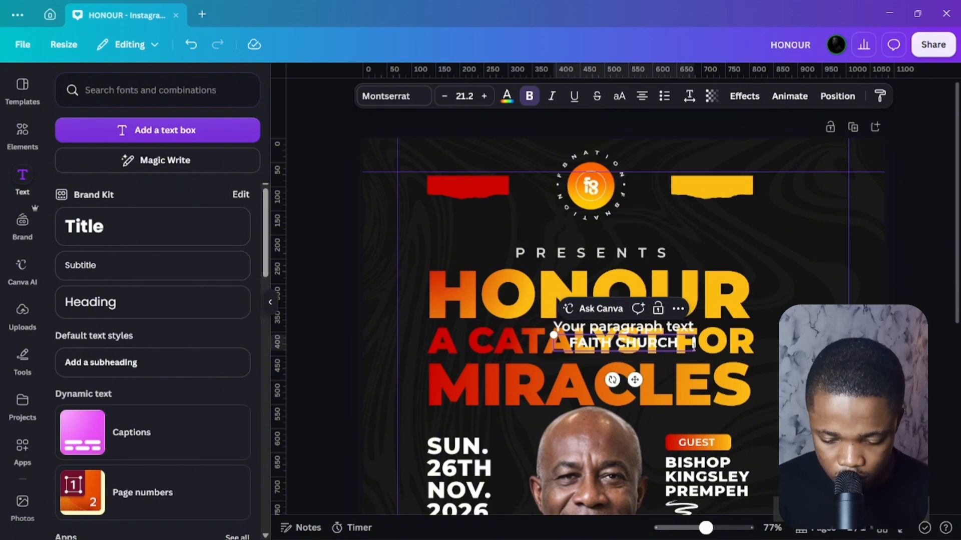
left_click_drag(695, 343, 673, 343)
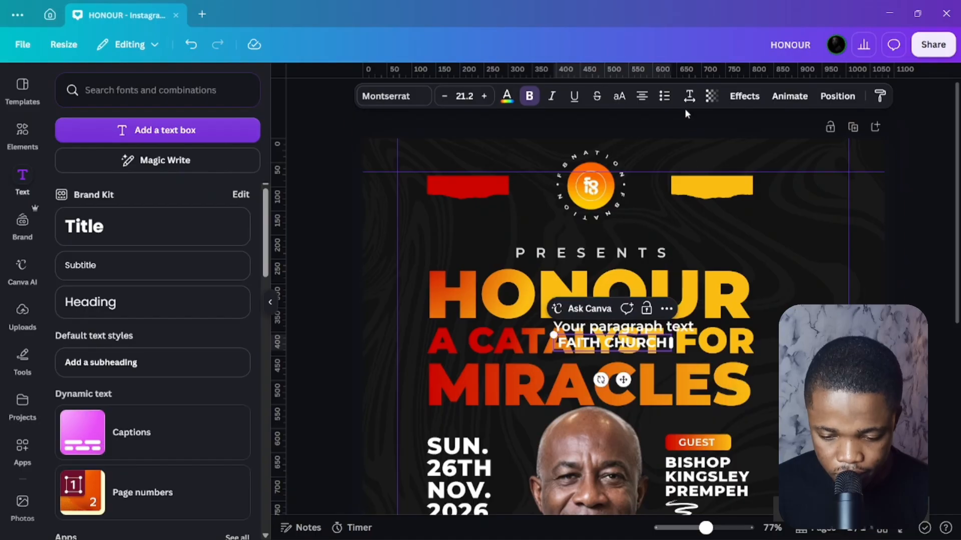
Left-align FAITH CHURCH, shrink it, and move it onto the red banner.
left_click(643, 96)
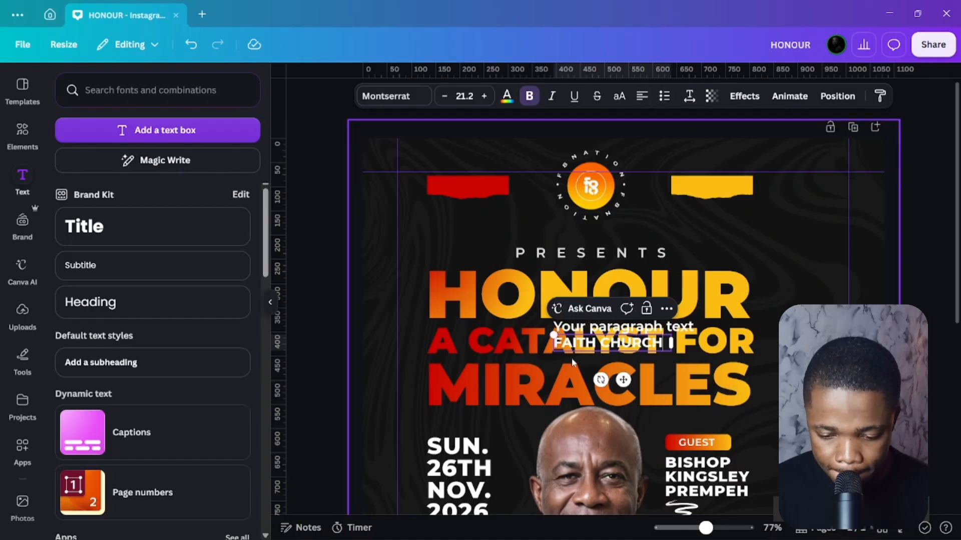
left_click_drag(672, 344, 506, 225)
left_click_drag(546, 181, 547, 181)
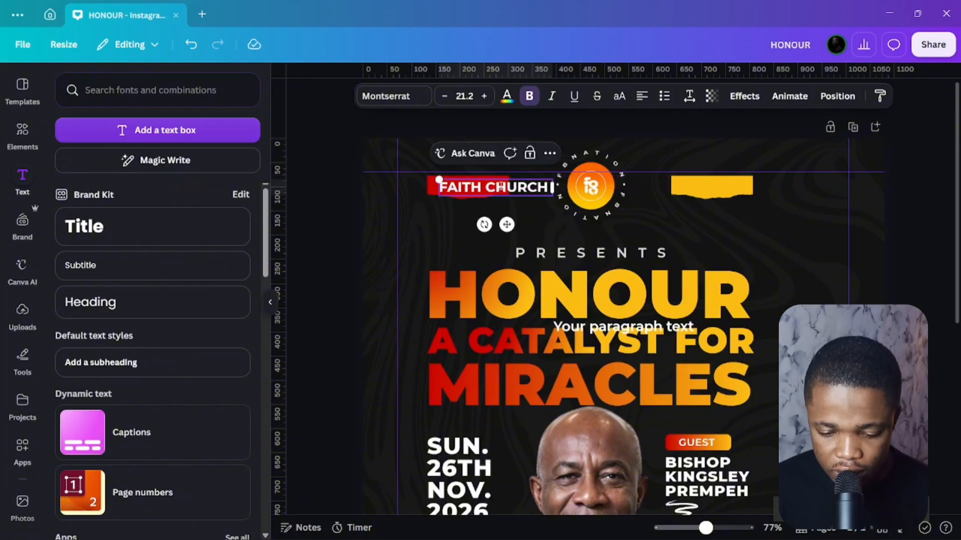
left_click_drag(439, 178, 476, 186)
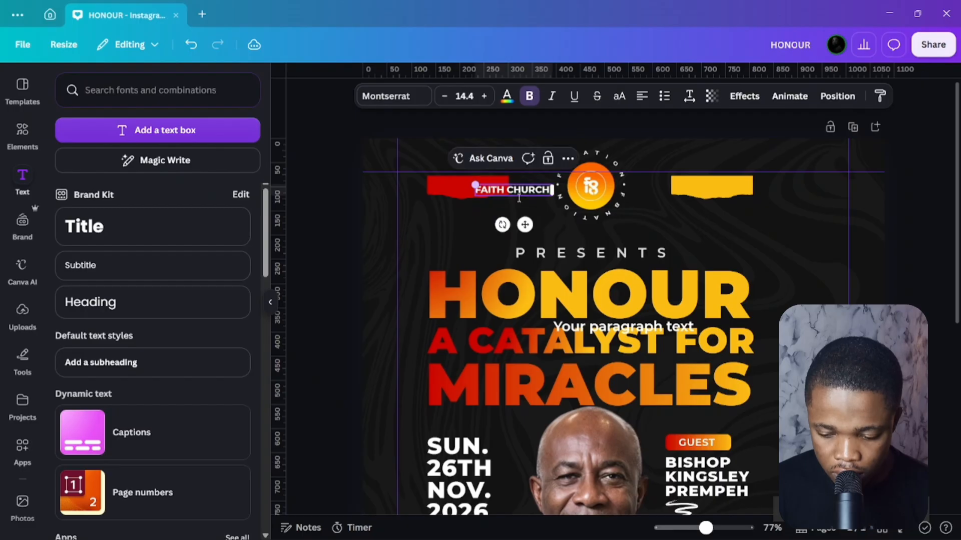
left_click_drag(521, 222, 480, 215)
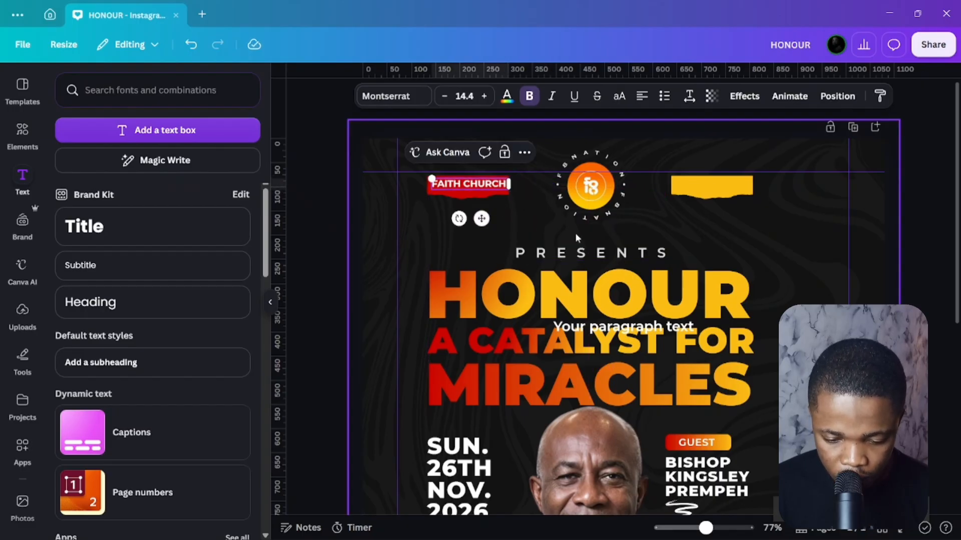
Set FAITH CHURCH's letter spacing to -50 and centre it on the red banner.
scroll(621, 267, "down", 1)
scroll(635, 255, "up", 1)
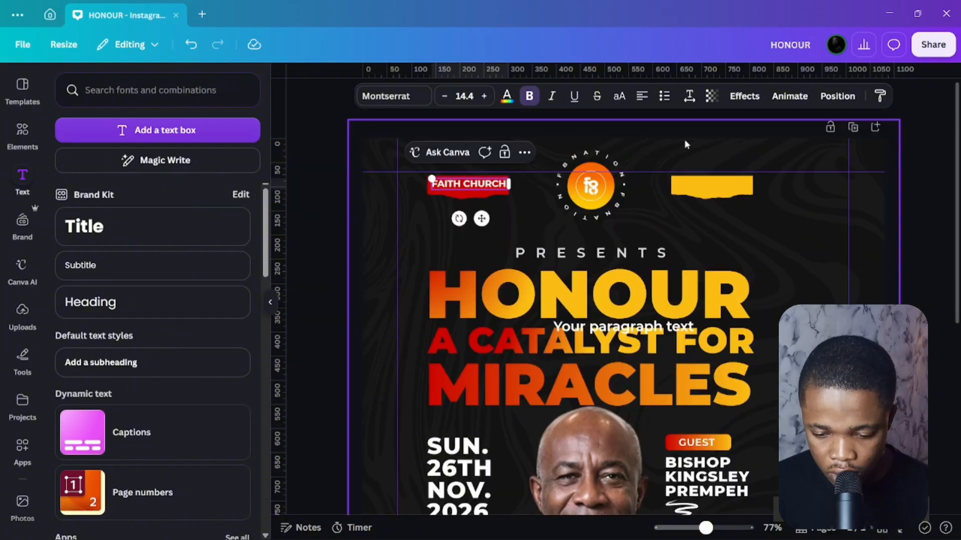
left_click(689, 97)
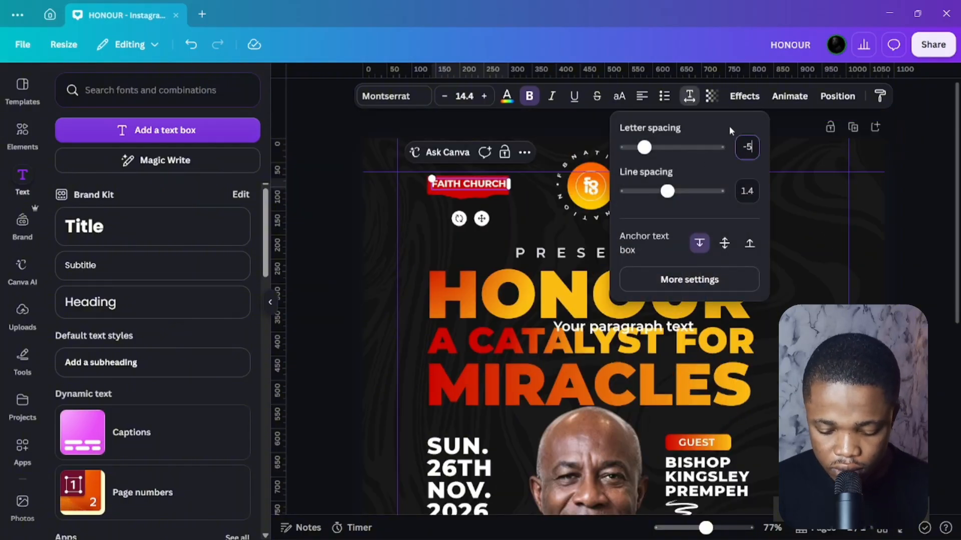
key("Return")
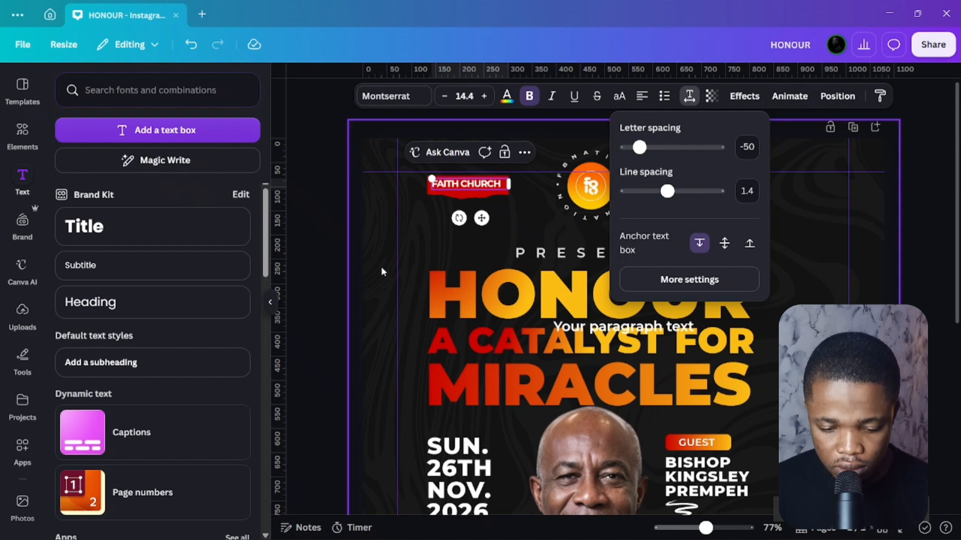
left_click(335, 250)
left_click(327, 233)
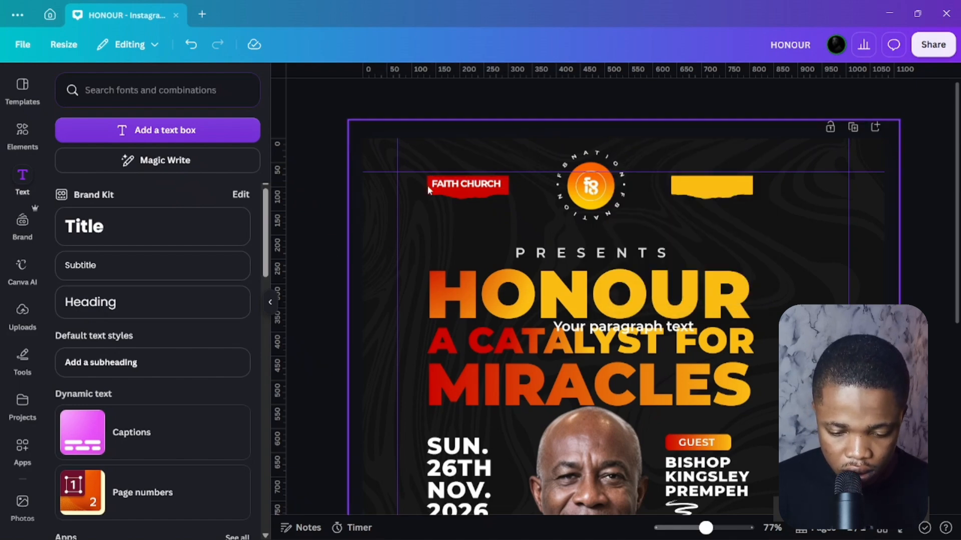
left_click(457, 187)
left_click_drag(456, 195, 466, 190)
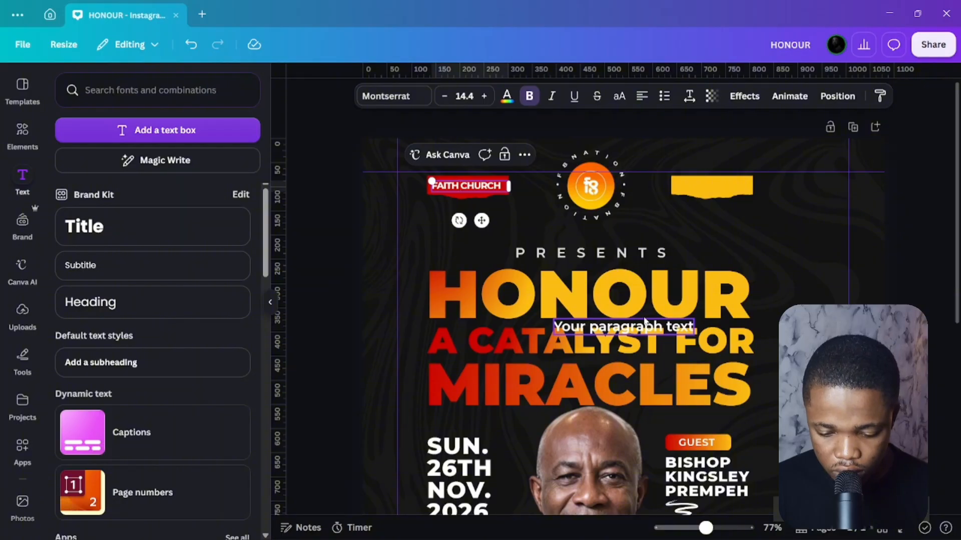
Delete the leftover 'Your paragraph' placeholder and copy FAITH CHURCH onto the yellow banner.
left_click(644, 325)
key("Delete")
left_click(465, 188)
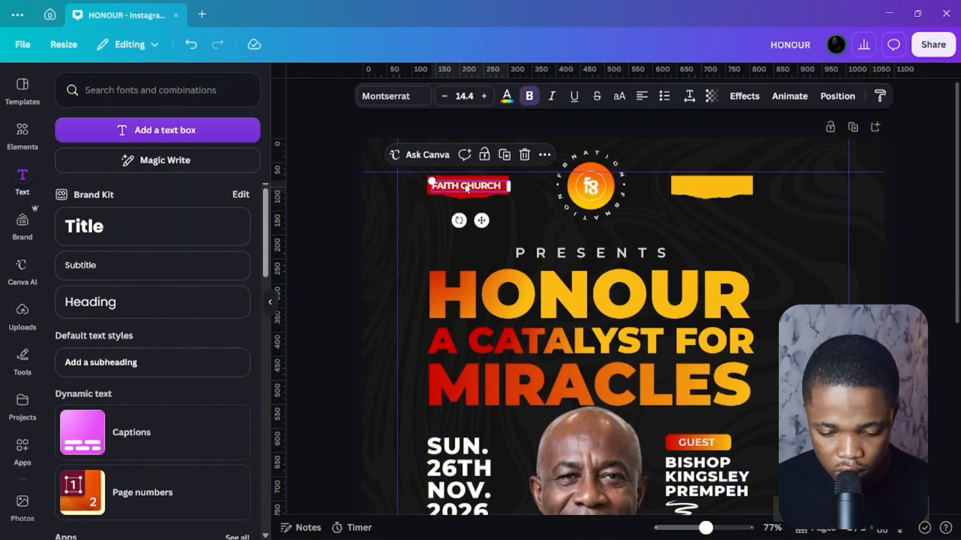
left_click_drag(544, 186, 709, 186)
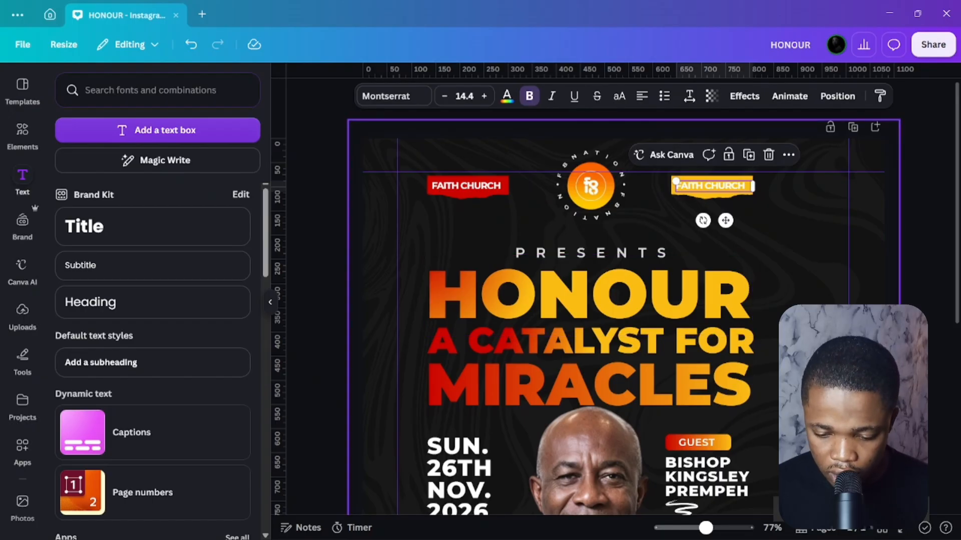
Replace the copied label's text with 12:30PM.
double_click(733, 188)
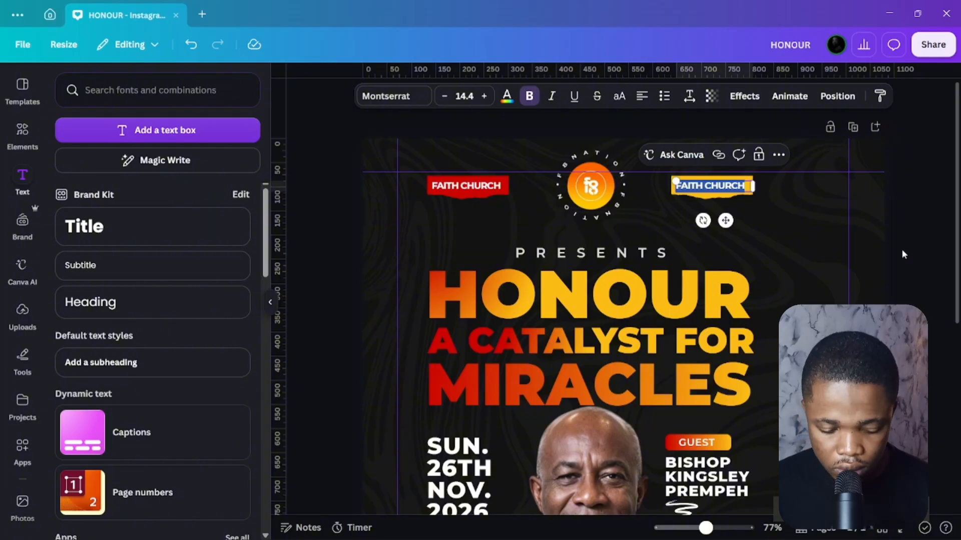
key("BackSpace")
type("12")
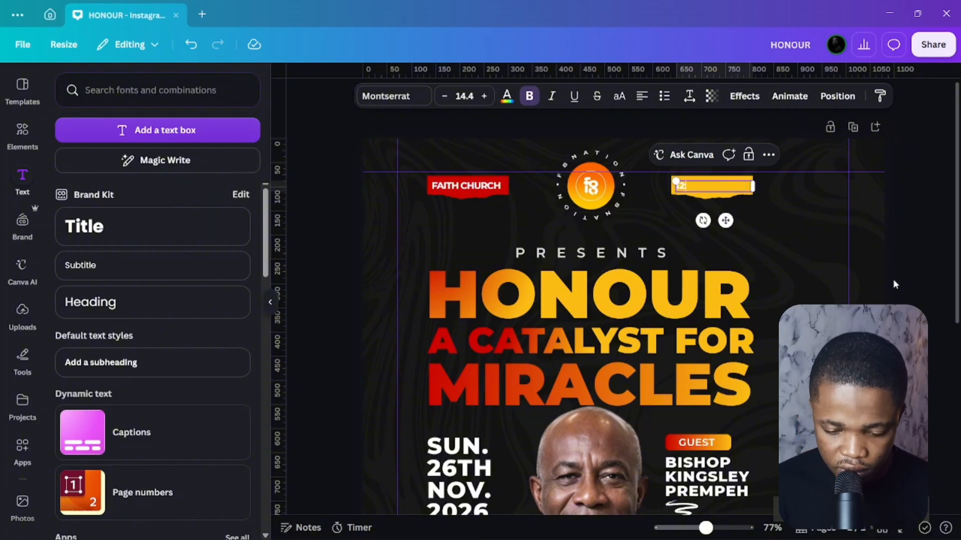
type(":30")
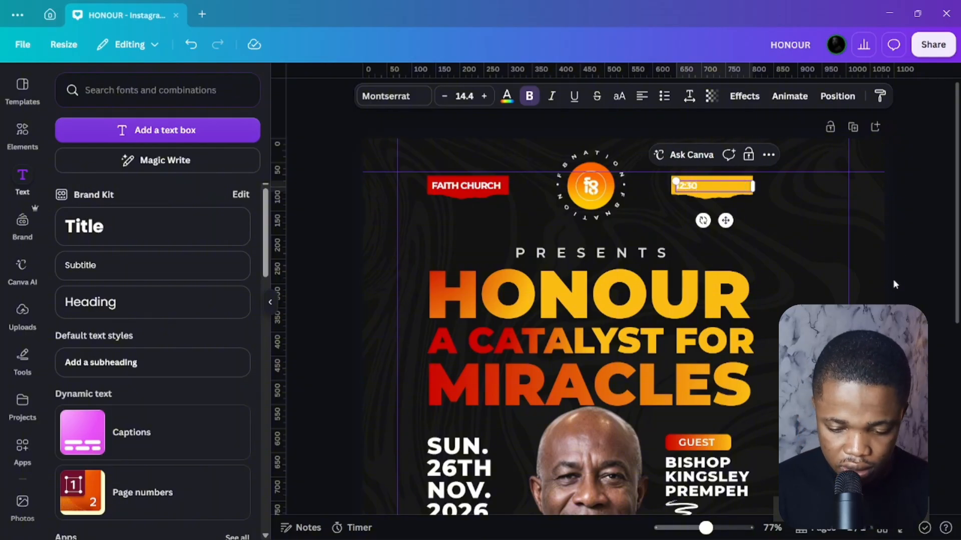
type("PM")
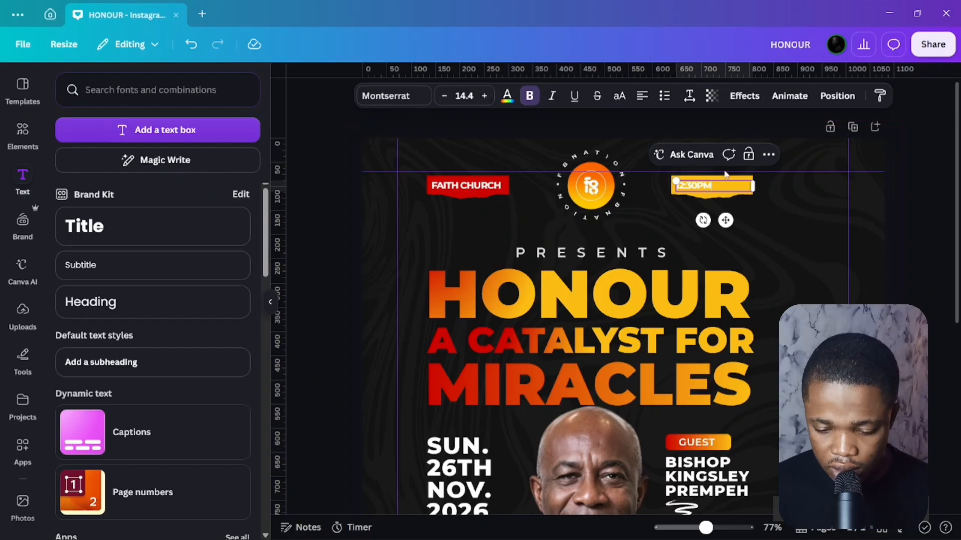
Resize the 12:30PM label to about size 23.4 so it fills the yellow banner.
left_click_drag(676, 181, 608, 163)
left_click_drag(760, 188, 719, 223)
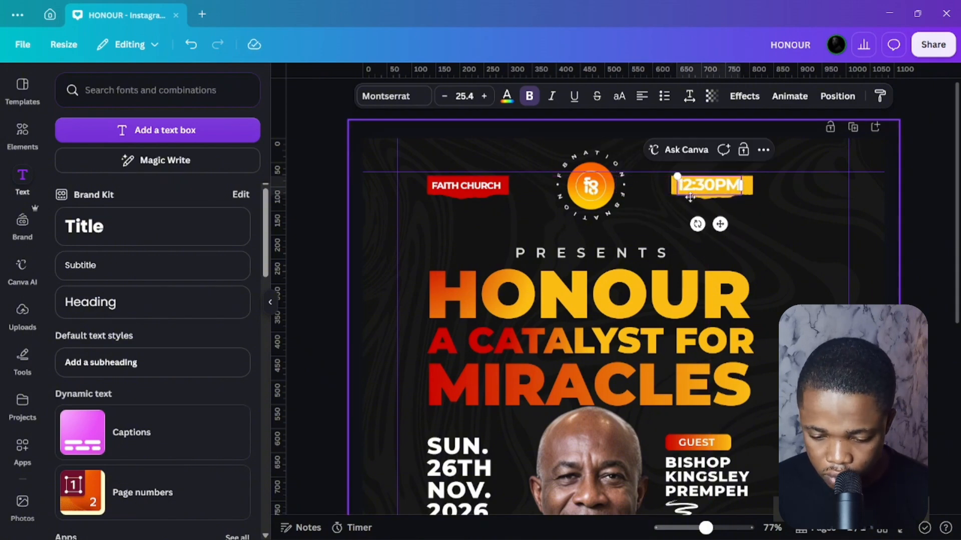
left_click_drag(677, 176, 687, 177)
left_click(901, 222)
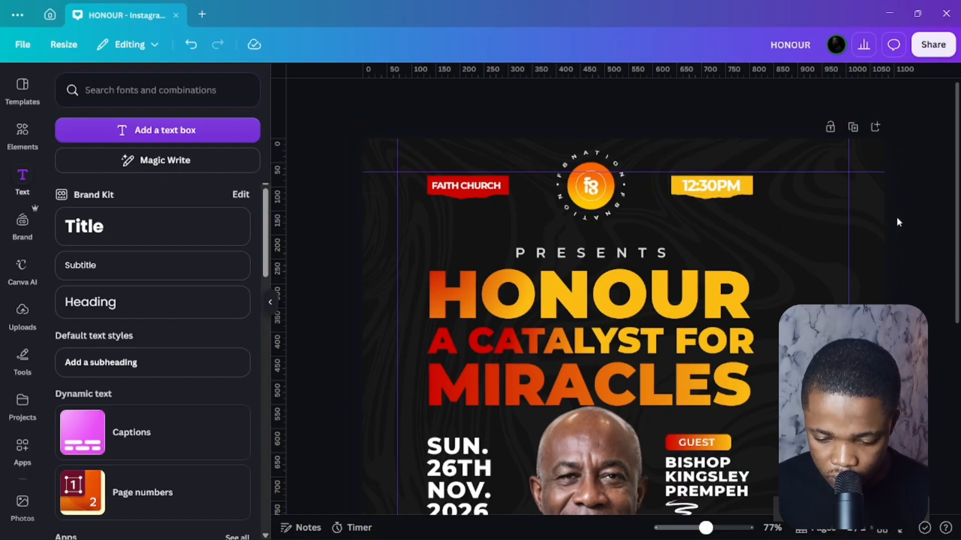
left_click(721, 186)
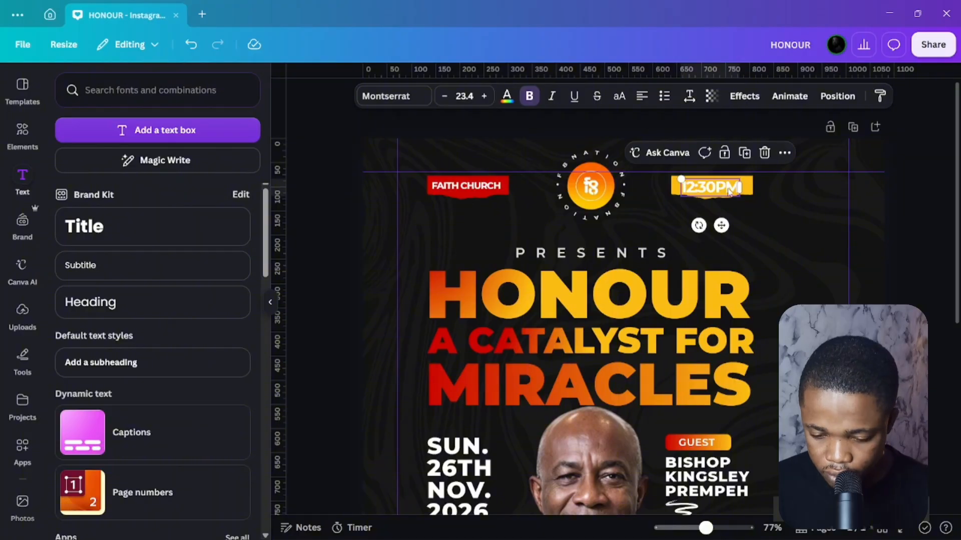
left_click(730, 193)
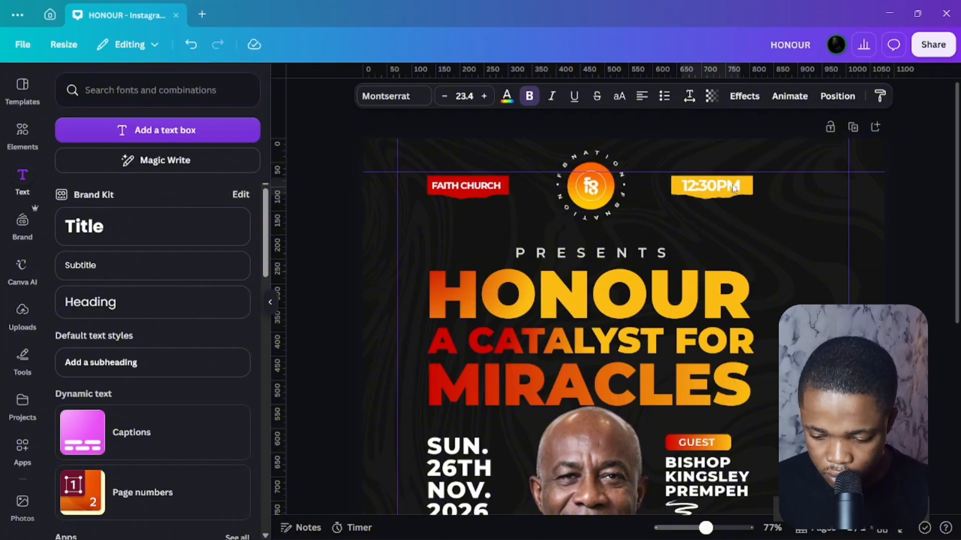
key("ctrl+a")
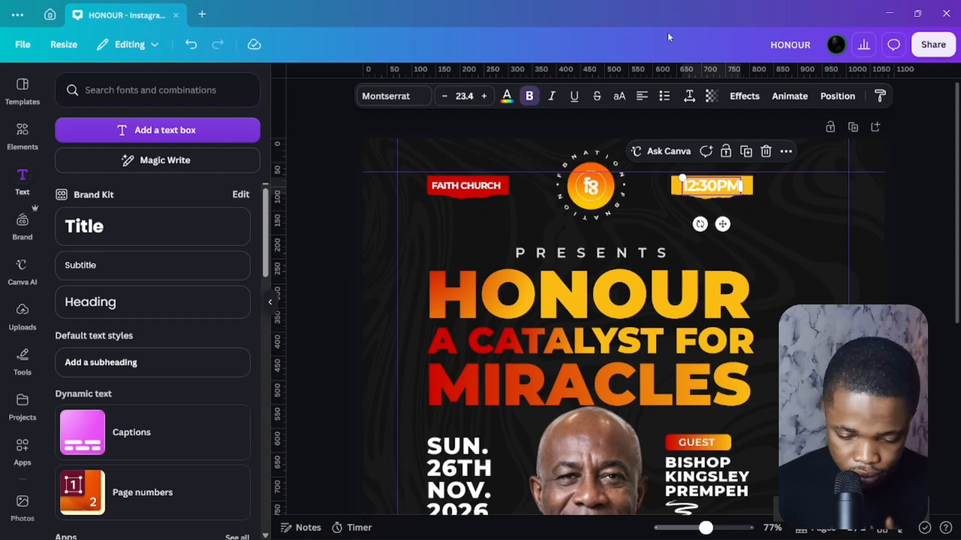
scroll(660, 168, "down", 3)
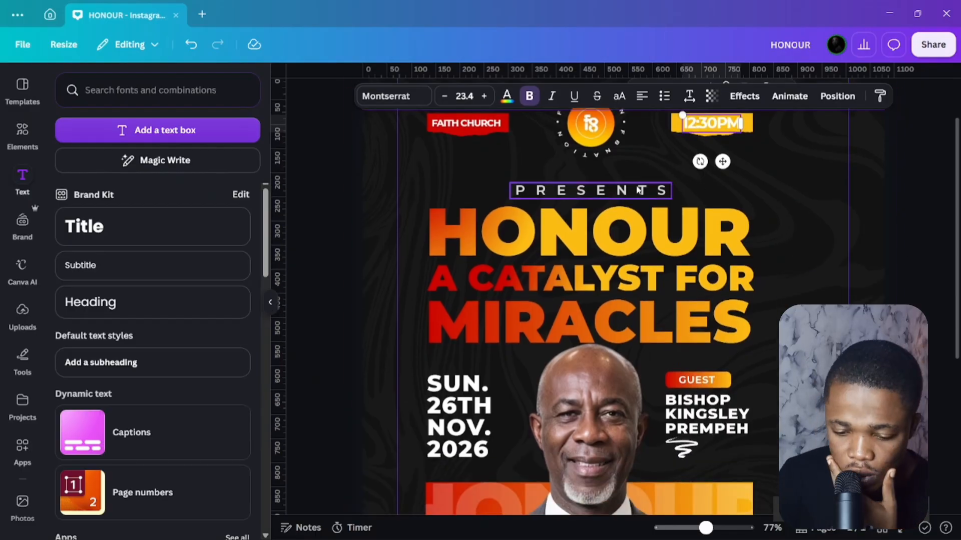
Reduce the PRESENTS text to font size 19.2.
left_click(639, 190)
left_click(445, 95)
left_click(445, 96)
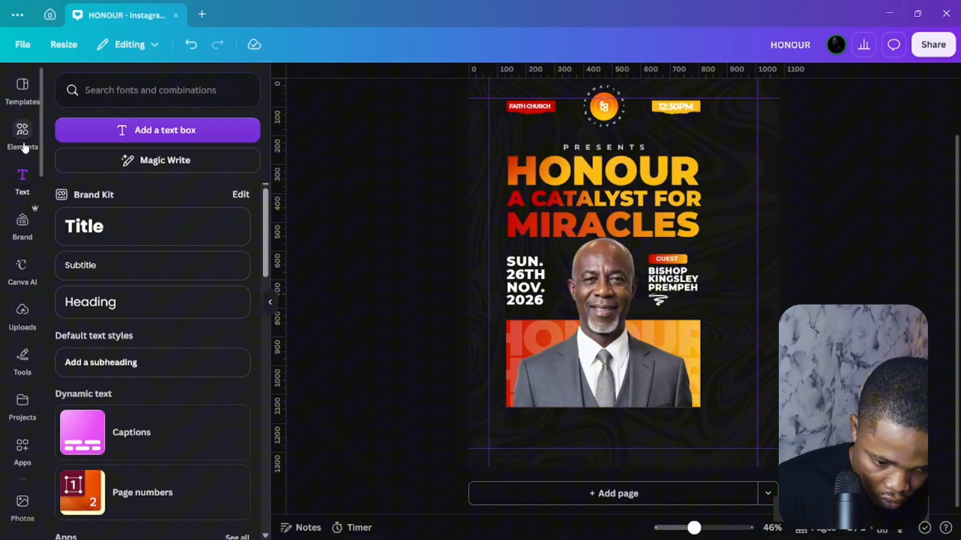
Browse the Paper torn-paper frames collection in the Elements panel.
left_click(23, 146)
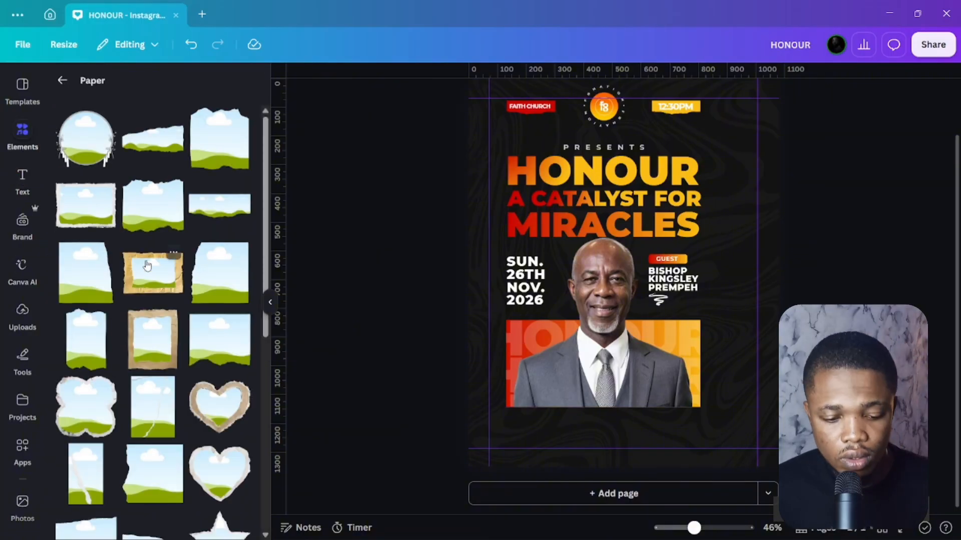
scroll(146, 270, "down", 3)
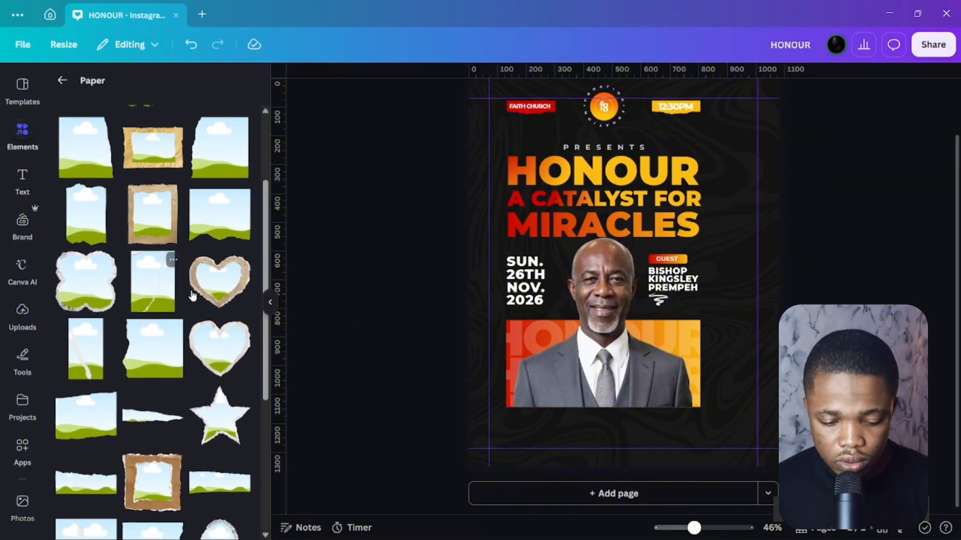
scroll(142, 407, "down", 3)
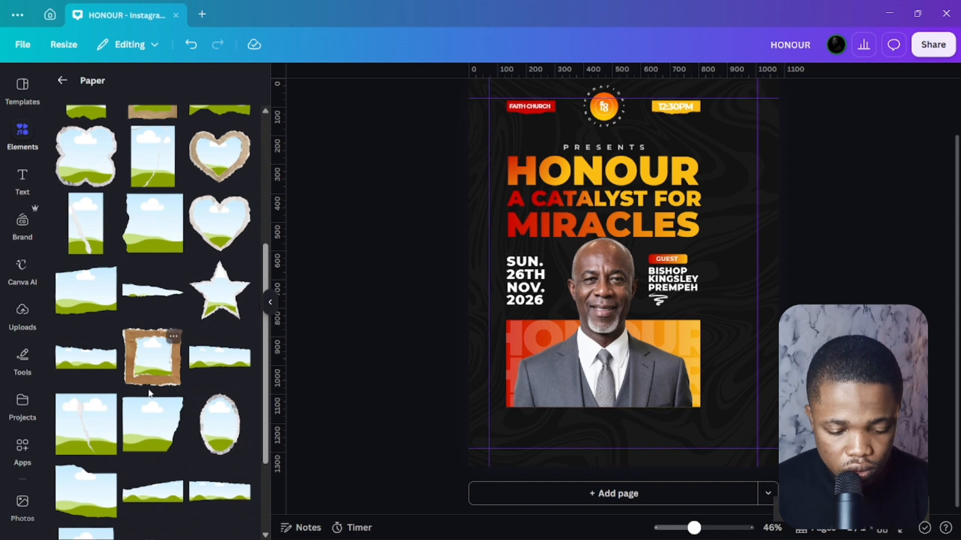
scroll(198, 395, "down", 3)
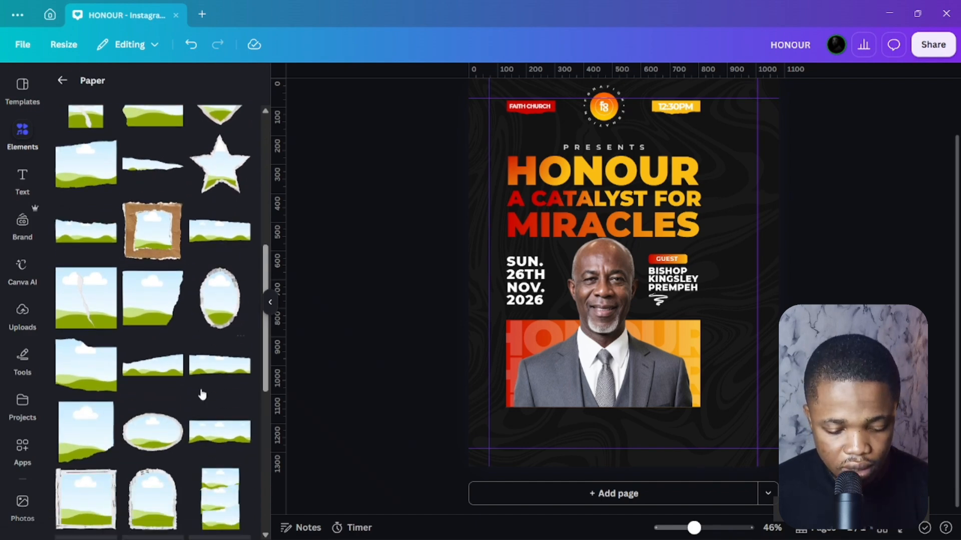
scroll(188, 401, "down", 3)
scroll(189, 403, "down", 2)
scroll(162, 376, "up", 13)
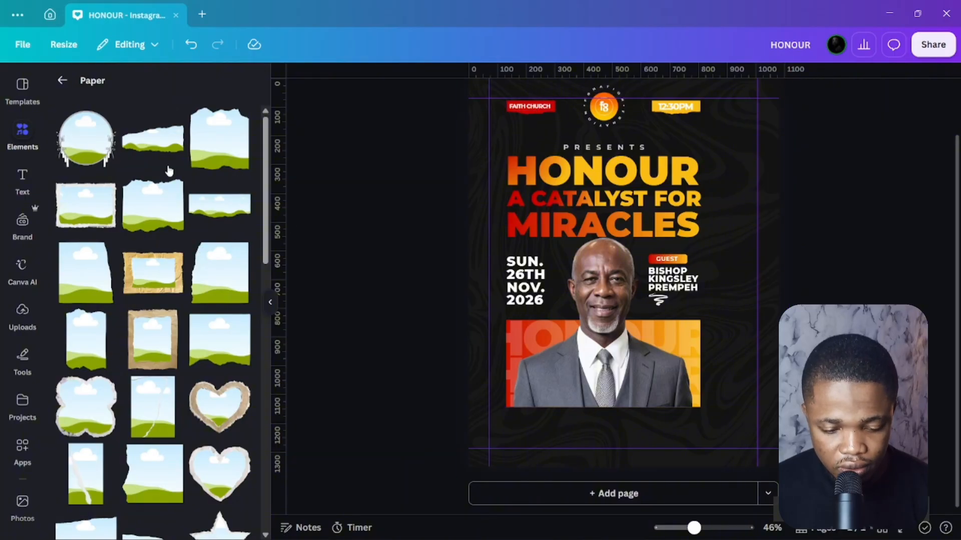
Add a torn-paper frame as a short strip at the bottom of the poster.
left_click(133, 215)
left_click_drag(614, 283, 607, 439)
left_click_drag(556, 460, 561, 442)
scroll(555, 435, "up", 5)
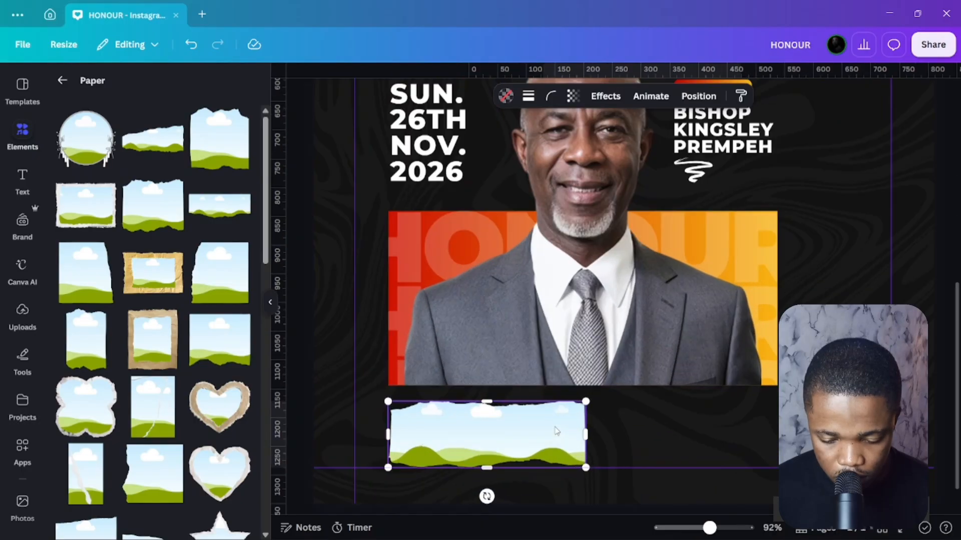
scroll(556, 435, "down", 1)
Rotate the strip 180°, align it with the photo's edge, and narrow it to 309 px.
left_click(693, 100)
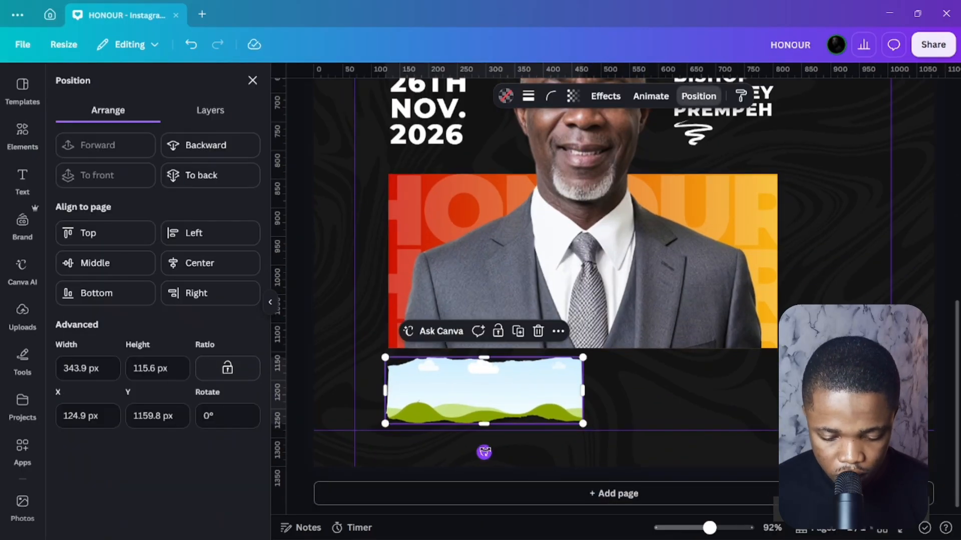
left_click_drag(484, 453, 483, 324)
left_click_drag(517, 401, 521, 401)
left_click_drag(586, 391, 565, 393)
Duplicate the strip with rotation 0° beside it and shorten both strips together.
key("ctrl+d")
type("0")
key("Return")
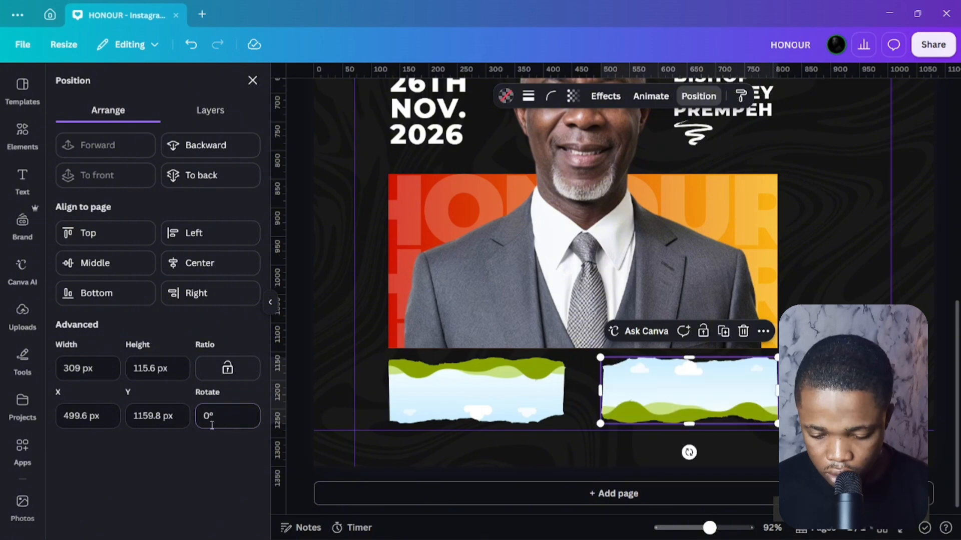
left_click(689, 390, "shift")
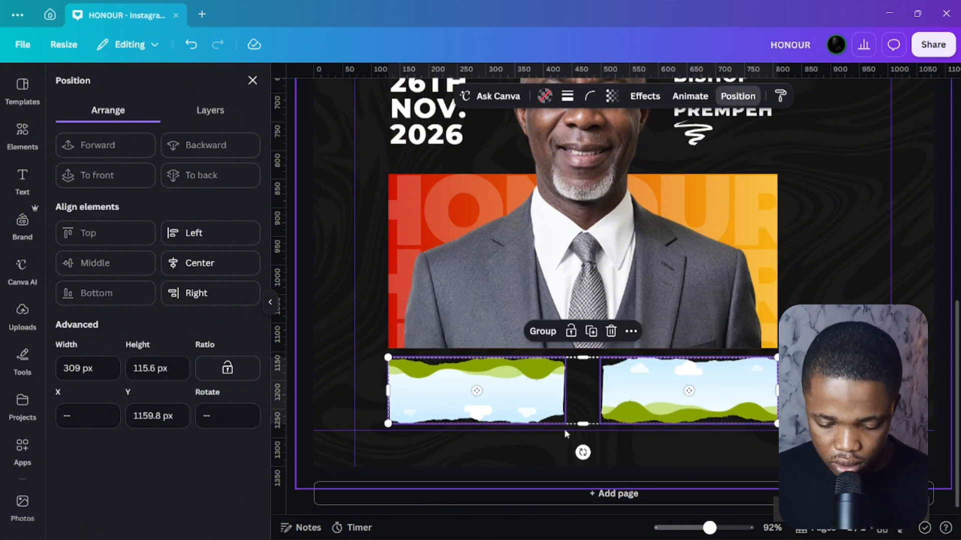
left_click_drag(583, 423, 606, 410)
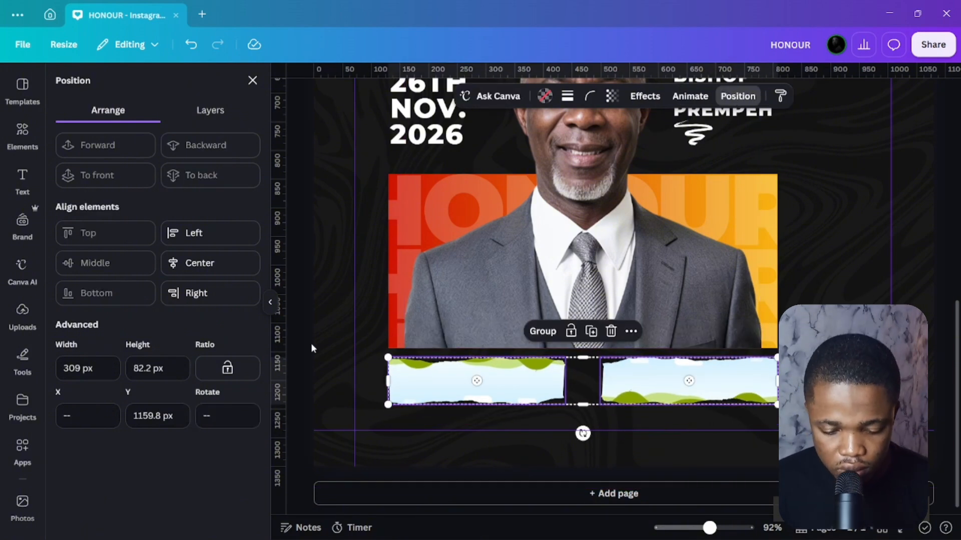
left_click(311, 344)
Colour the left strip yellow and the right strip red.
left_click(459, 371)
left_click(506, 95)
left_click(181, 172)
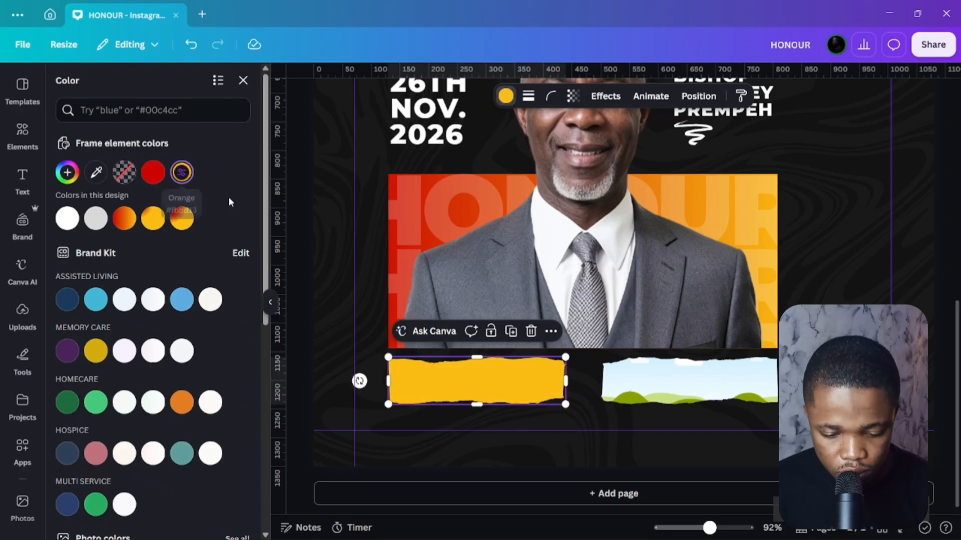
left_click(688, 380)
left_click(153, 172)
Paste a copy of the FAITH CHURCH text box and replace its wording with the venue address.
scroll(520, 261, "up", 5)
scroll(439, 189, "up", 3)
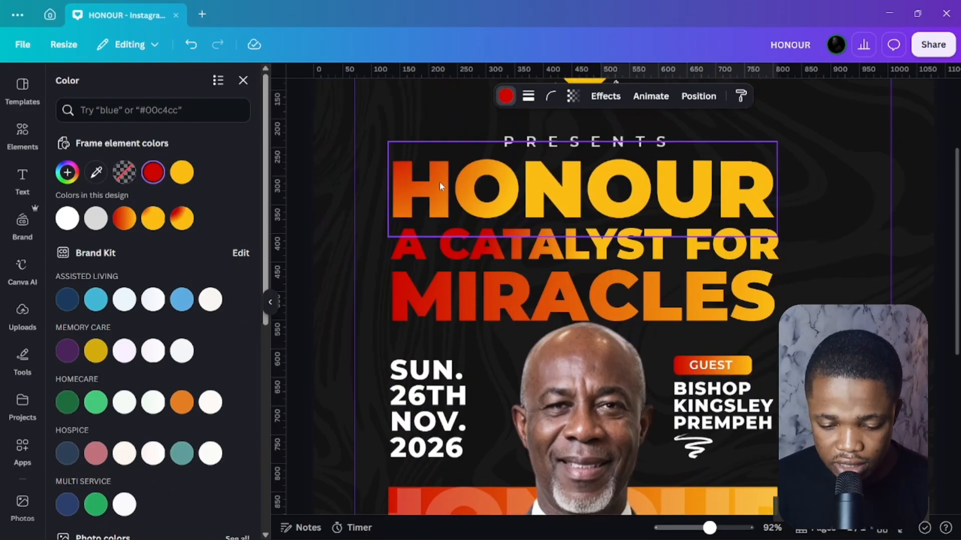
left_click(439, 191)
key("ctrl+c")
scroll(605, 232, "down", 8)
key("ctrl+v")
double_click(443, 375)
key("ctrl+a")
key("ctrl+v")
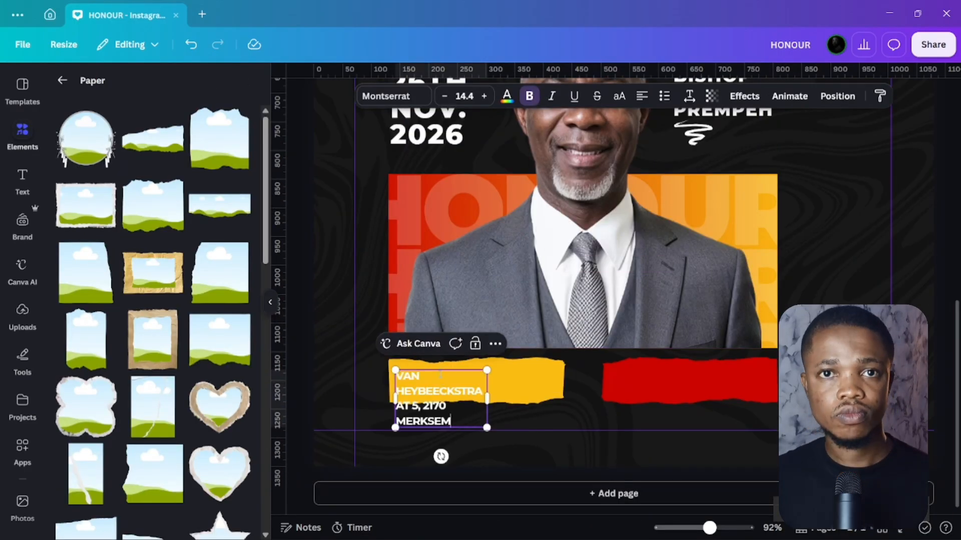
left_click_drag(494, 375, 534, 380)
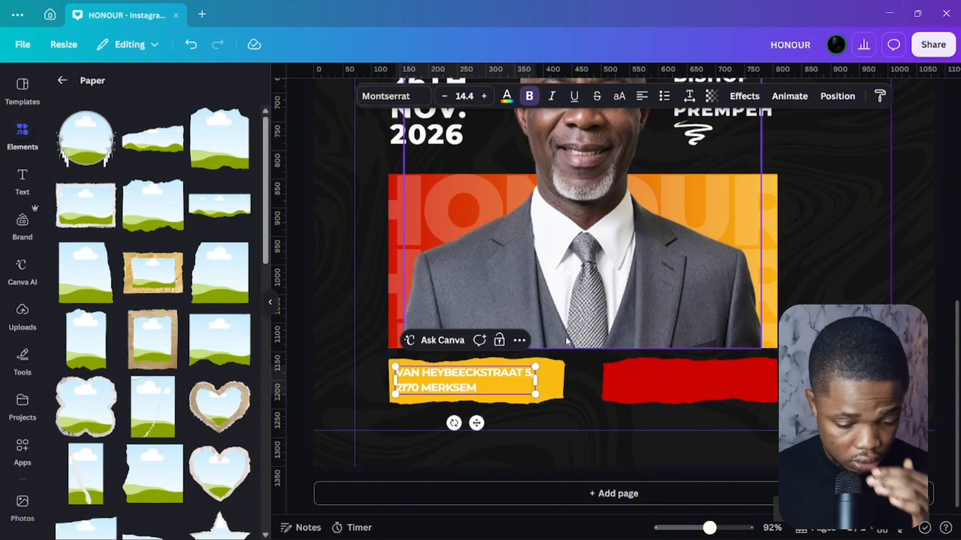
Set the address's letter spacing to 0 and line spacing ~1.12, placed dark on the yellow strip.
left_click(689, 95)
type("0")
left_click_drag(667, 190, 656, 191)
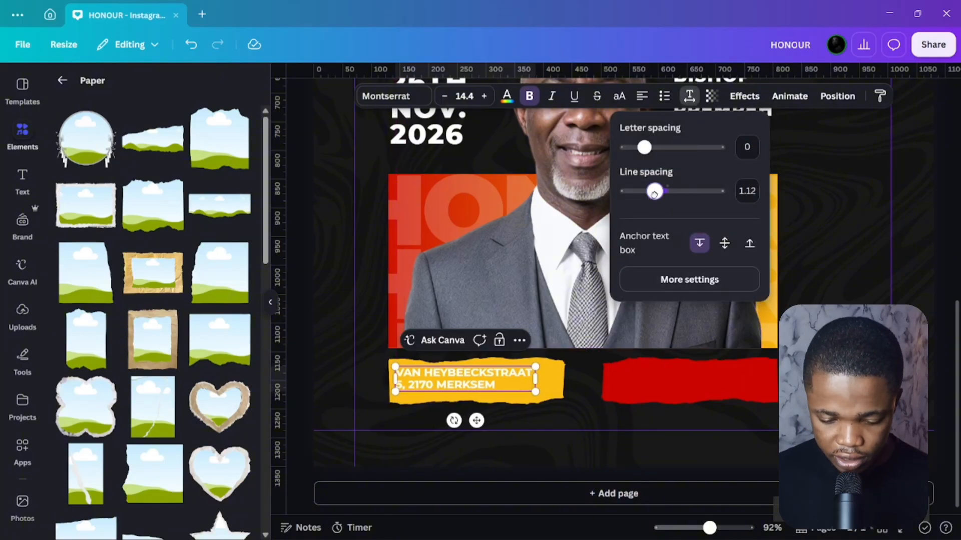
left_click_drag(476, 423, 481, 431)
left_click(506, 96)
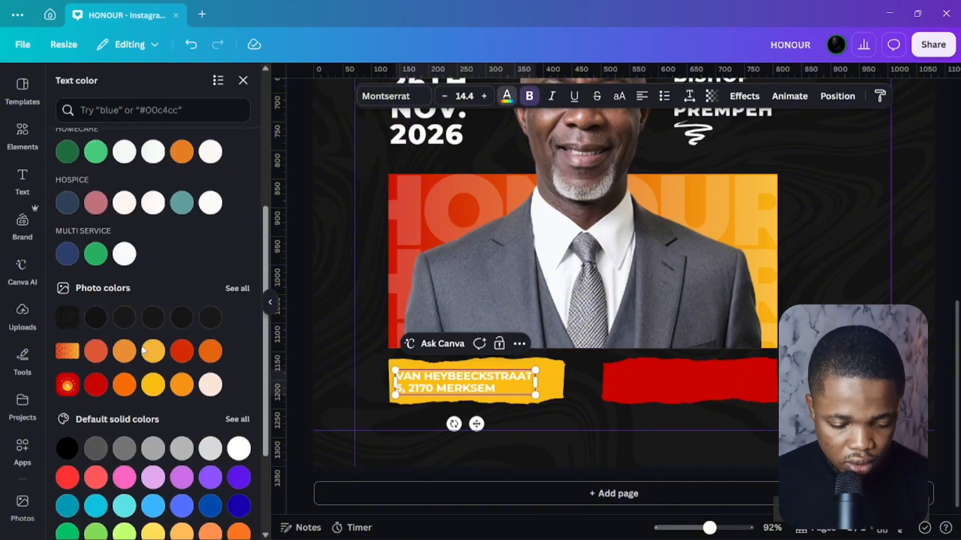
left_click(95, 317)
Duplicate the address onto the red strip in white and replace it with the church's handle.
key("Escape")
key("ctrl+d")
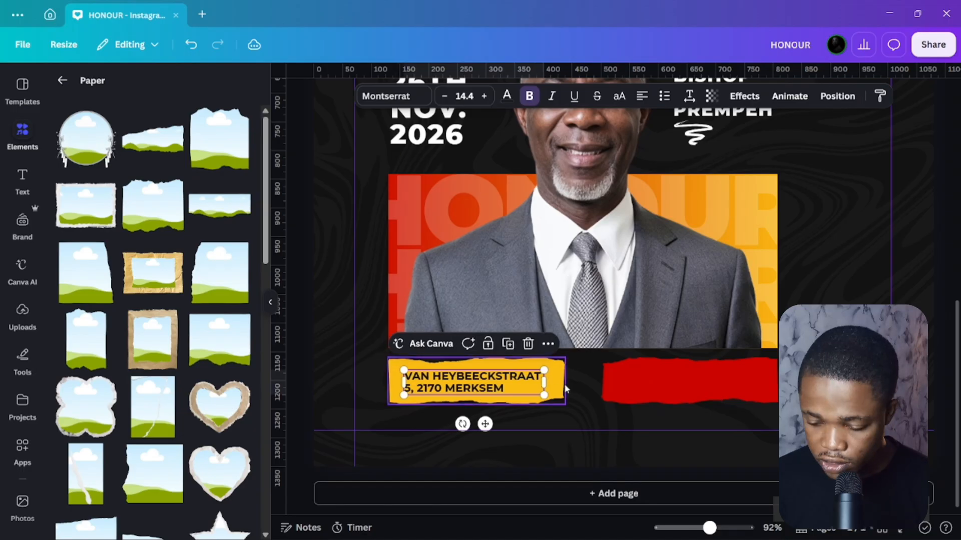
left_click_drag(465, 383, 712, 417)
left_click(506, 96)
left_click(124, 167)
double_click(696, 380)
key("ctrl+a")
type("@f8 church")
key("Tab")
scroll(689, 124, "up", 1)
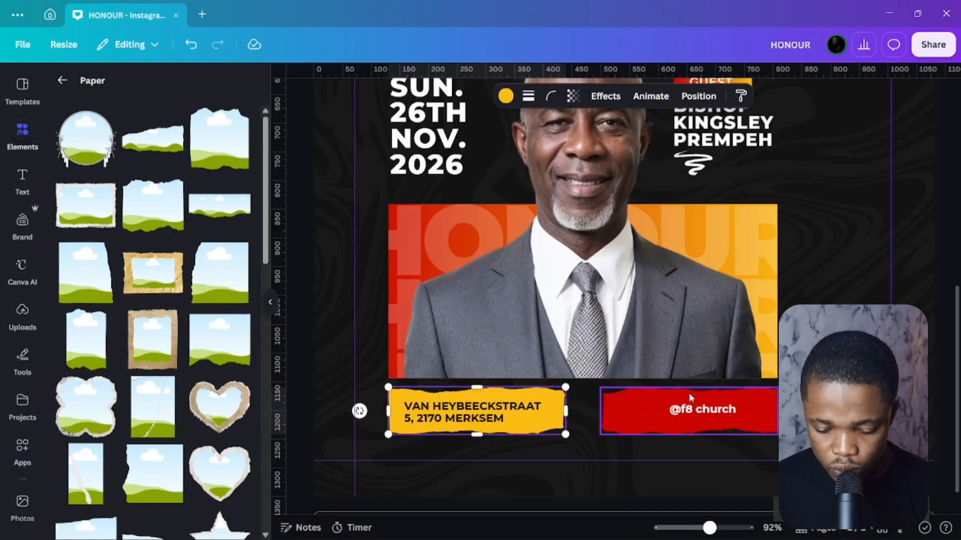
scroll(689, 124, "down", 1)
key("shift+Tab")
key("shift+Right")
key("shift+Right")
key("shift+Right")
Raise the handle's letter spacing to about 250, widen it to one line, and shift it left.
left_click(690, 95)
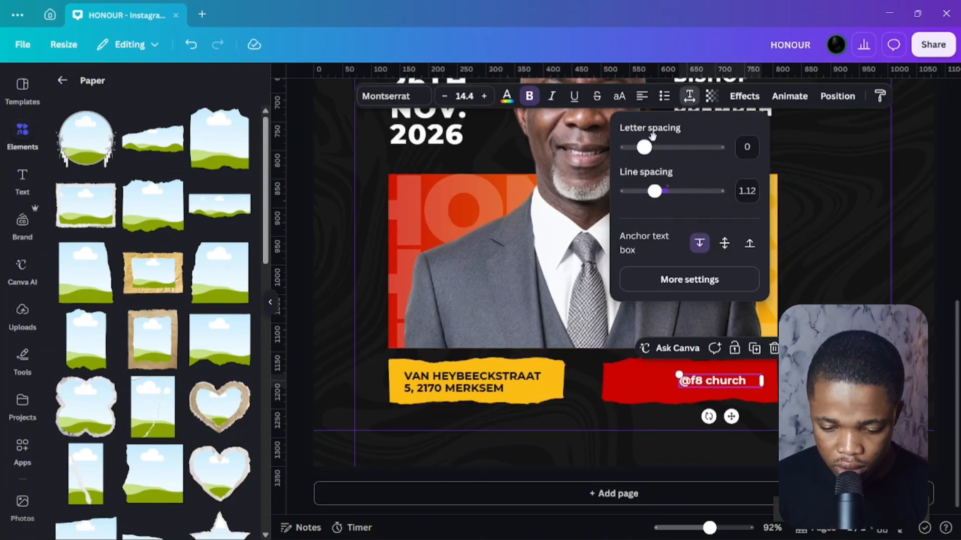
left_click_drag(646, 147, 668, 146)
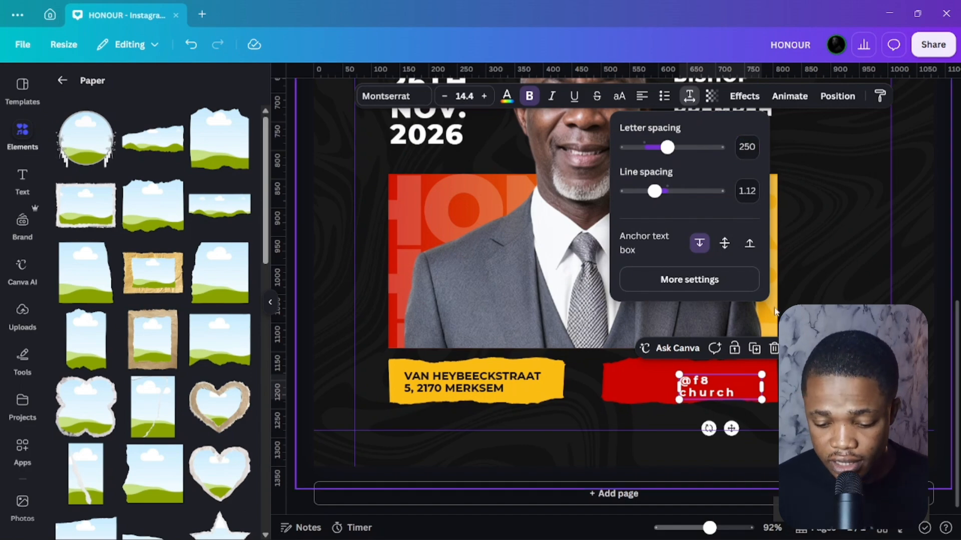
left_click_drag(761, 387, 800, 387)
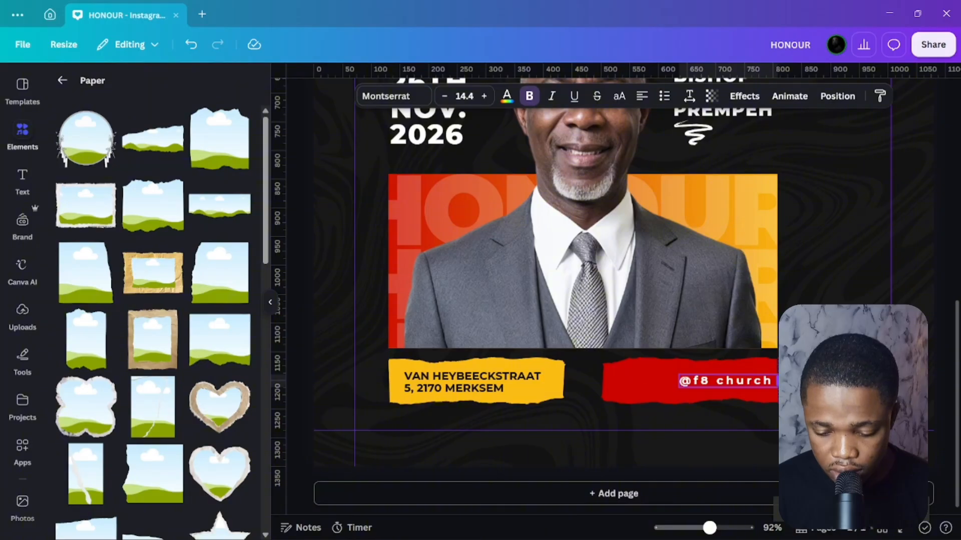
left_click_drag(742, 421, 733, 423)
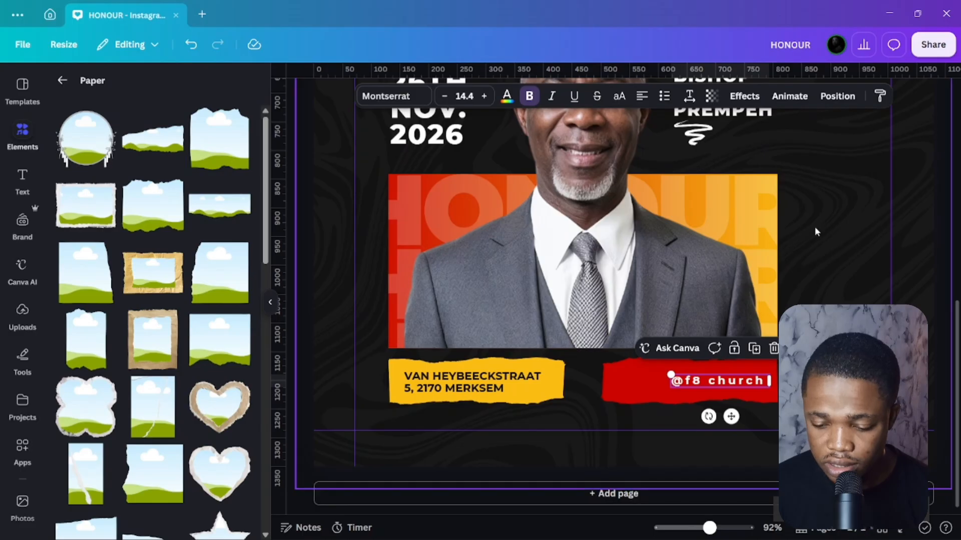
left_click_drag(725, 383, 711, 377)
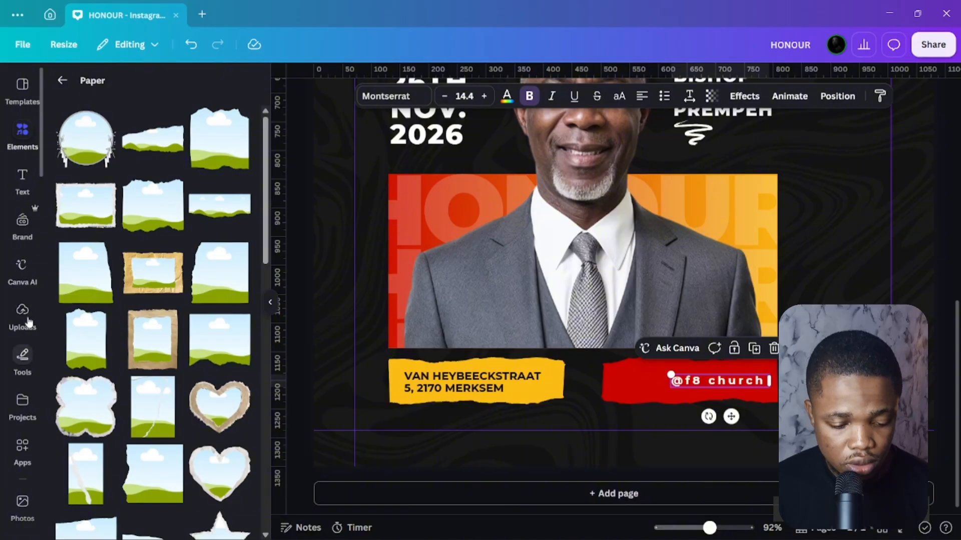
Search elements for INSTAGRAM and add a white outlined Instagram icon to the flyer.
left_click(62, 80)
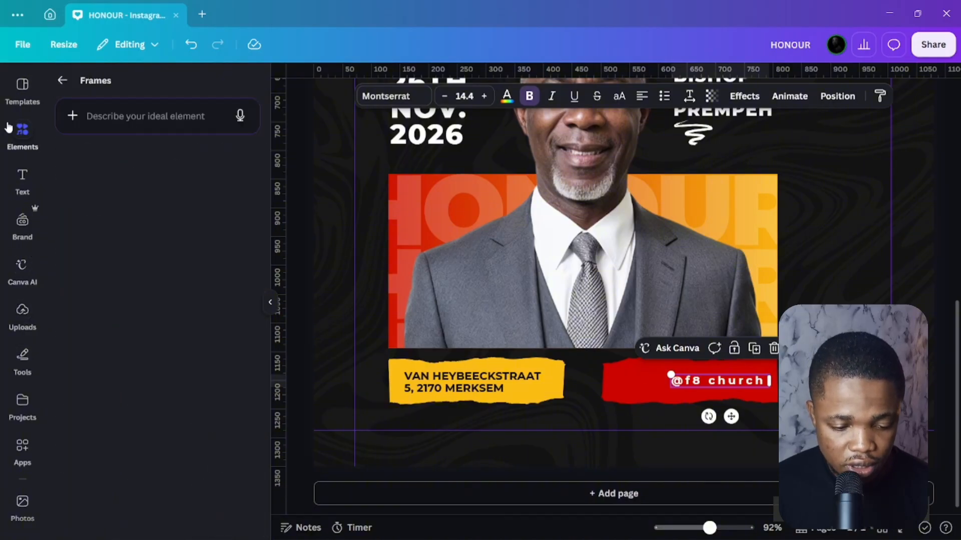
left_click(27, 138)
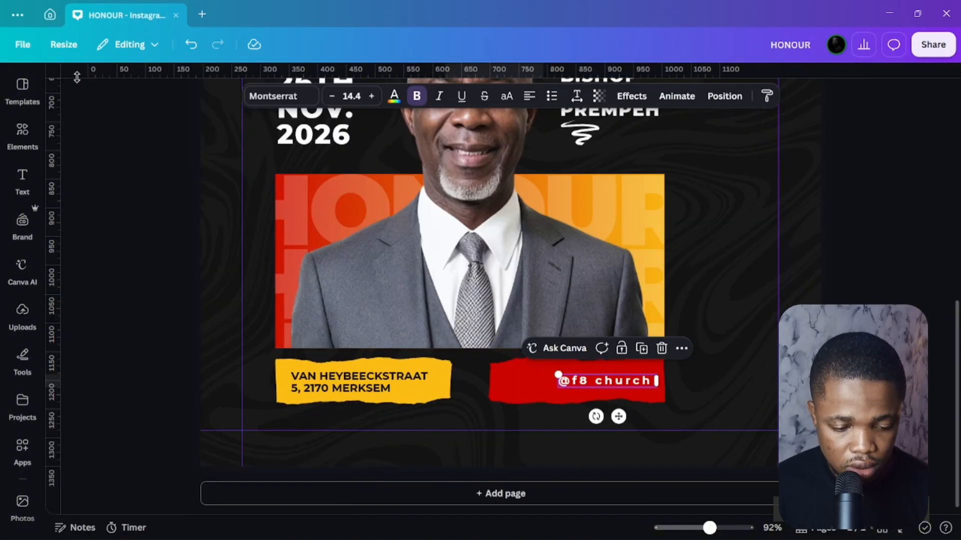
left_click(23, 129)
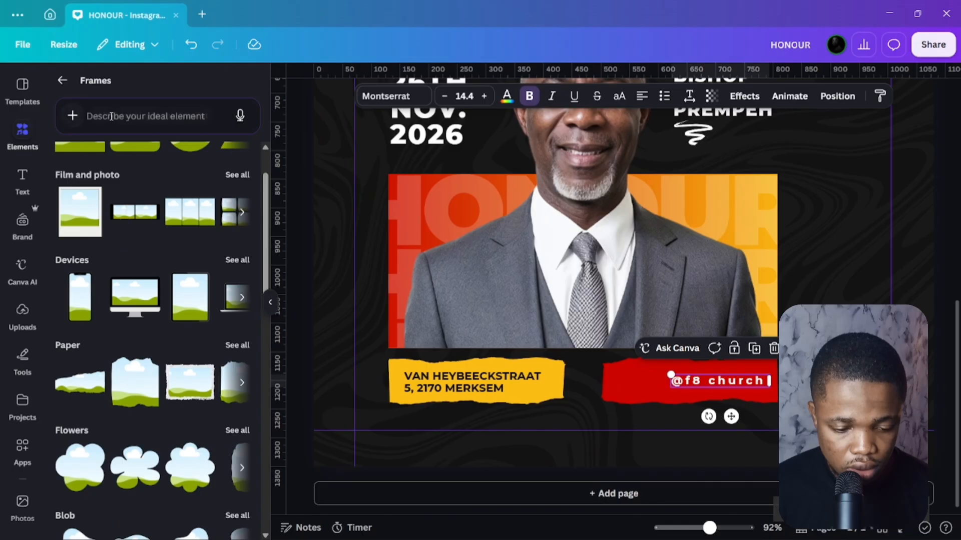
left_click(79, 109)
key("Escape")
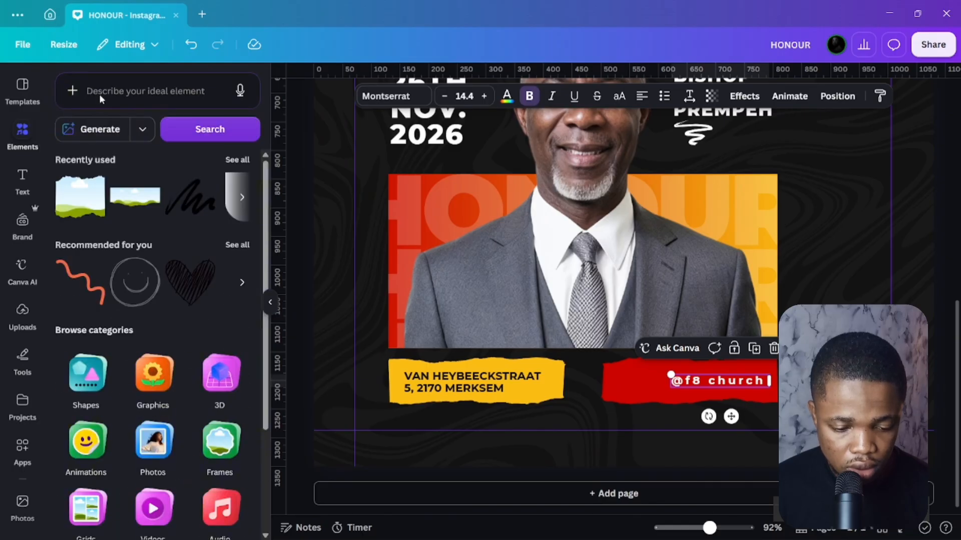
left_click(100, 93)
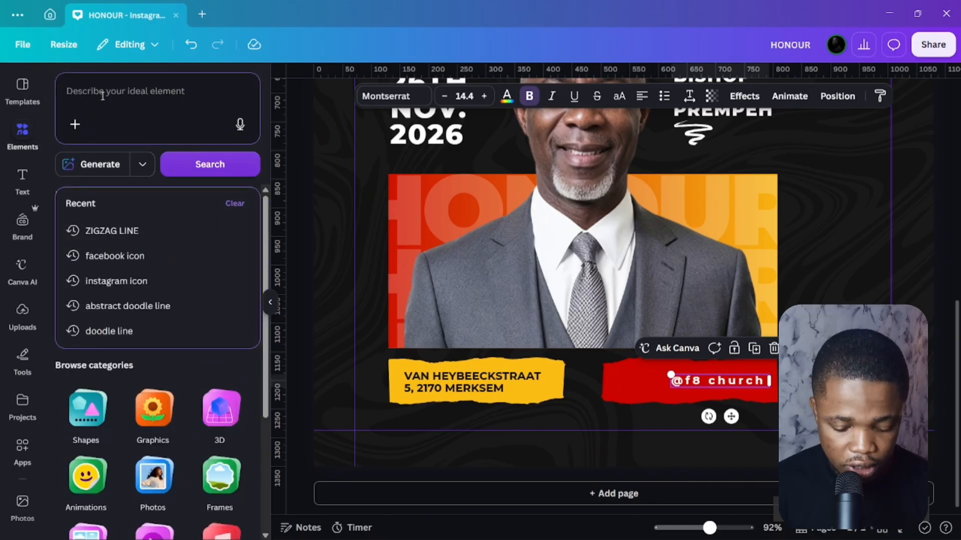
type("INSTAGR")
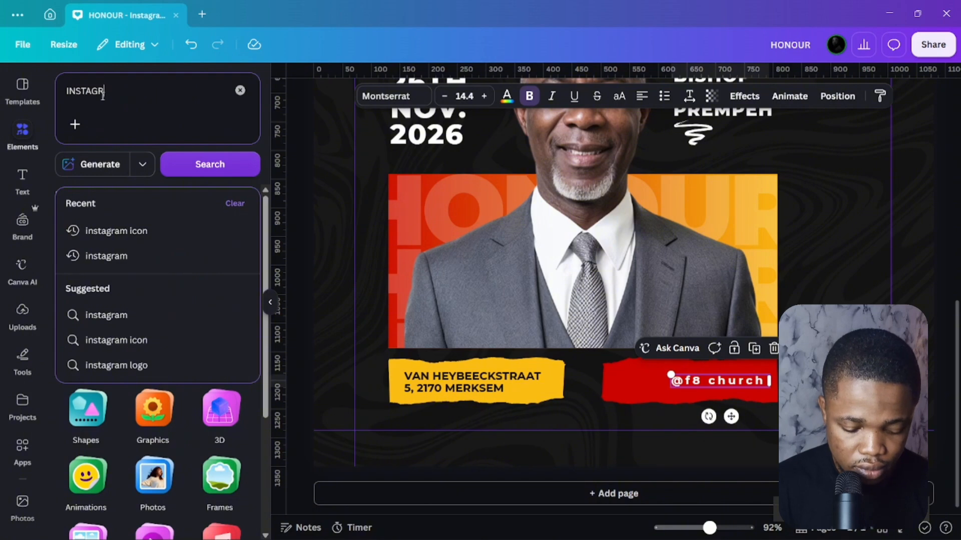
type("AM")
key("Return")
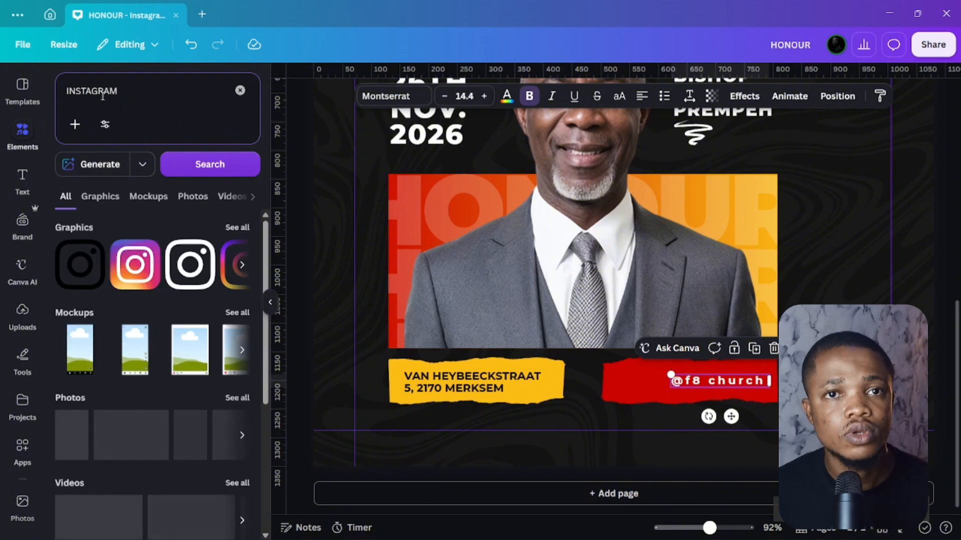
left_click(183, 265)
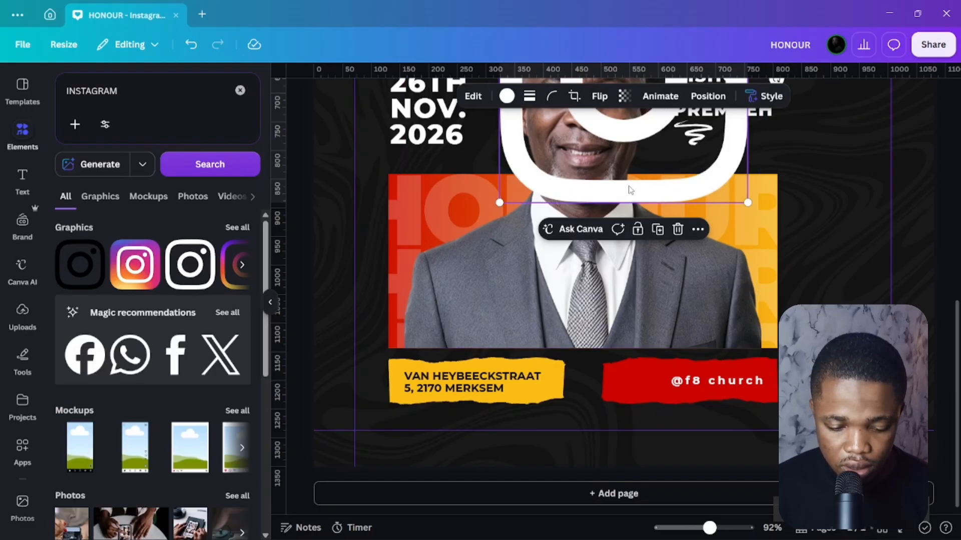
Change the element search term to FACEBOOK.
left_click(147, 97)
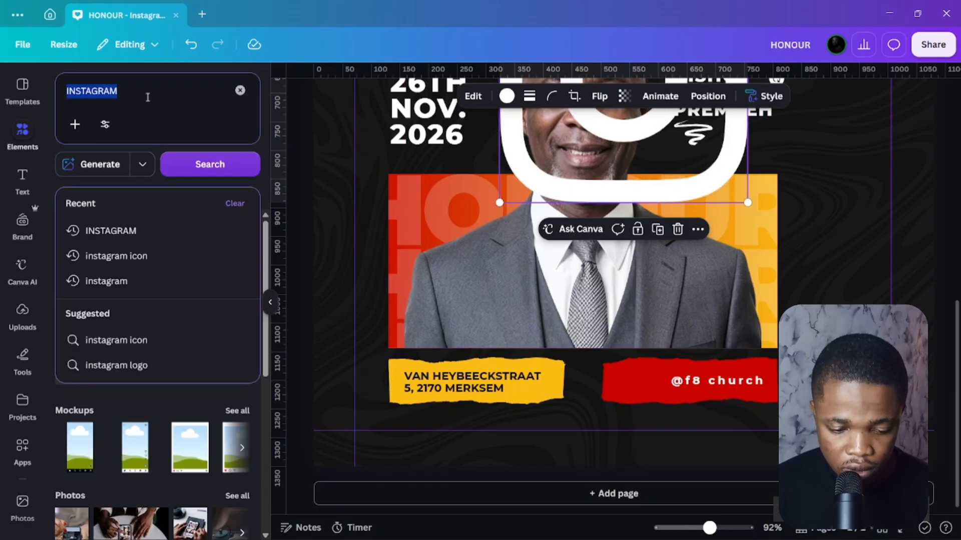
type("FACE")
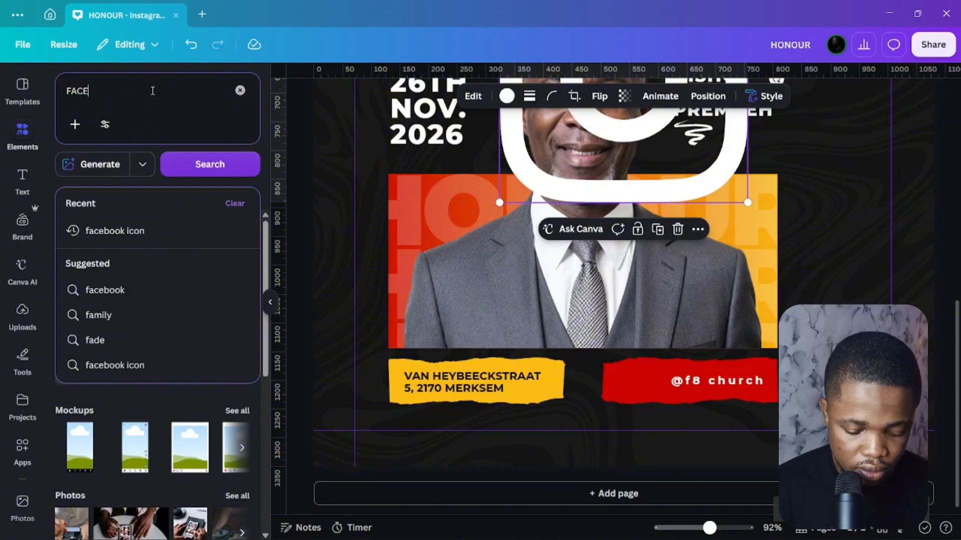
type("BOOK")
key("Return")
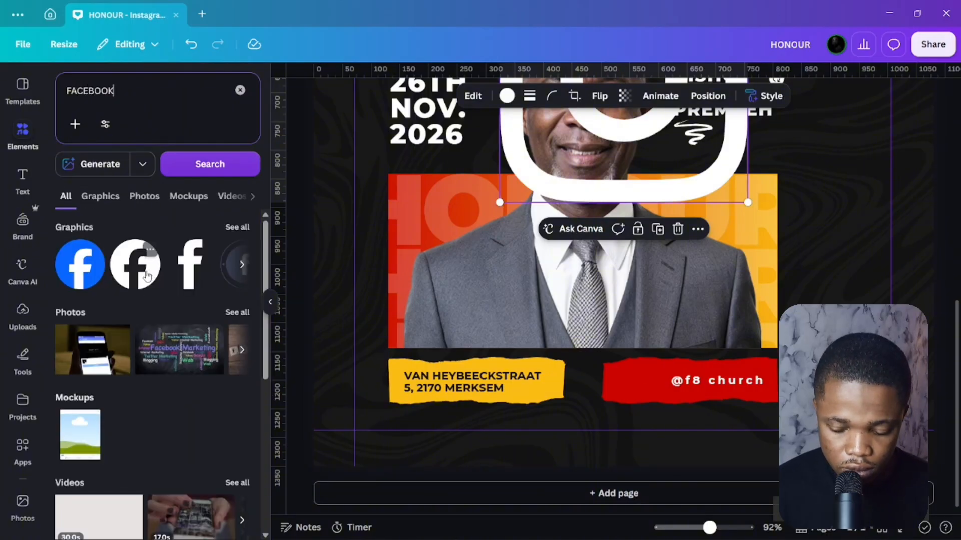
scroll(621, 241, "up", 5)
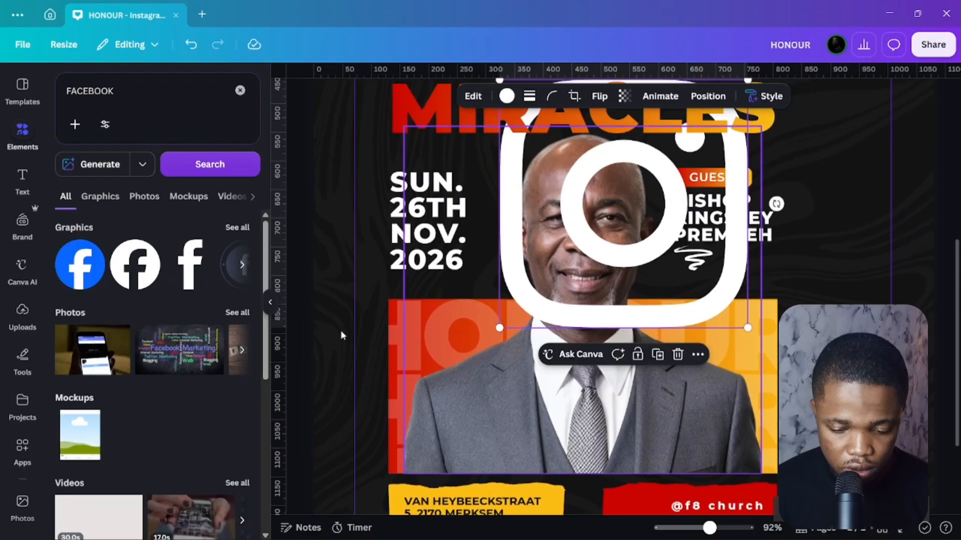
left_click(154, 271)
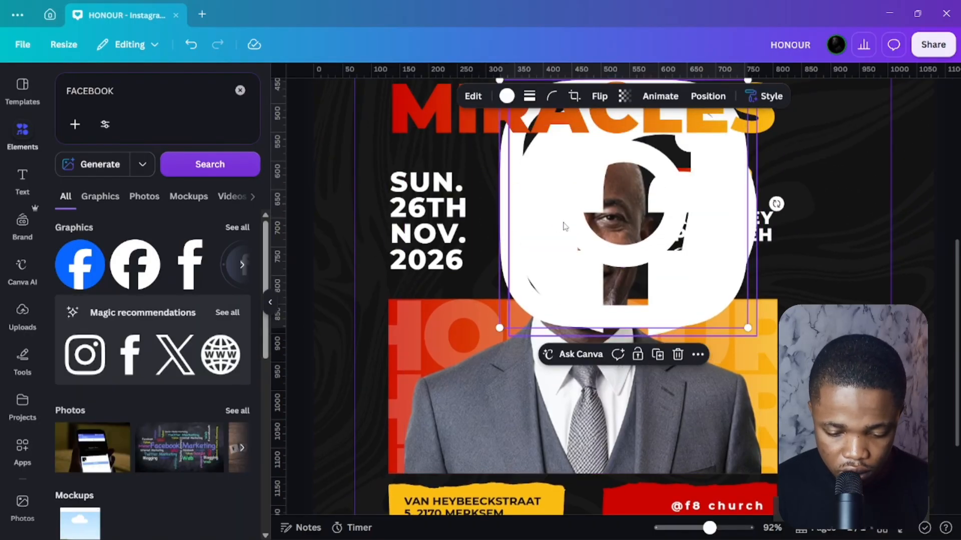
left_click_drag(747, 329, 591, 265)
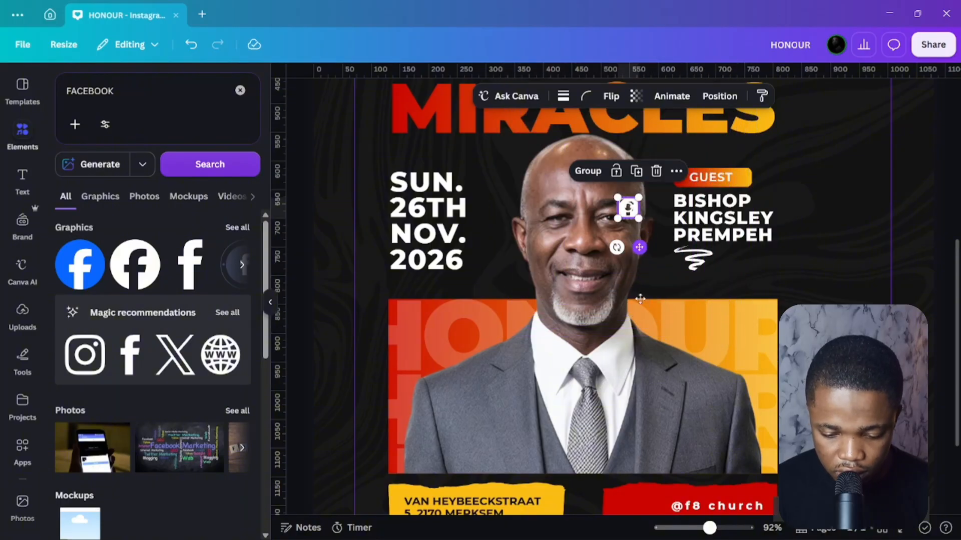
left_click_drag(640, 299, 663, 509)
scroll(663, 390, "down", 3)
scroll(628, 350, "up", 5)
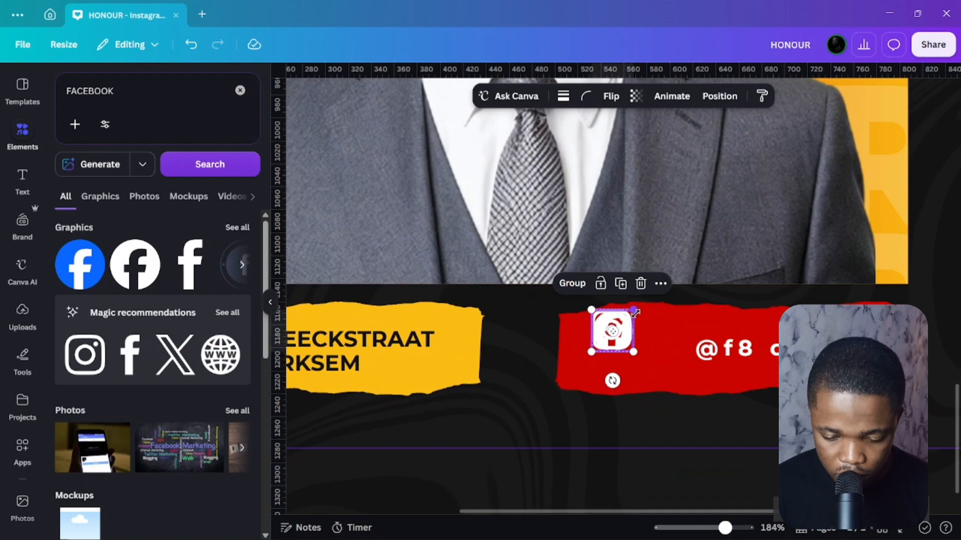
left_click_drag(634, 313, 618, 327)
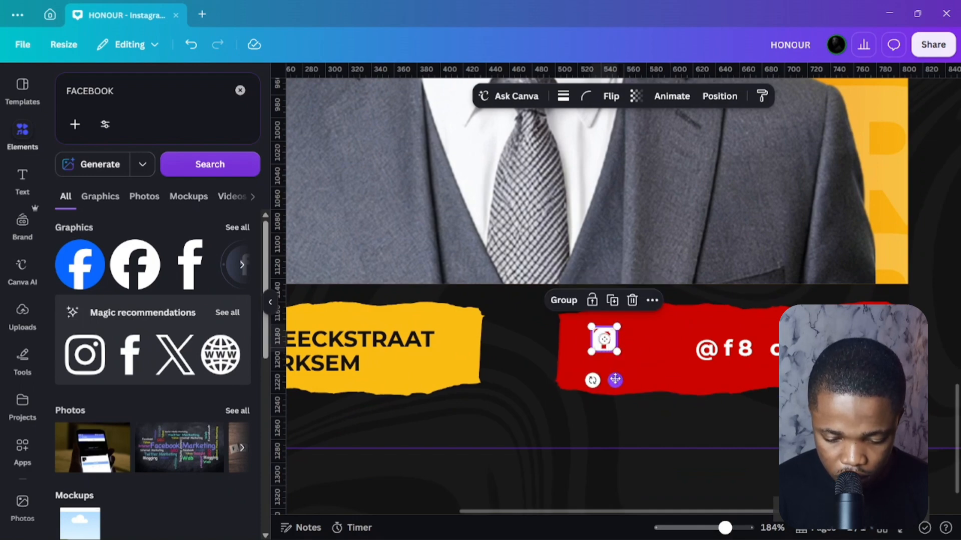
left_click_drag(615, 380, 618, 388)
left_click(632, 398)
left_click_drag(613, 353, 647, 356)
left_click_drag(766, 350, 734, 347)
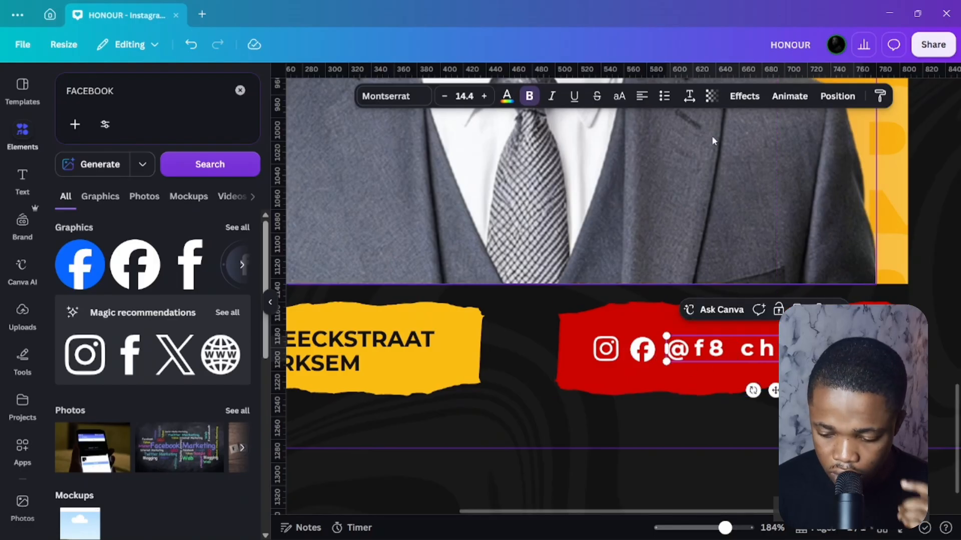
left_click(642, 349)
left_click(606, 348, "shift")
left_click(765, 349, "shift")
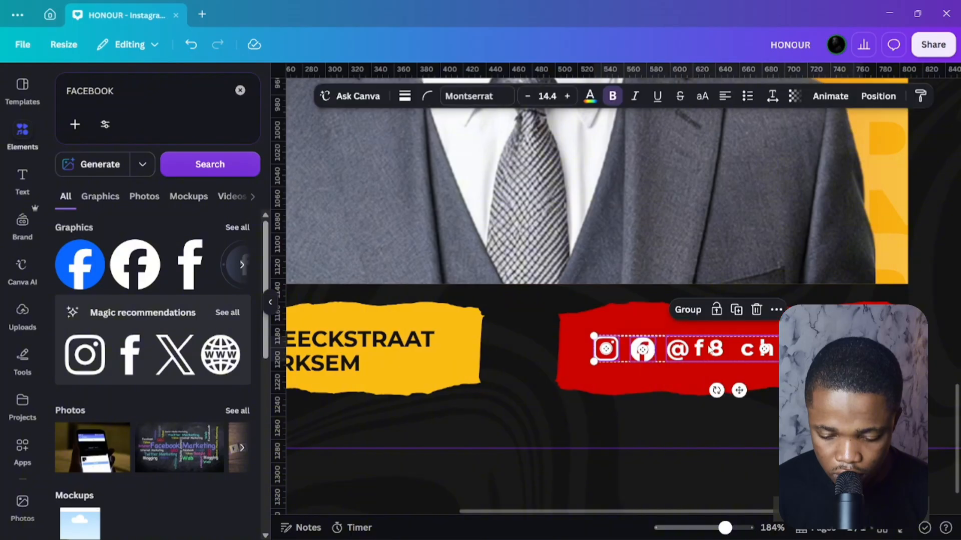
left_click(878, 96)
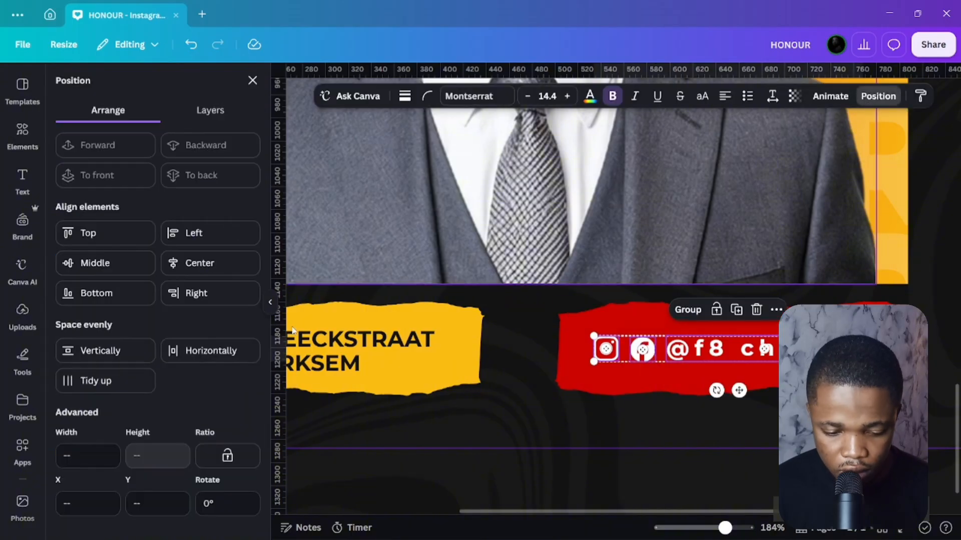
left_click(191, 267)
key("ctrl+z")
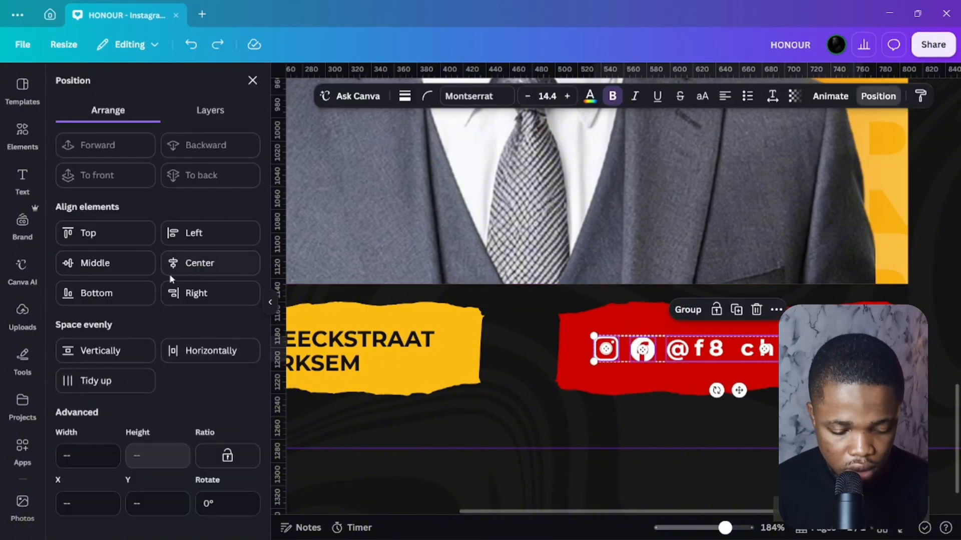
left_click(122, 271)
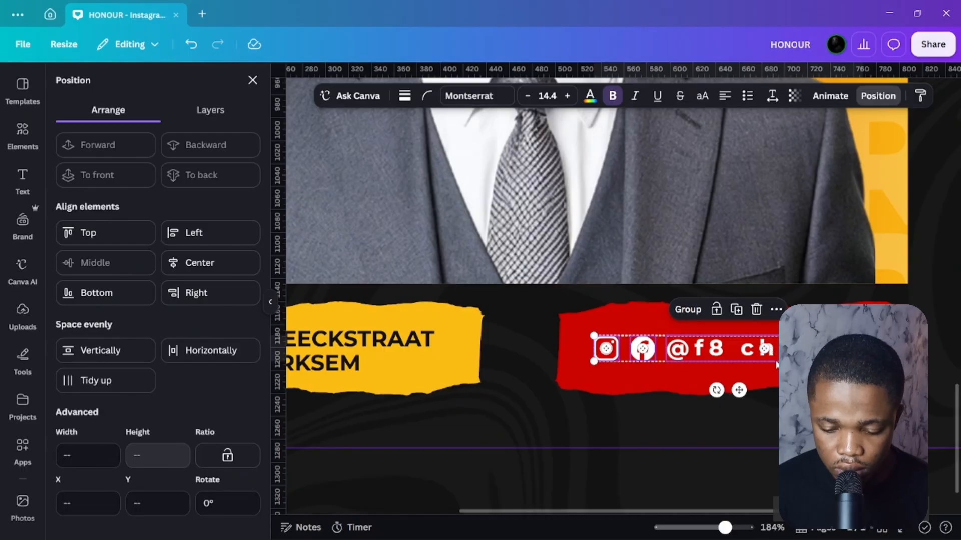
left_click(629, 398)
scroll(626, 314, "down", 2)
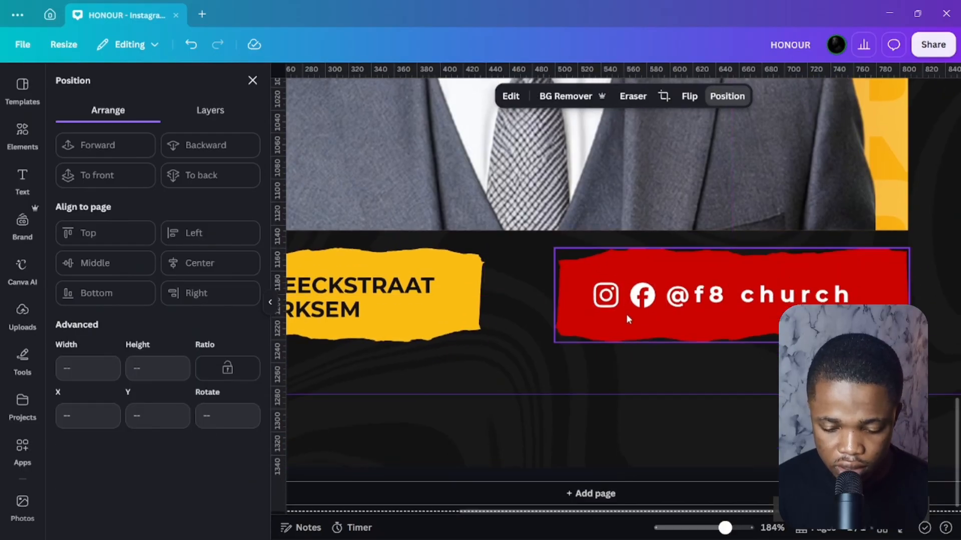
scroll(626, 314, "down", 5)
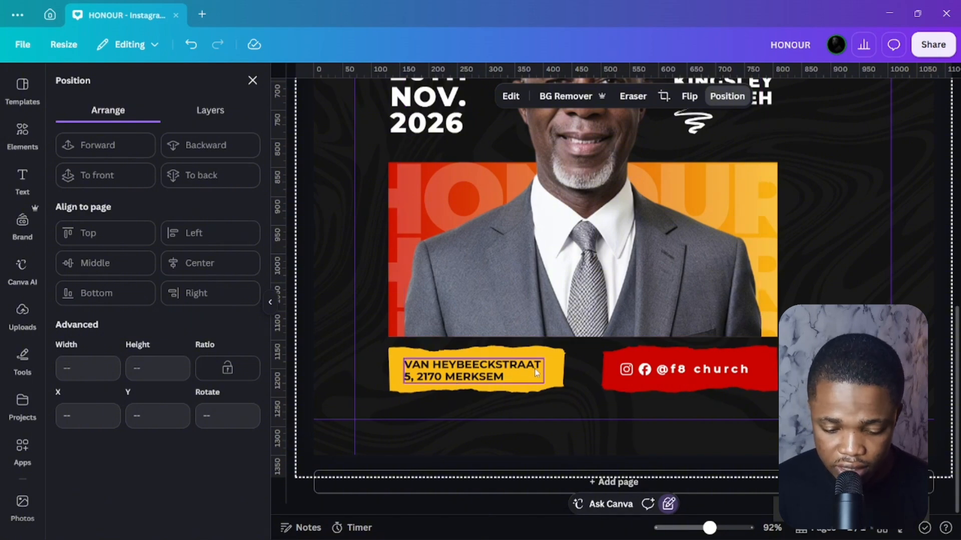
left_click_drag(705, 375, 441, 426)
double_click(436, 431)
type("YEAR OF SOUL WINNING")
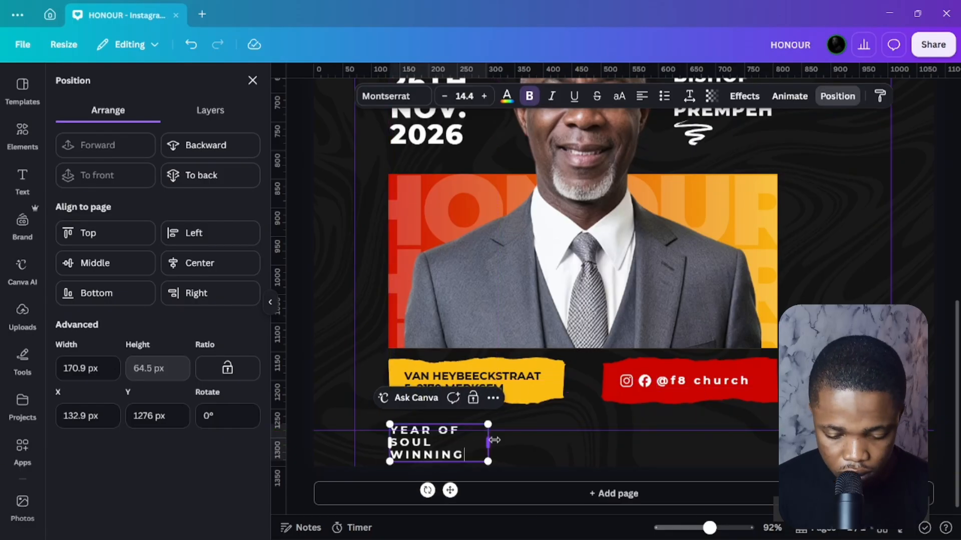
left_click_drag(490, 443, 776, 431)
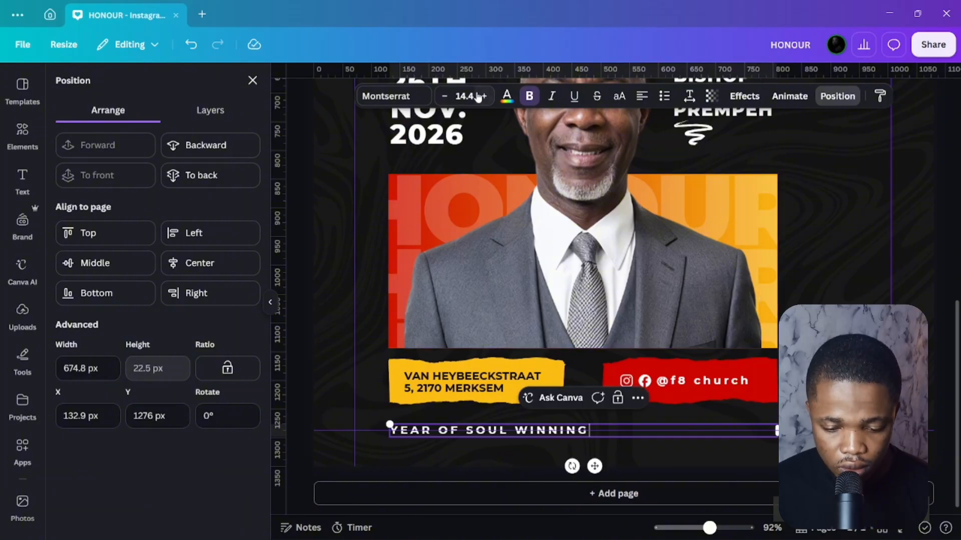
left_click(444, 97)
left_click(443, 97)
left_click(444, 98)
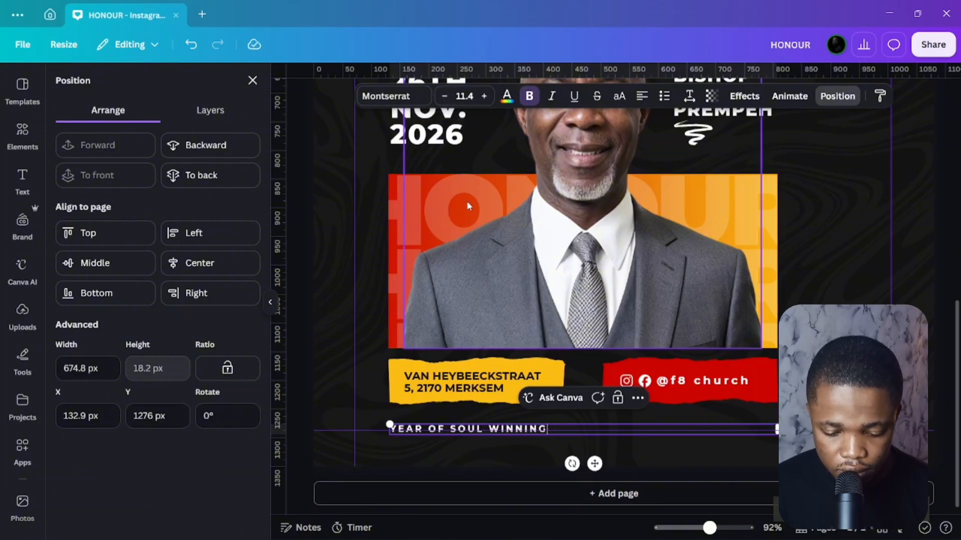
left_click(444, 98)
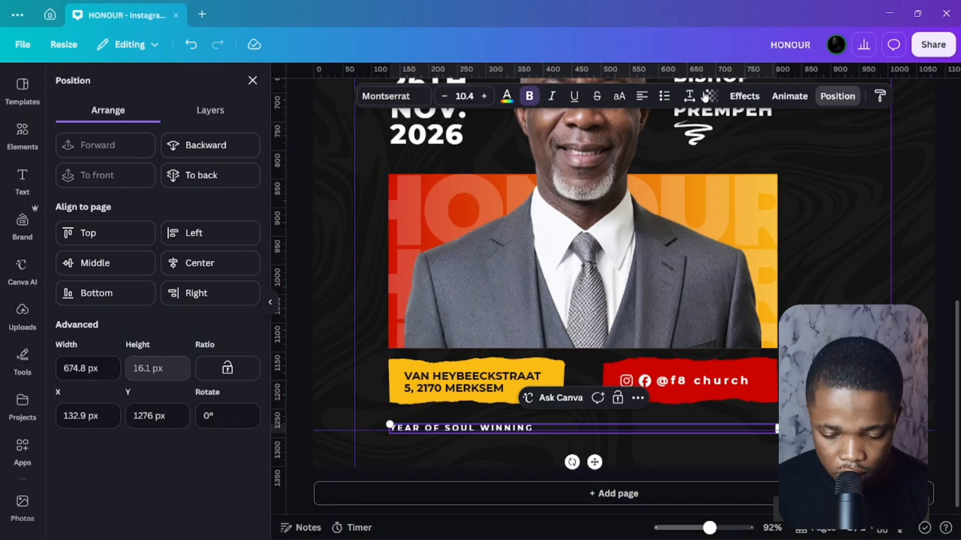
Spread the slogan's letter spacing to 800.
left_click(689, 96)
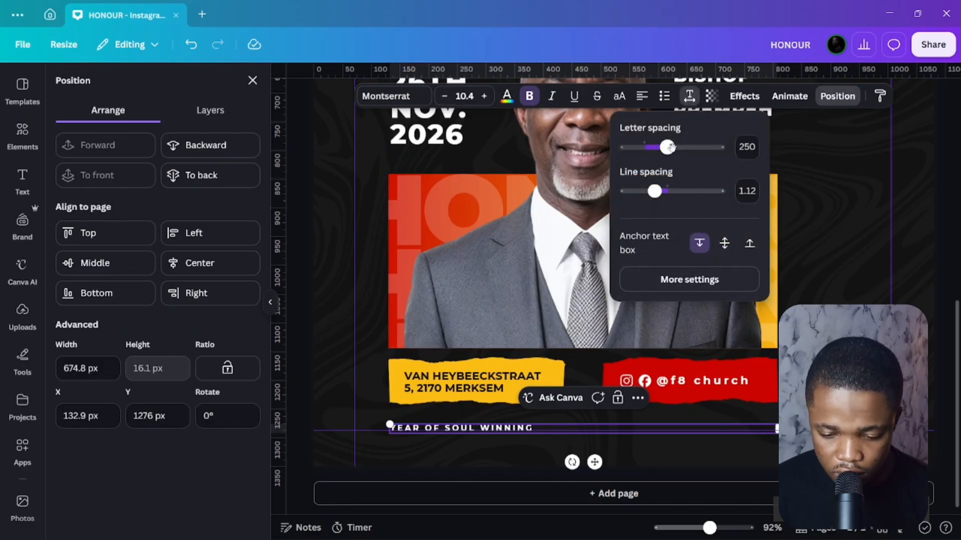
left_click_drag(669, 147, 720, 147)
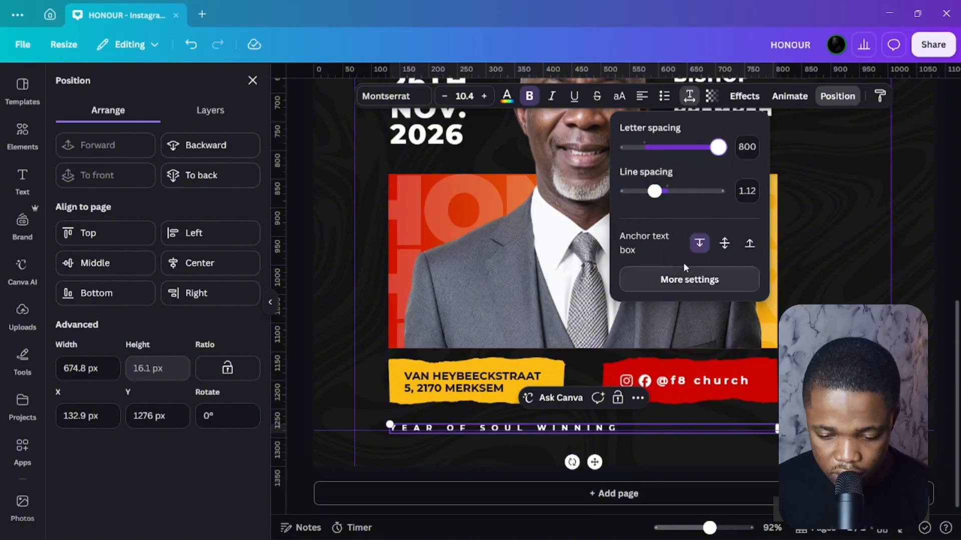
left_click(723, 243)
left_click(323, 362)
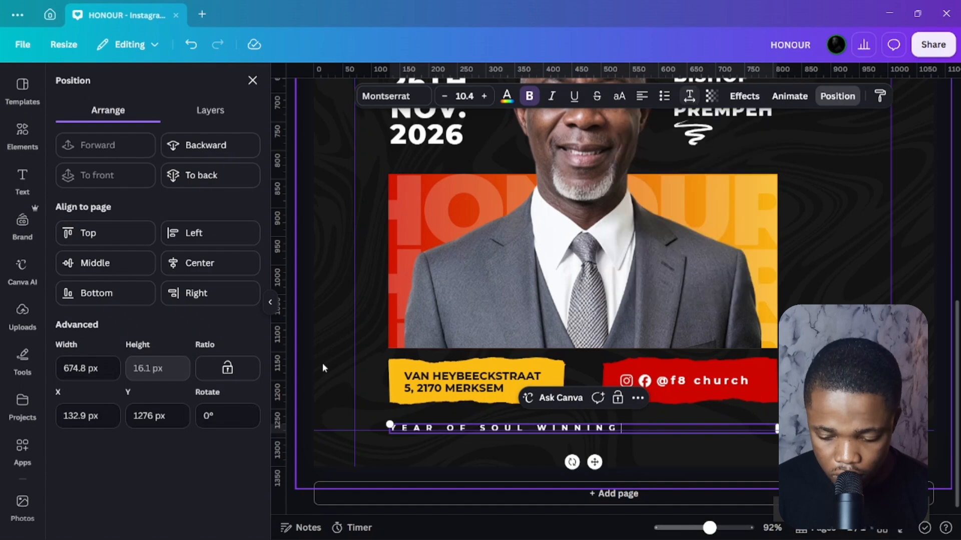
Centre-align the slogan, set its font size to 17.4 and turn off bold, keeping spacing 800.
left_click(588, 431)
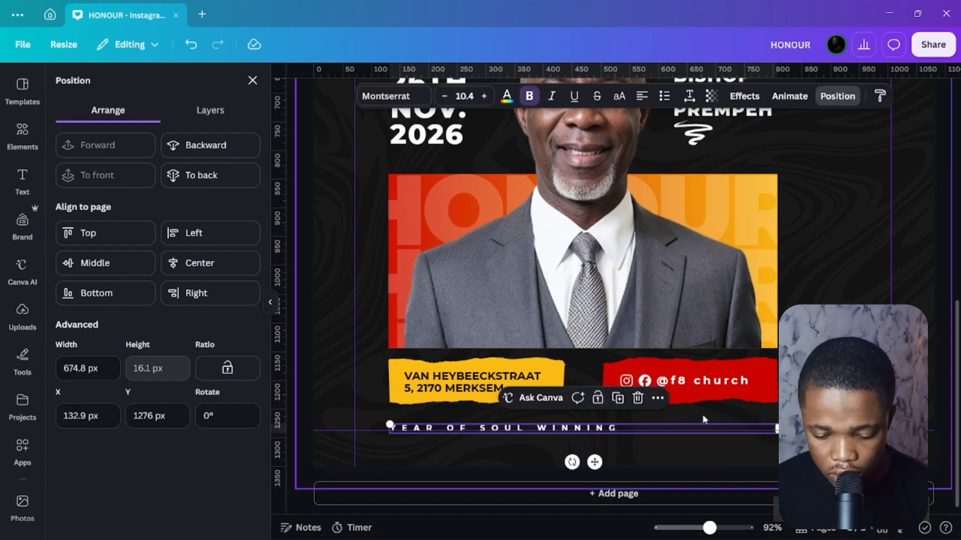
left_click(641, 94)
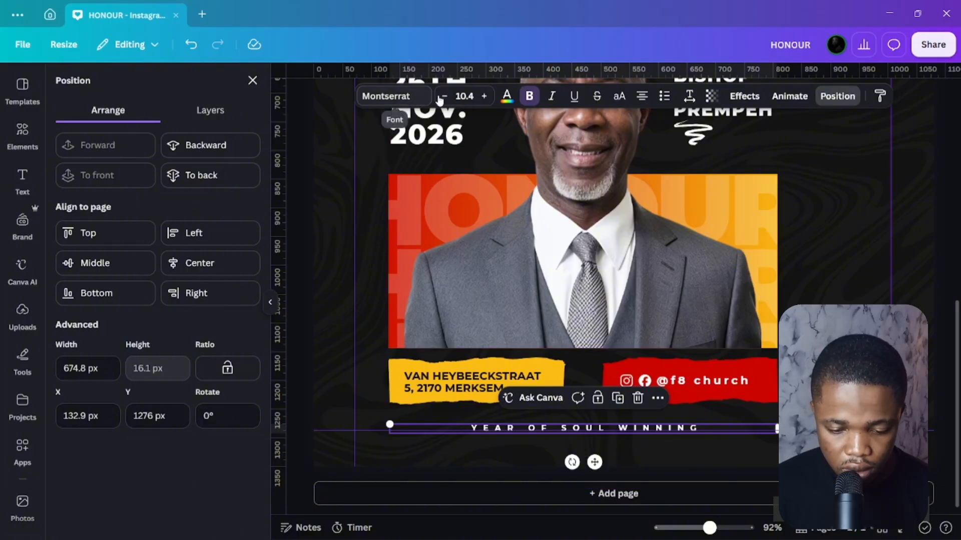
left_click(484, 96)
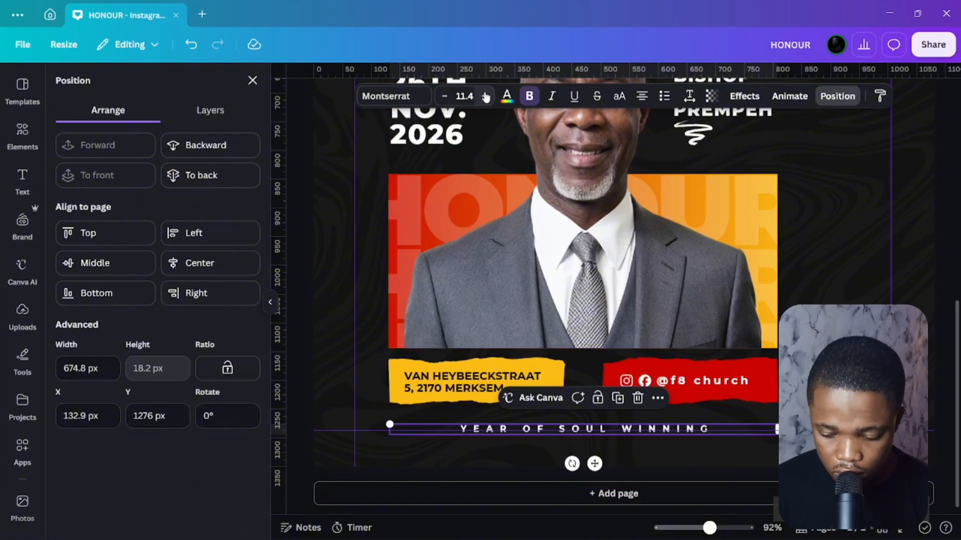
left_click(485, 96)
left_click(485, 96)
left_click(485, 97)
left_click(485, 97)
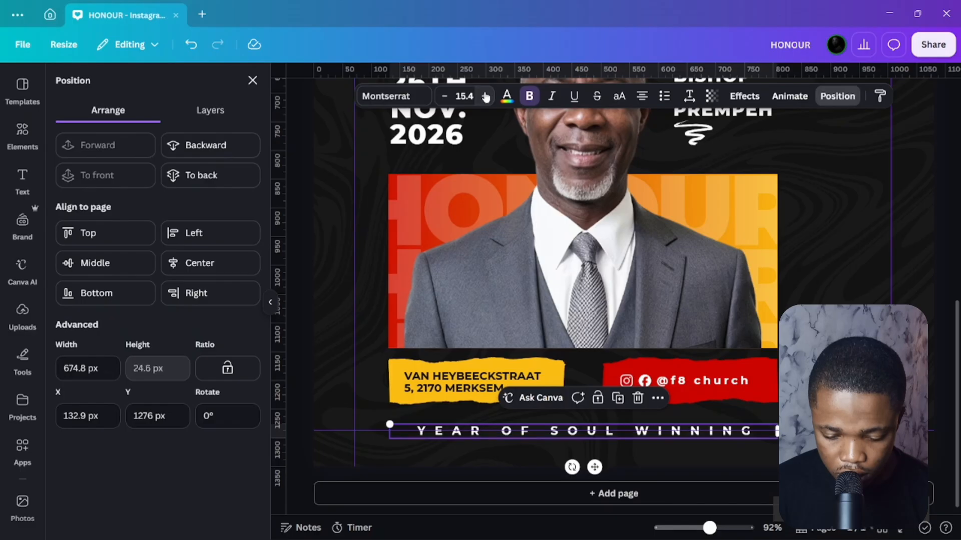
left_click(485, 97)
left_click(485, 96)
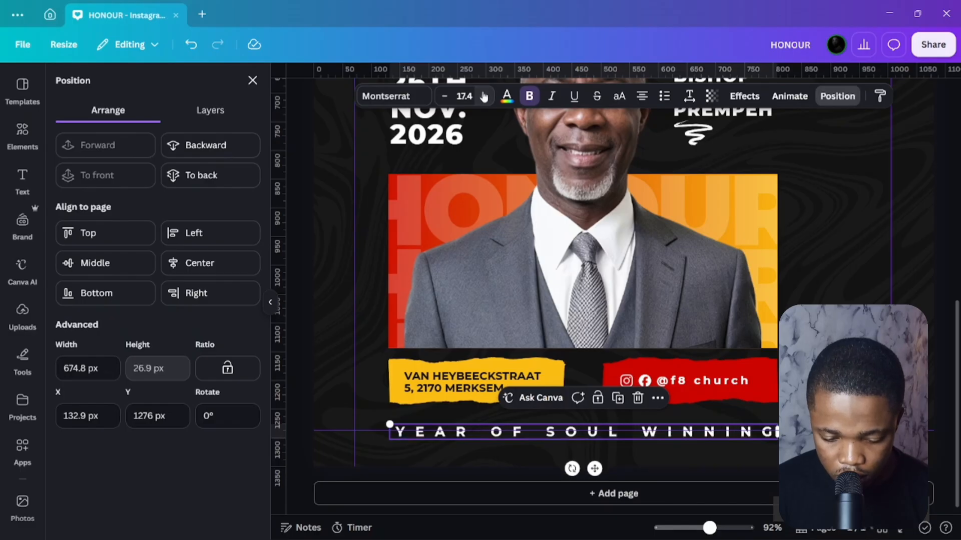
left_click(529, 96)
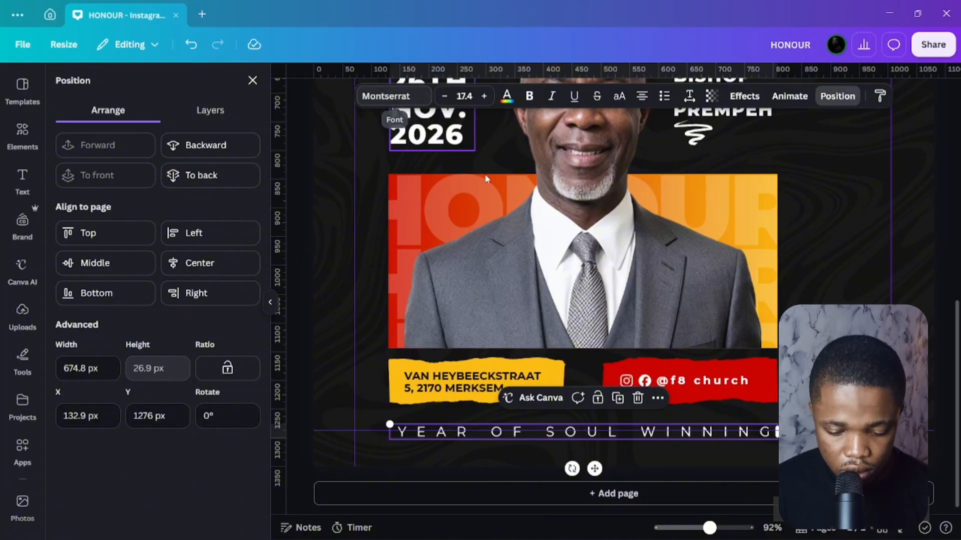
left_click(689, 97)
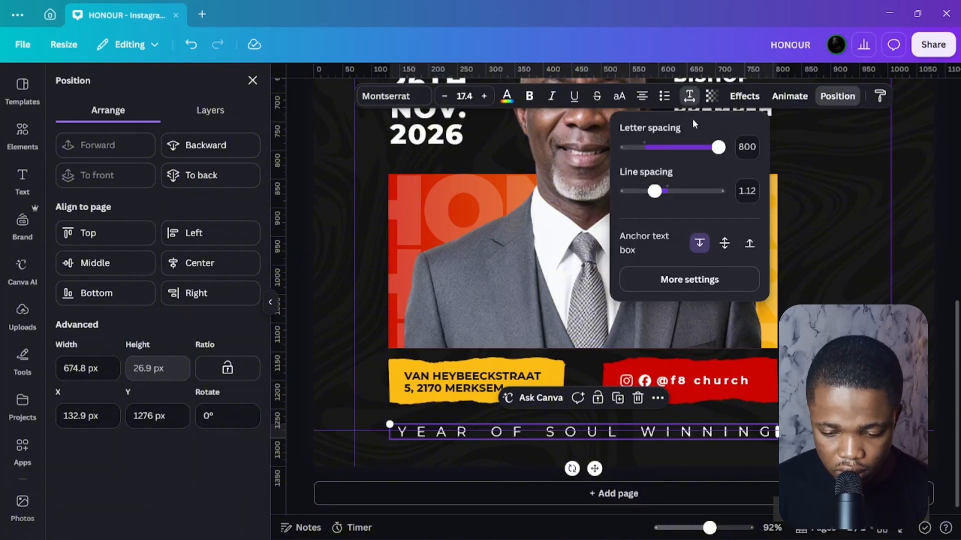
mouse_move(719, 150)
left_mouse_down()
mouse_move(667, 146)
mouse_move(719, 147)
left_mouse_up()
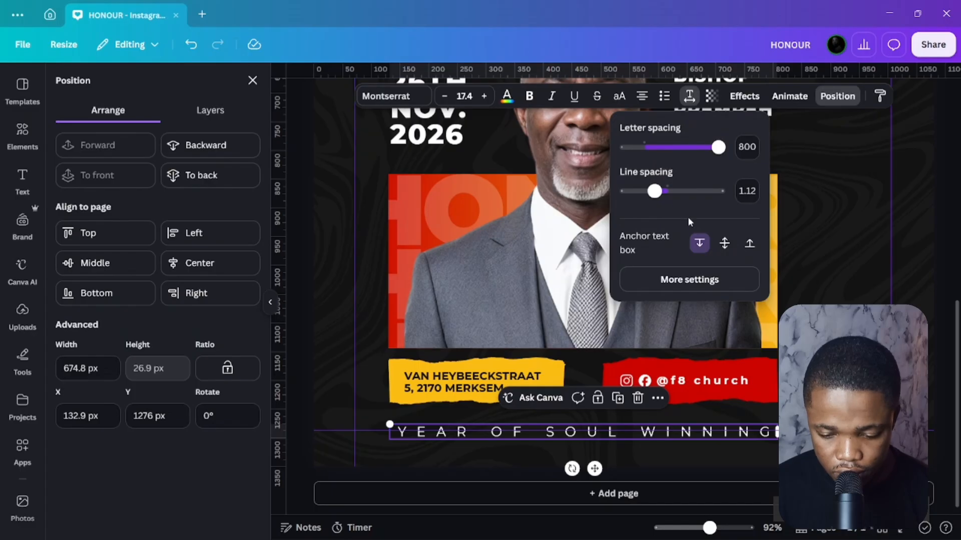
Colour the YEAR OF SOUL WINNING text white after trying several greys.
left_click(507, 96)
left_click(153, 173)
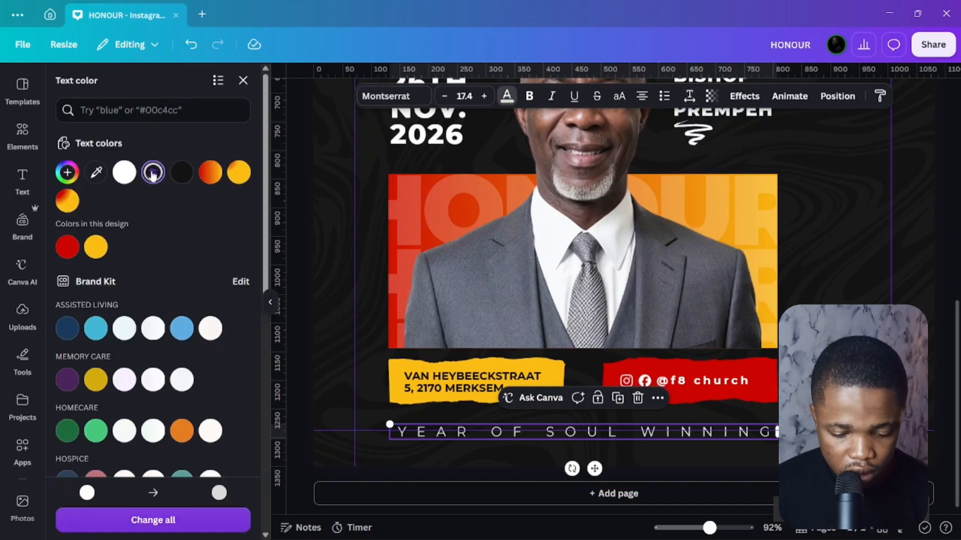
scroll(150, 250, "down", 1)
scroll(143, 310, "down", 5)
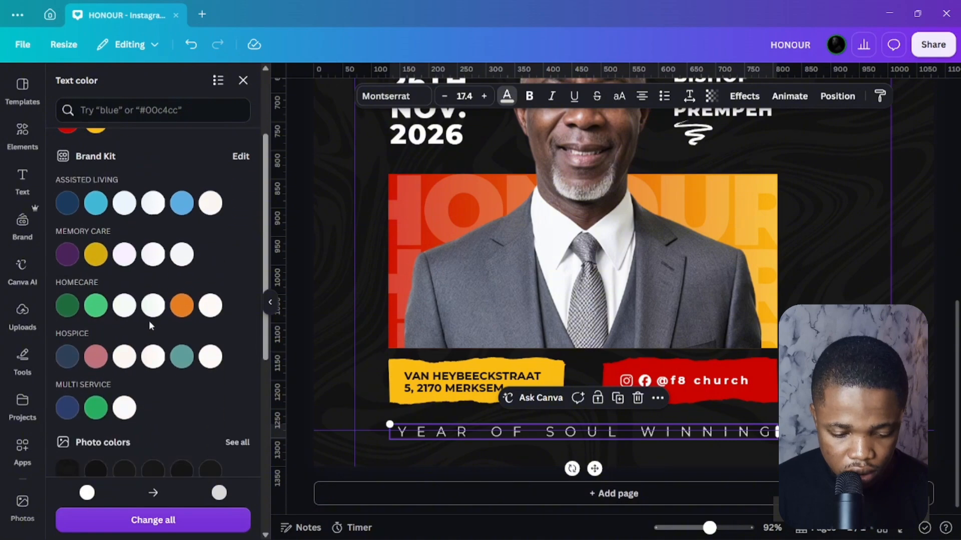
left_click(126, 353)
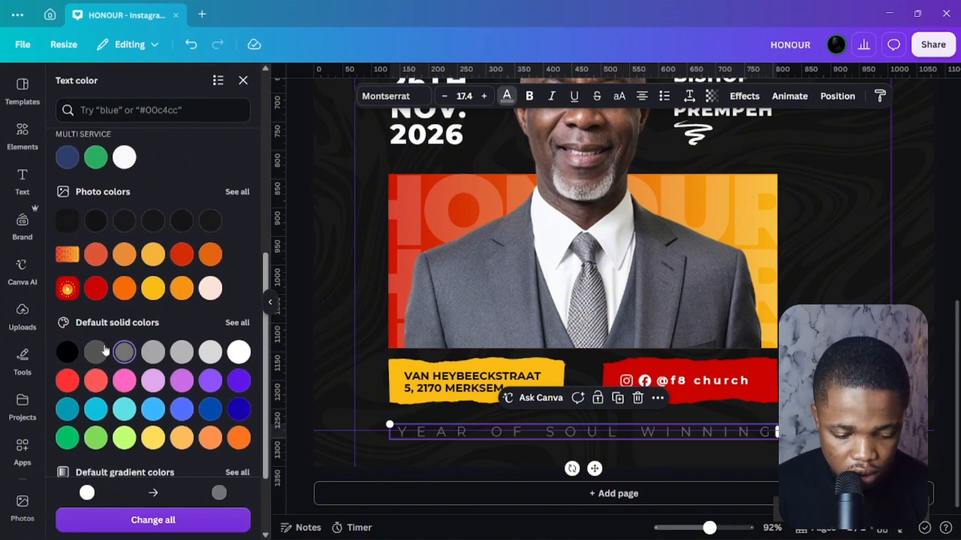
left_click(160, 348)
left_click(153, 351)
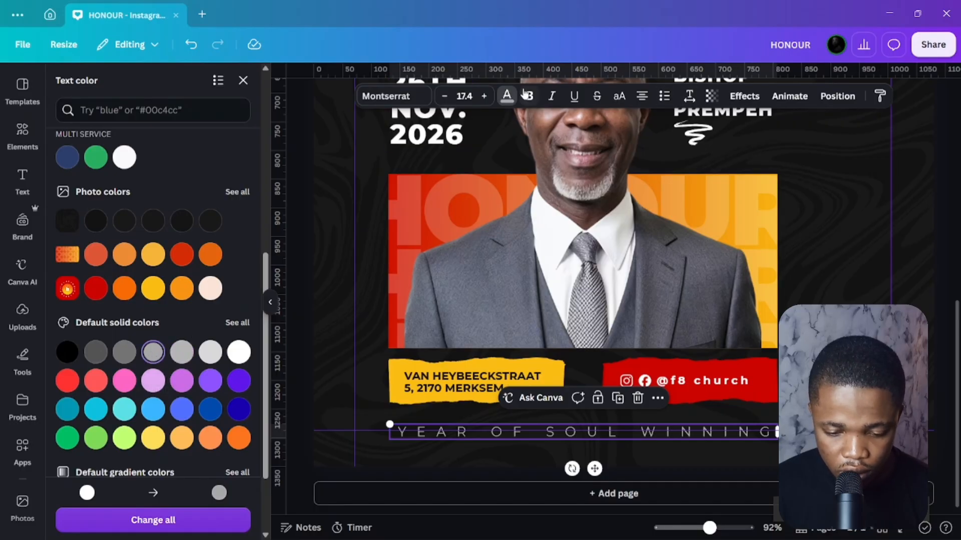
left_click(510, 94)
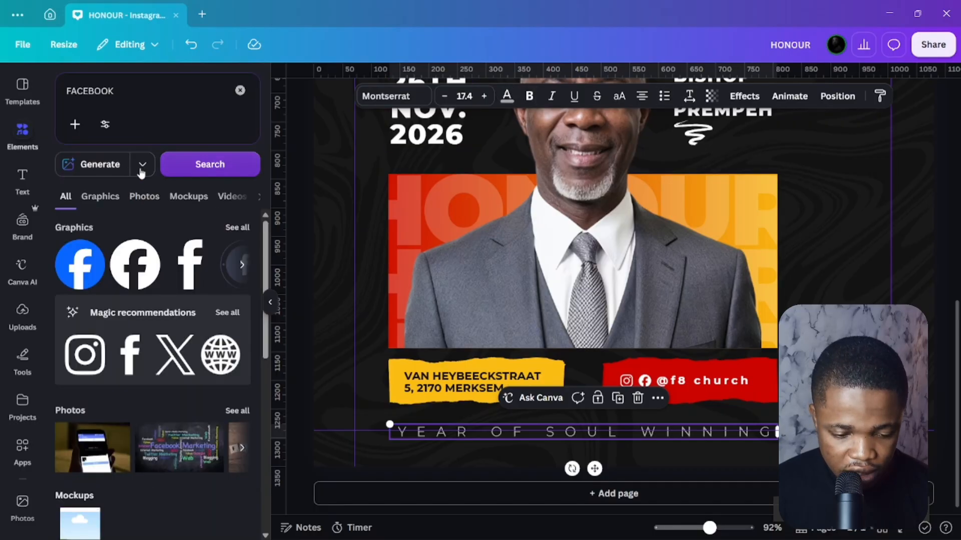
left_click(518, 98)
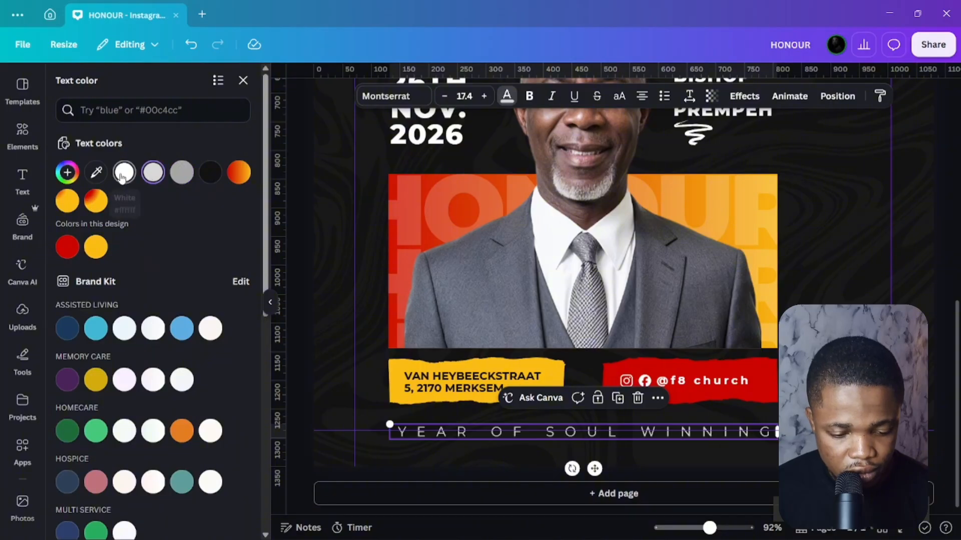
left_click(123, 174)
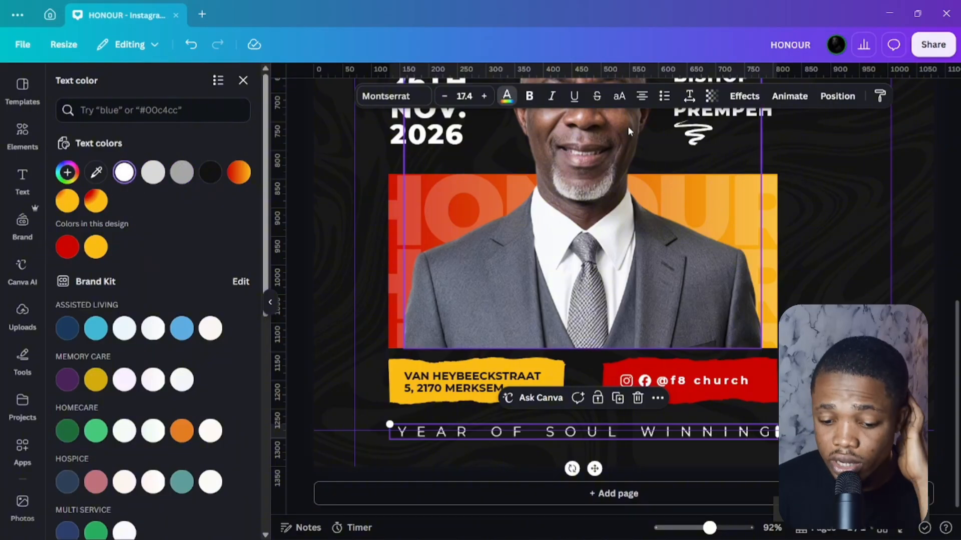
Set the slogan's transparency to 23 and reduce its font size to 14.4.
left_click(712, 96)
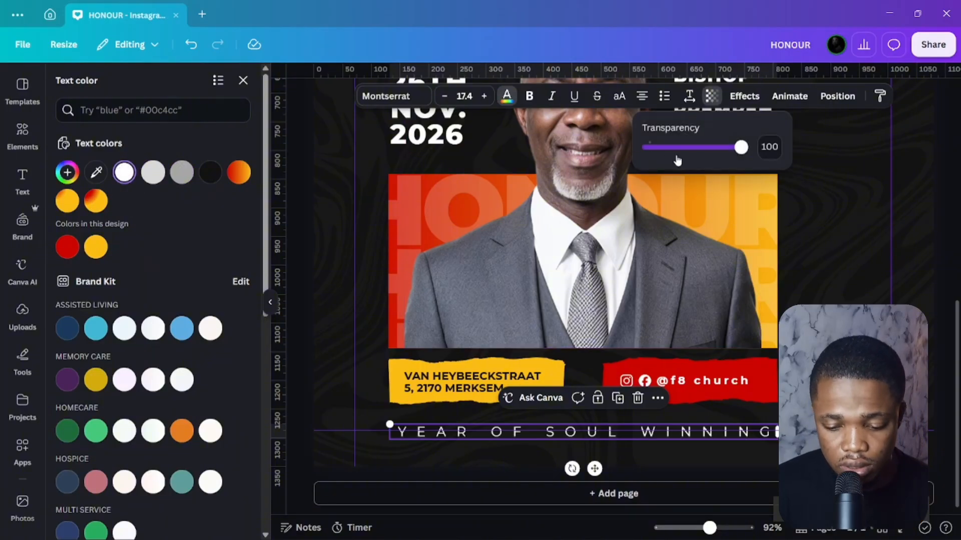
left_click_drag(726, 155, 669, 151)
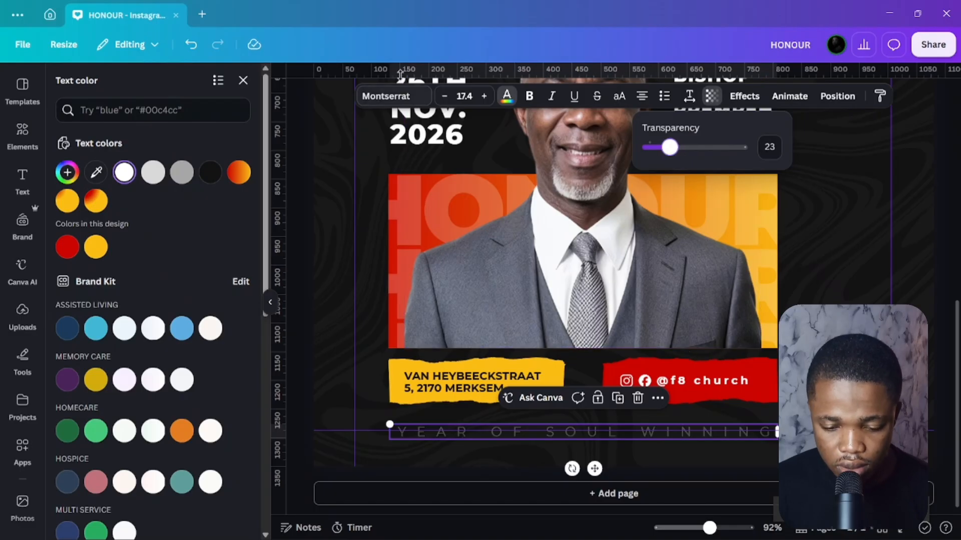
left_click(447, 96)
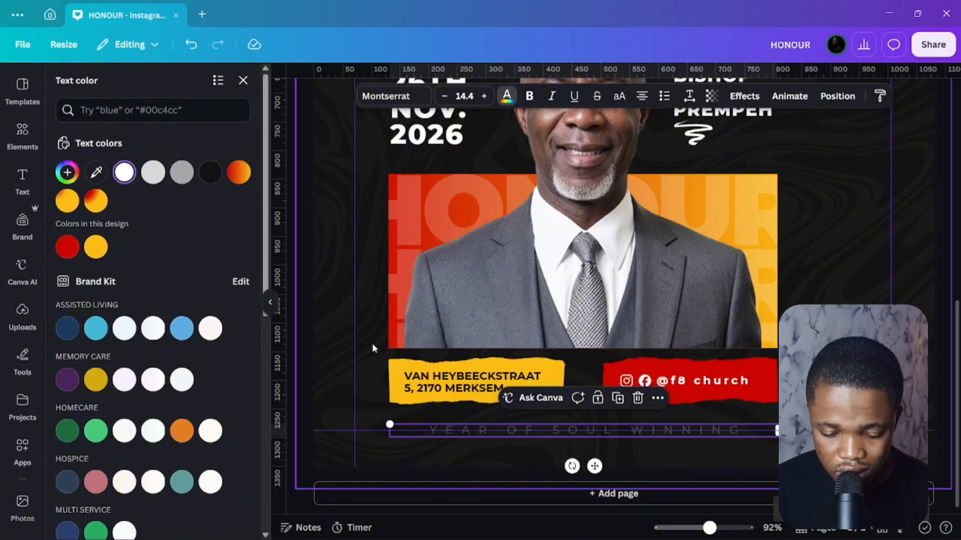
key("Escape")
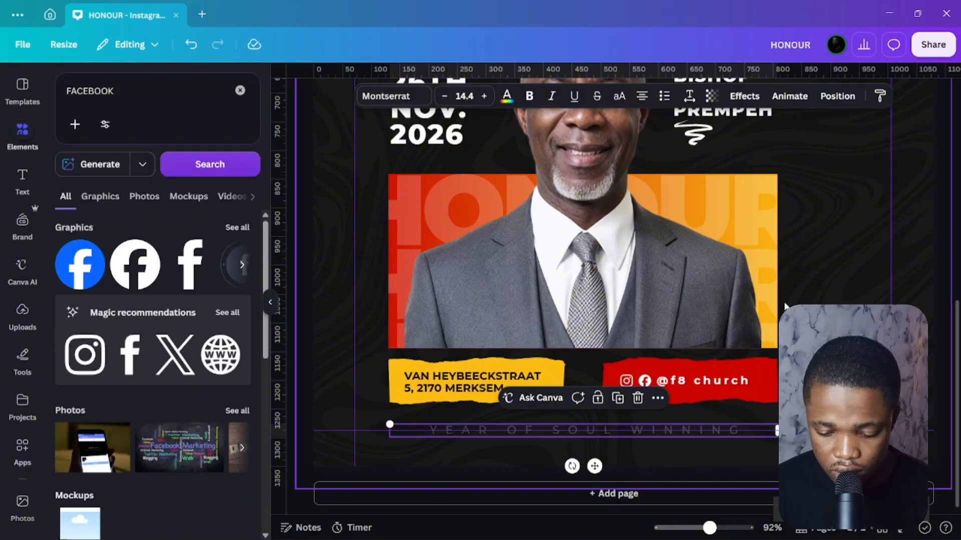
Raise the YEAR OF SOUL WINNING text's transparency value to 66 and check the poster.
left_click_drag(957, 302, 958, 265)
scroll(946, 241, "down", 2)
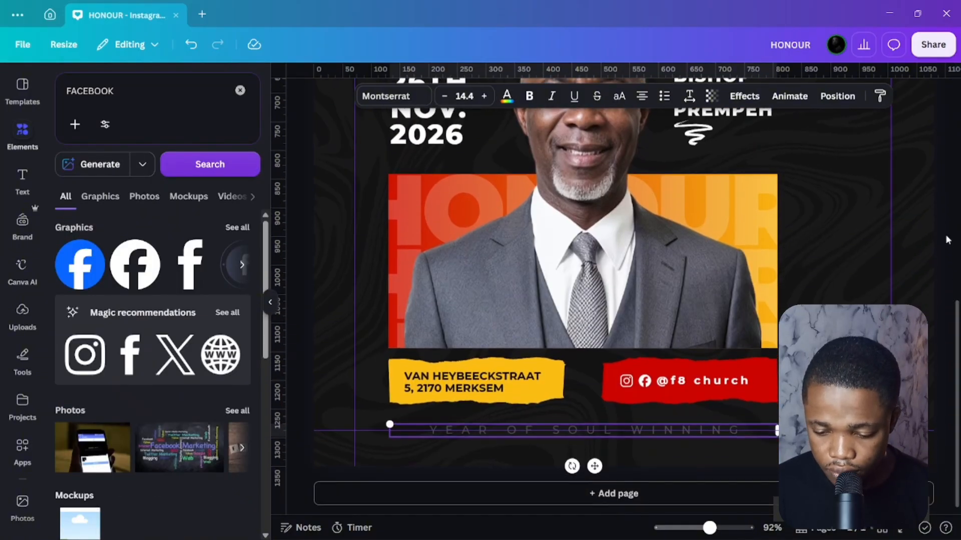
scroll(943, 240, "down", 3, "ctrl")
left_click(936, 275)
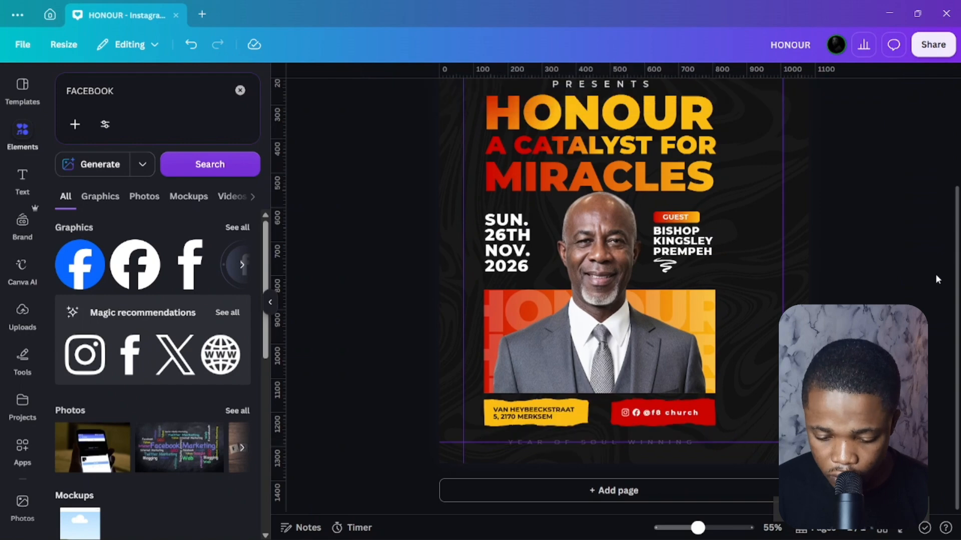
left_click(659, 442)
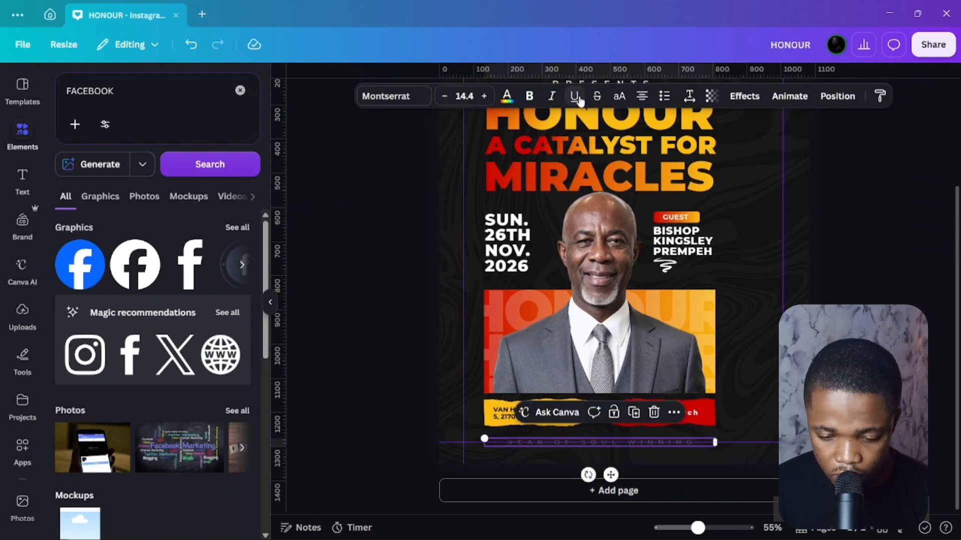
left_click(709, 95)
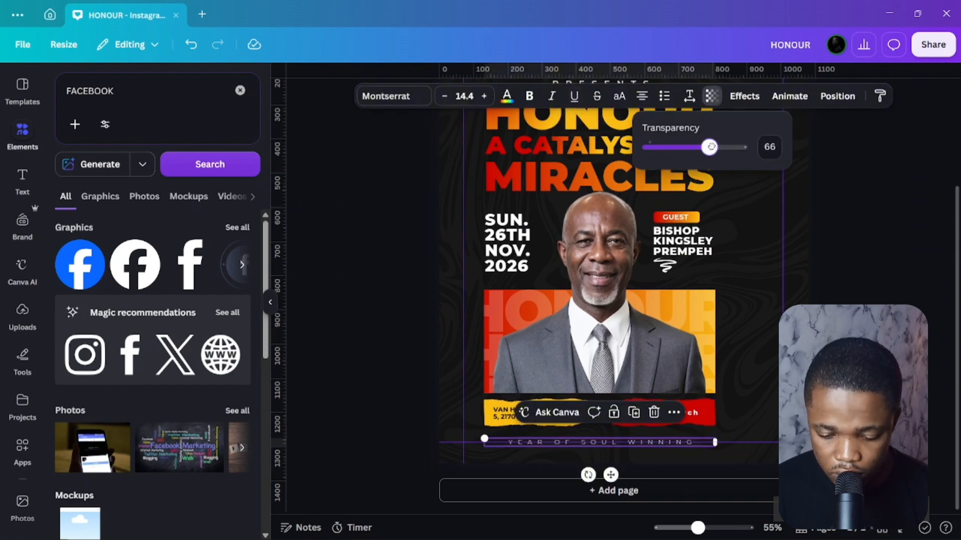
left_click(871, 250)
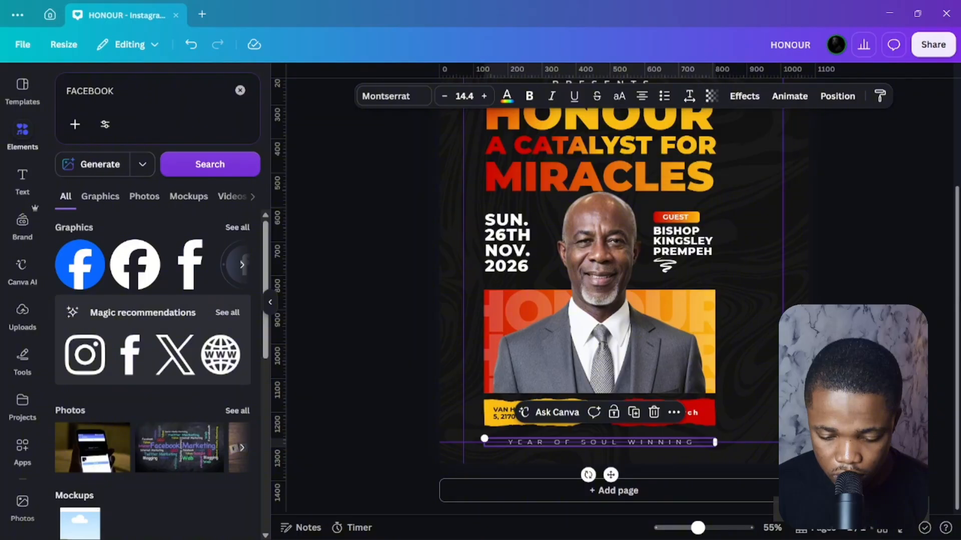
left_click(907, 301)
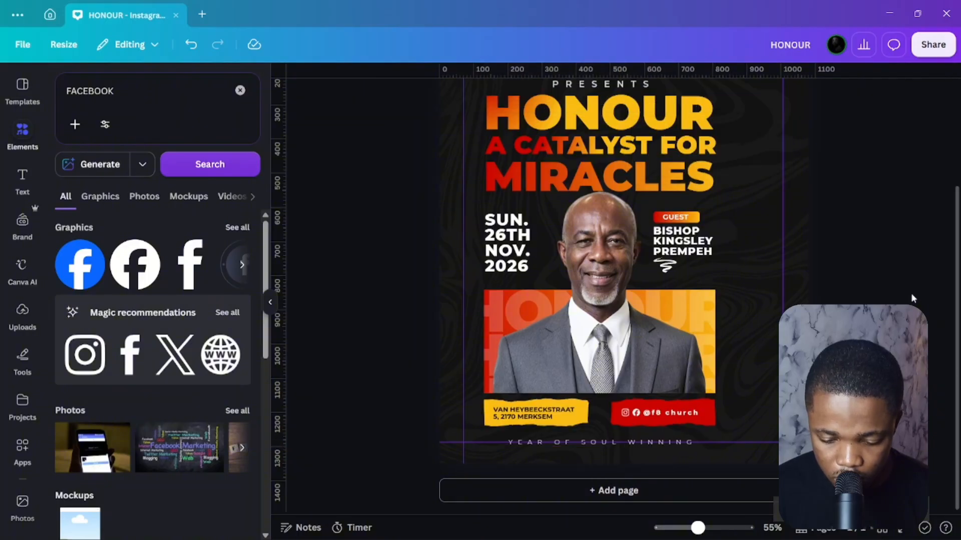
Duplicate the A CATALYST FOR headline down to the bottom of the poster.
left_click(632, 442)
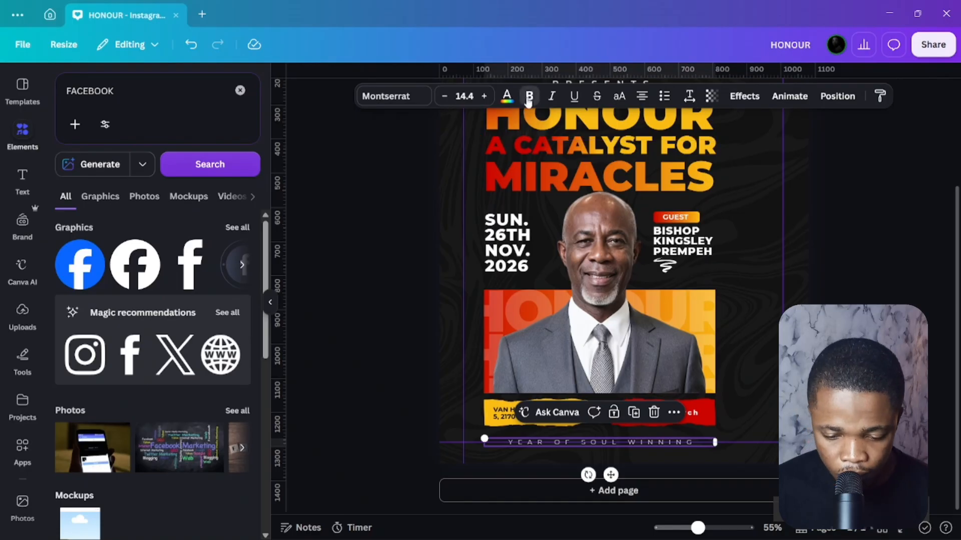
left_click(363, 314)
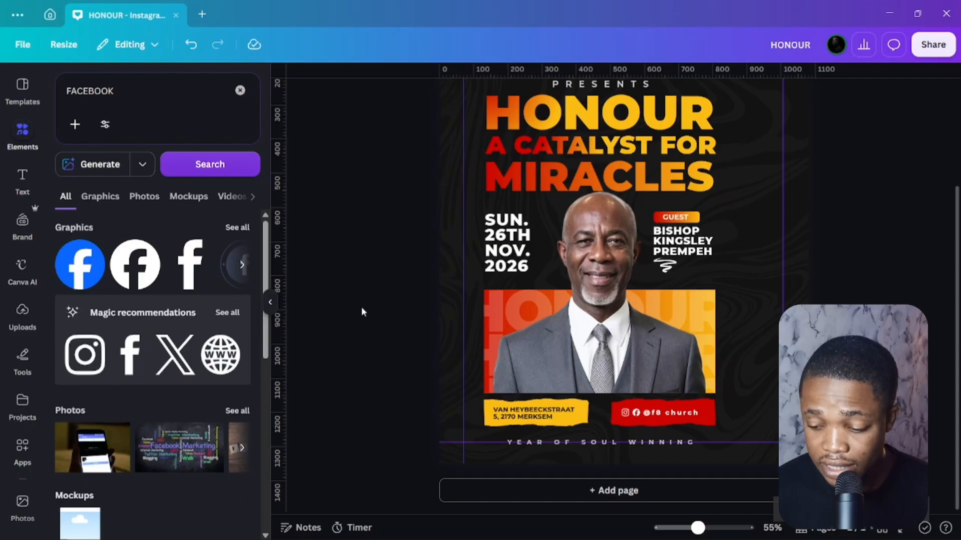
left_click_drag(522, 148, 575, 465)
Retype the copied headline as COME JOIN US!, shrink it and place it below the guest name.
double_click(579, 460)
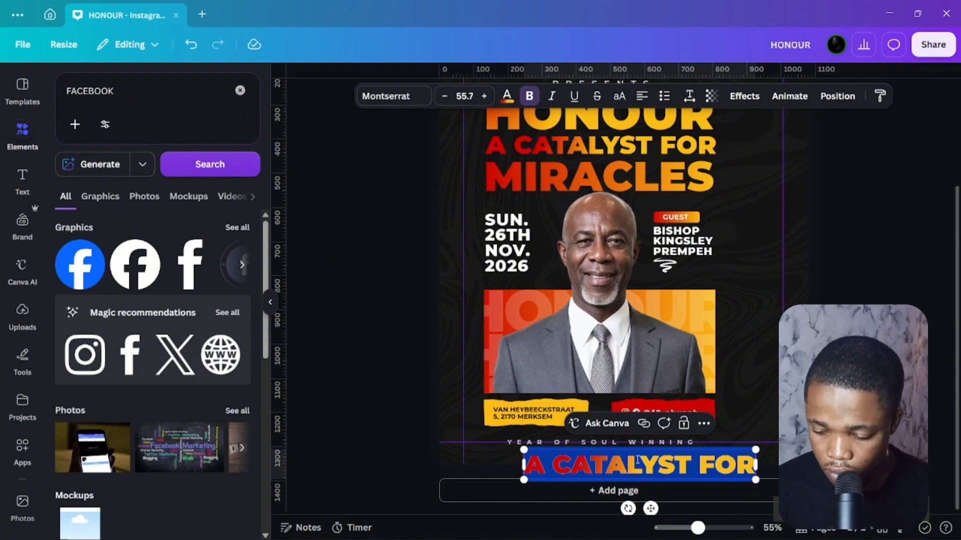
type("COME JOIN US!")
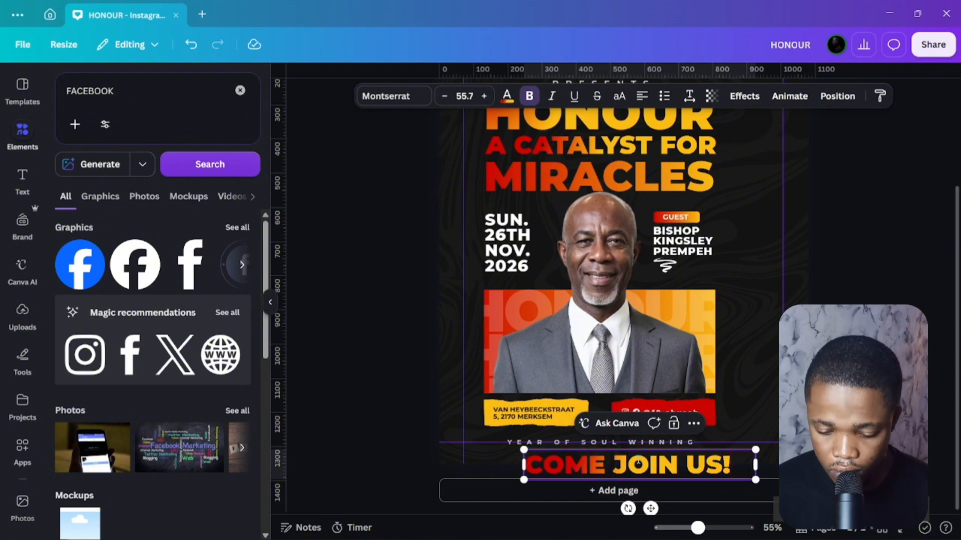
left_click(840, 401)
left_click_drag(650, 458, 718, 300)
left_click_drag(823, 323, 706, 336)
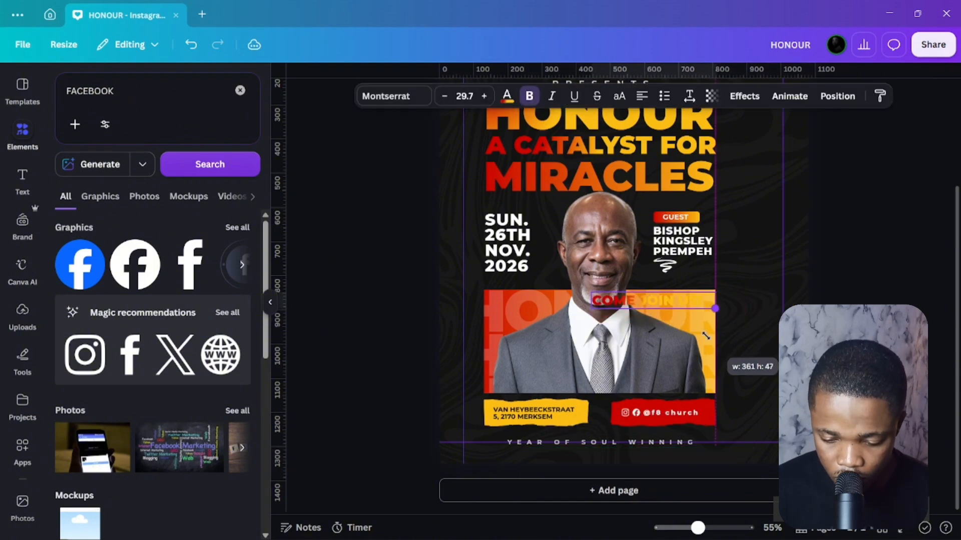
left_click_drag(670, 302, 714, 280)
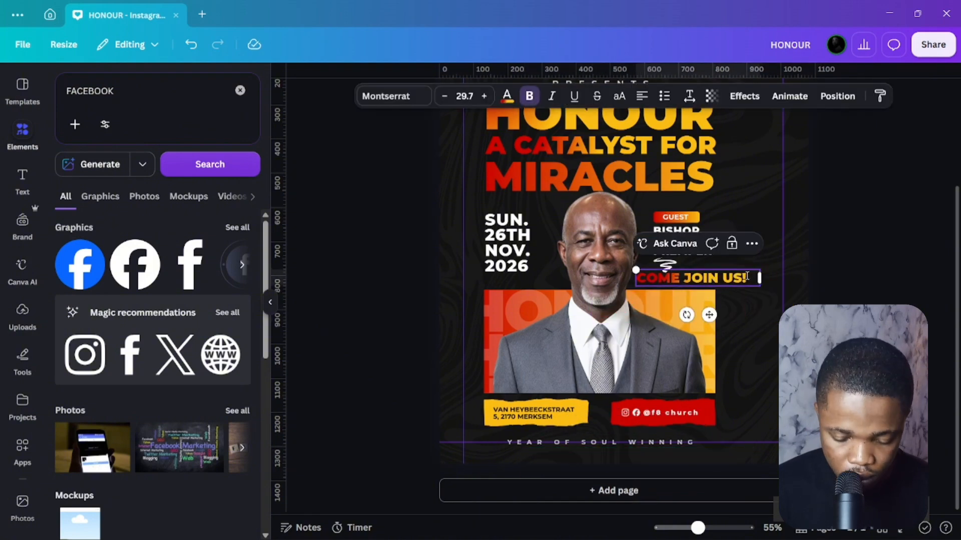
Repeat COME JOIN US! several times on one line and rotate the strip toward vertical.
key("ctrl+v")
key("ctrl+v")
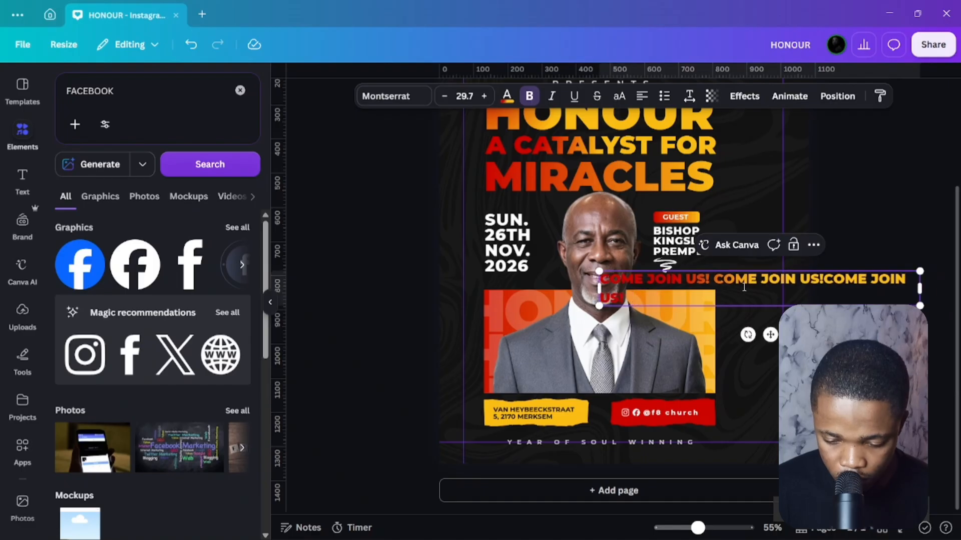
left_click(813, 279)
left_click_drag(919, 287, 947, 282)
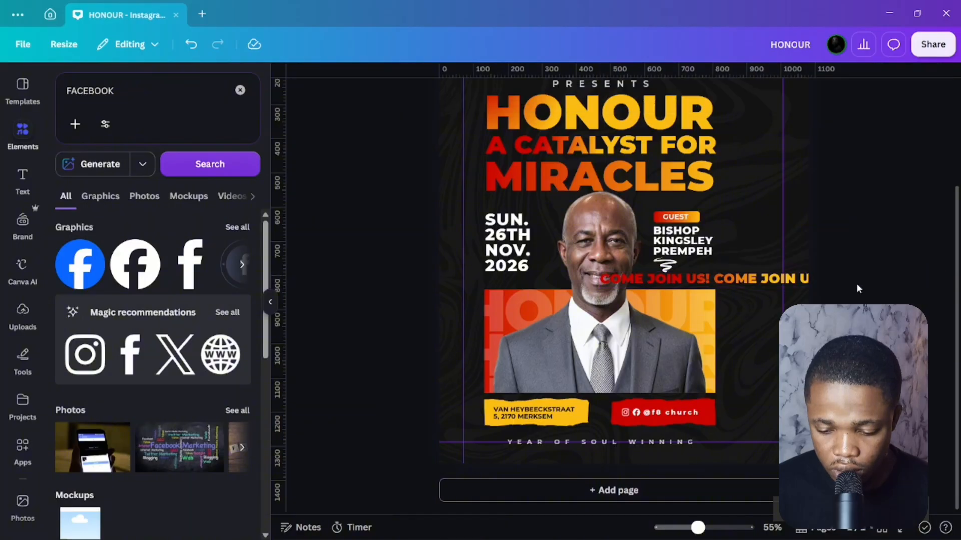
left_click_drag(761, 278, 687, 276)
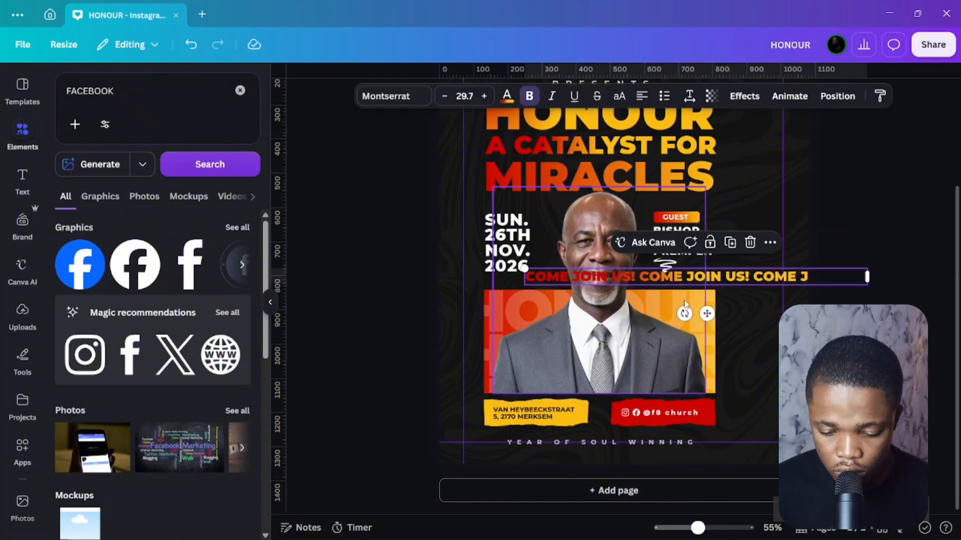
left_click_drag(685, 314, 894, 291)
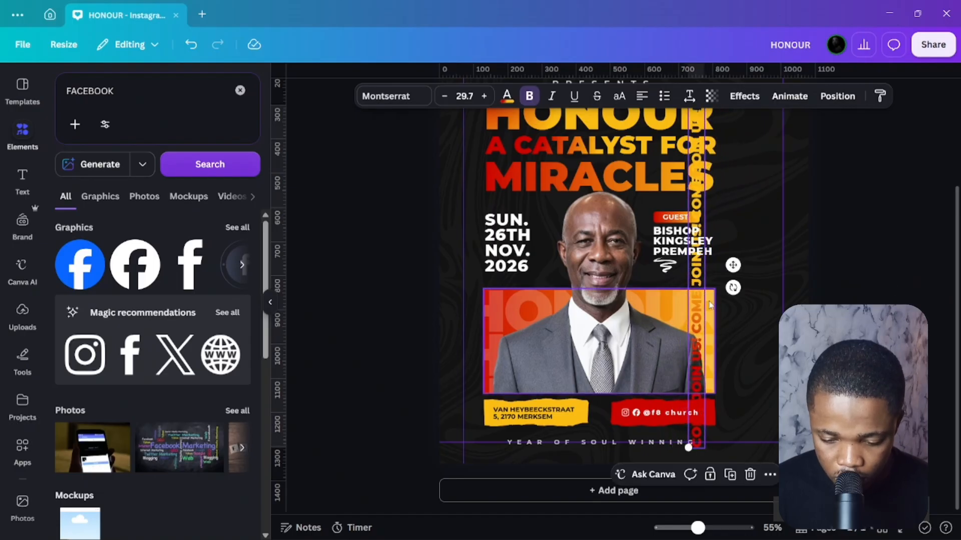
Fit the vertical COME JOIN US! strip along the right edge and place a copy beside it.
left_click_drag(698, 293, 743, 292)
scroll(749, 372, "up", 2)
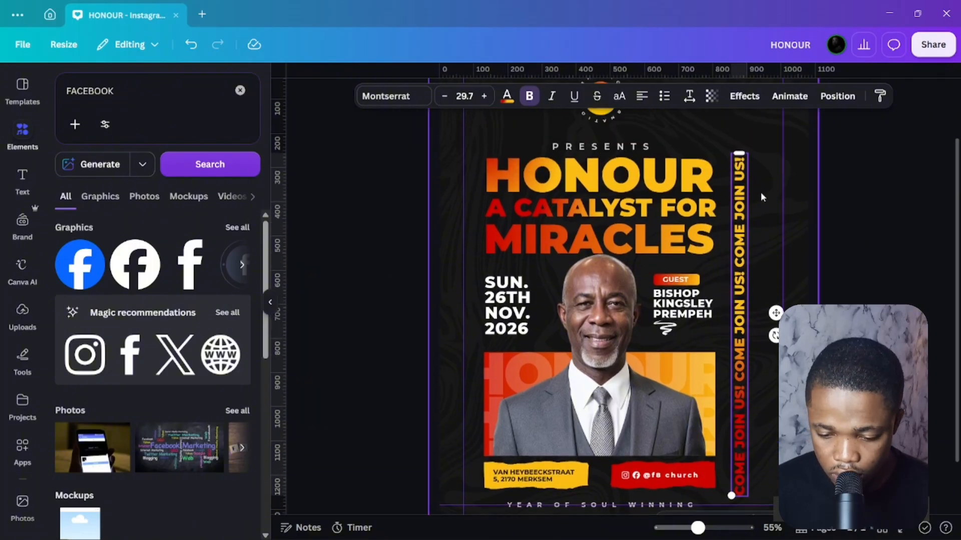
scroll(760, 192, "up", 2)
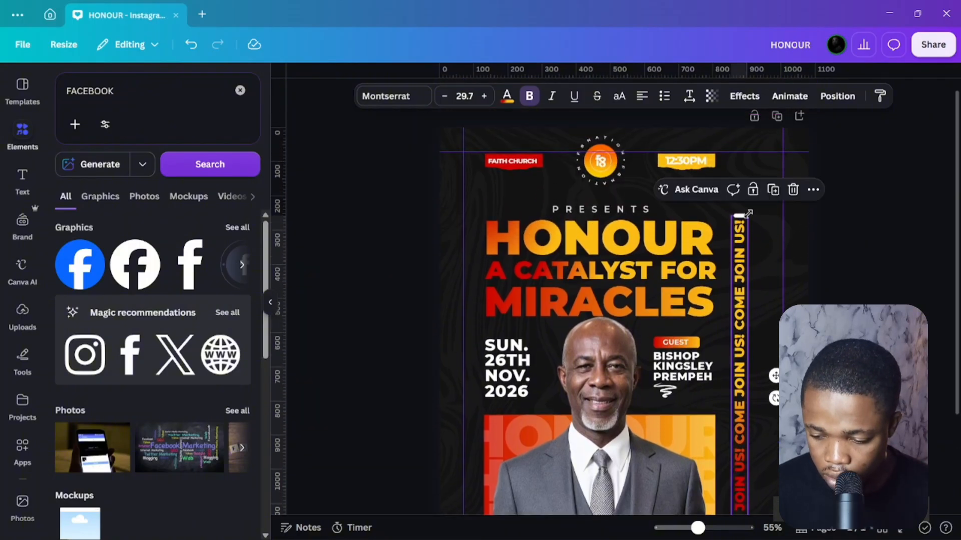
left_click_drag(748, 213, 778, 155)
scroll(761, 208, "down", 4)
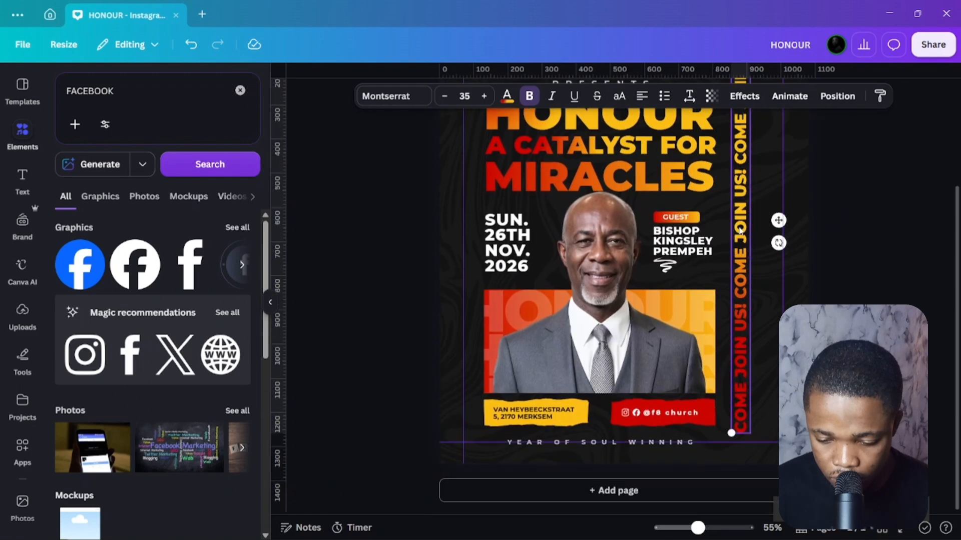
left_click_drag(741, 231, 750, 215)
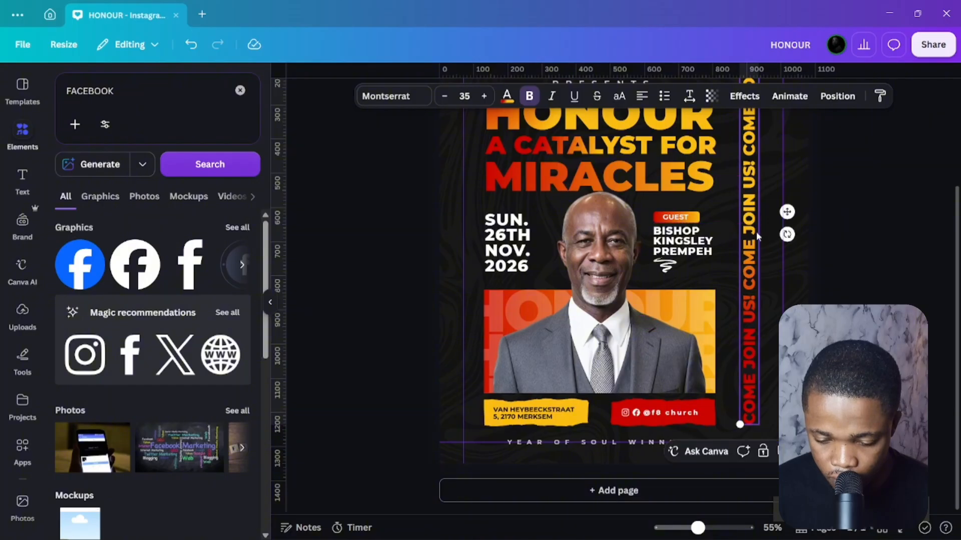
scroll(755, 237, "up", 4)
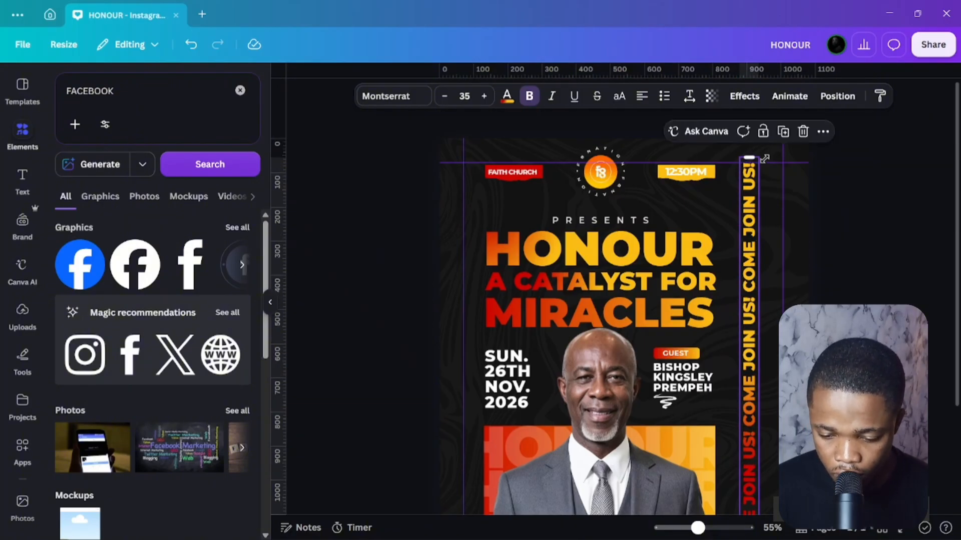
left_click_drag(758, 161, 752, 191)
scroll(758, 215, "down", 3)
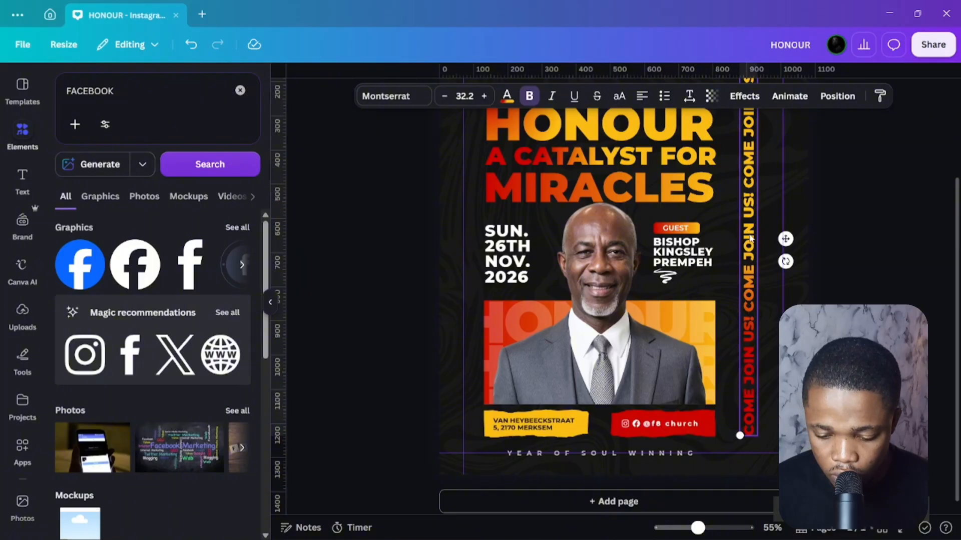
left_click_drag(751, 238, 767, 238)
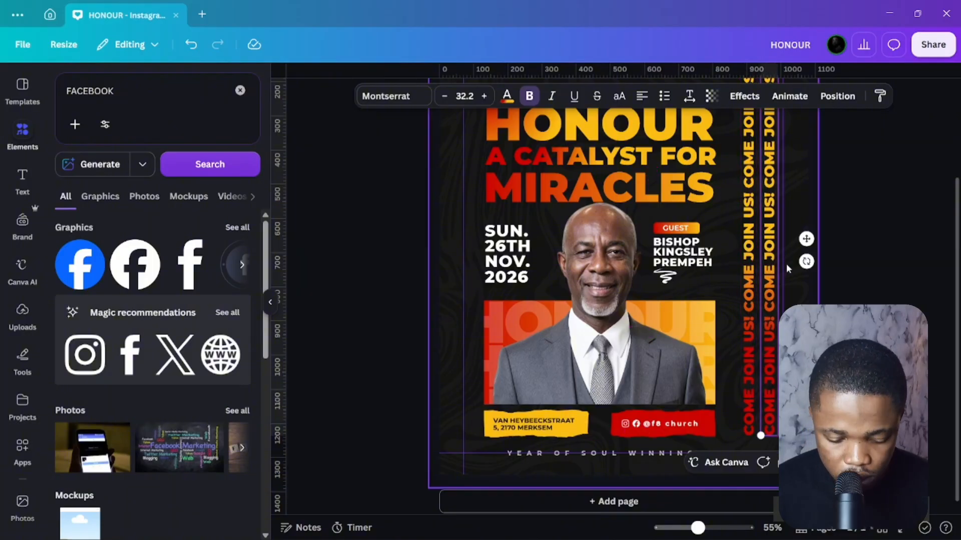
Redo the copies so three COME JOIN US! columns sit side by side.
key("ctrl+d")
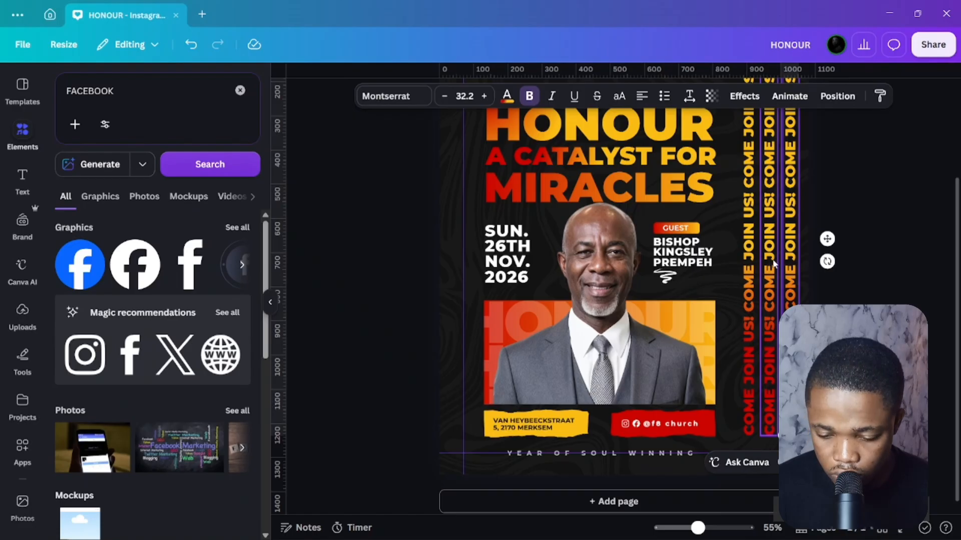
key("ctrl+z")
key("ctrl+z")
left_click(757, 260)
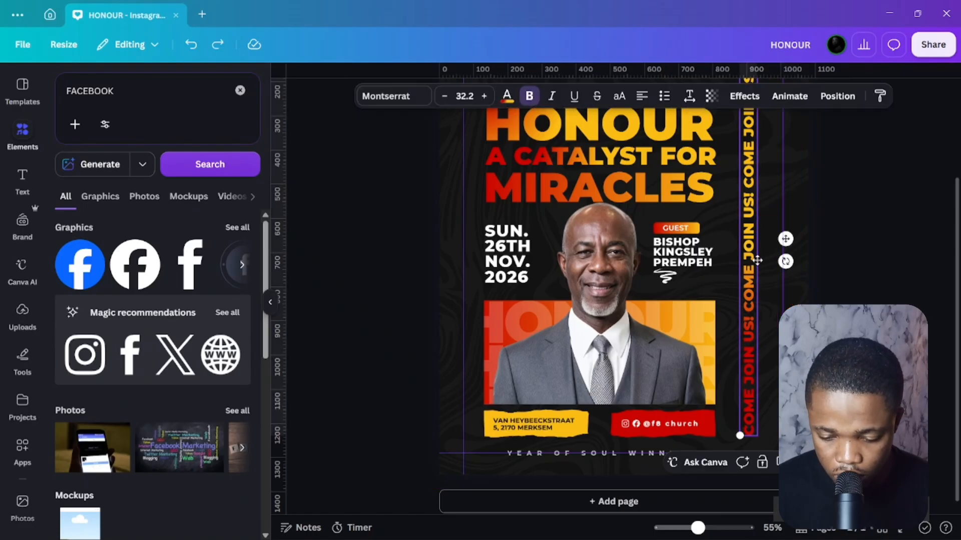
left_click_drag(757, 260, 767, 261)
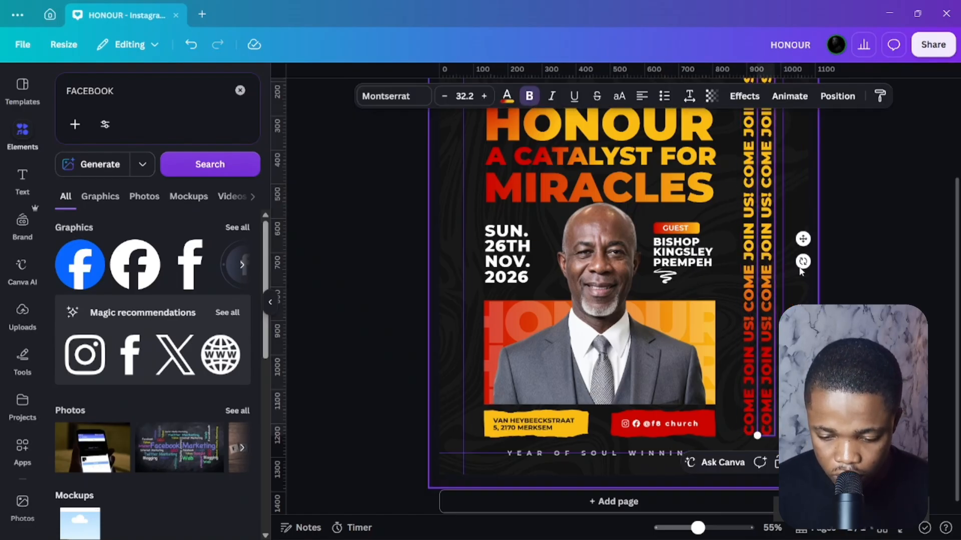
key("ctrl+d")
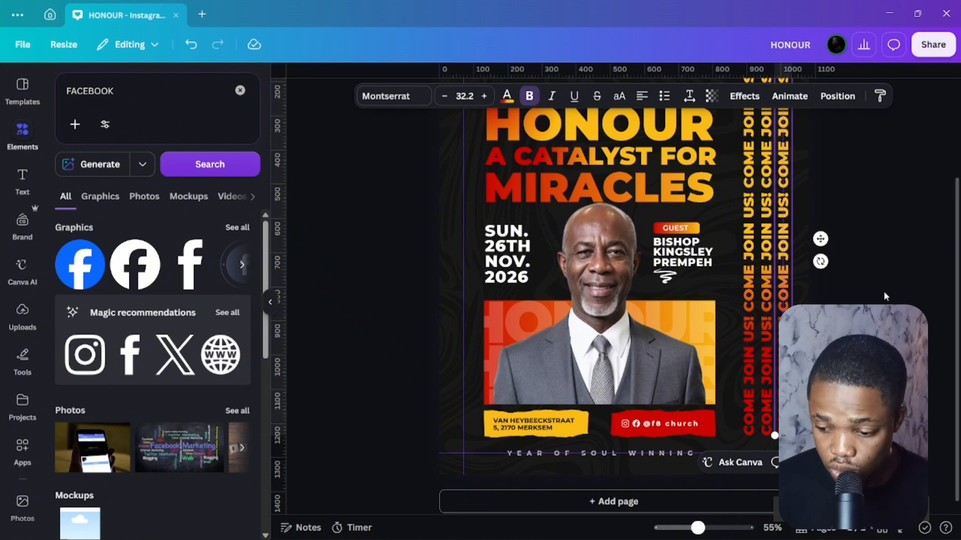
Make the first column faint and turn the third column white.
left_click(750, 246)
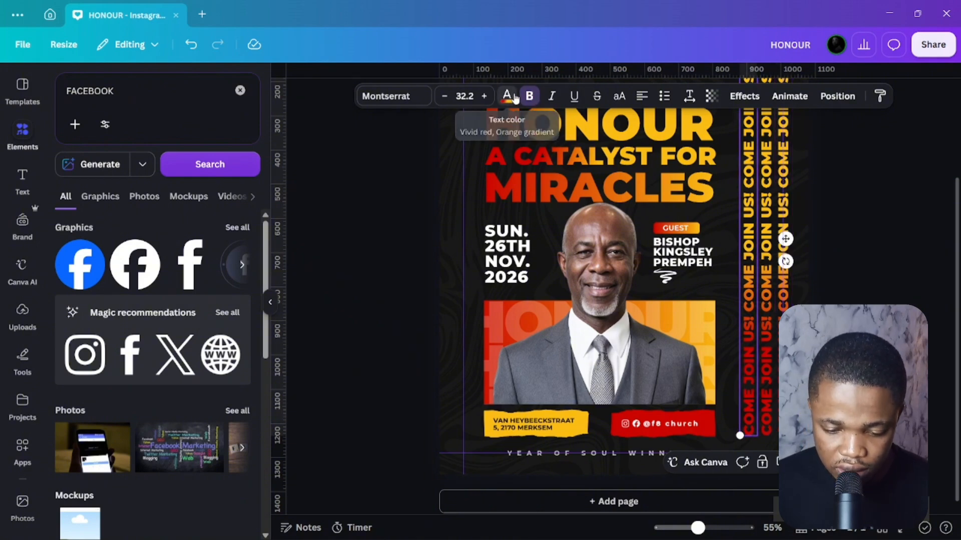
left_click(507, 94)
left_click(712, 95)
left_click_drag(745, 147, 668, 147)
left_click(783, 210)
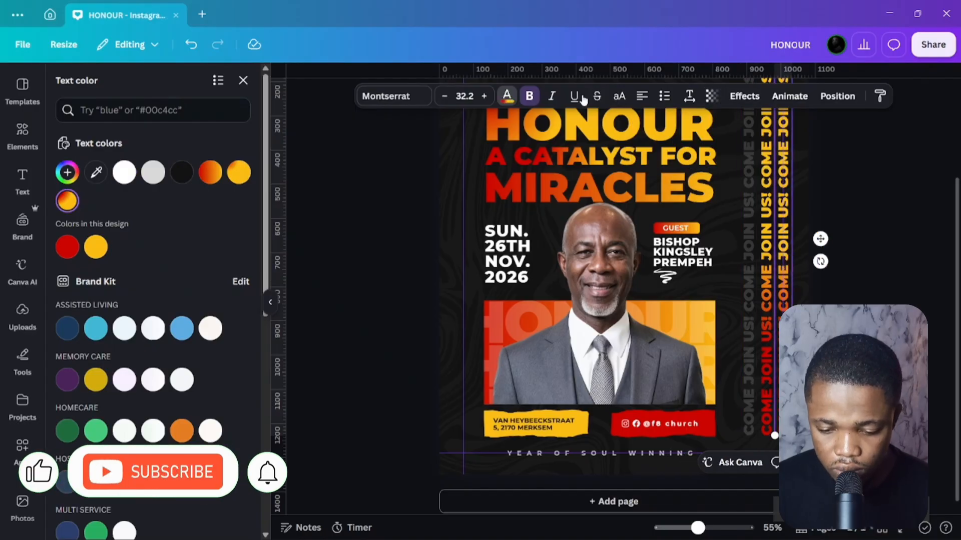
left_click(125, 172)
left_click(841, 215)
Select all three columns together and enlarge them by dragging a corner.
left_click(766, 215)
left_click(749, 216, "shift")
left_click(783, 225, "shift")
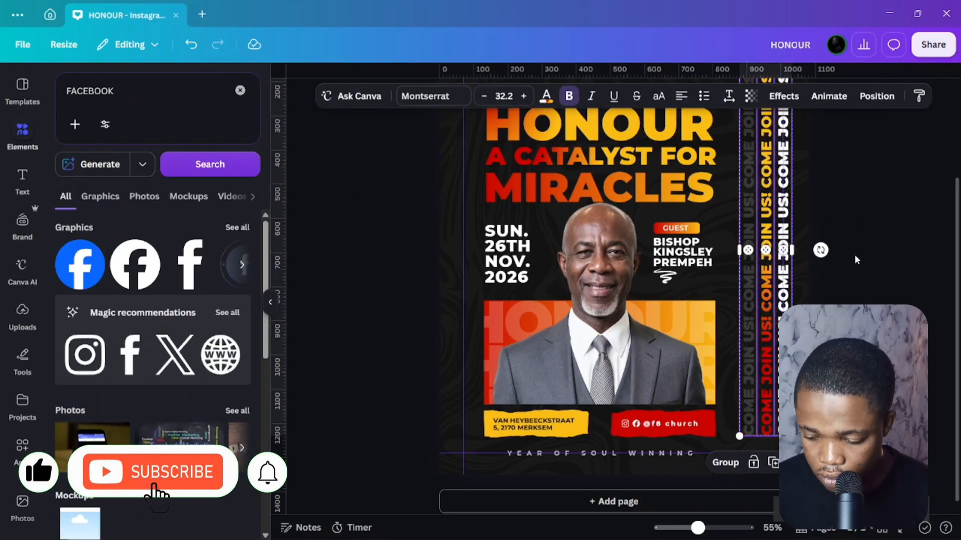
scroll(856, 258, "up", 1)
left_click(876, 216)
left_click(765, 215)
left_click(743, 215, "shift")
left_click(783, 216, "shift")
scroll(790, 210, "up", 2)
left_click_drag(792, 189, 810, 165)
scroll(801, 211, "down", 3)
left_click_drag(739, 425, 720, 450)
scroll(889, 271, "up", 3)
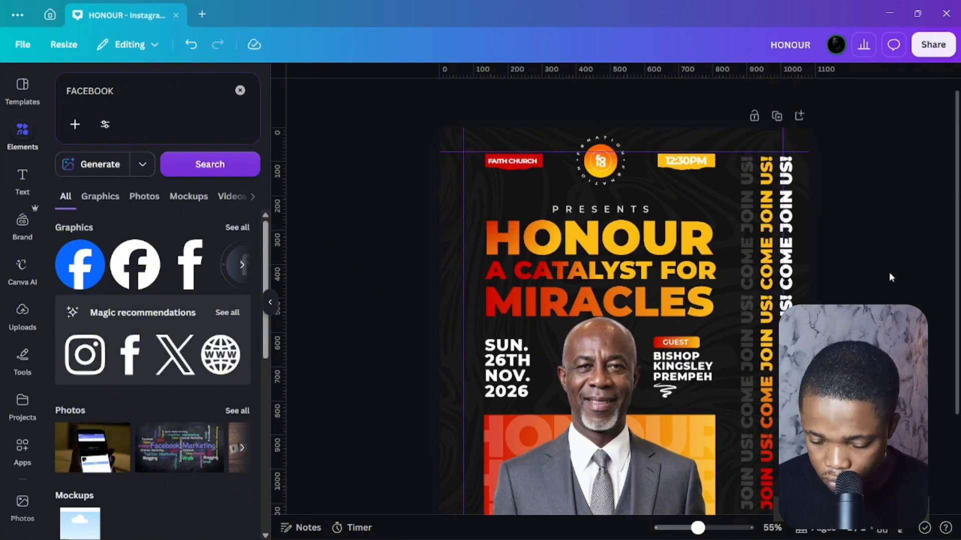
Lower the transparency of all three columns so they fade to a subtle grey.
left_click(728, 96)
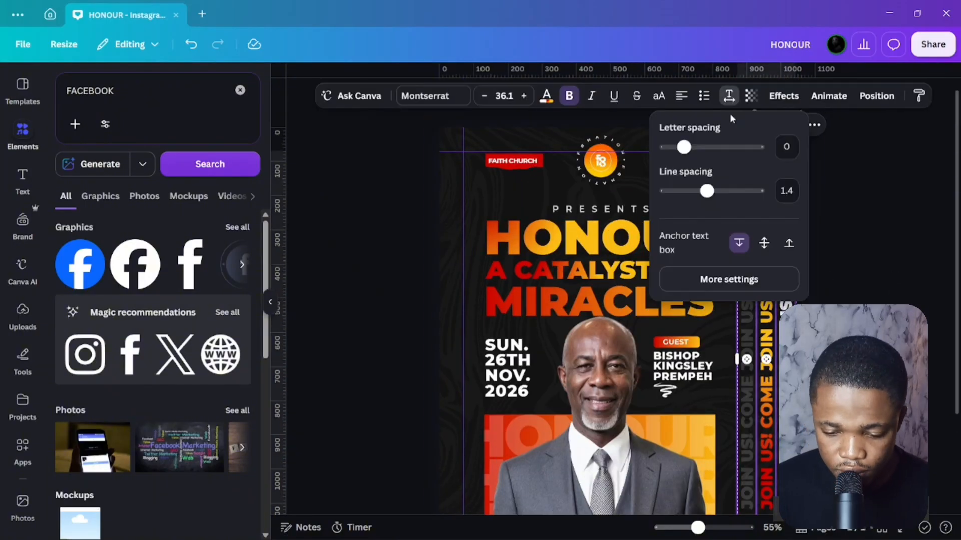
left_click(751, 96)
left_click_drag(782, 146, 705, 146)
left_click(392, 250)
left_click(392, 251)
scroll(896, 279, "down", 3)
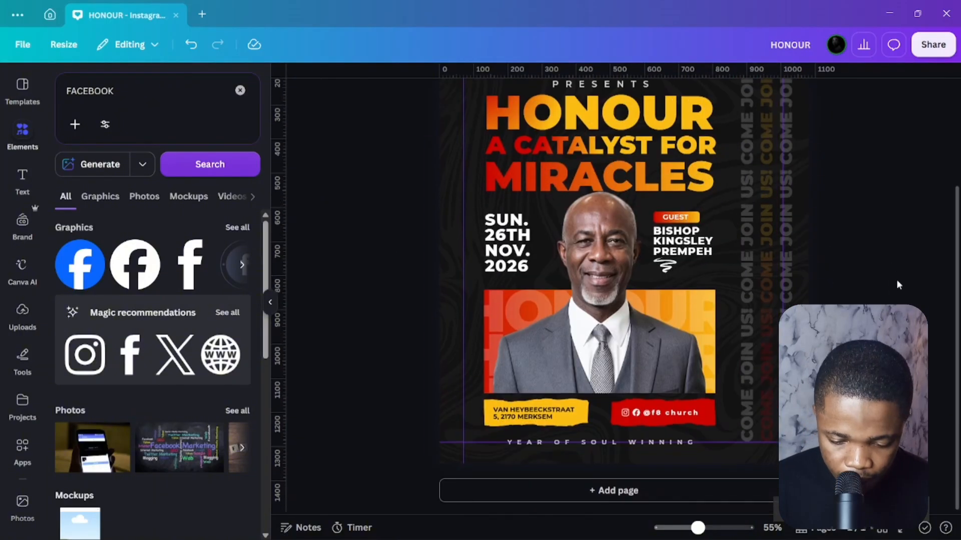
Raise the right column's transparency value, then the middle column's to 70, leaving the left faint.
left_click(782, 260)
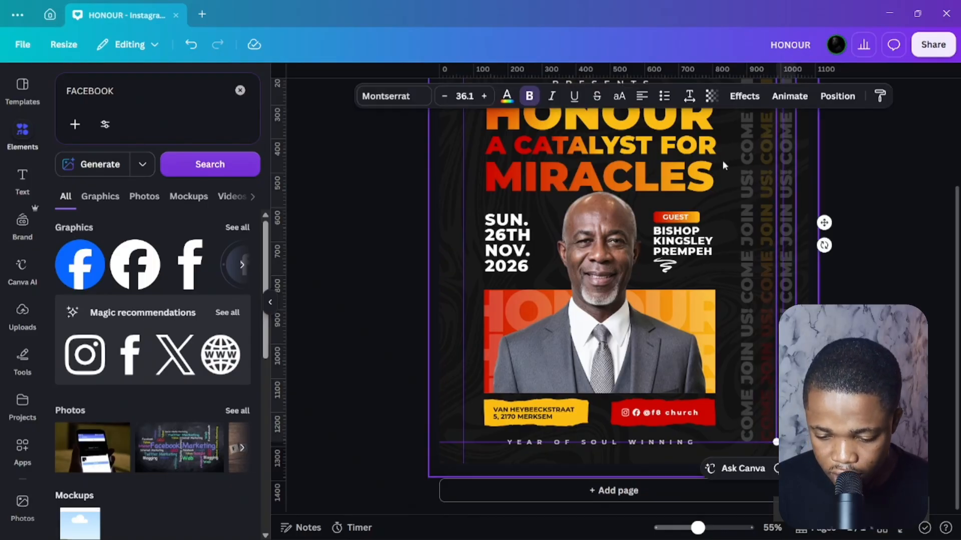
left_click(711, 96)
left_click_drag(664, 146, 698, 148)
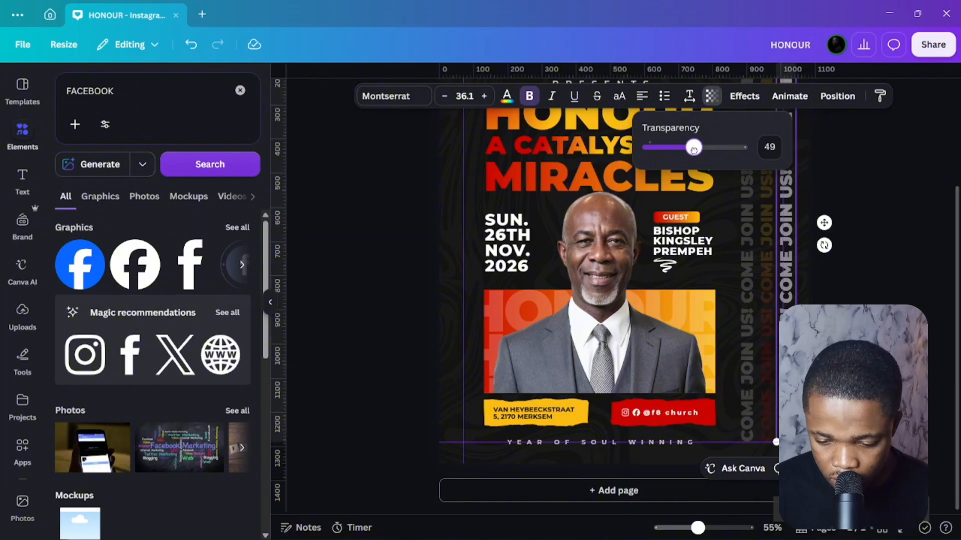
left_click(778, 204)
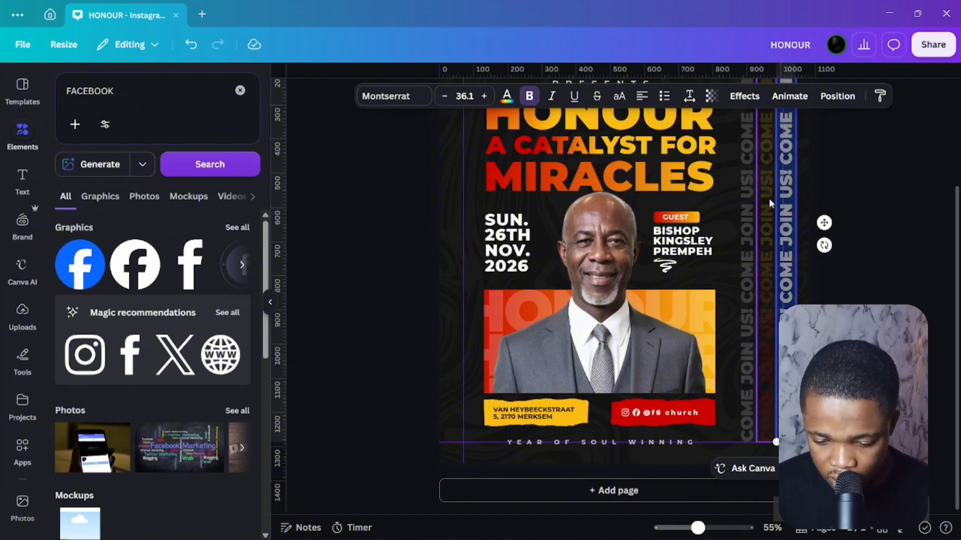
left_click(768, 198)
left_click(711, 96)
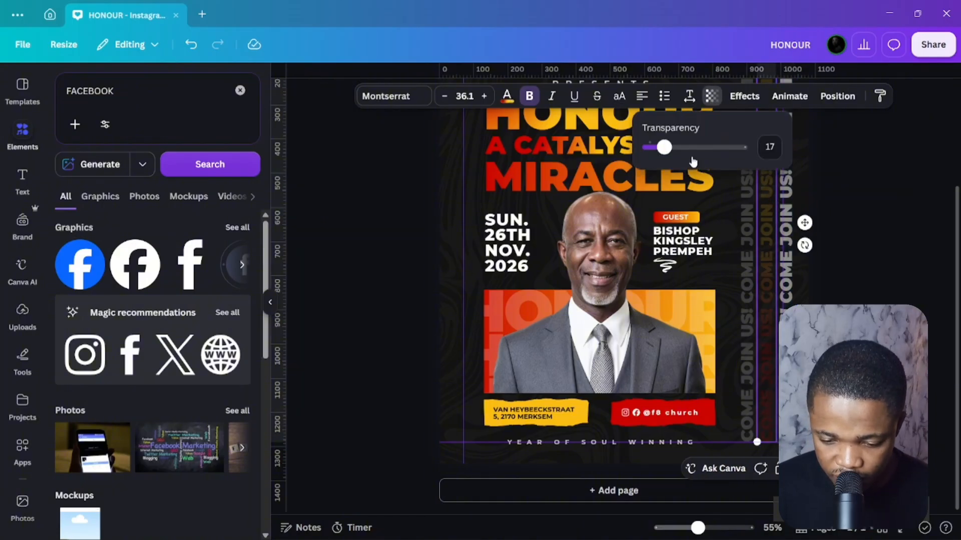
left_click_drag(669, 147, 705, 149)
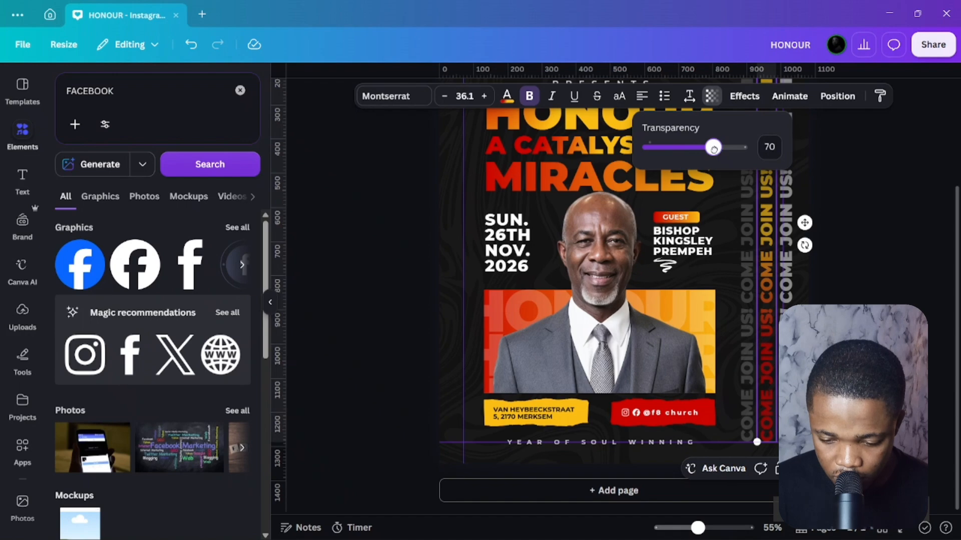
left_click(853, 206)
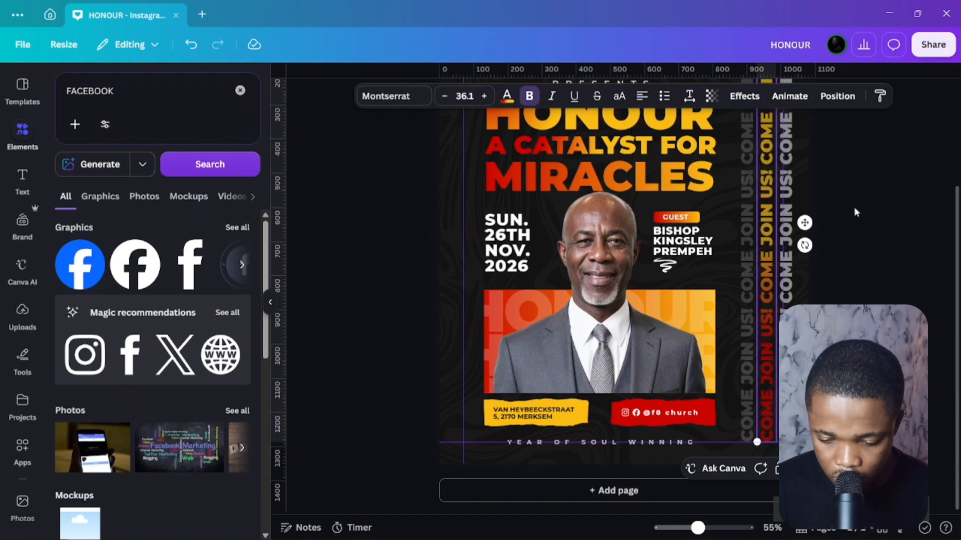
left_click(854, 206)
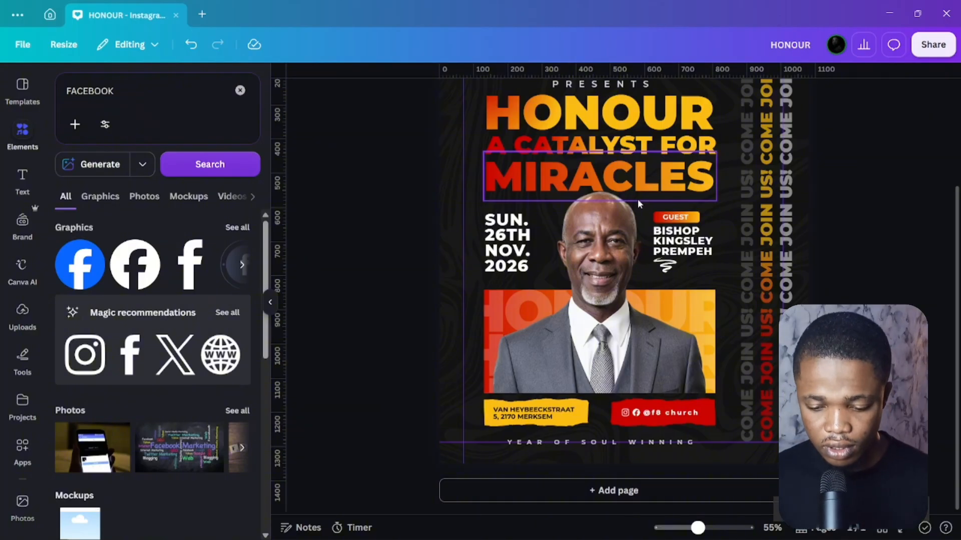
Review the finished HONOUR poster, then show it in fullscreen Present mode.
scroll(711, 215, "up", 3)
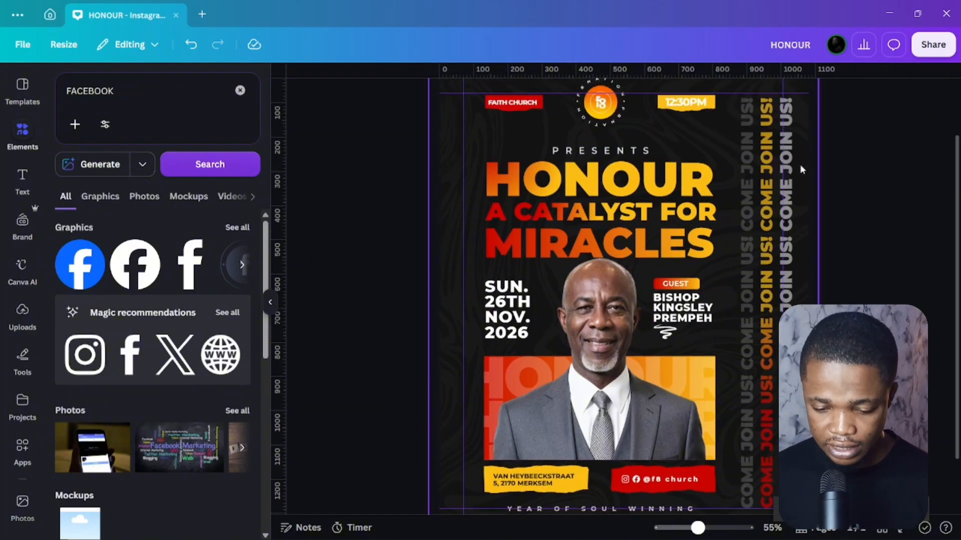
scroll(715, 208, "down", 3)
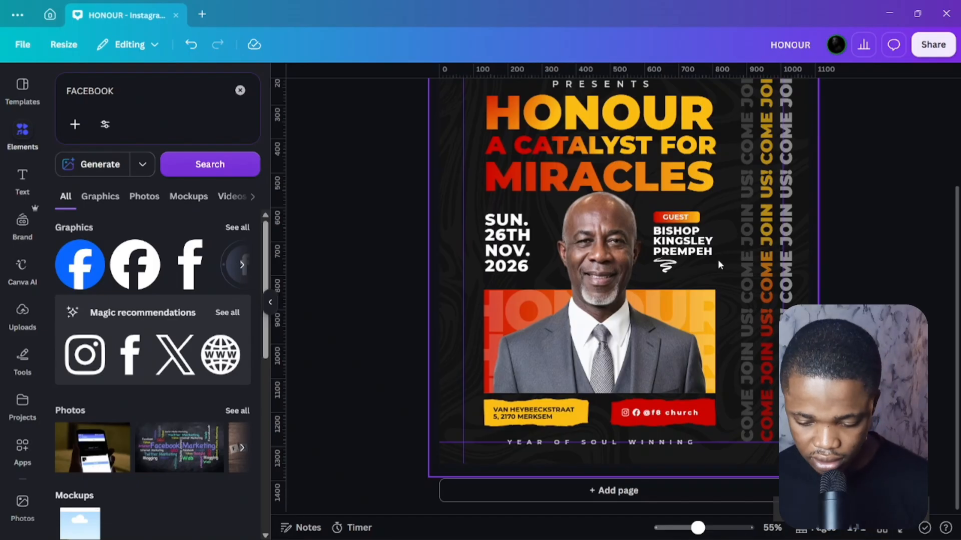
scroll(689, 288, "up", 3)
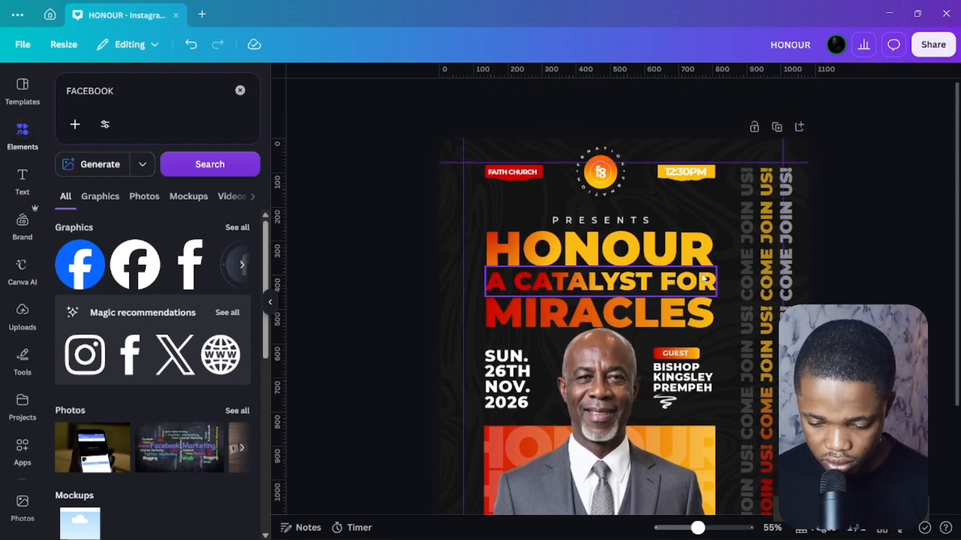
scroll(689, 288, "down", 3)
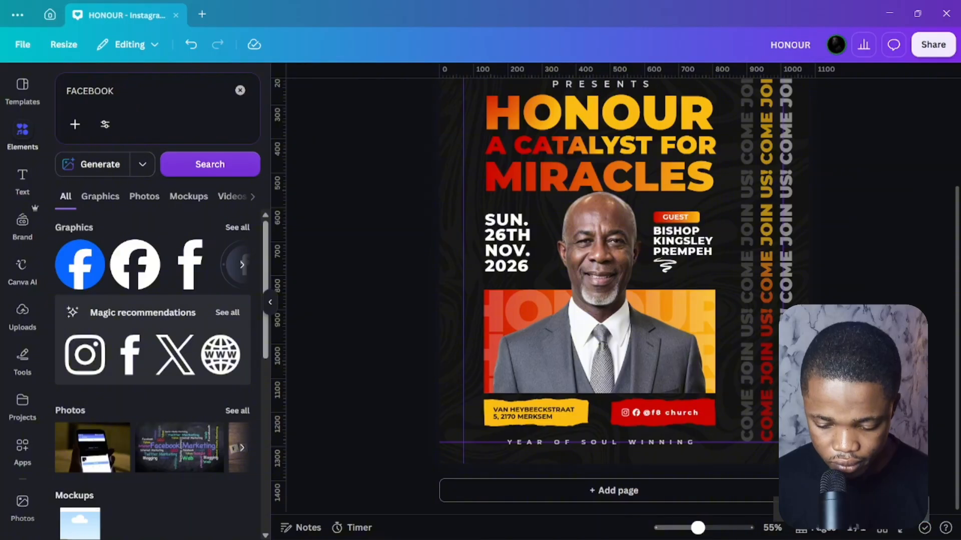
scroll(693, 274, "up", 3)
scroll(692, 273, "down", 3)
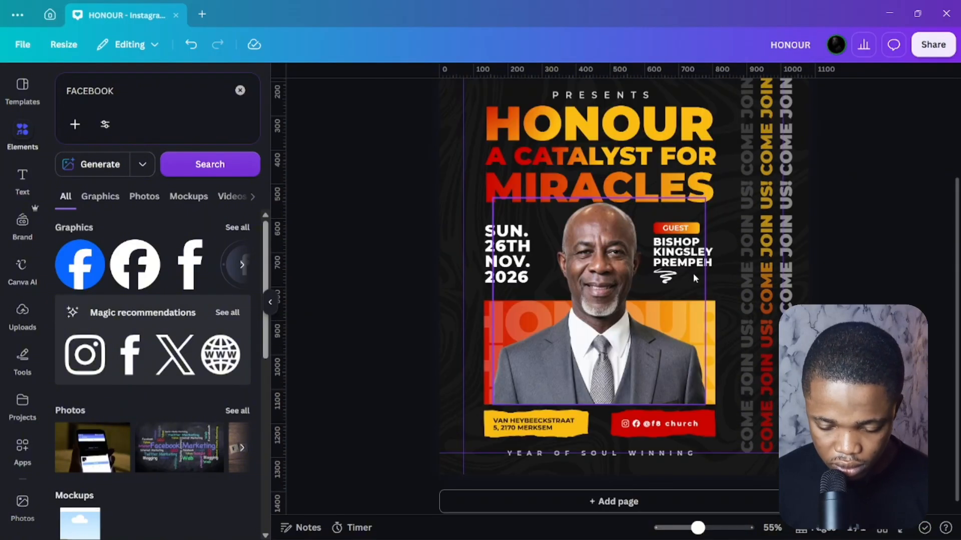
scroll(686, 275, "down", 1)
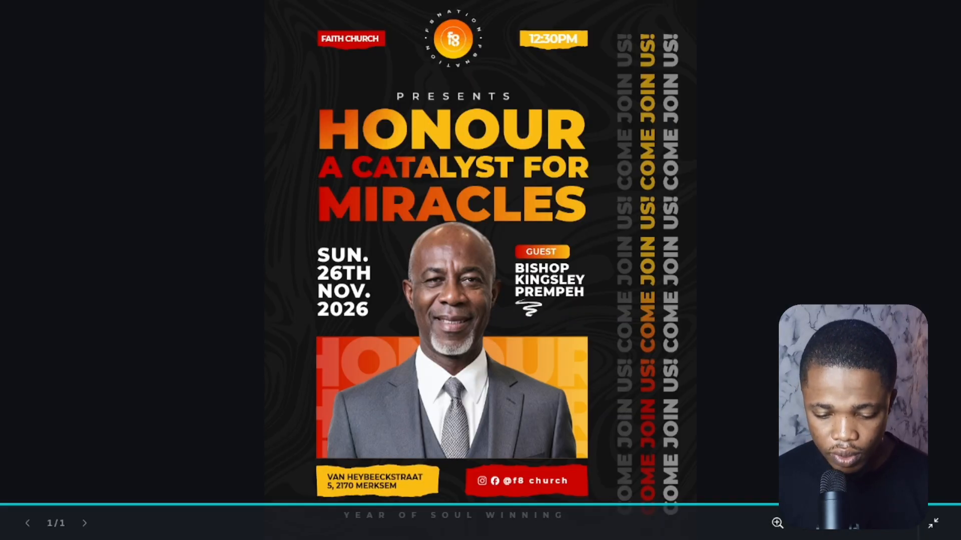
left_click(350, 298)
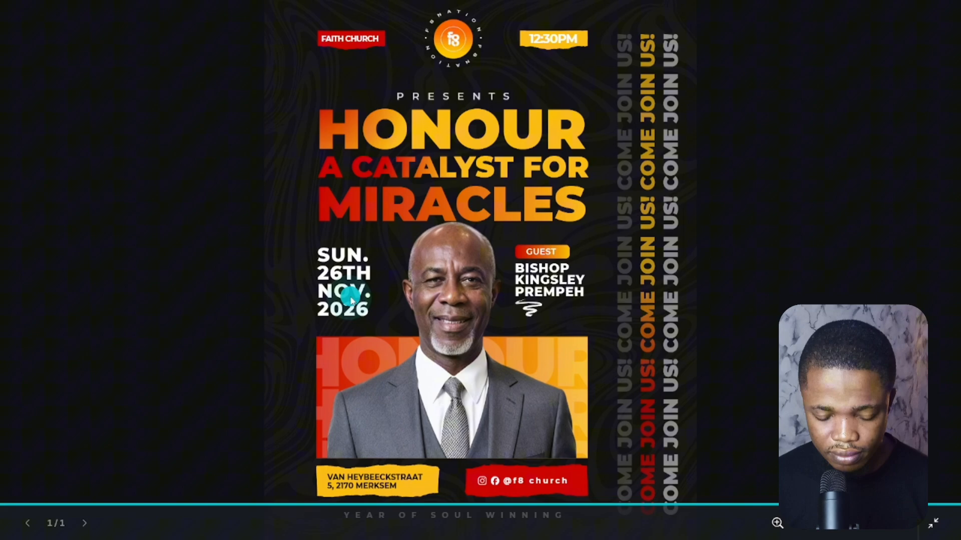
left_click(270, 254)
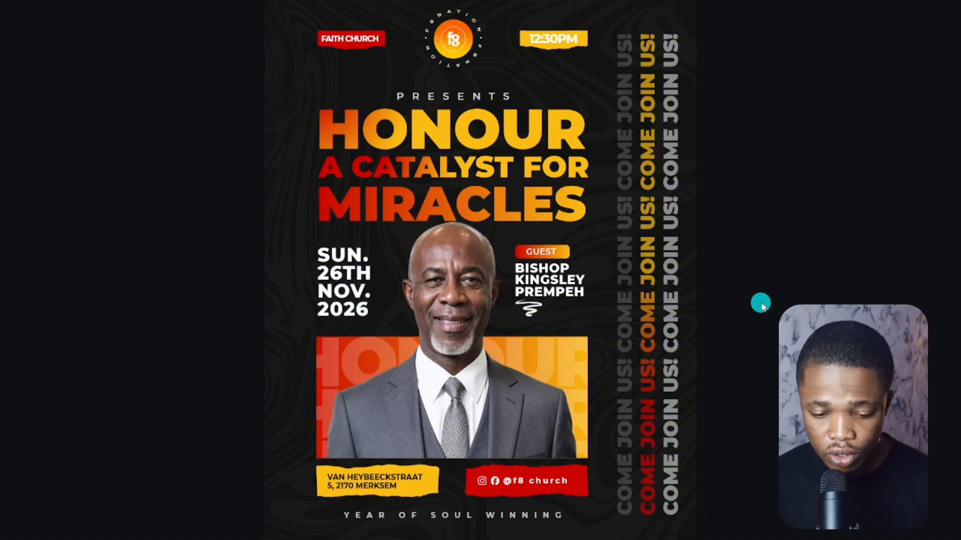